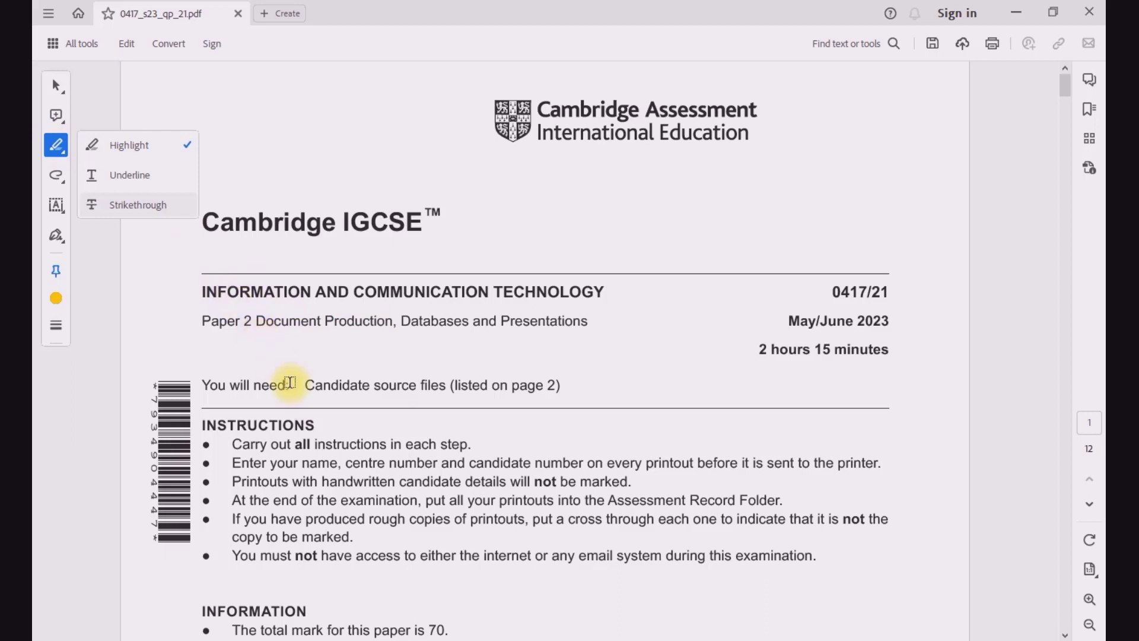
Step: Highlight "Document Production" on the cover page and the list of supplied source files on page 2
drag(255, 321, 368, 322)
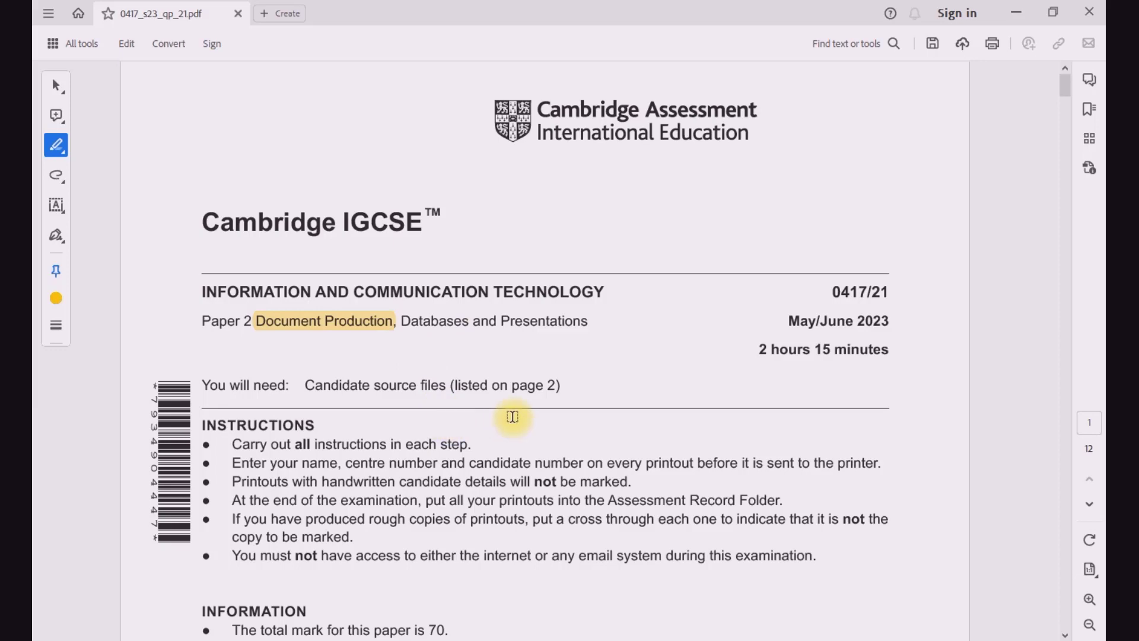
scroll(512, 416, down, 3)
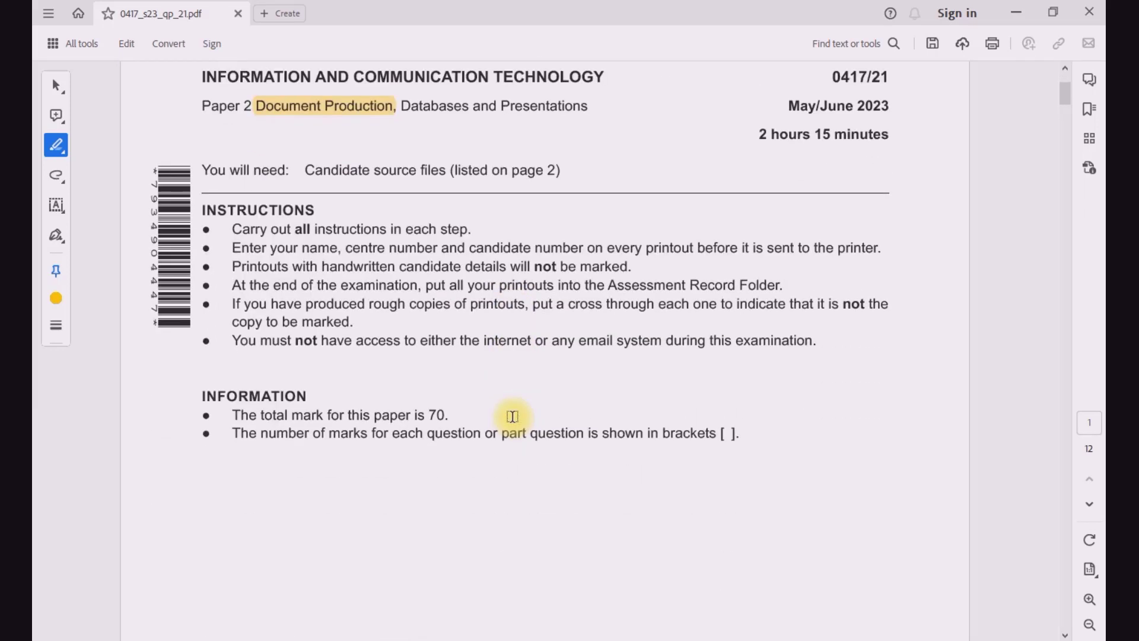
scroll(512, 417, down, 10)
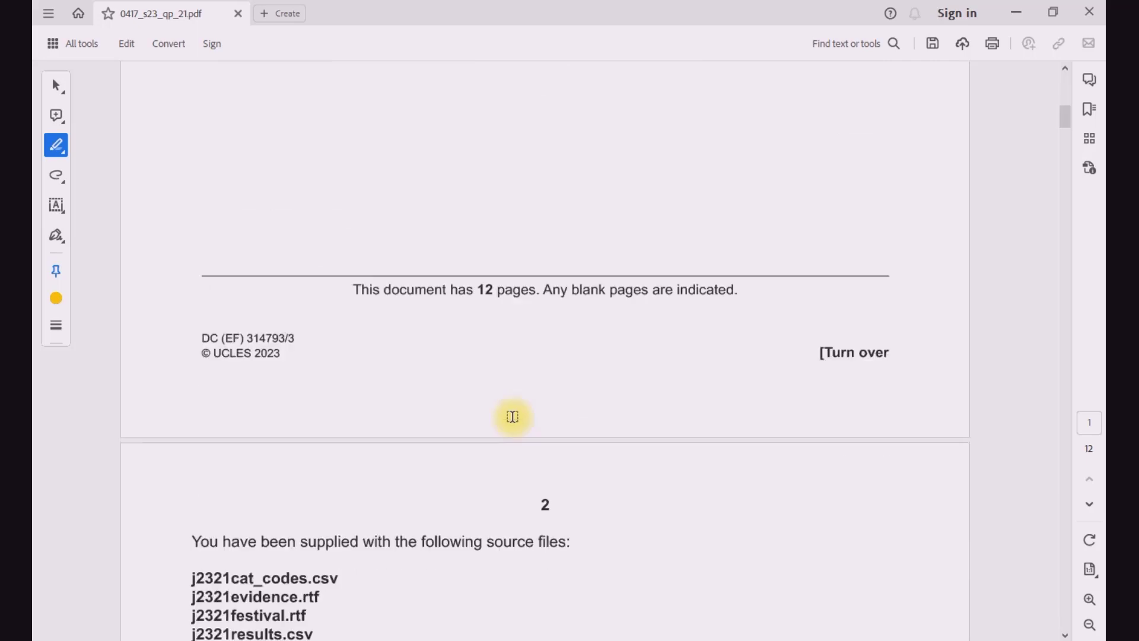
scroll(512, 416, down, 3)
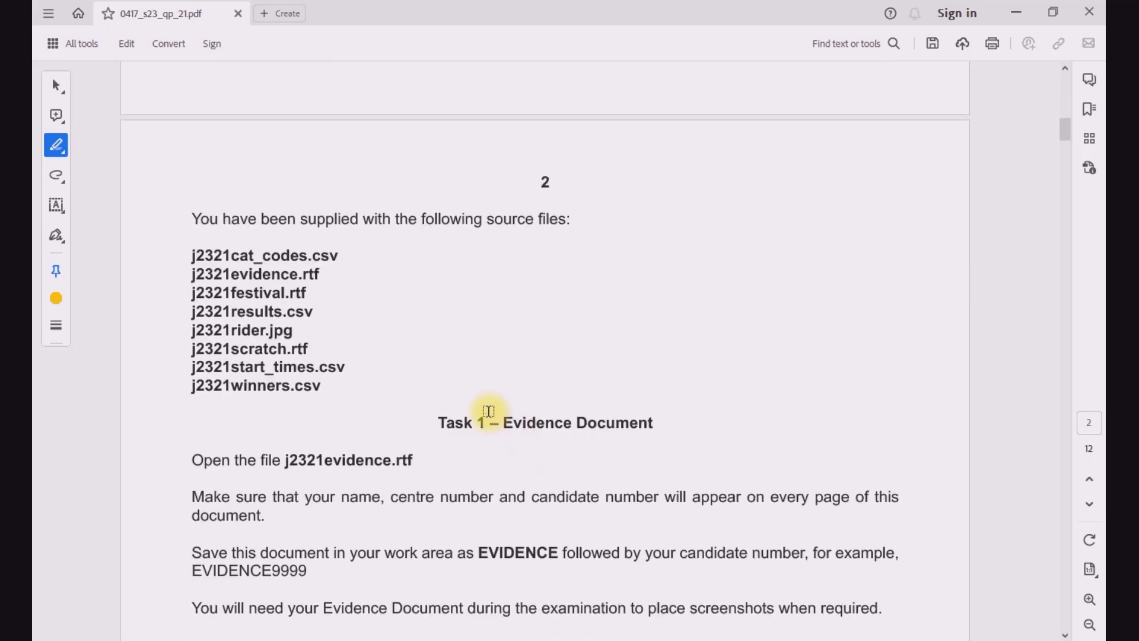
scroll(207, 230, up, 1)
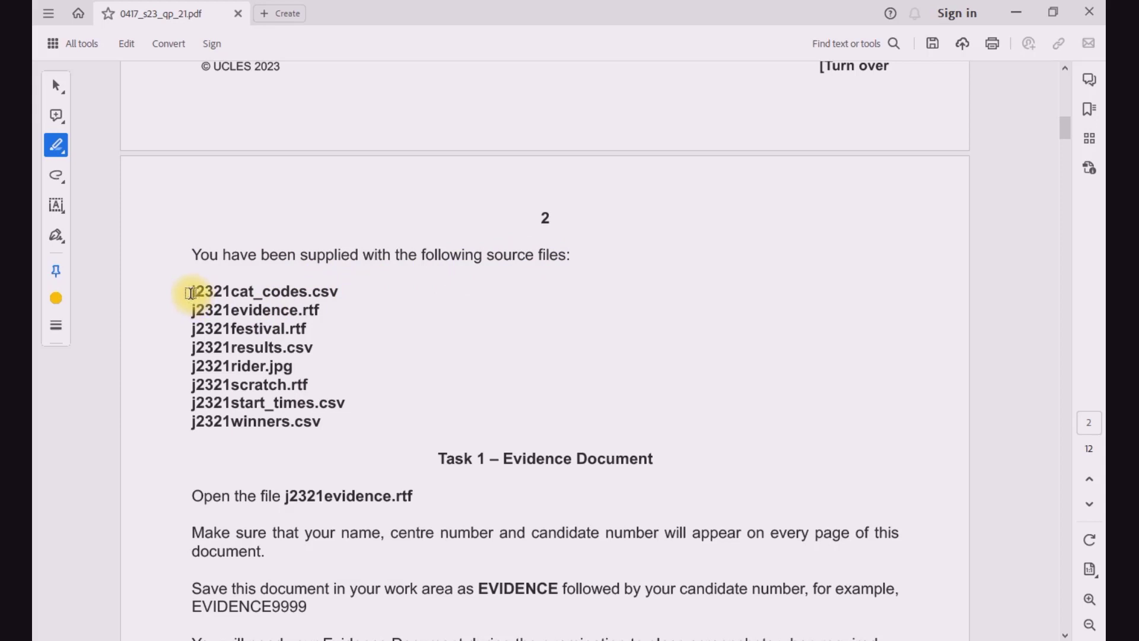
drag(190, 293, 322, 422)
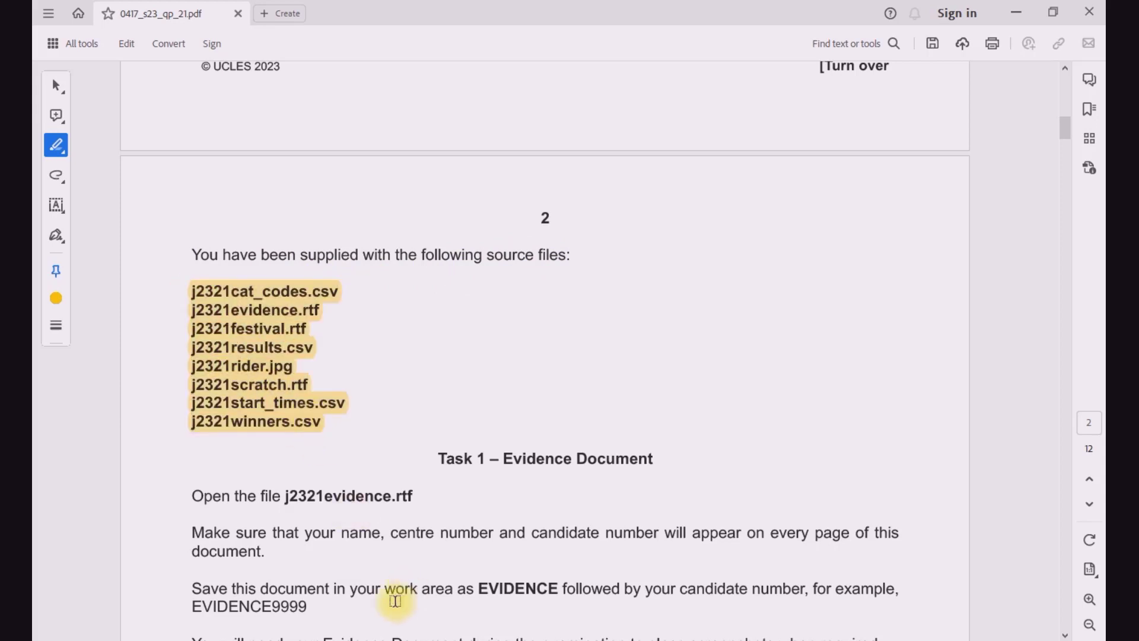
Step: Switch to File Explorer and check the supplied files in the 06_0417_21_Confidential Source Files June 2023 folder
click(334, 640)
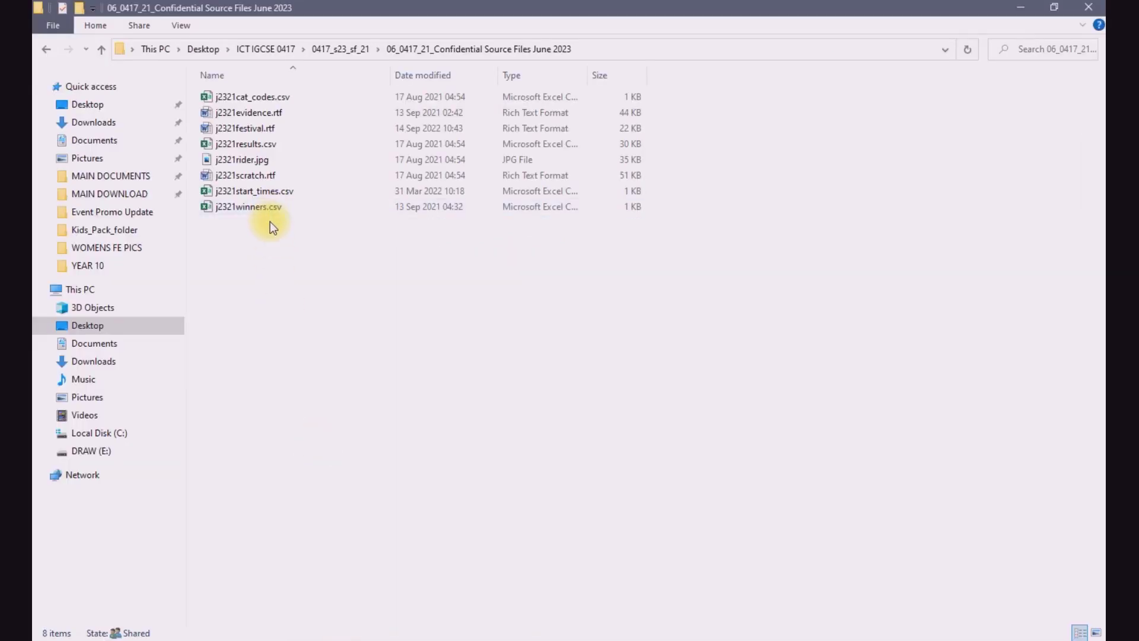
drag(266, 213, 262, 98)
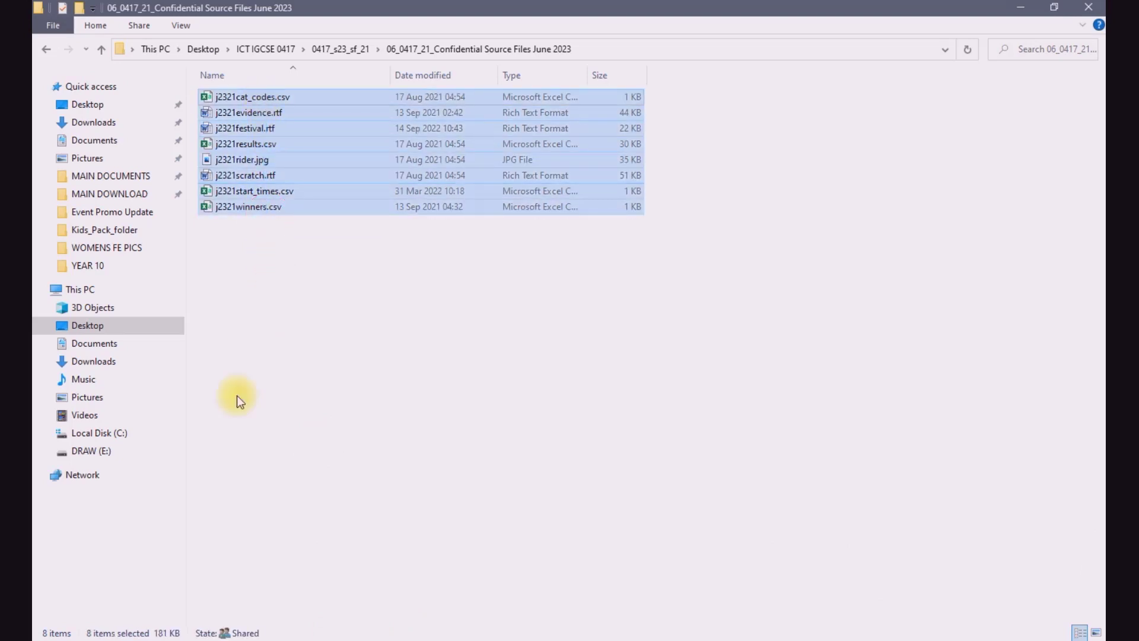
click(445, 506)
Step: Return to the exam paper PDF and highlight the file name j2321evidence.rtf under Task 1
key(alt+Tab)
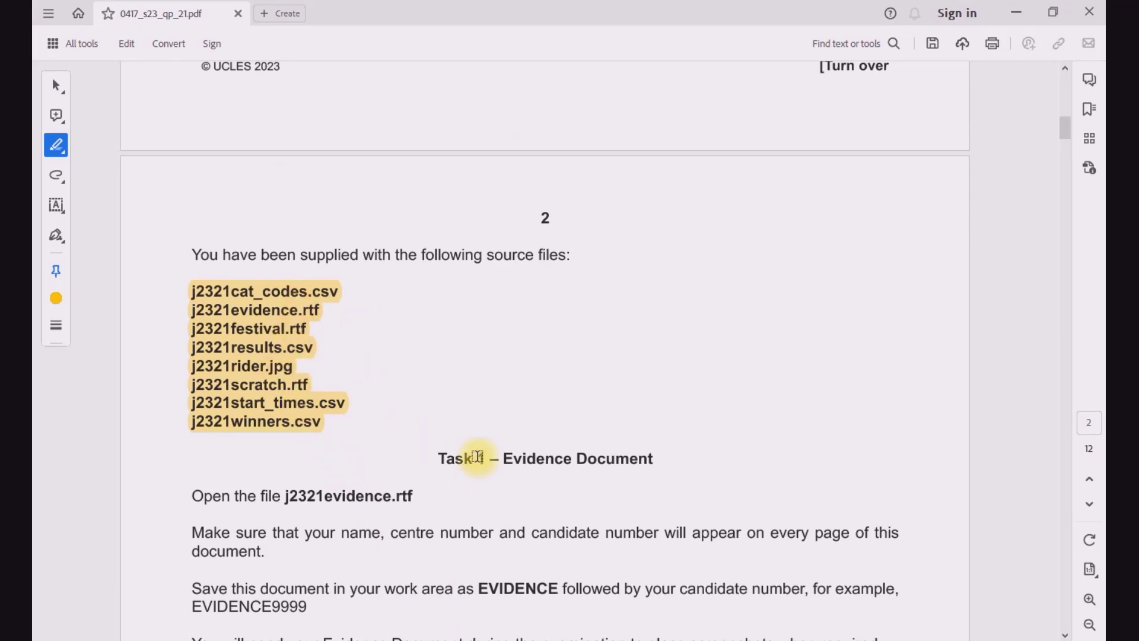
scroll(478, 461, down, 2)
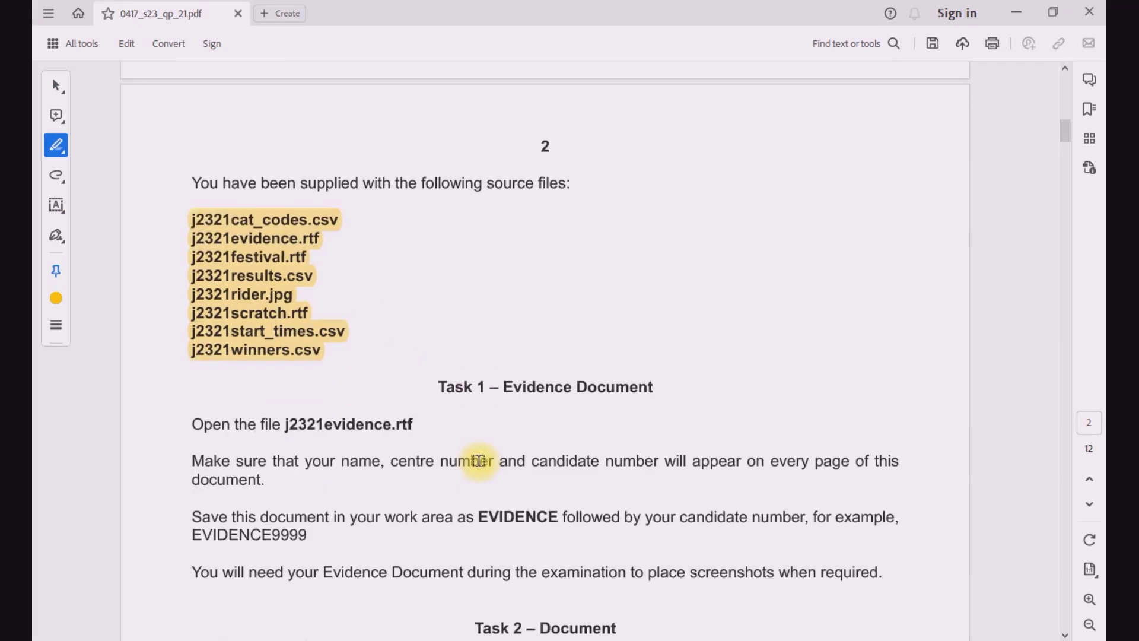
drag(283, 428, 418, 425)
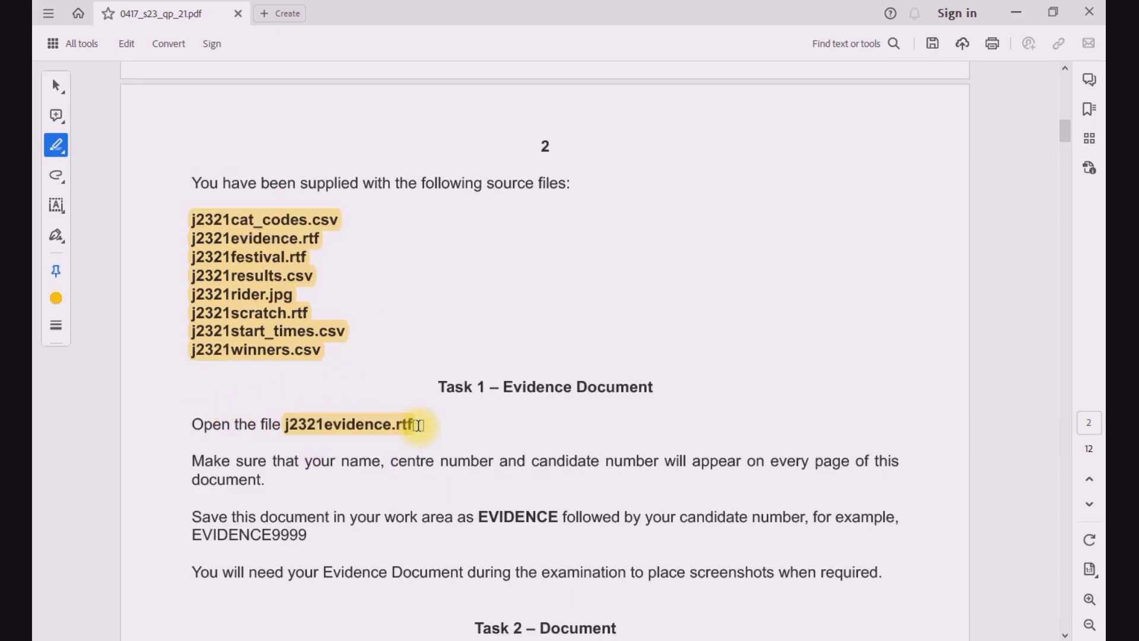
Step: Switch to File Explorer and open j2321evidence.rtf from the source files folder in Word
key(alt+Tab)
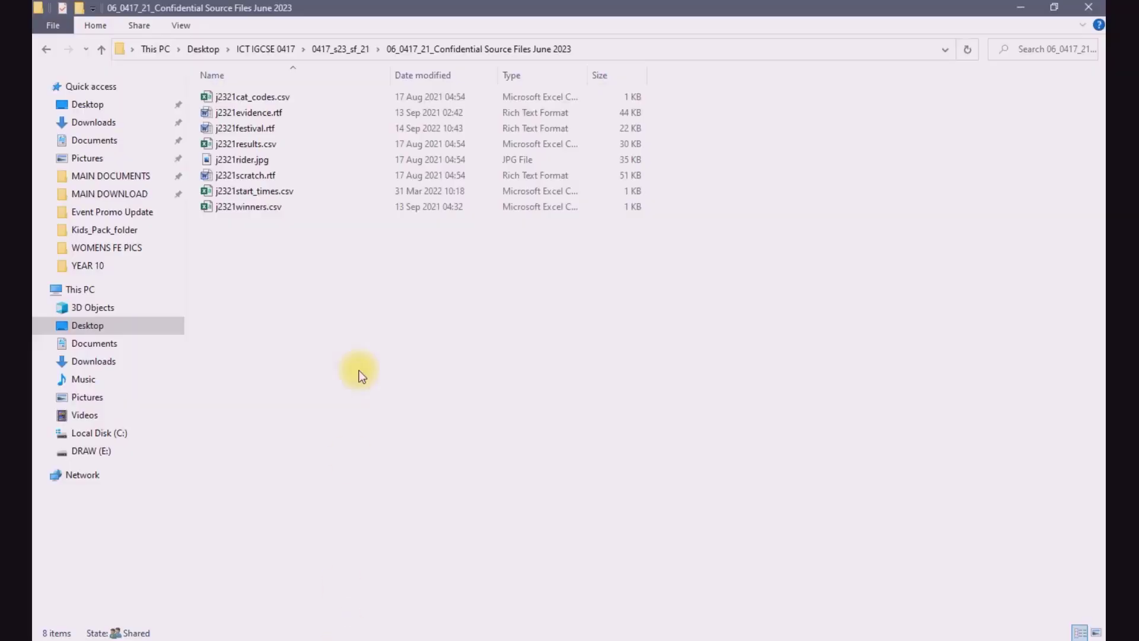
click(271, 113)
double_click(270, 112)
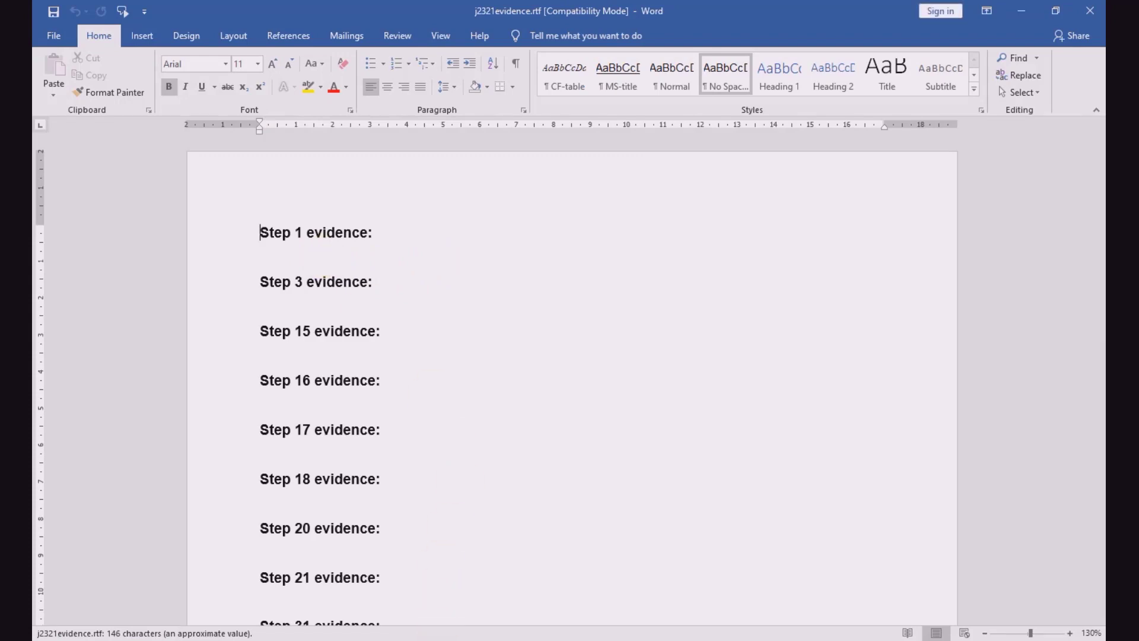
Step: Return to the exam paper PDF and highlight "name, centre number and candidate number" in the Task 1 instructions
key(alt+Tab)
scroll(410, 421, down, 3)
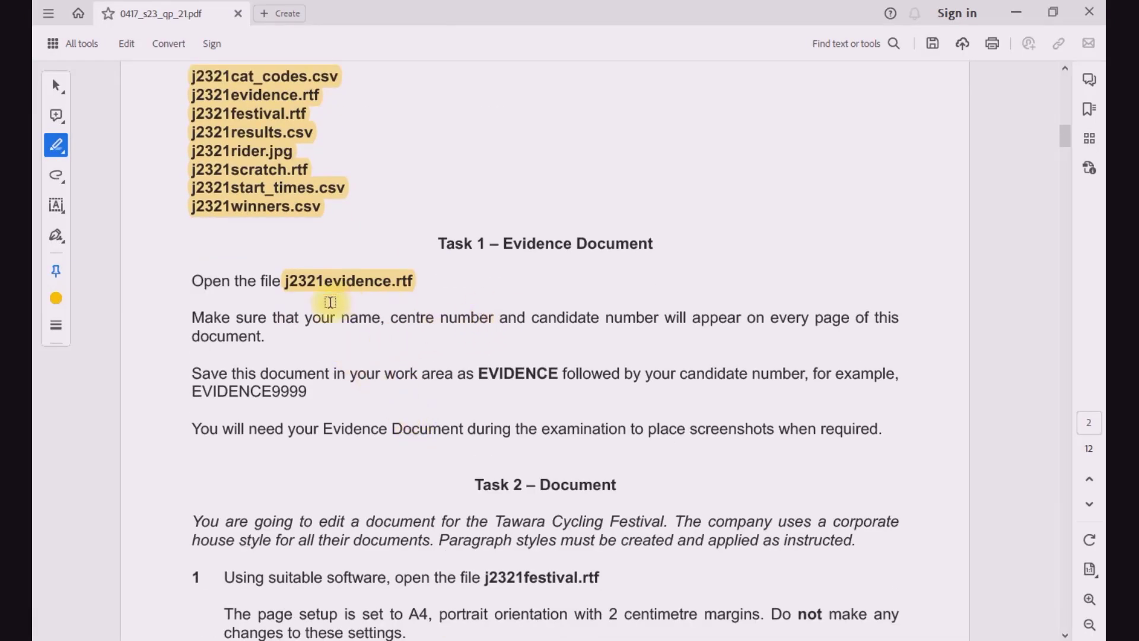
drag(344, 321, 659, 319)
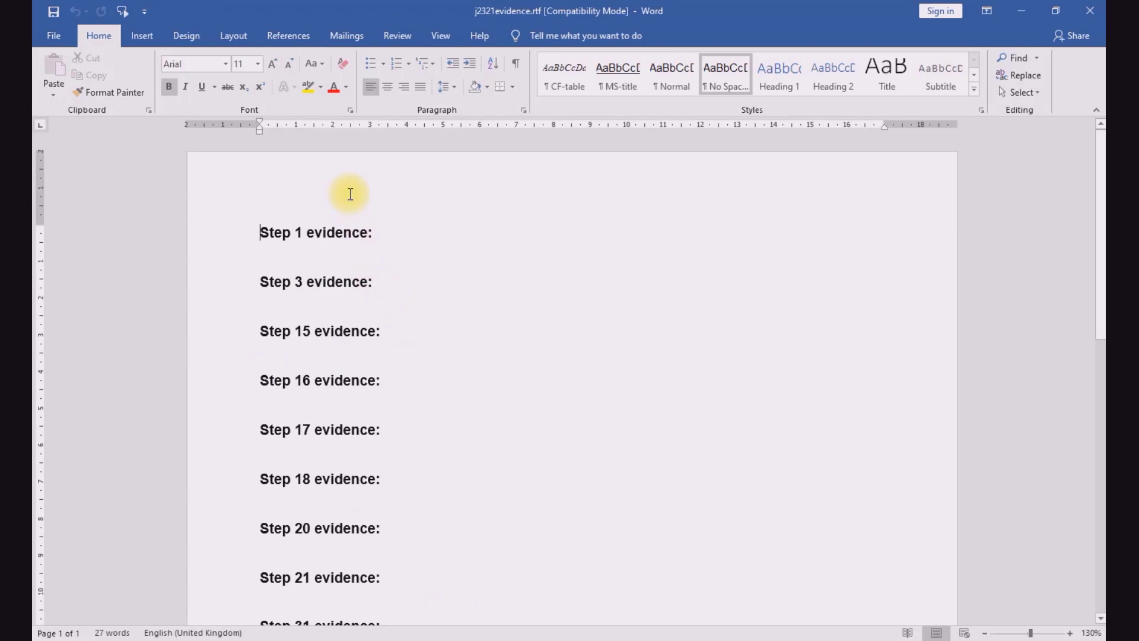
Step: In Word, enter the candidate's name, centre number and candidate number in the evidence document's header, separated by commas
double_click(350, 194)
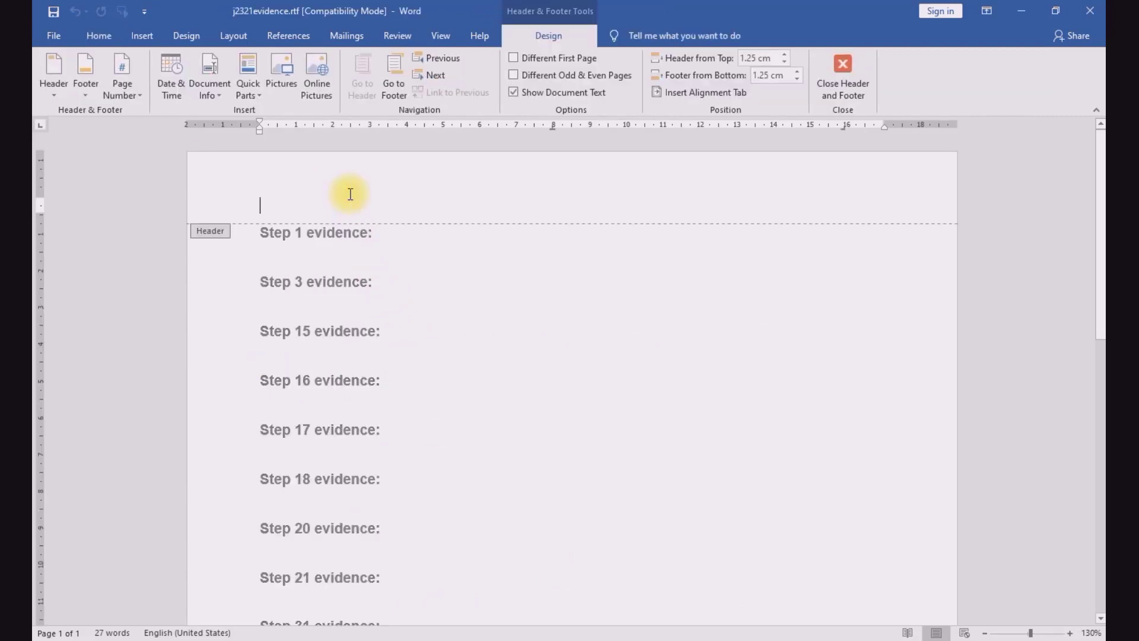
text(Plinim)
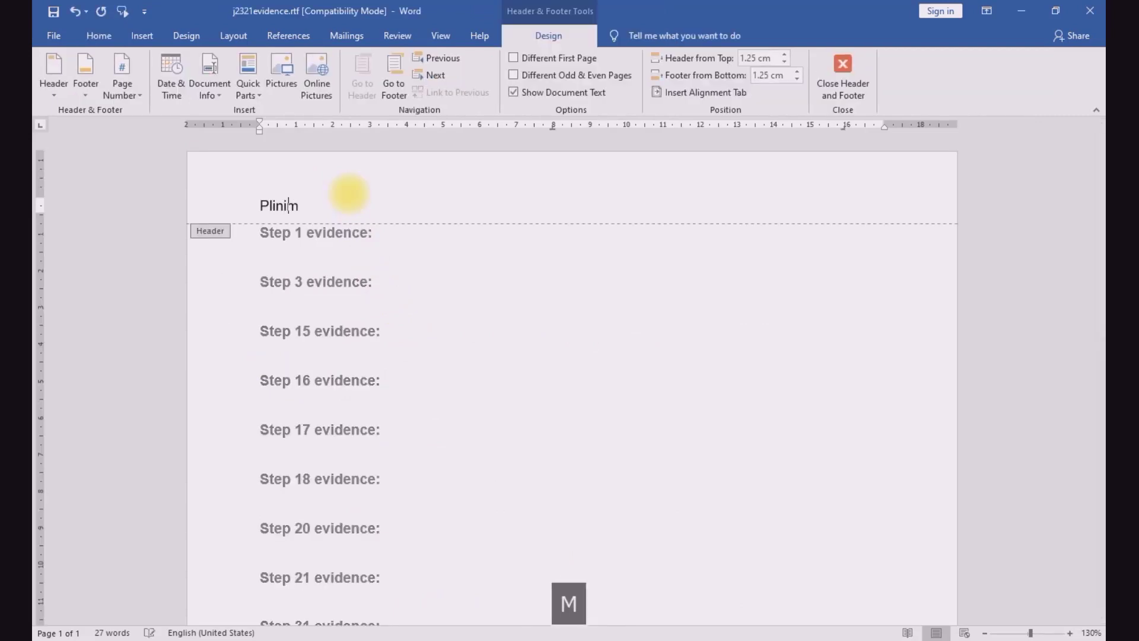
text(i, )
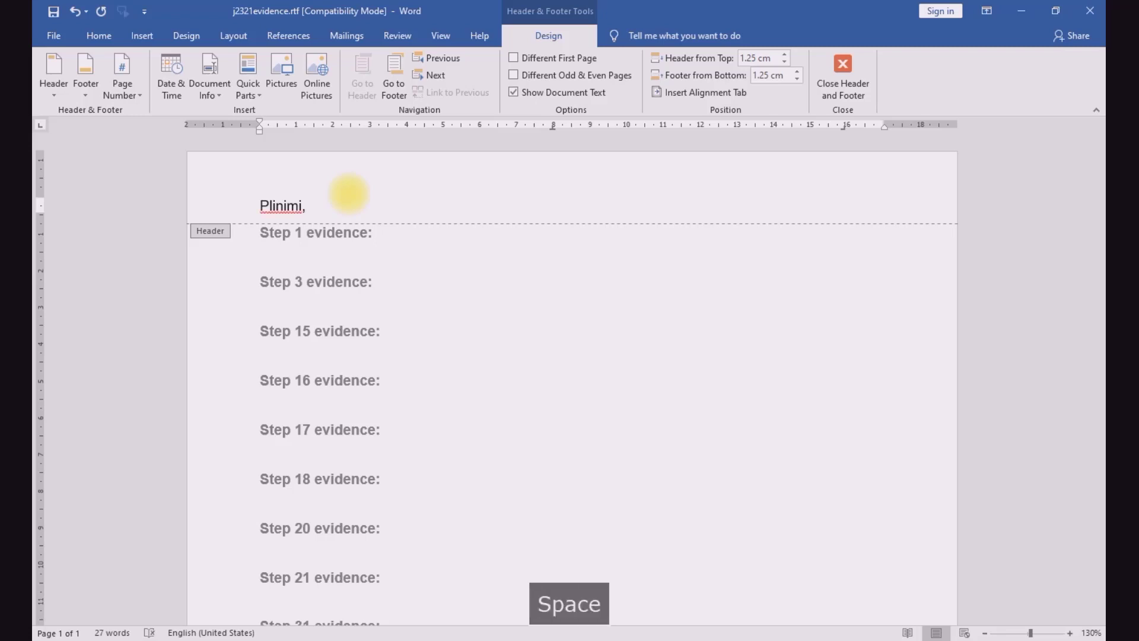
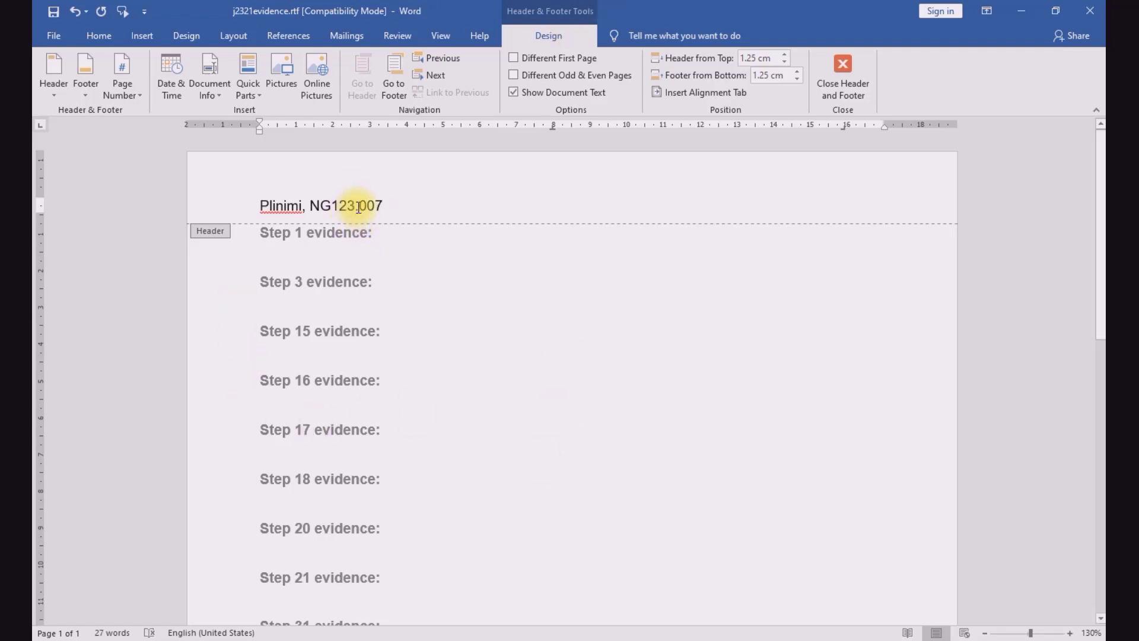
click(362, 205)
key(BackSpace)
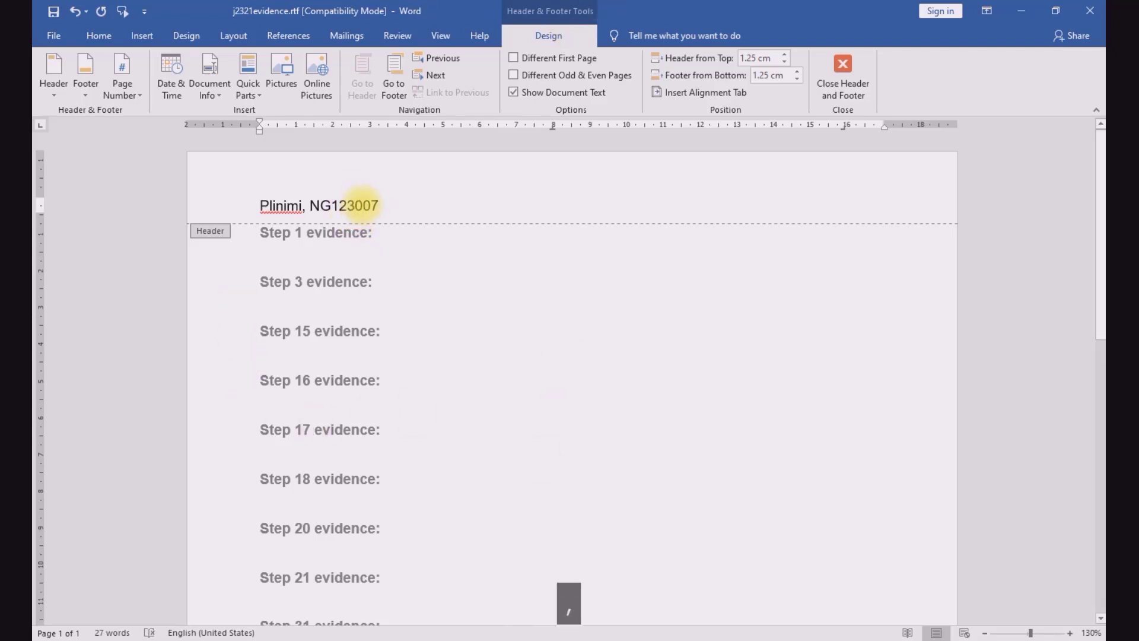
text(,)
double_click(405, 264)
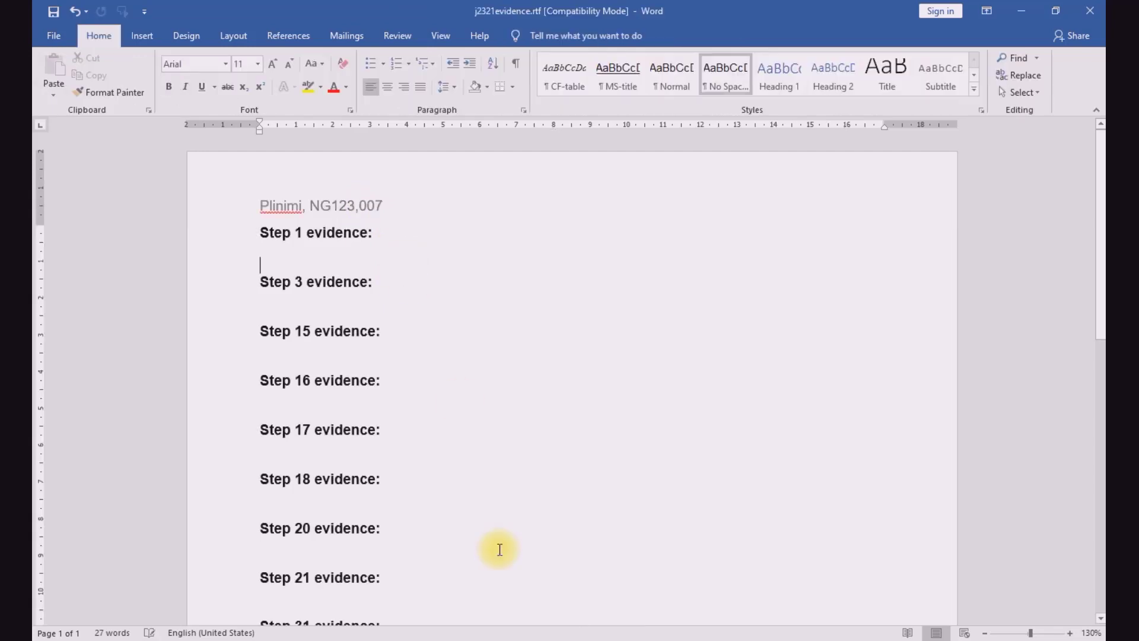
Step: Return to the exam paper PDF and highlight "work area" in the Task 1 save instruction
click(450, 640)
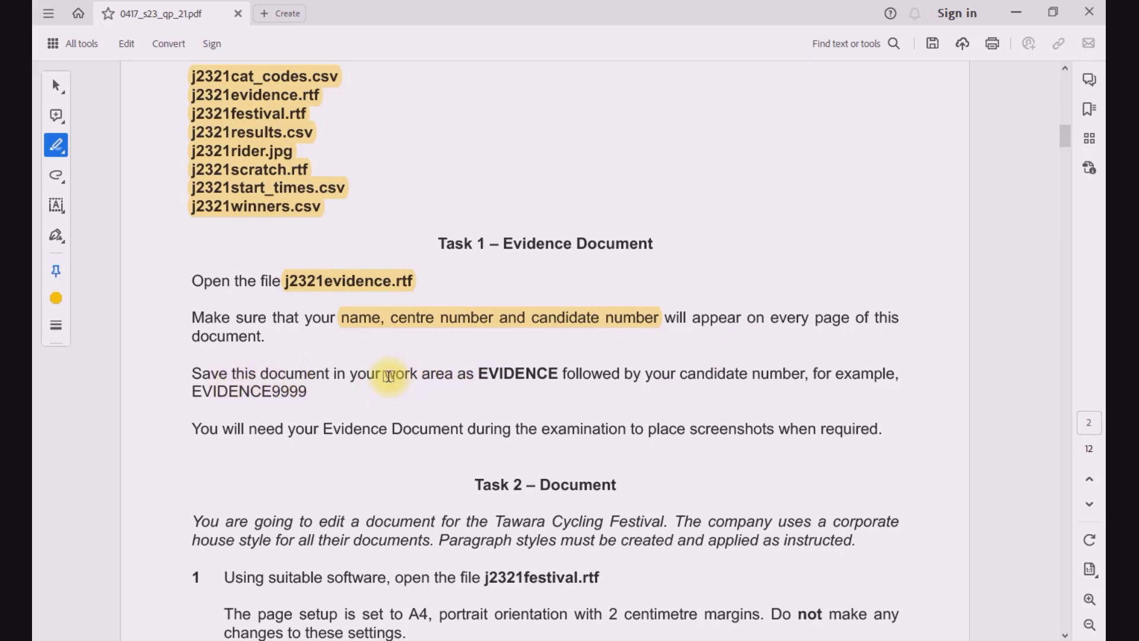
drag(393, 374, 454, 375)
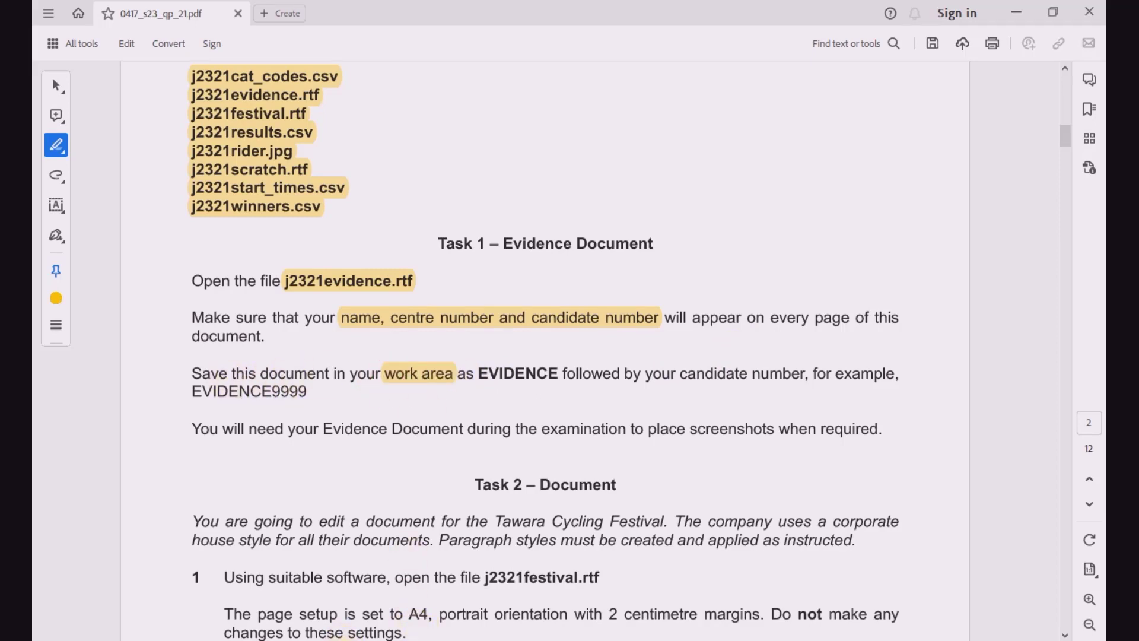
Step: Switch to File Explorer, create a folder named WORK AREA alongside the source files, and open it
key(alt+Tab)
right_click(340, 296)
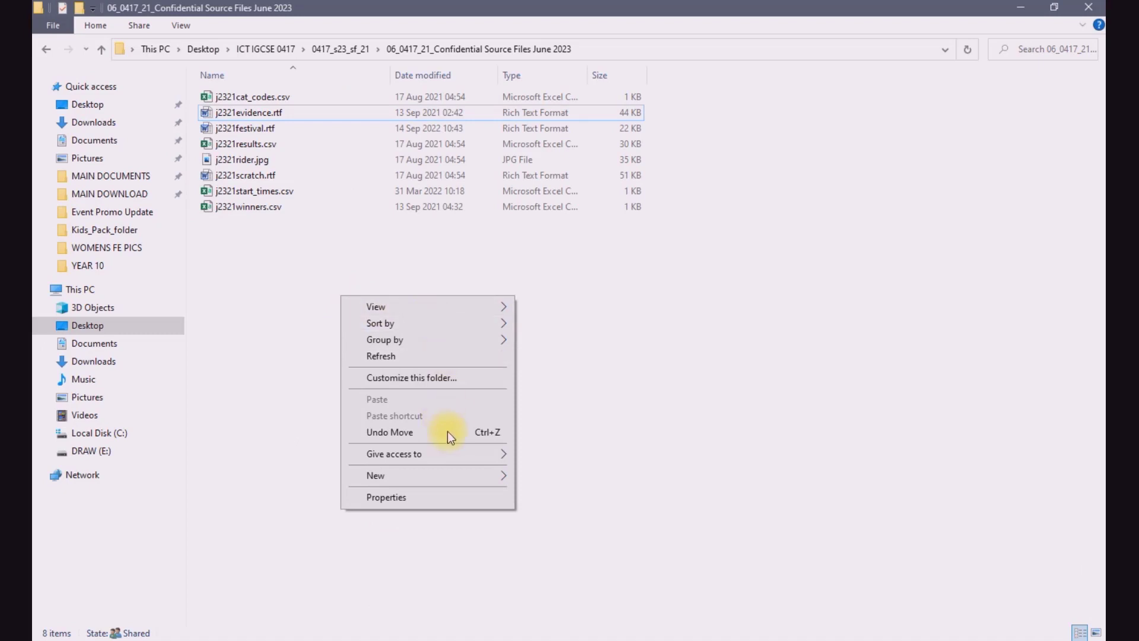
mouse_move(458, 475)
click(582, 254)
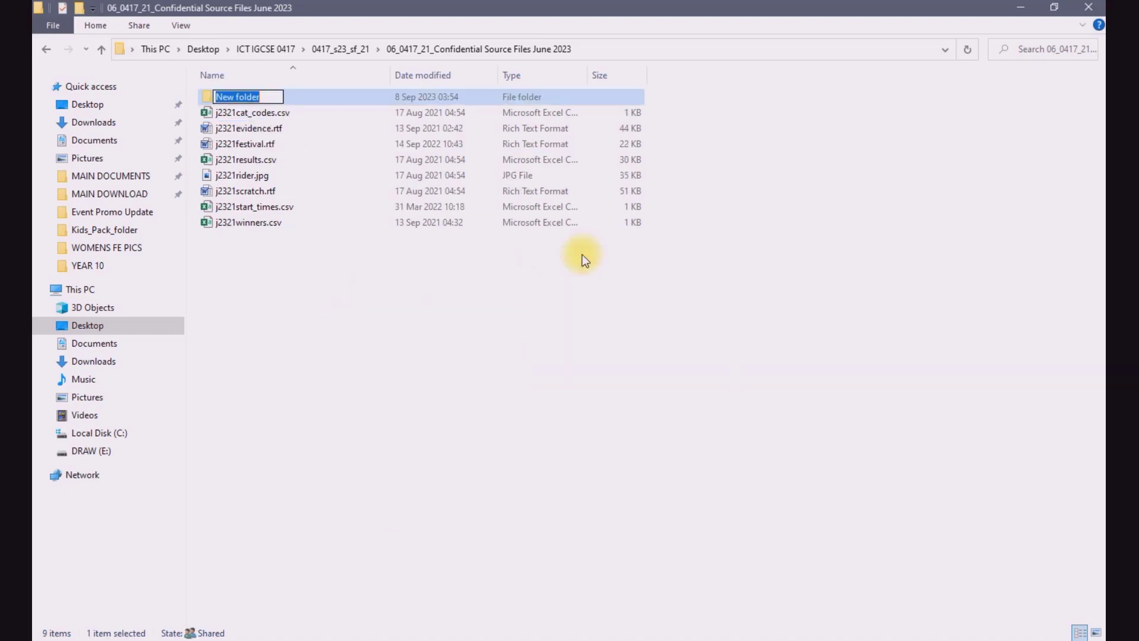
text(WORK )
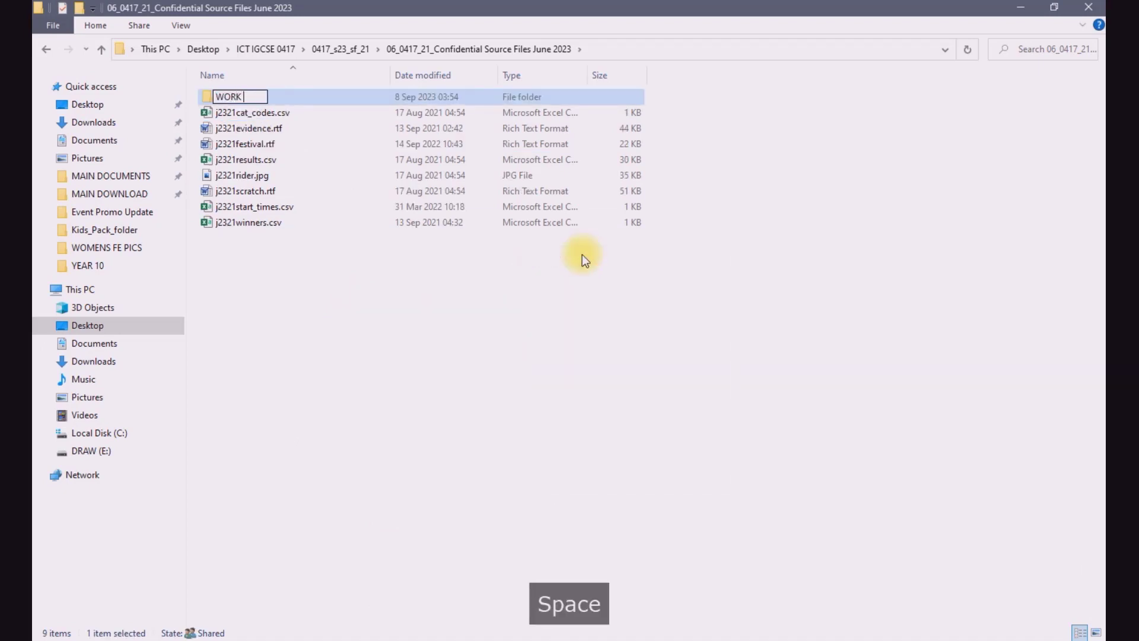
text(AREA)
key(Return)
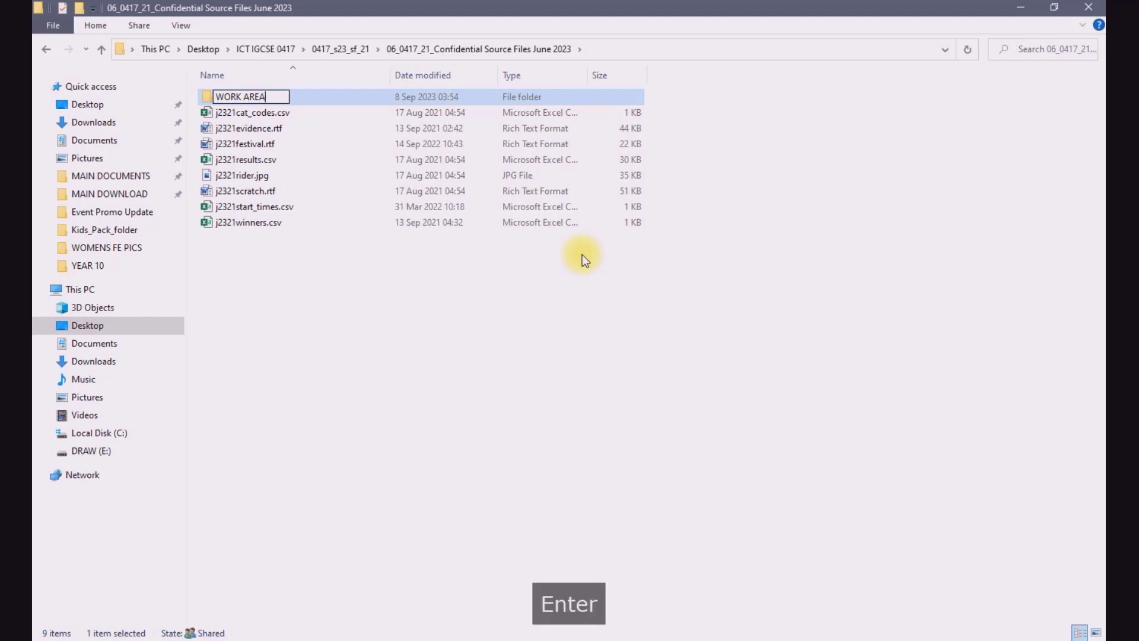
double_click(296, 95)
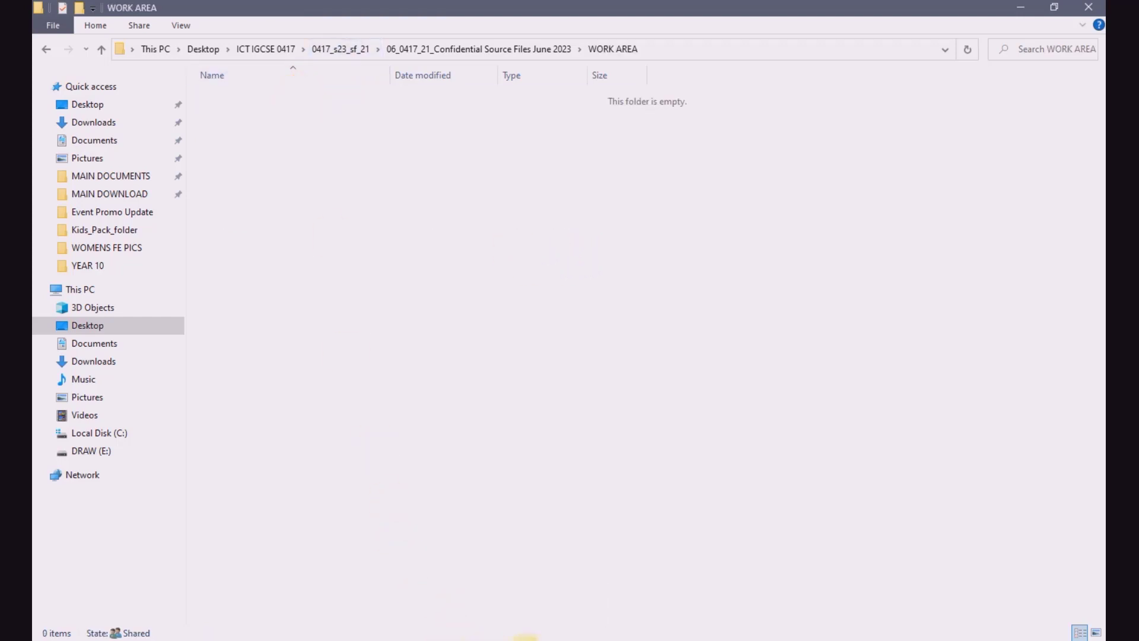
Step: Return to the exam paper PDF, copy the word EVIDENCE from the save instruction, and select "candidate number" in the same sentence
click(435, 638)
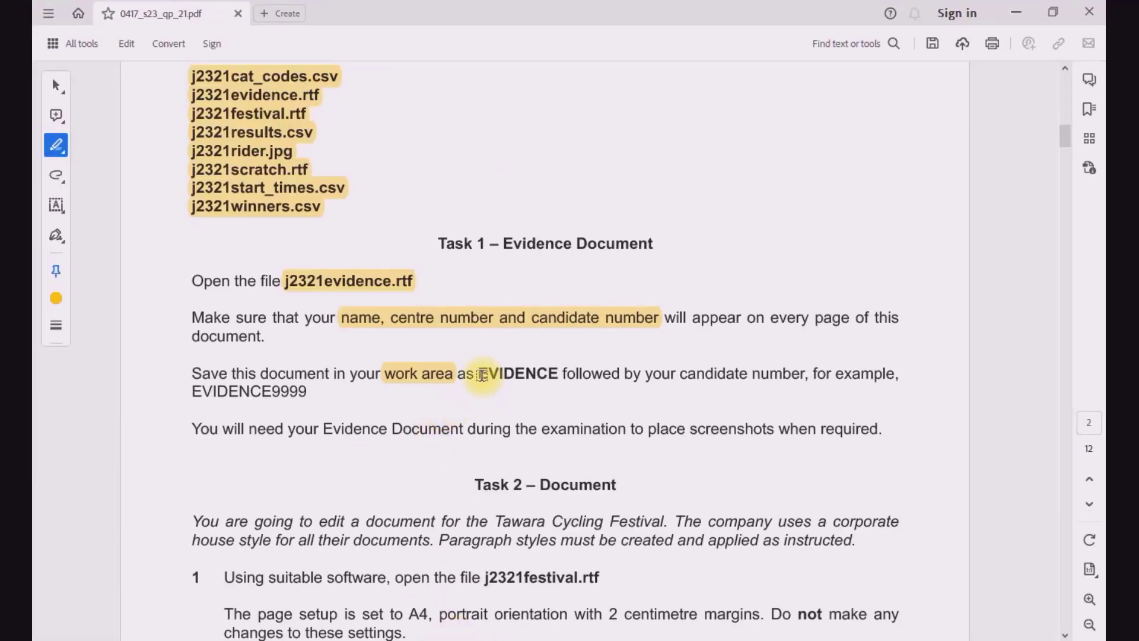
click(56, 86)
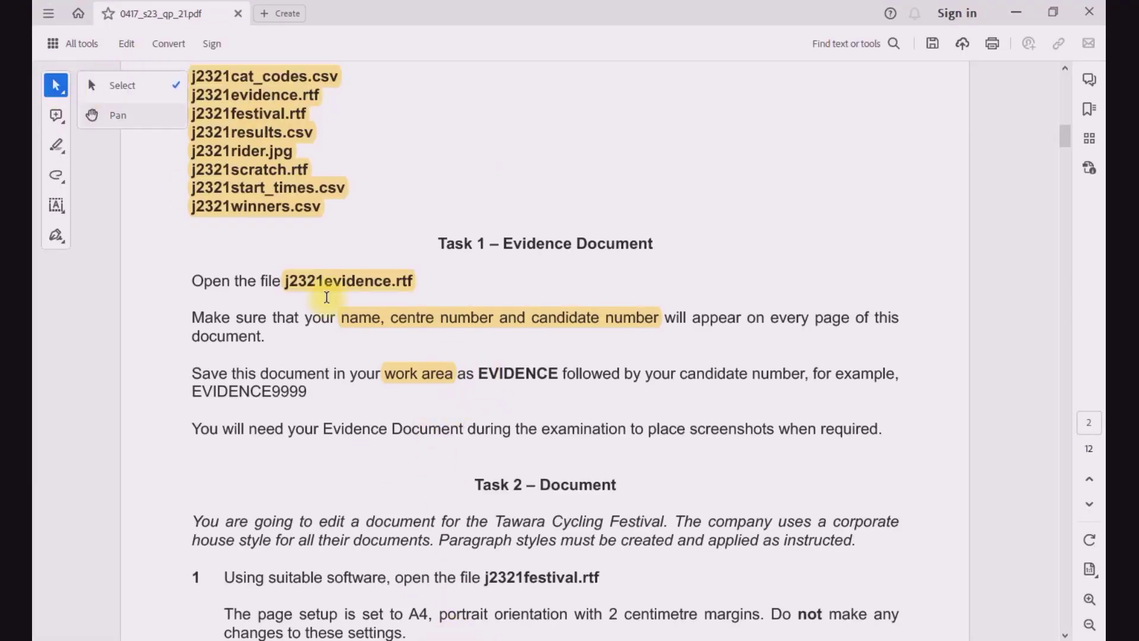
drag(479, 374, 558, 376)
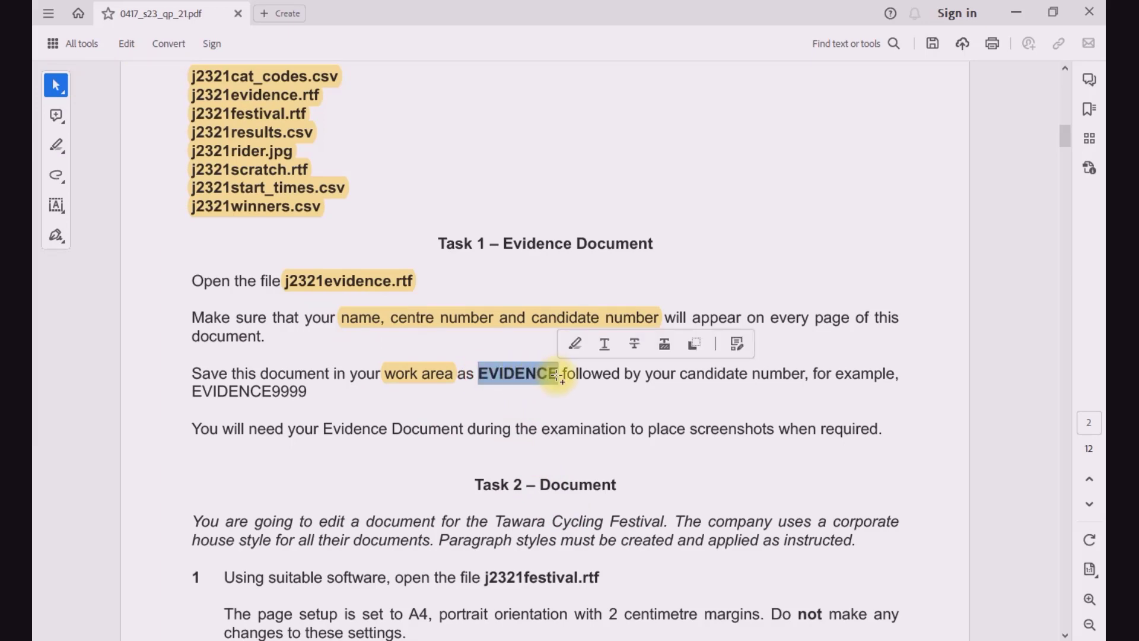
key(ctrl+c)
click(605, 422)
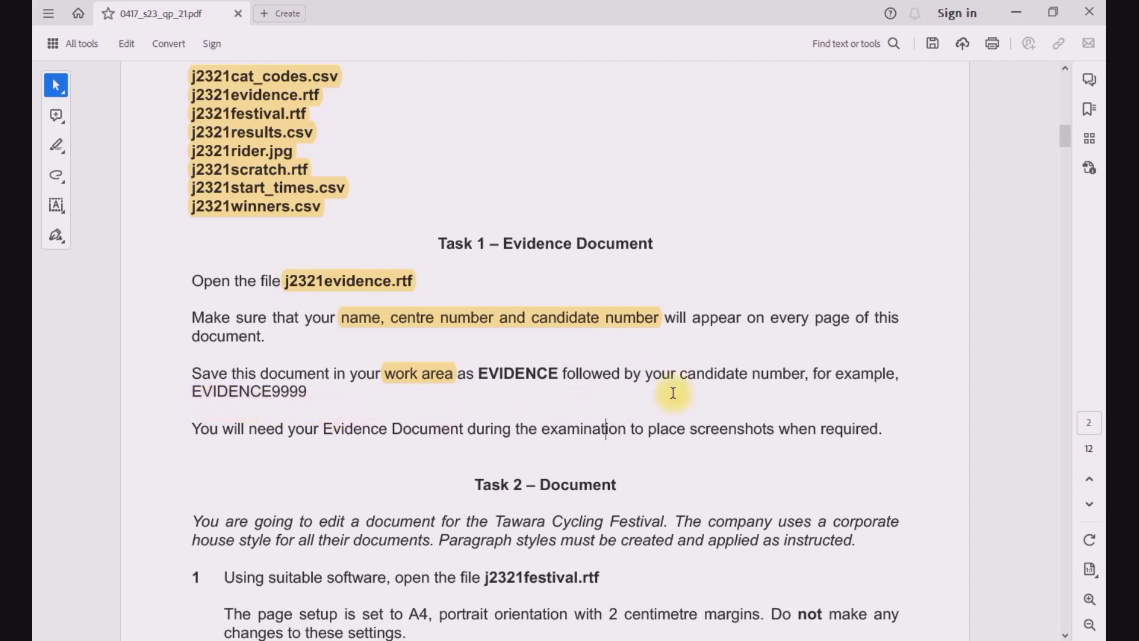
drag(680, 374, 805, 374)
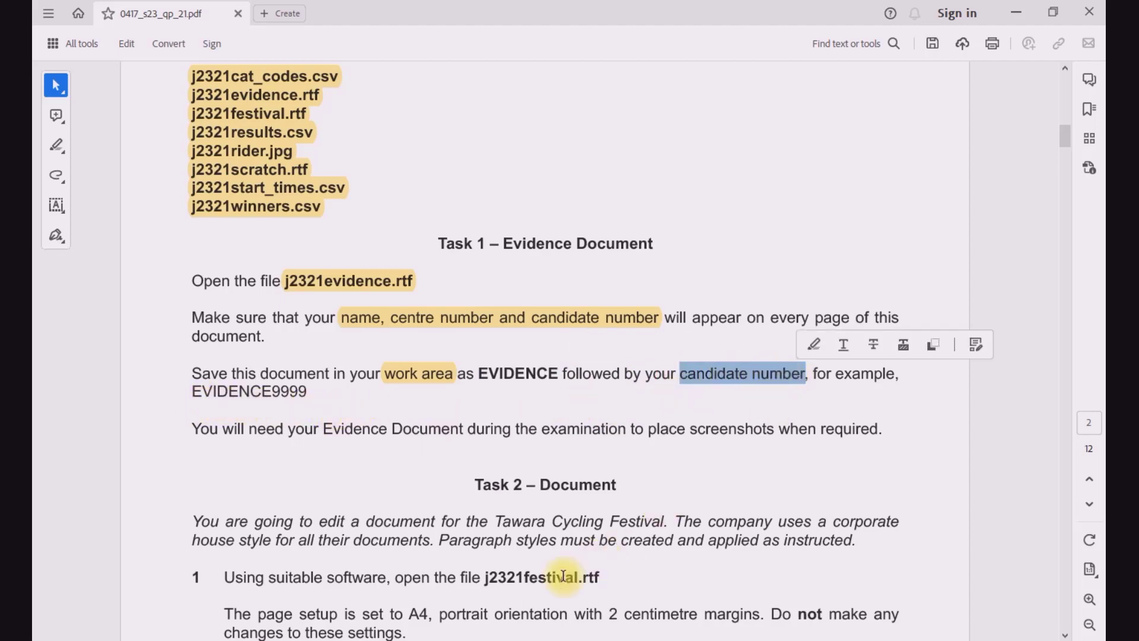
Step: Switch to Word, start saving the evidence document as a new file, and browse to the WORK AREA folder inside 06_0417_21_Confidential Source Files June 2023
key(alt+Tab)
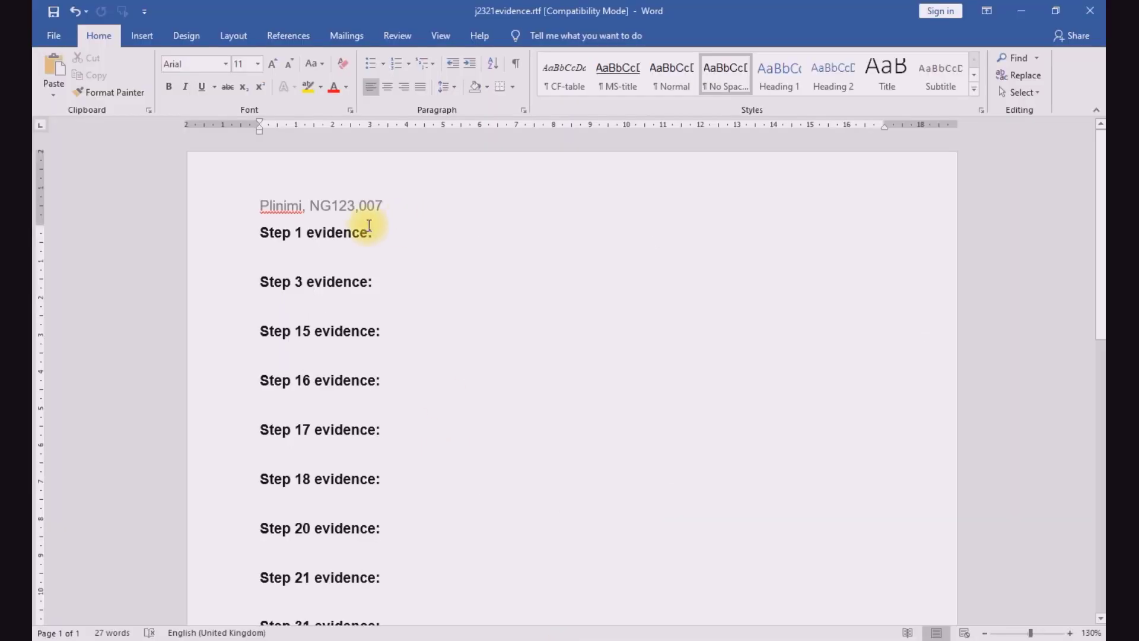
click(62, 40)
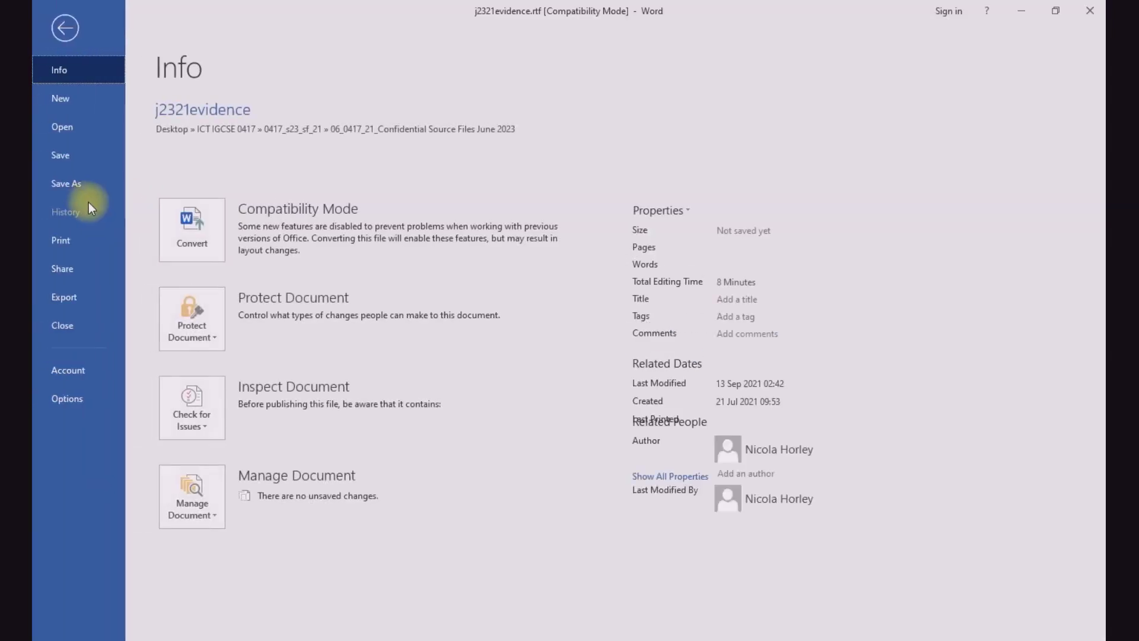
click(80, 183)
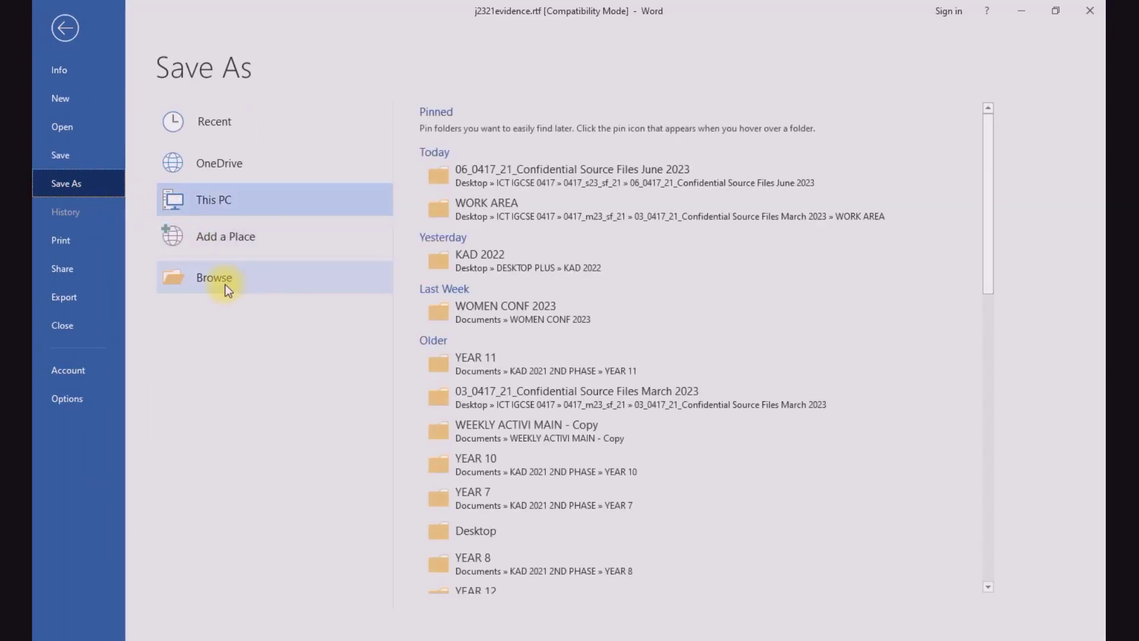
click(226, 287)
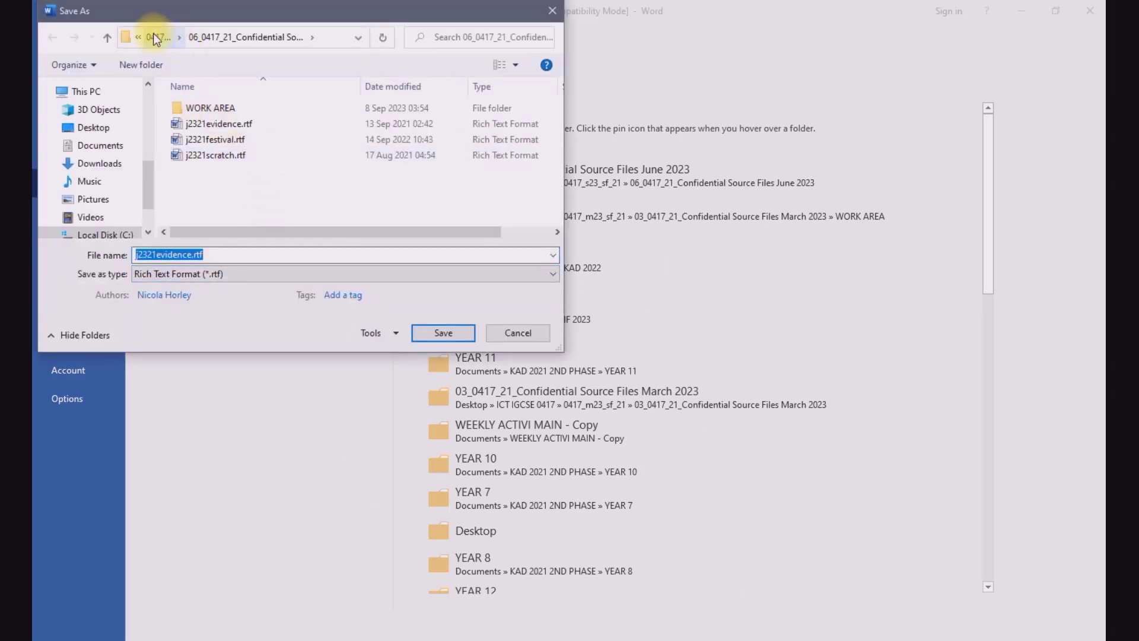
click(153, 37)
click(175, 37)
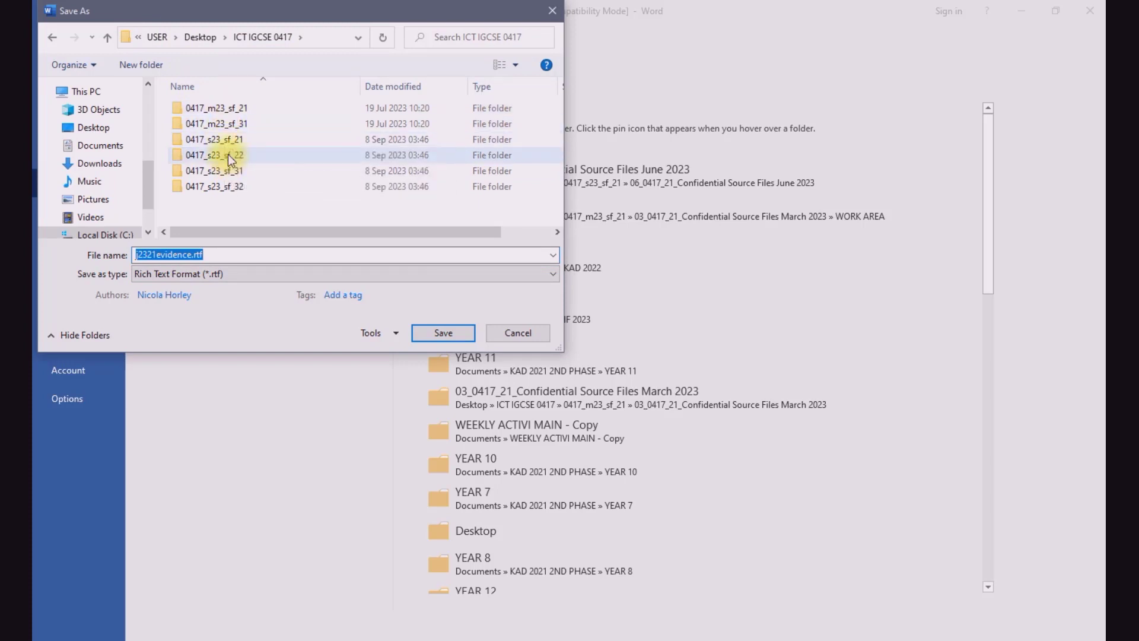
double_click(228, 138)
click(229, 109)
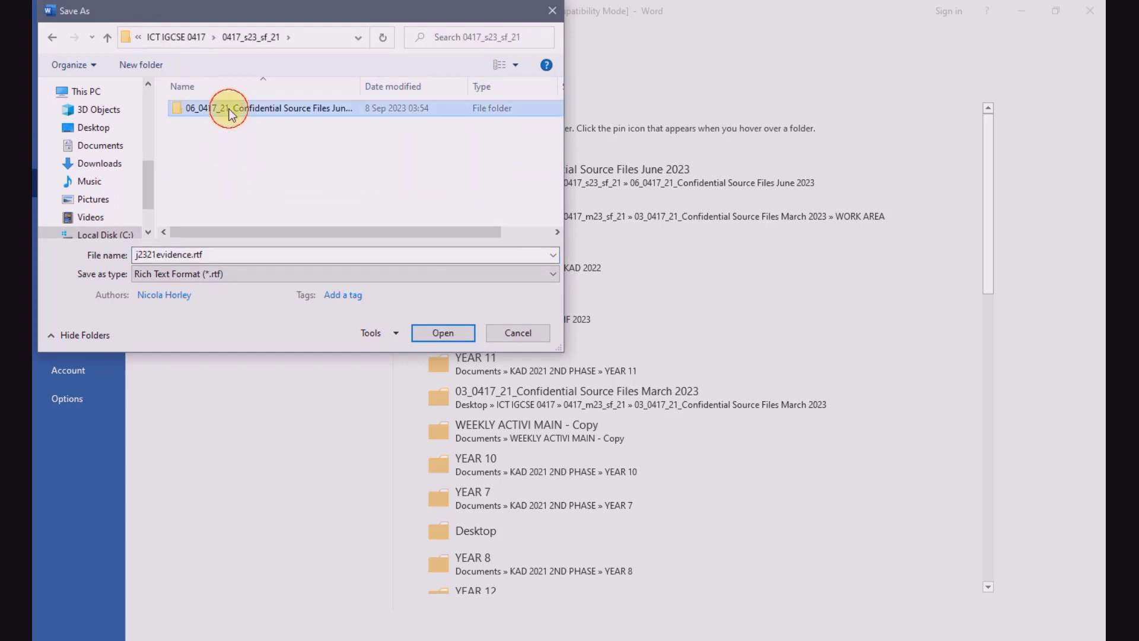
double_click(229, 108)
double_click(229, 109)
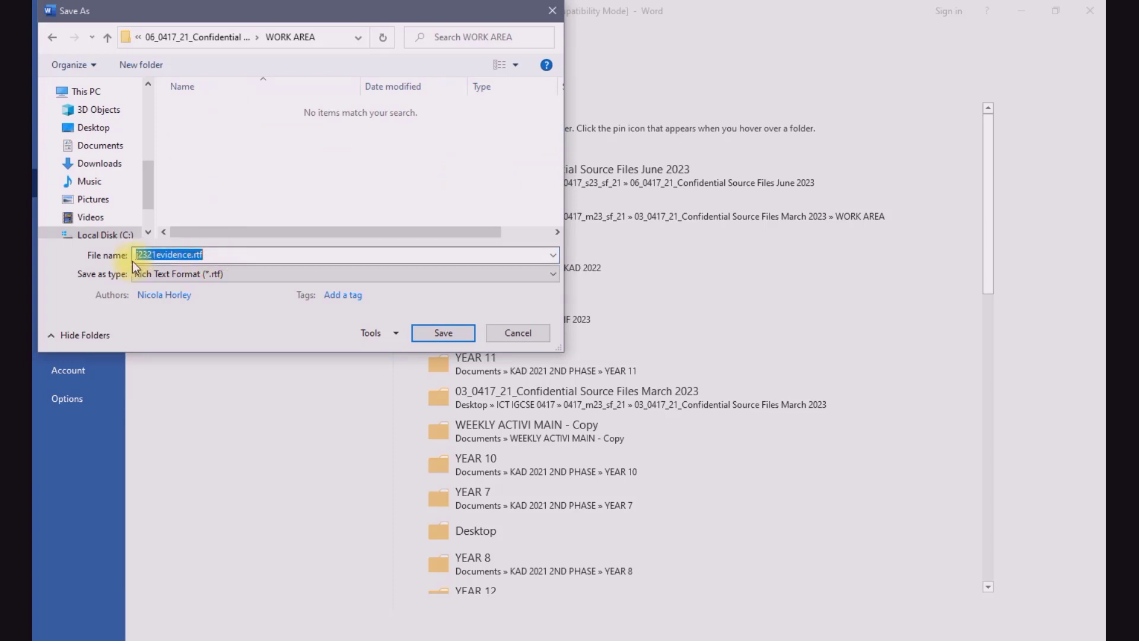
Step: Name the file EVIDENCE followed by the candidate number and save it as a Word Document (*.docx)
key(ctrl+v)
text(00)
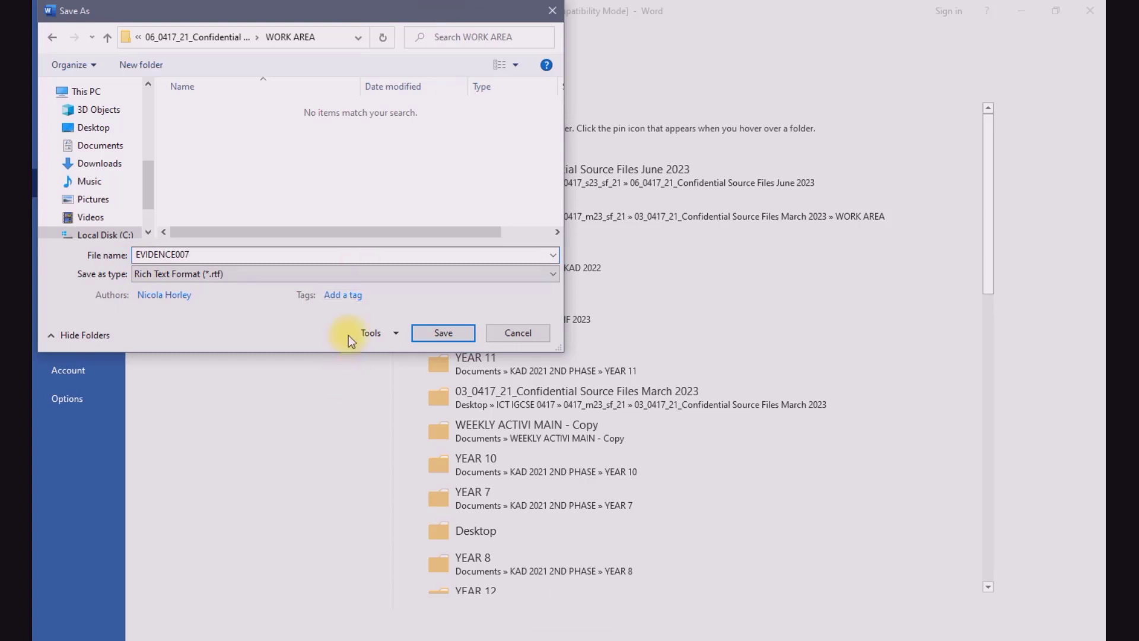
click(360, 276)
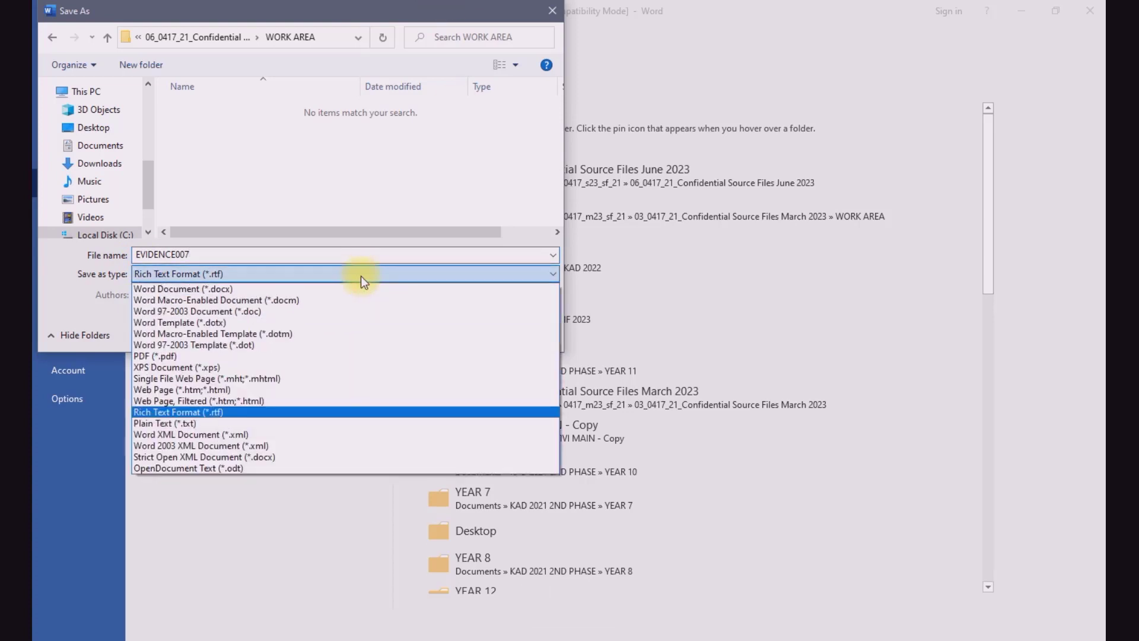
click(264, 290)
click(443, 386)
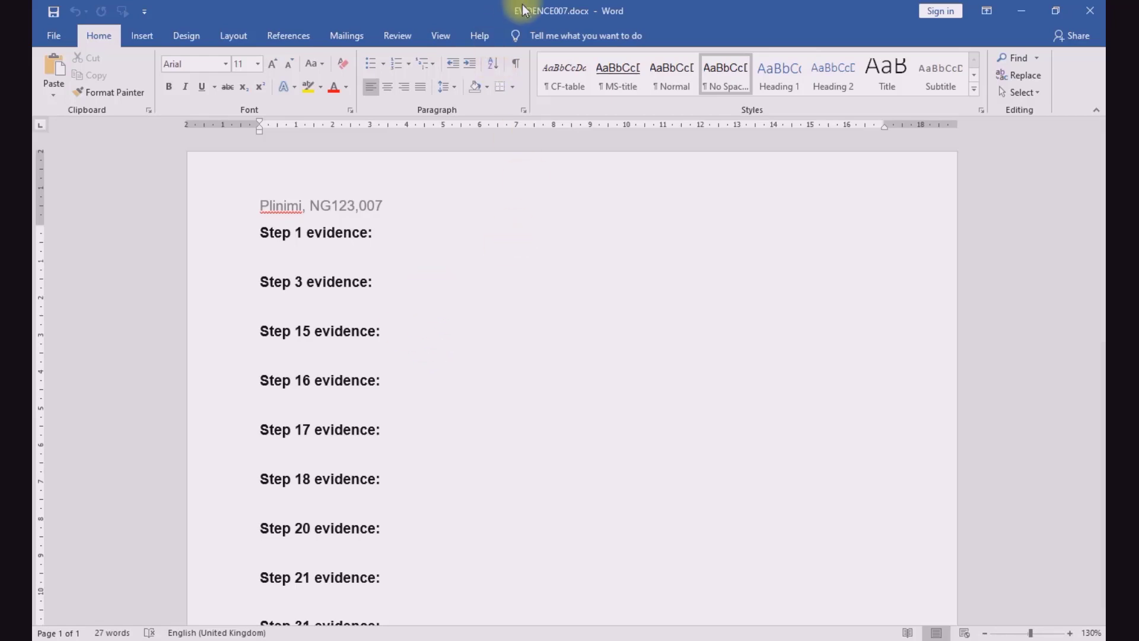
Step: Return to the exam paper PDF and highlight "Document" in the Task 2 heading, "corporate house style", and the file name j2321festival.rtf
click(451, 640)
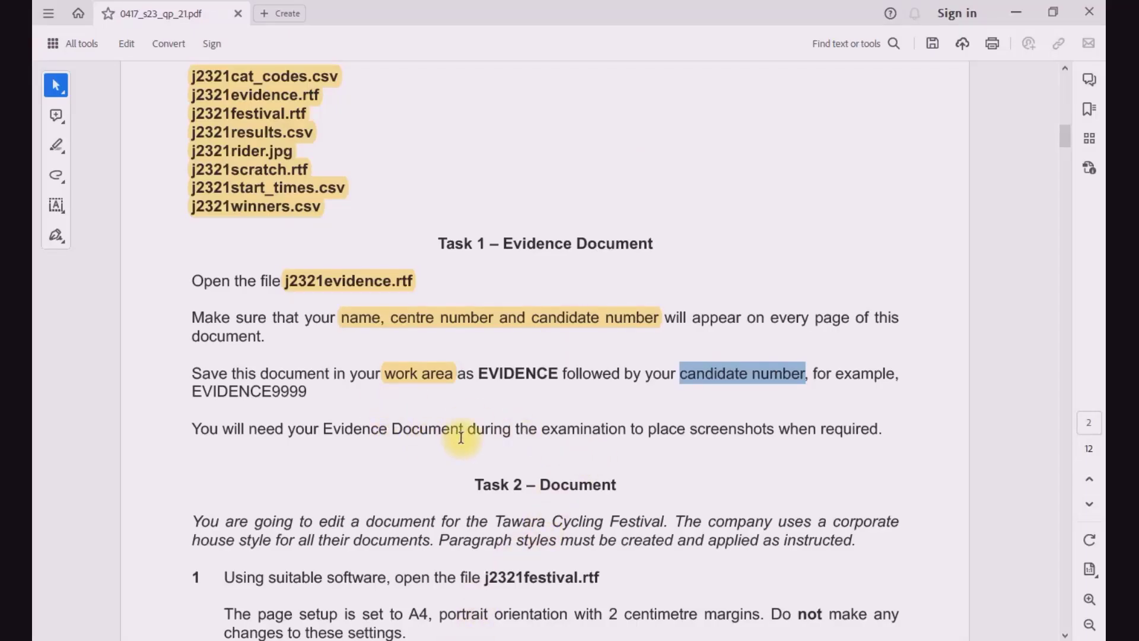
scroll(525, 473, down, 1)
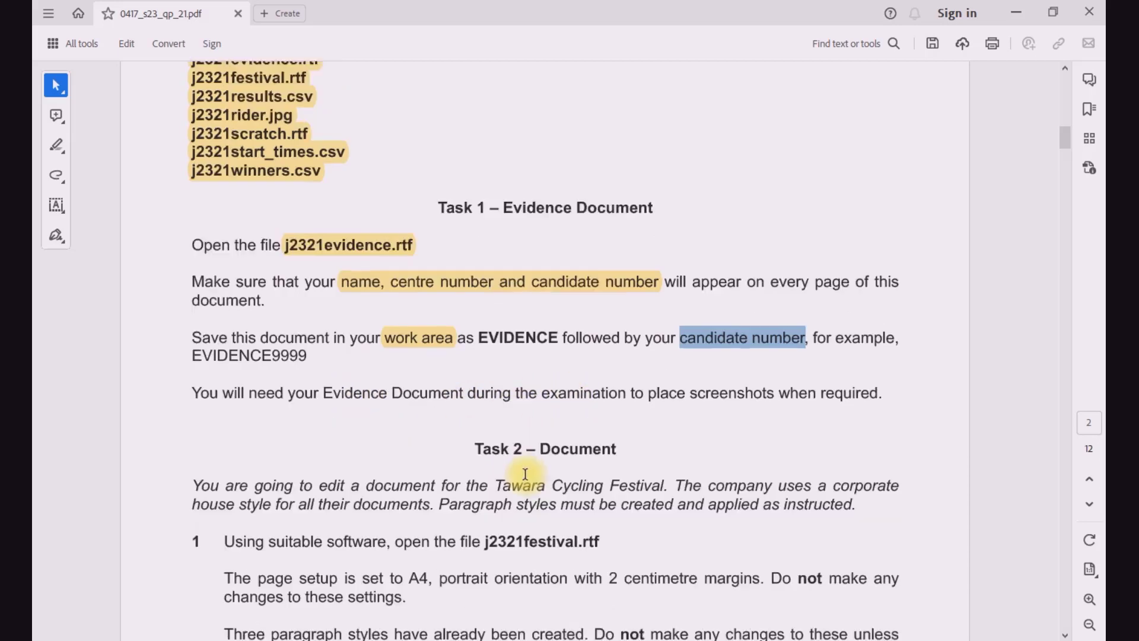
scroll(525, 474, down, 5)
scroll(540, 319, down, 1)
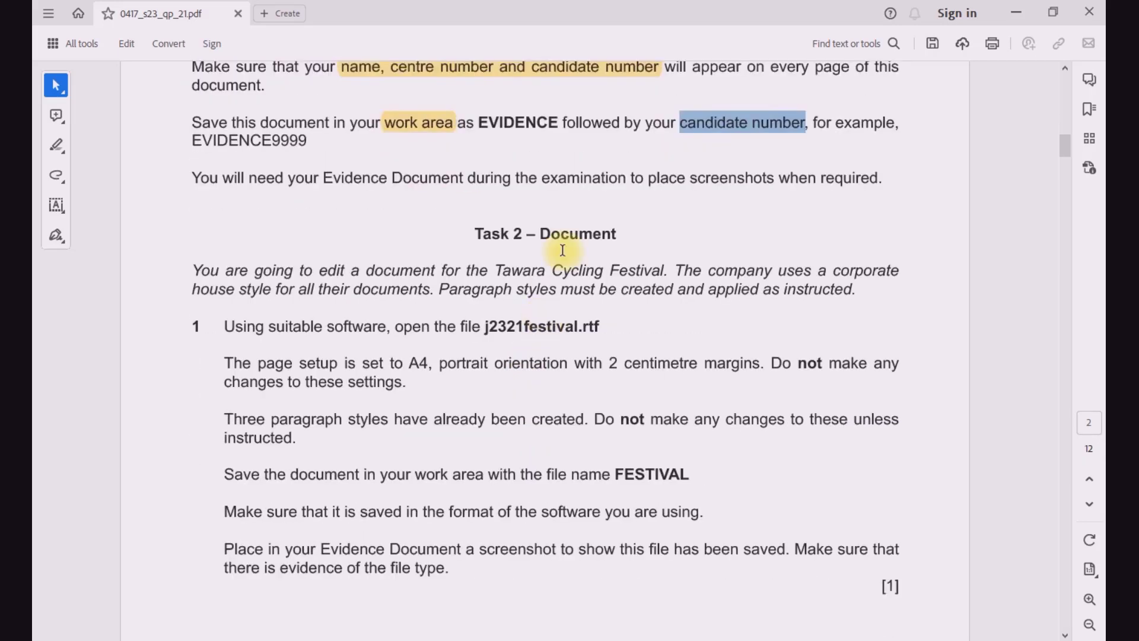
click(55, 145)
drag(540, 235, 627, 235)
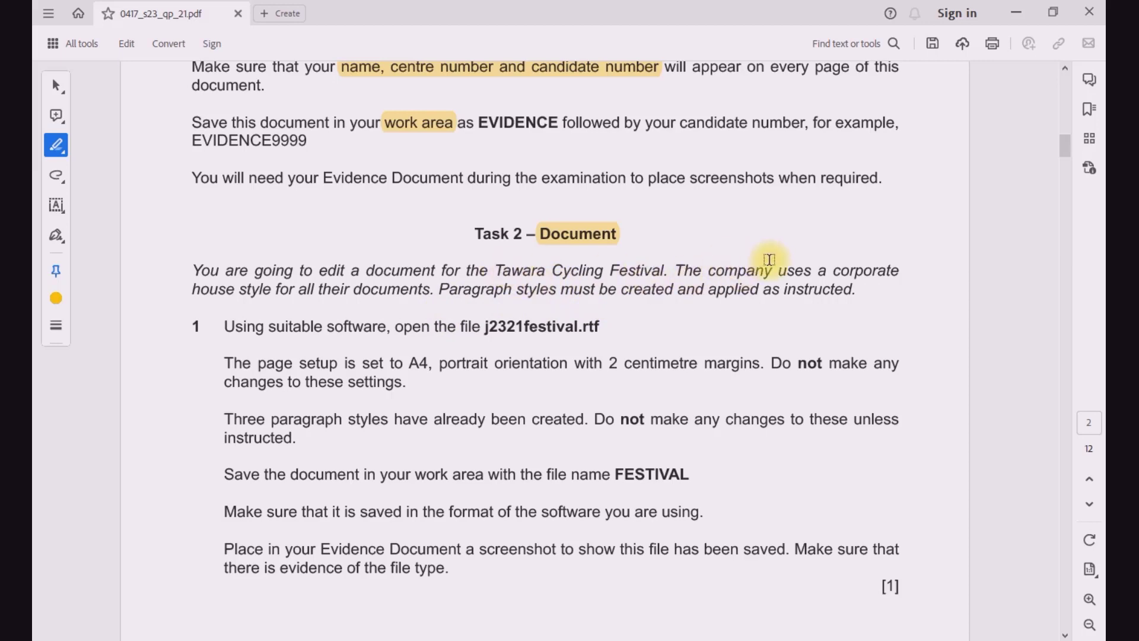
drag(833, 271, 900, 273)
drag(191, 294, 295, 295)
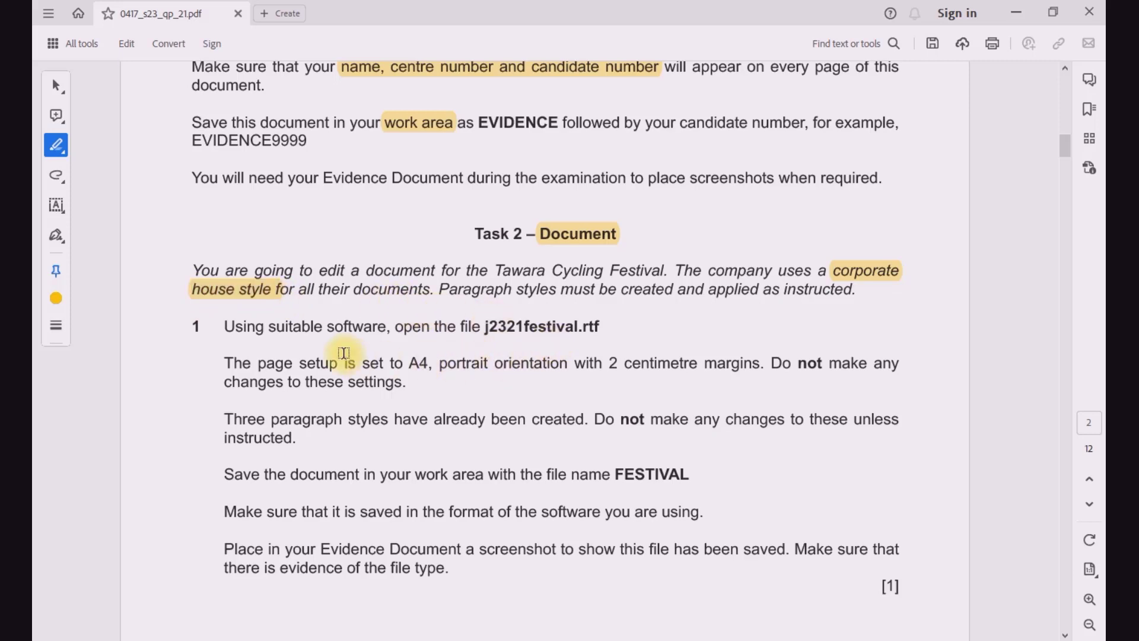
drag(483, 327, 604, 330)
Step: Switch to File Explorer, go up to the June 2023 source files folder, and open j2321festival.rtf
click(354, 638)
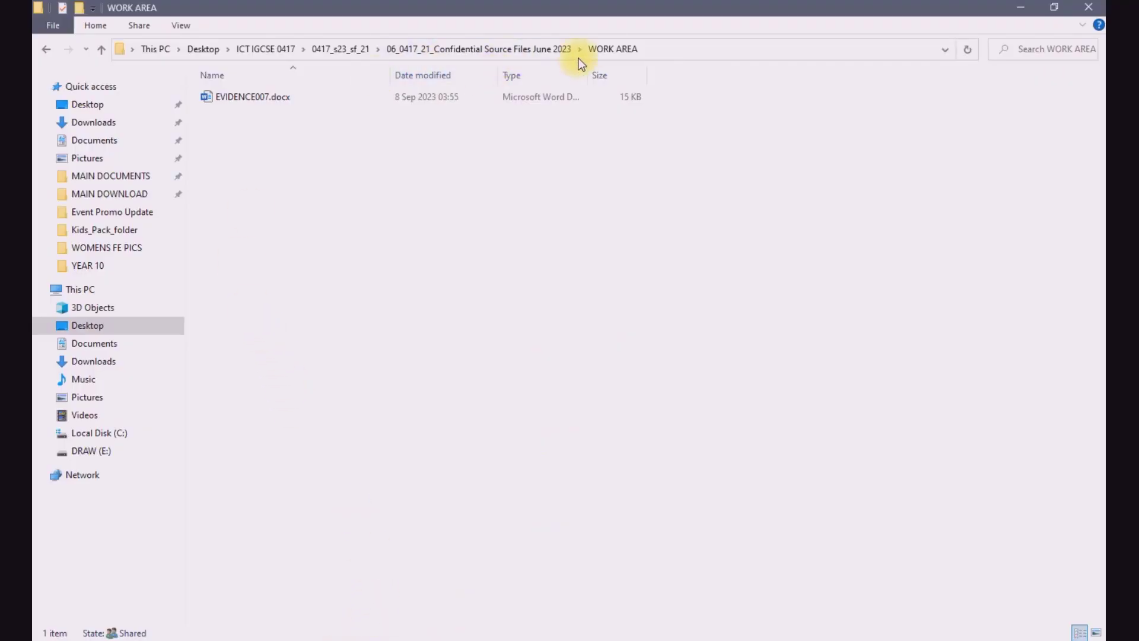
click(548, 51)
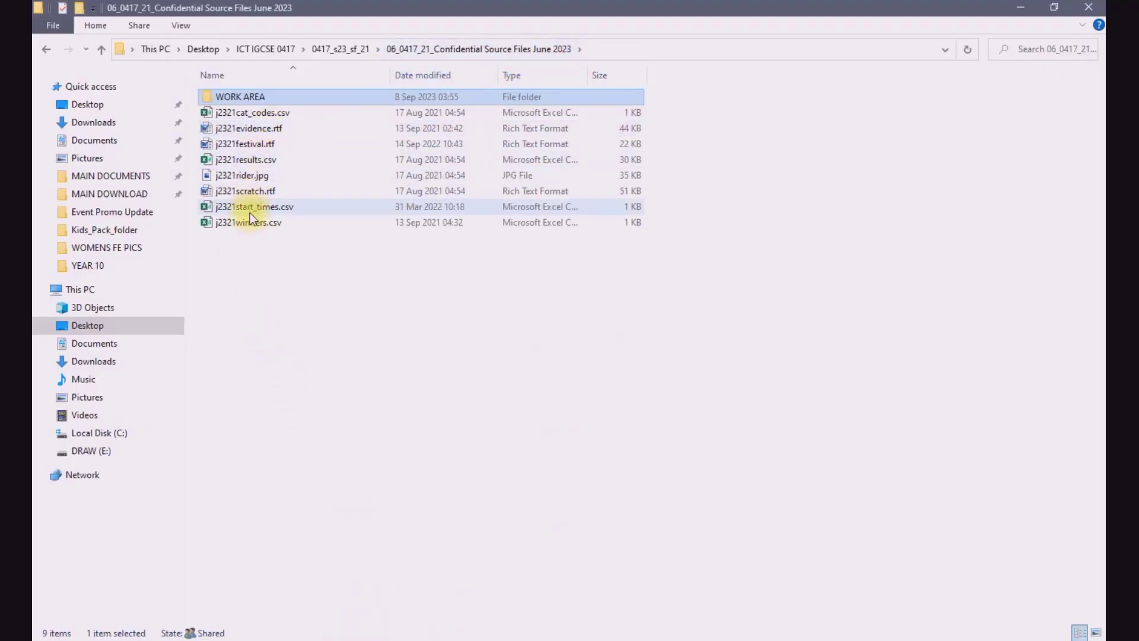
double_click(254, 146)
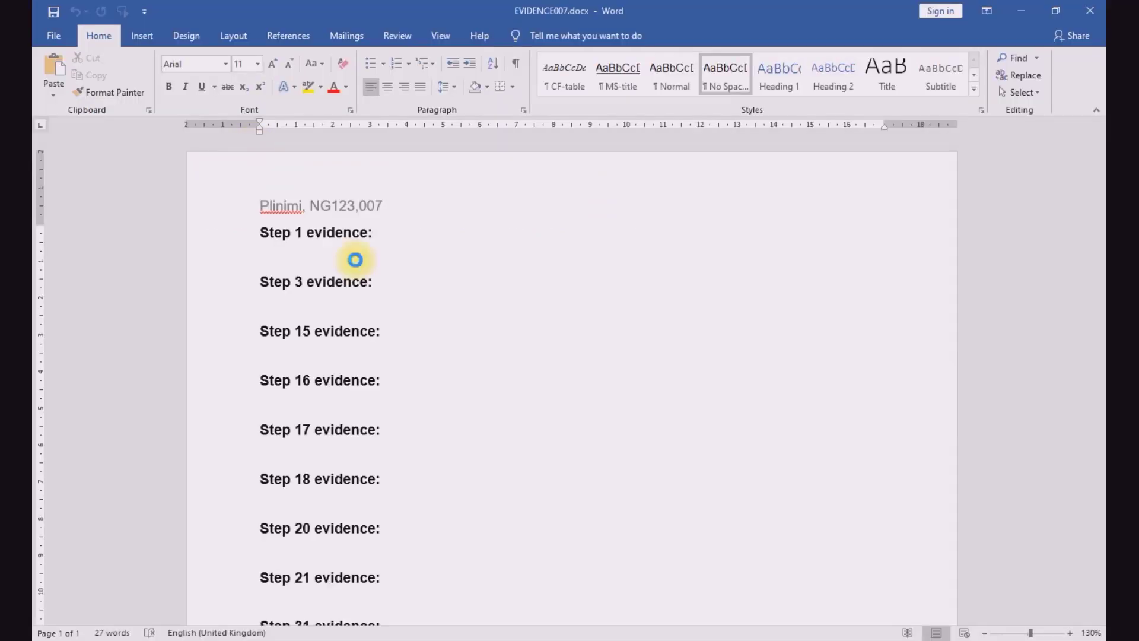
Step: Back in the exam paper PDF, highlight the A4 portrait 2 centimetre margins setting, "not make", and "Three" before "paragraph styles"
click(456, 639)
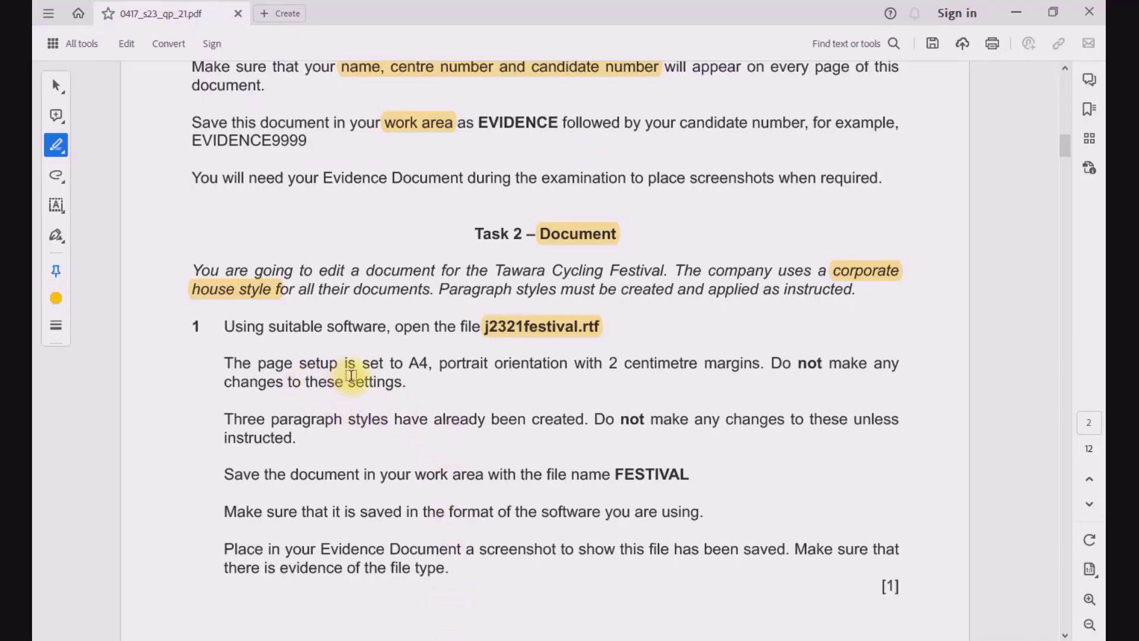
drag(412, 364, 827, 371)
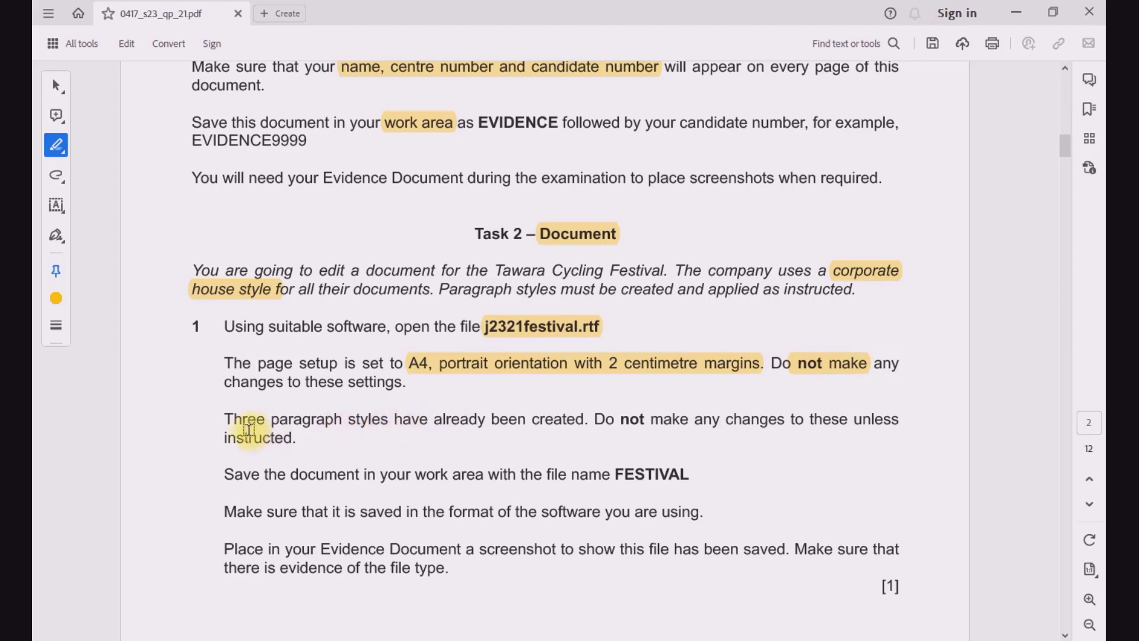
drag(228, 422, 259, 423)
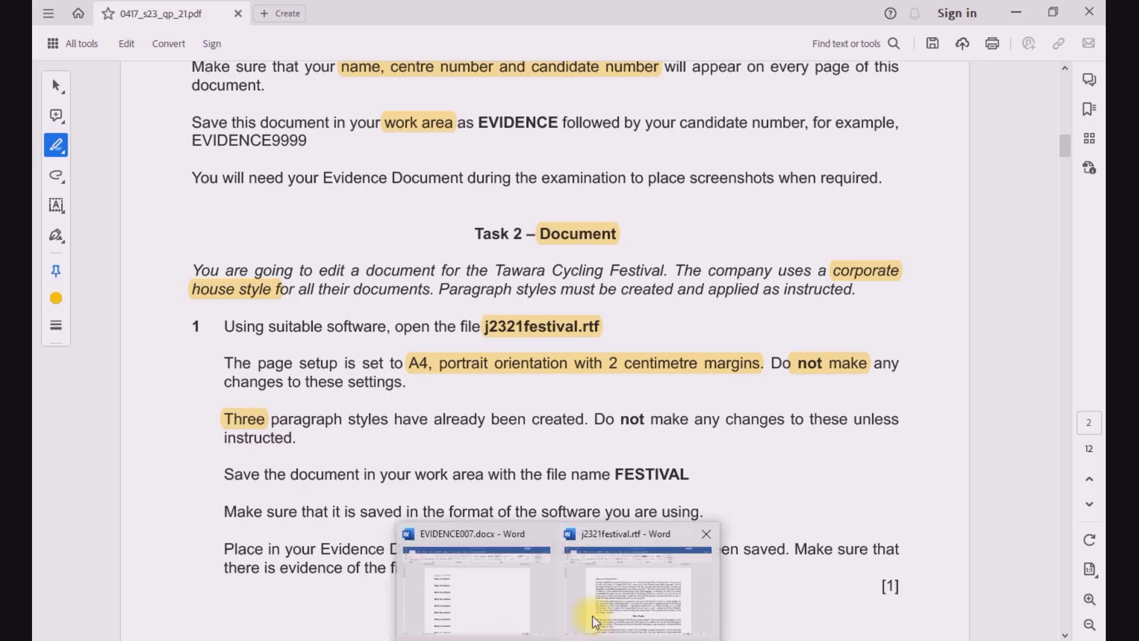
Step: Switch to j2321festival.rtf in Word and examine its existing paragraph styles in the full styles list, including the CF-subhead definition
click(594, 622)
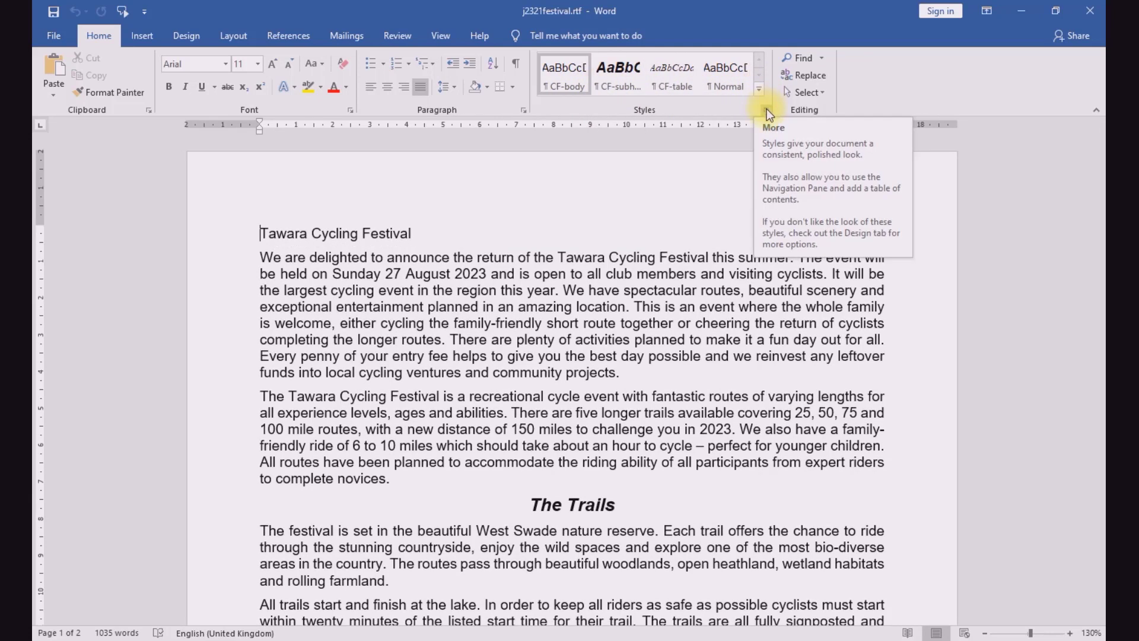
click(767, 112)
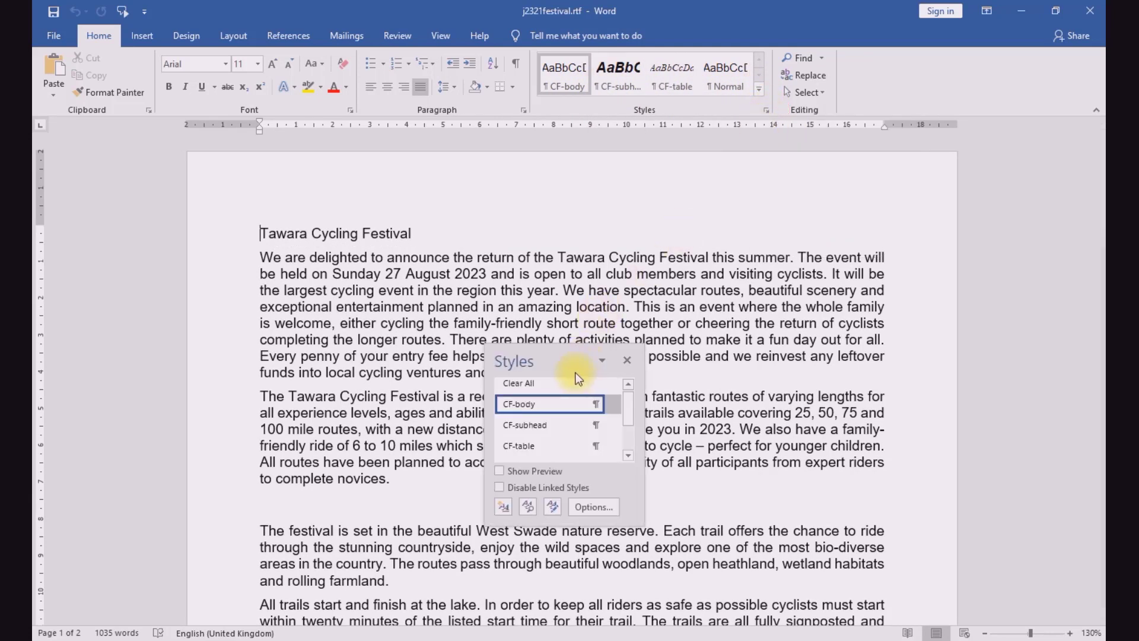
drag(584, 279, 665, 219)
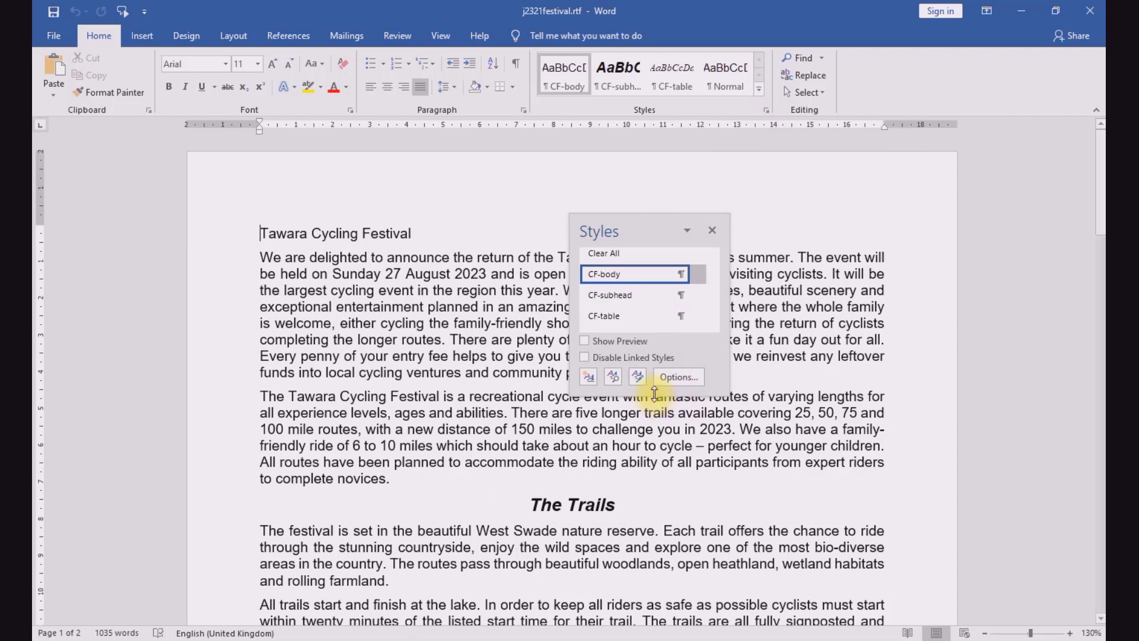
drag(655, 393, 656, 512)
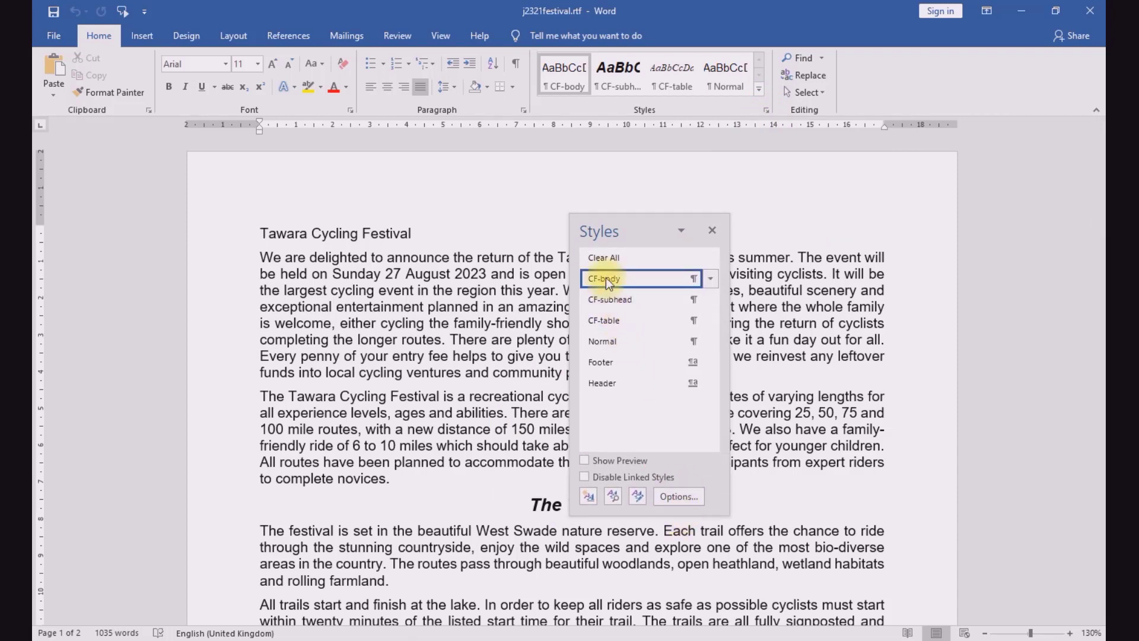
mouse_move(648, 292)
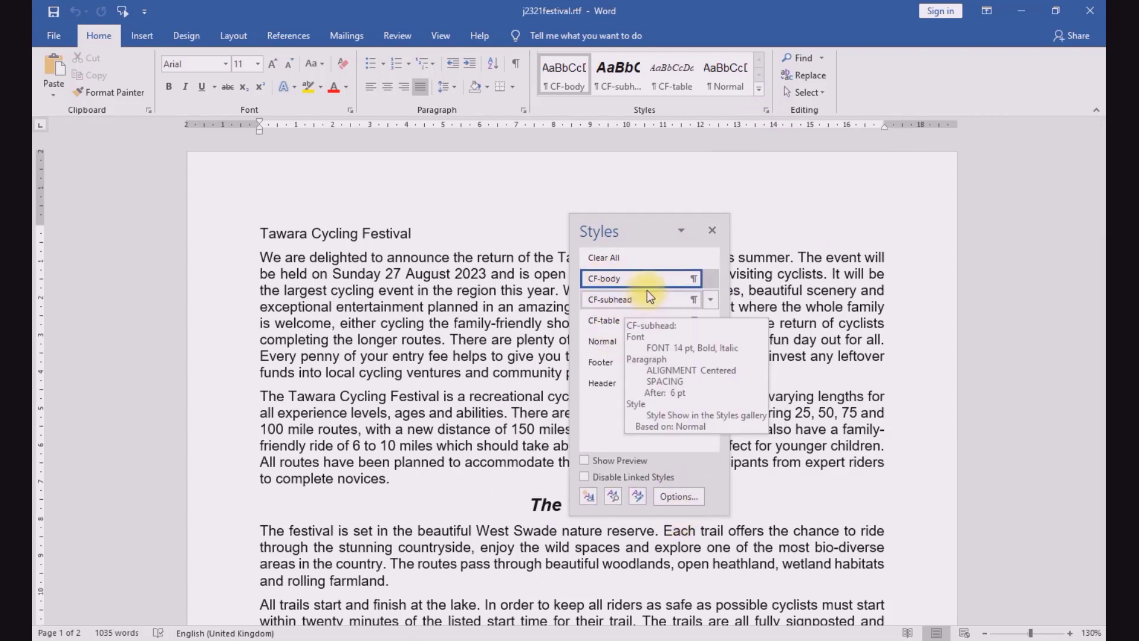
click(712, 231)
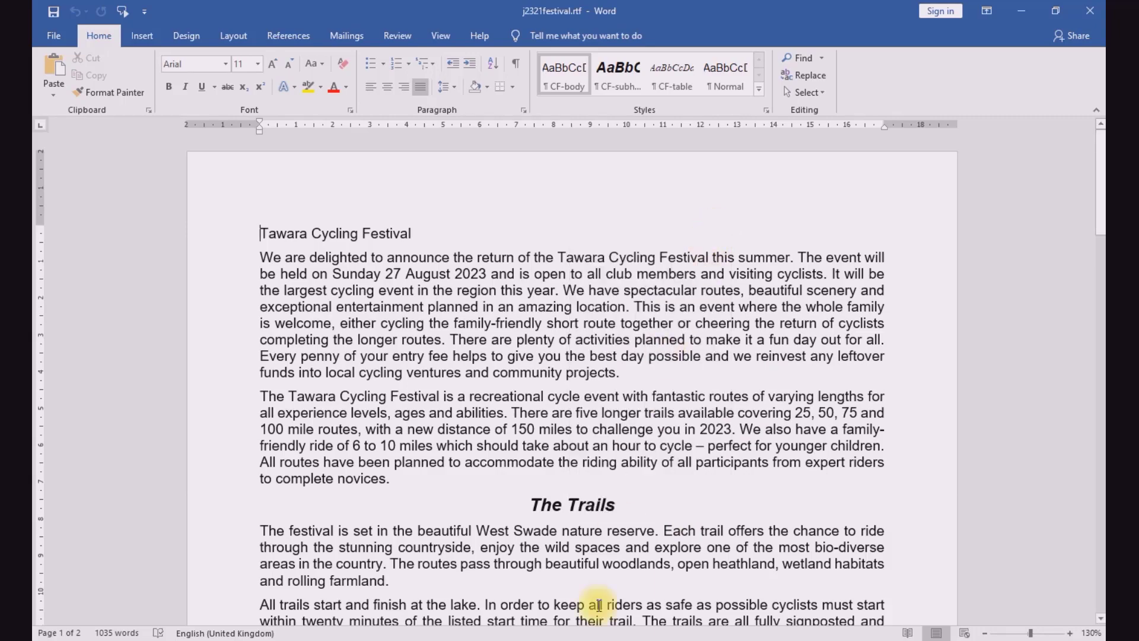
Step: In the exam paper PDF, highlight "paragraph styles have already been created" and copy the file name FESTIVAL from the save instruction
click(459, 640)
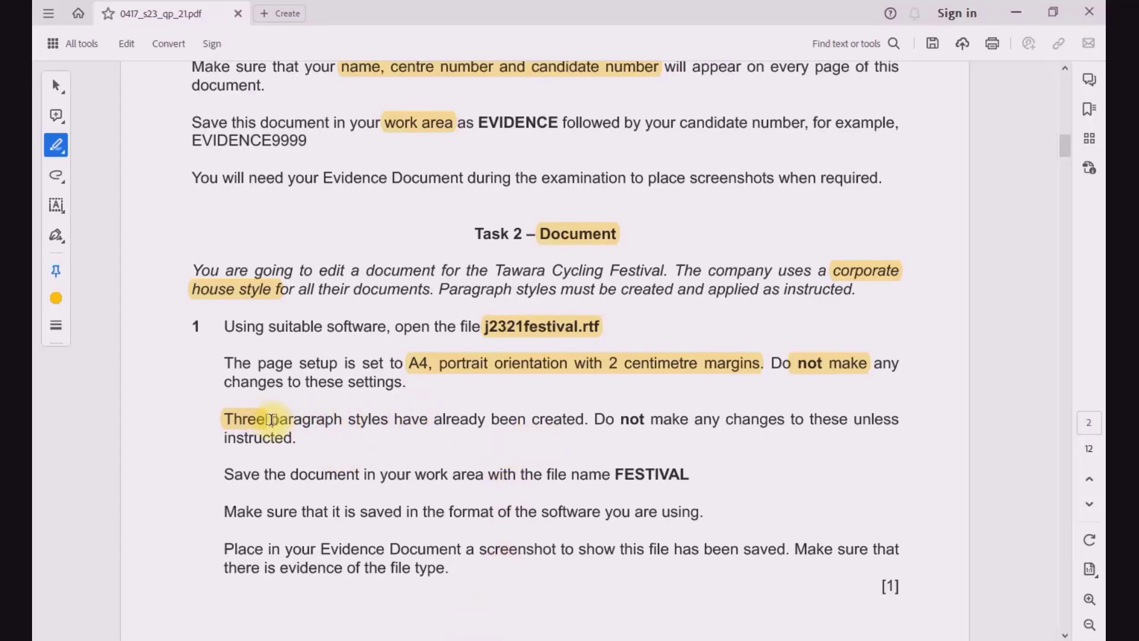
drag(271, 419, 543, 426)
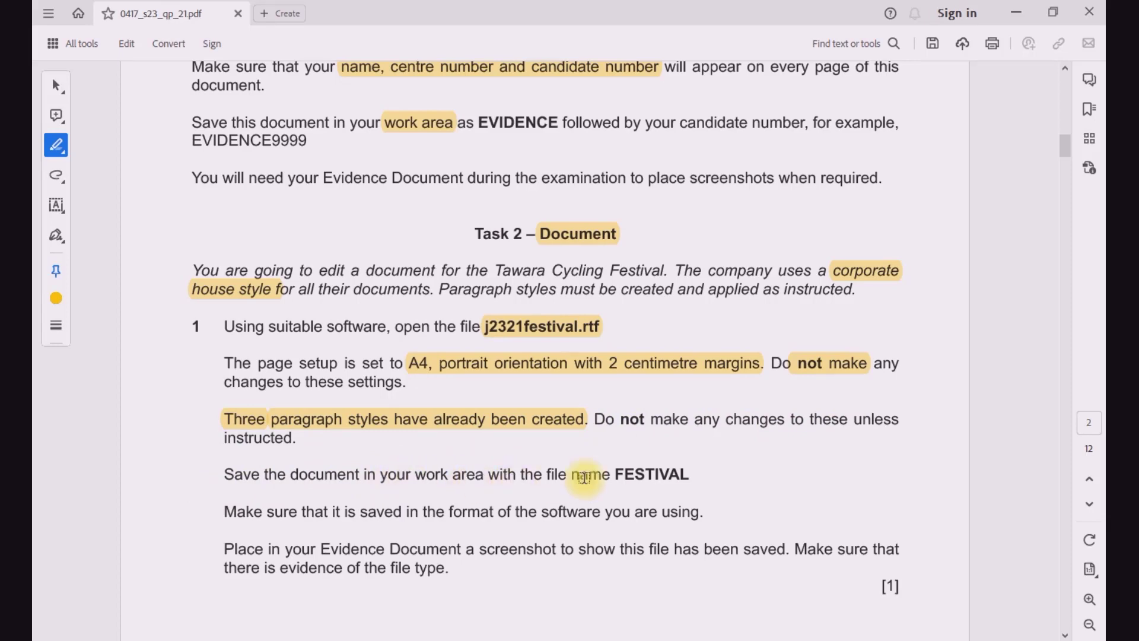
click(55, 85)
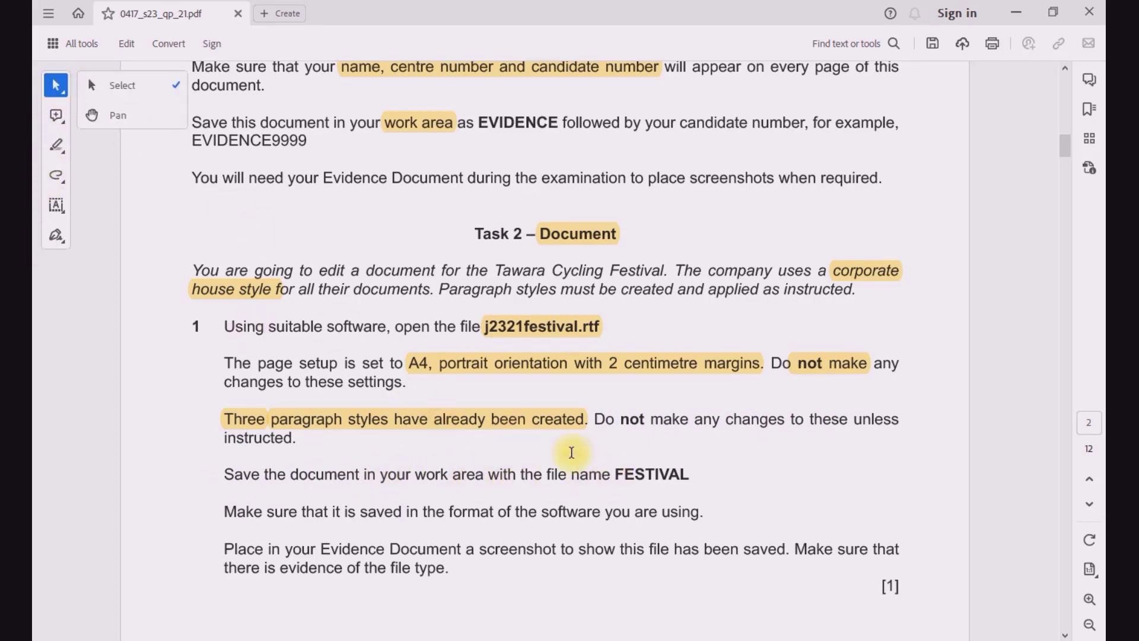
drag(613, 474, 688, 480)
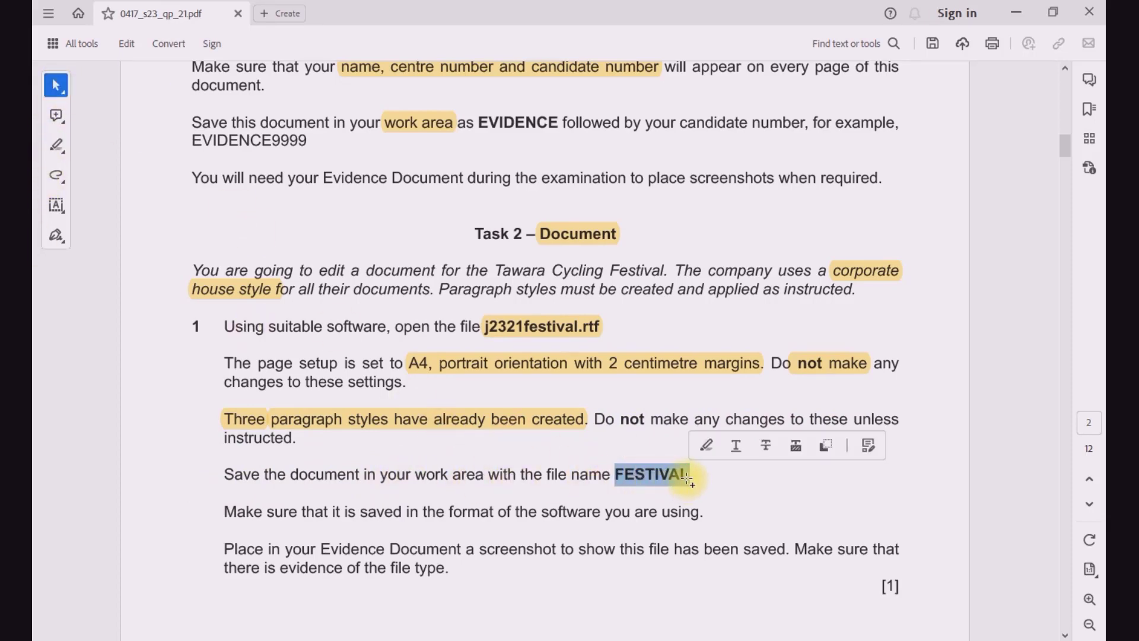
key(ctrl+c)
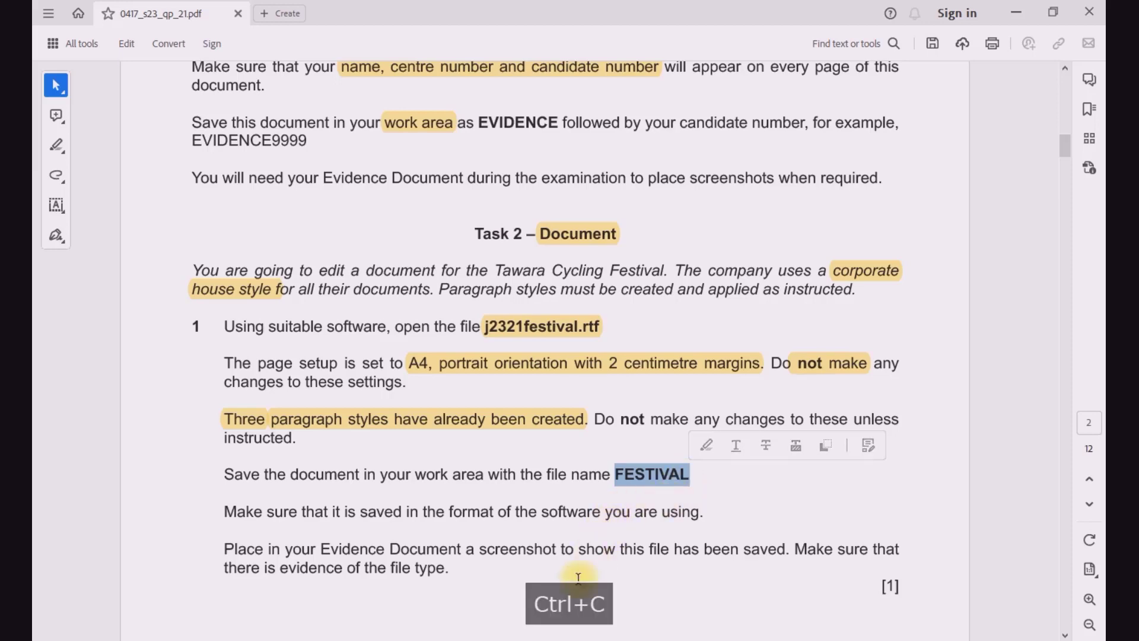
Step: Switch to j2321festival.rtf in Word and save it in the WORK AREA folder as FESTIVAL in Word Document (*.docx) format
mouse_move(560, 640)
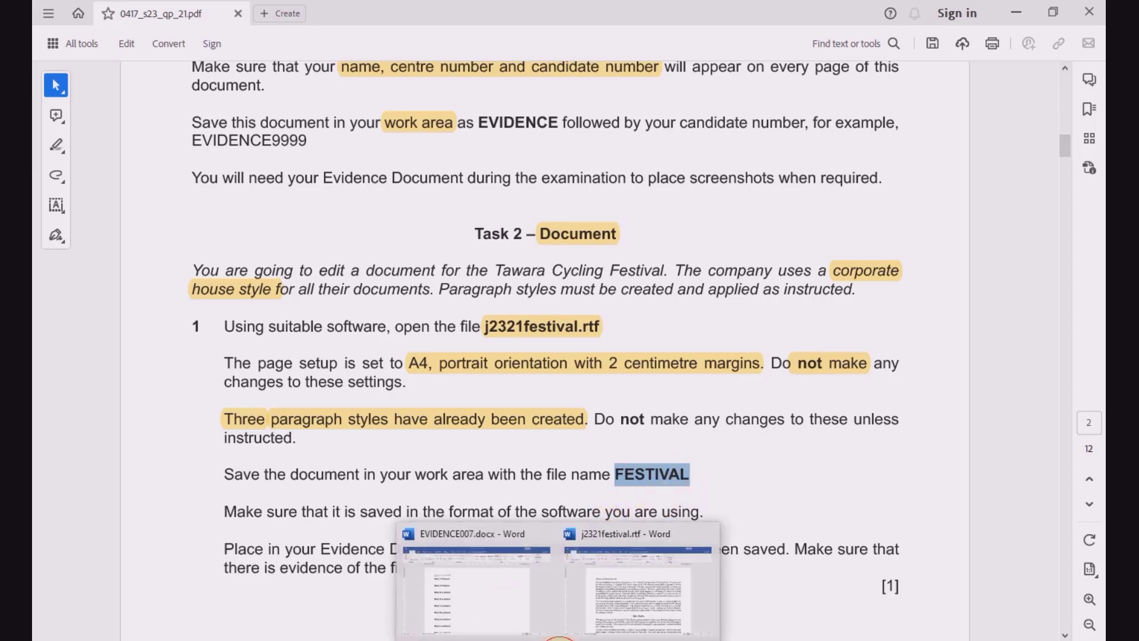
click(600, 543)
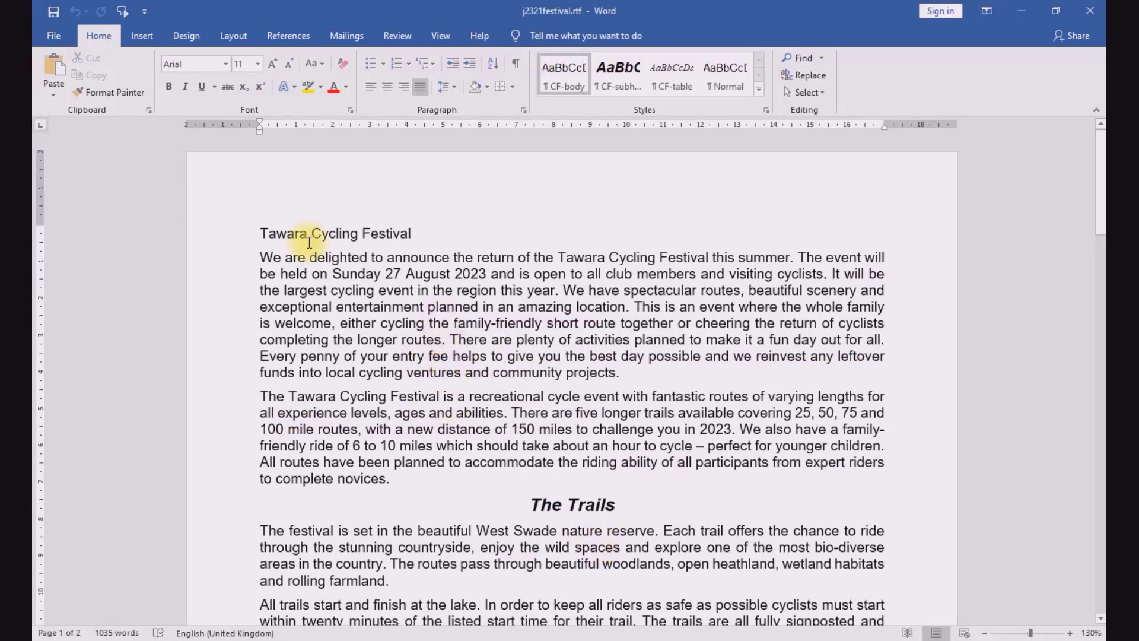
click(48, 41)
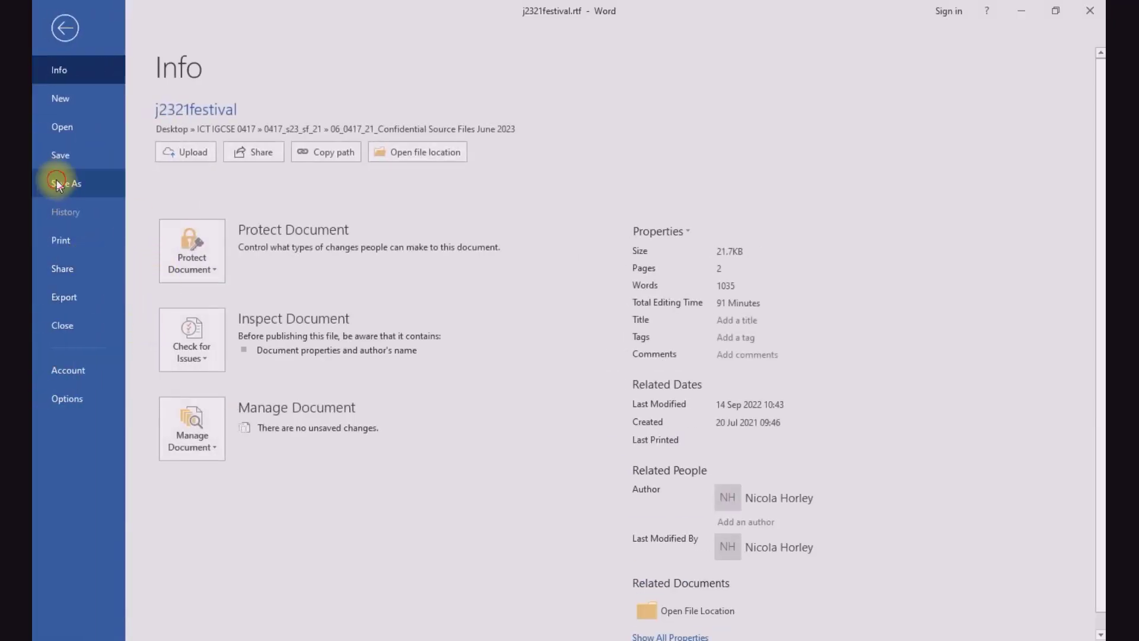
click(55, 180)
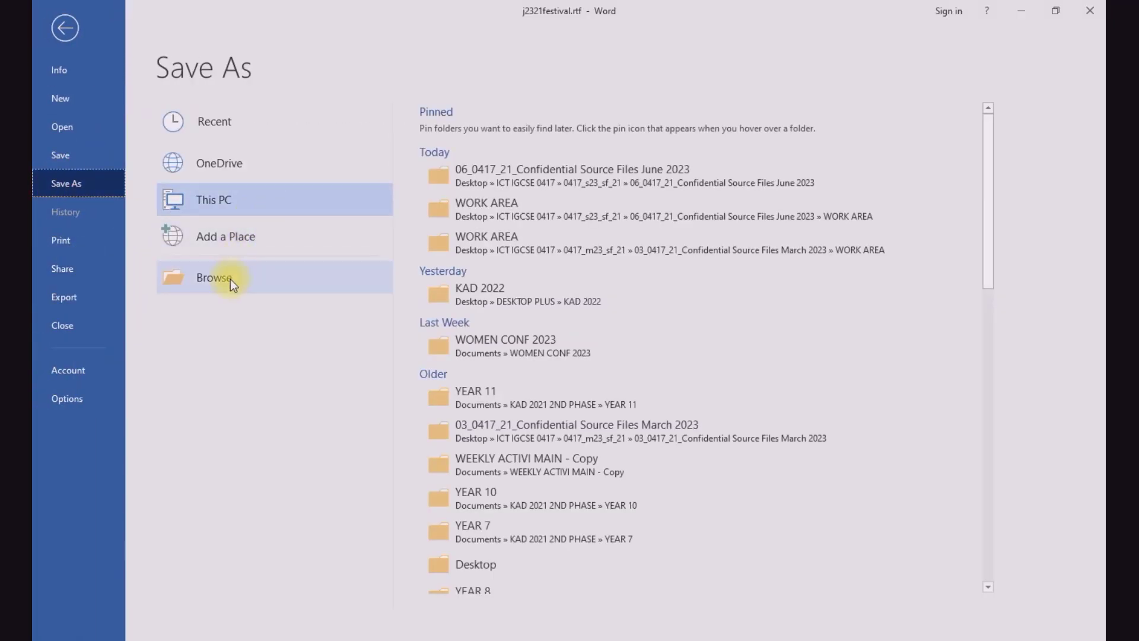
click(523, 216)
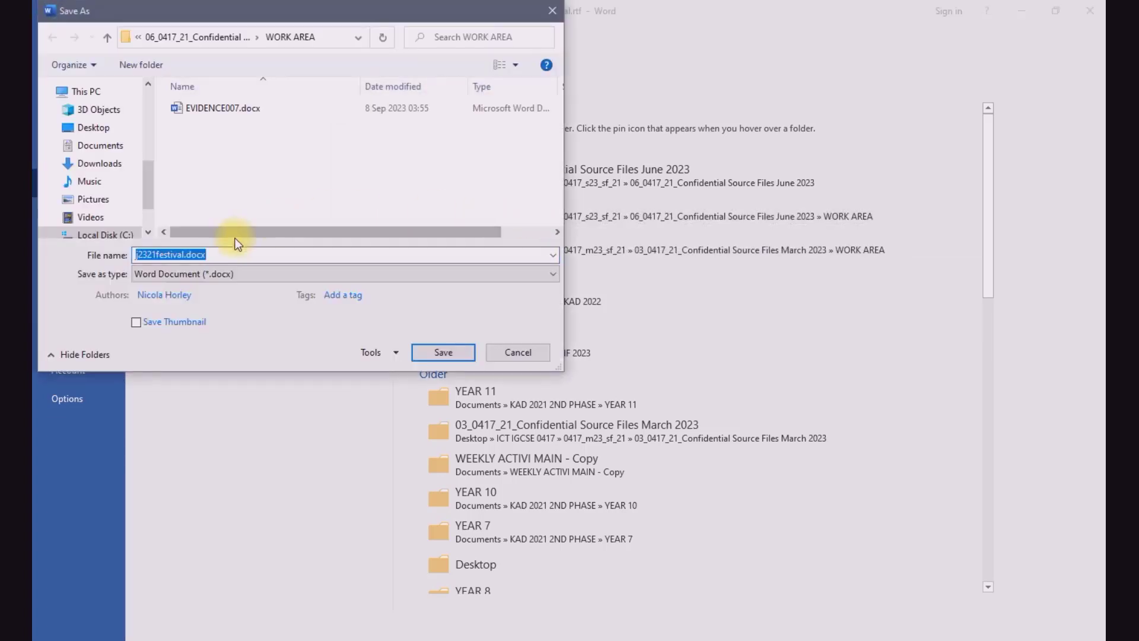
key(BackSpace)
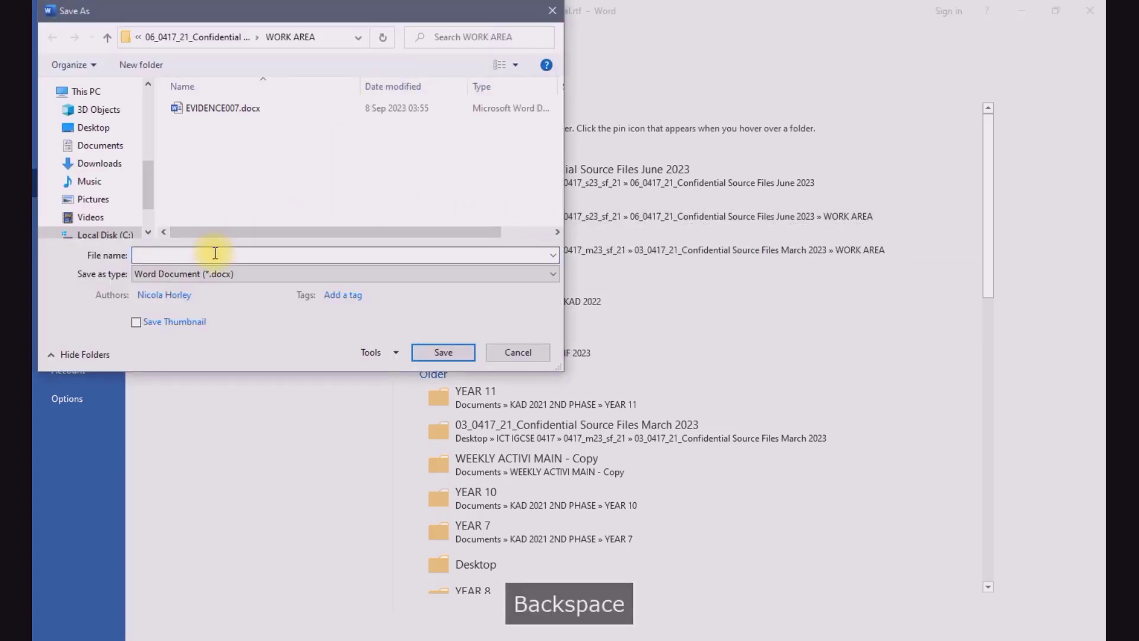
key(ctrl+v)
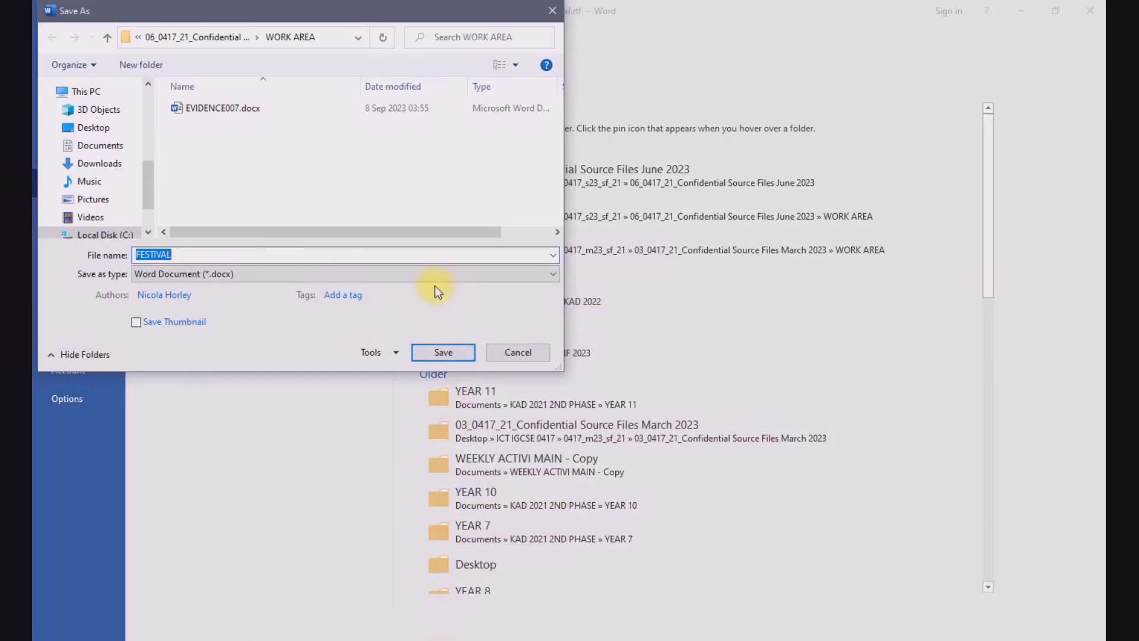
click(432, 273)
click(294, 287)
click(449, 353)
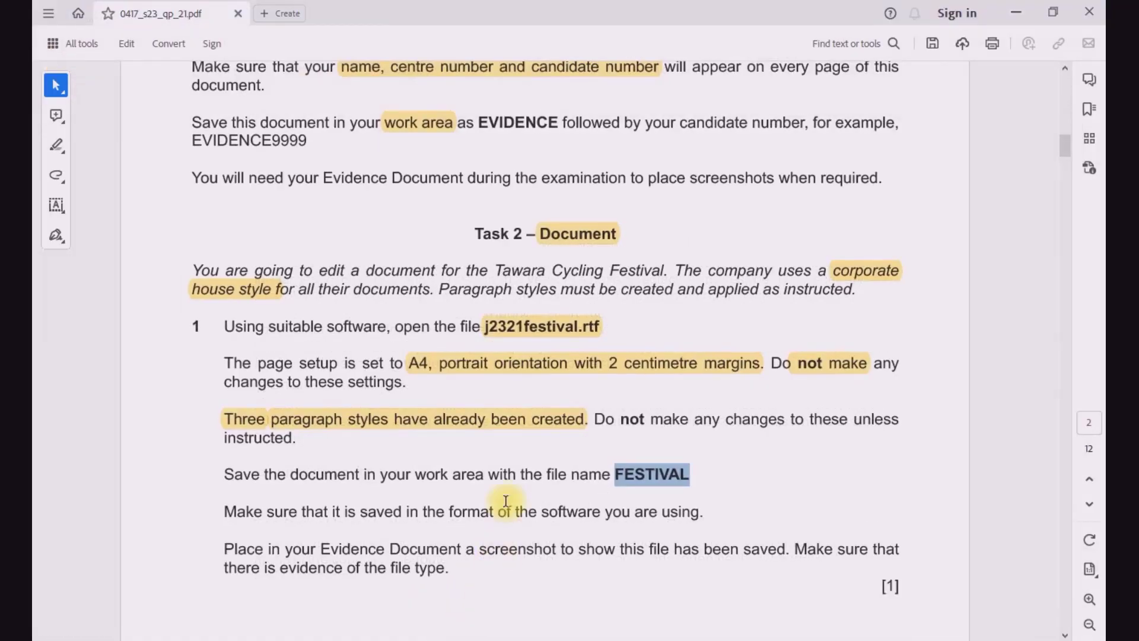
Step: In the exam paper PDF, highlight the file name FESTIVAL in the save instruction
click(622, 476)
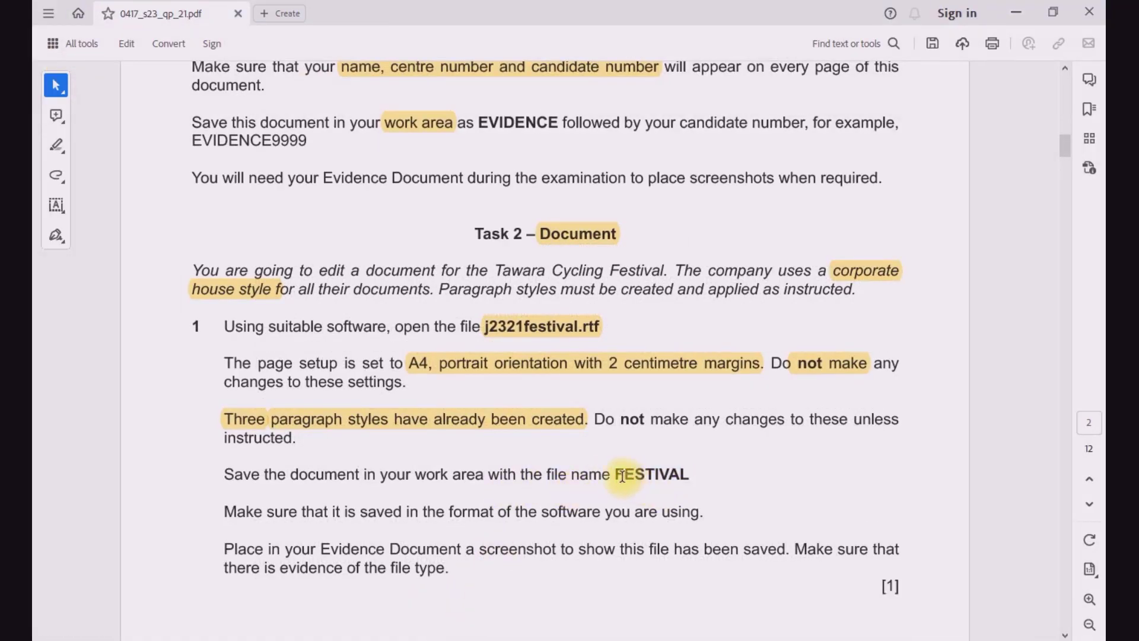
drag(617, 476, 692, 475)
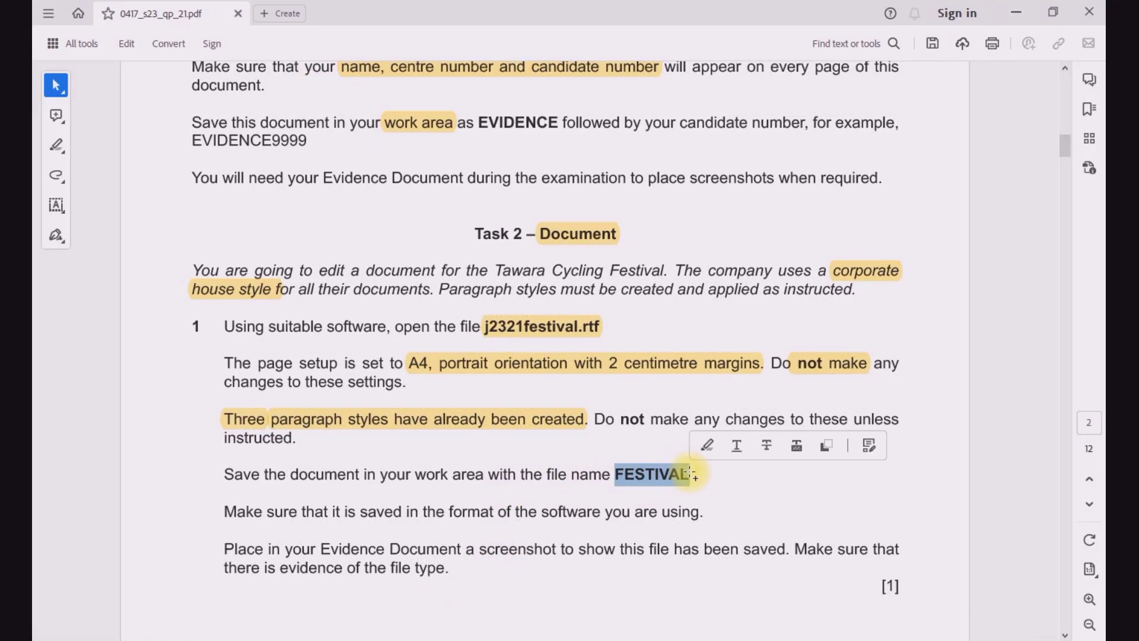
click(707, 446)
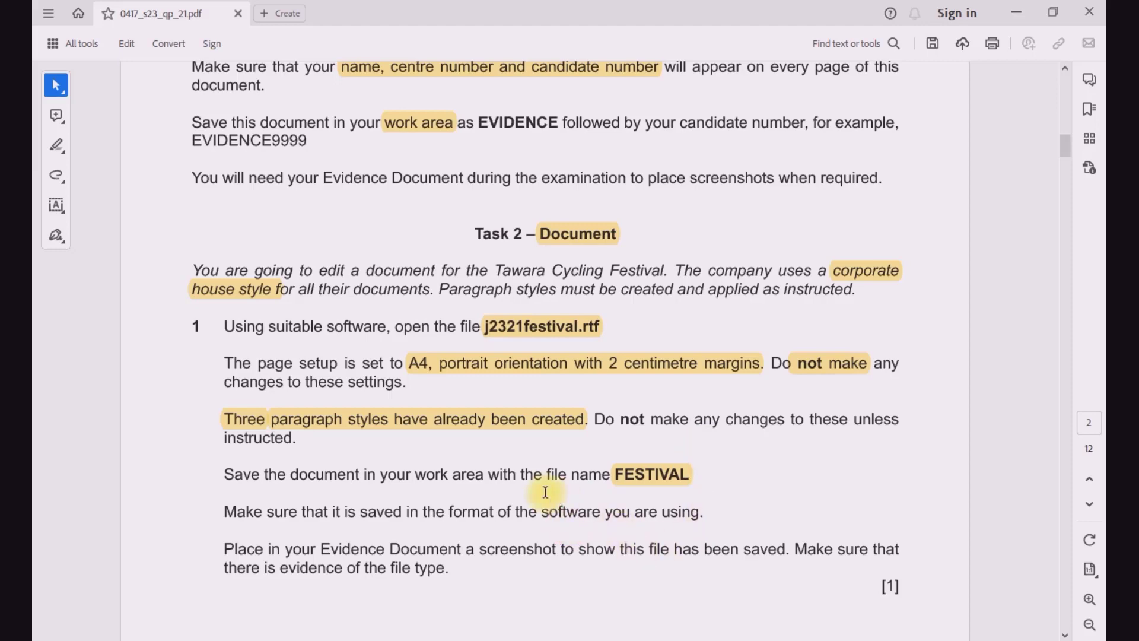
Step: In question 2 of the exam paper, highlight "name, centre number and candidate" and "right aligned"
scroll(545, 492, down, 3)
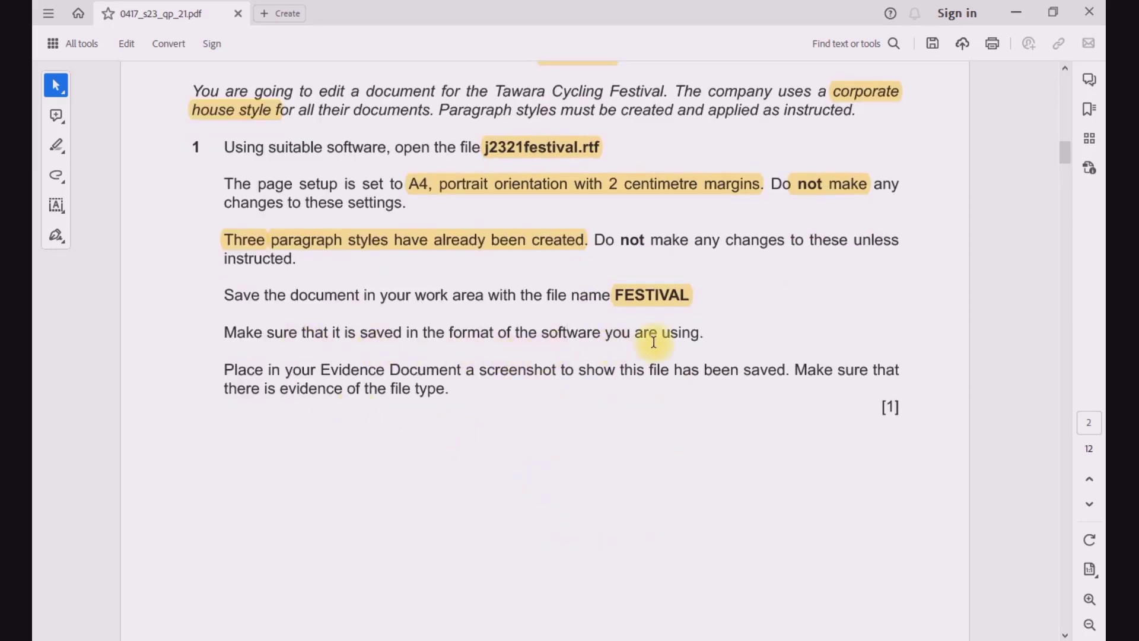
scroll(509, 389, down, 7)
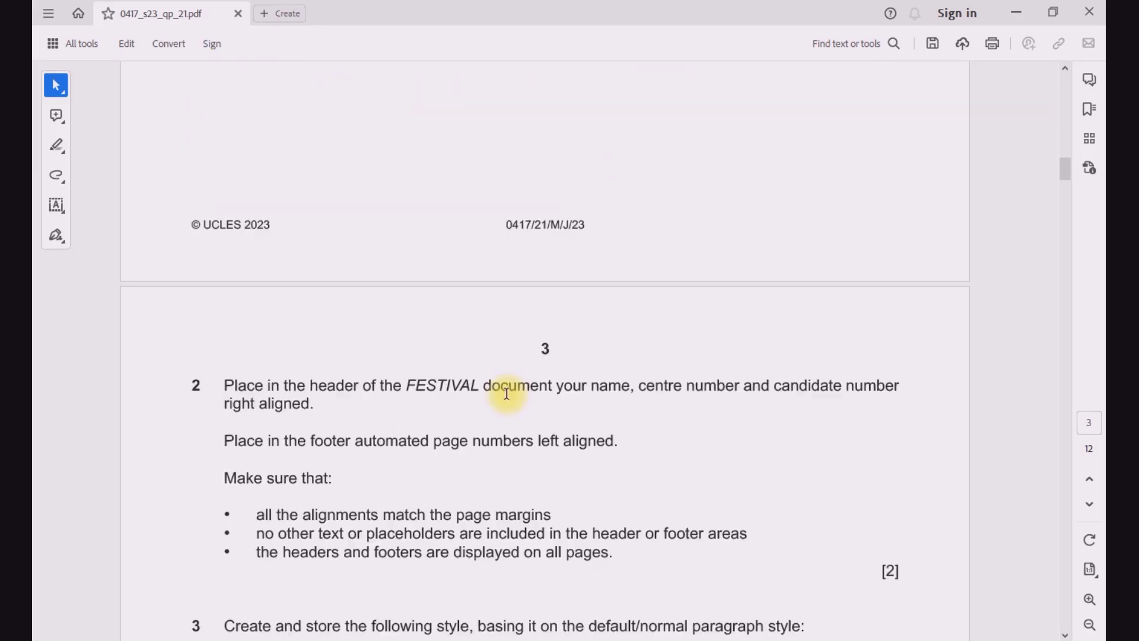
scroll(507, 392, down, 2)
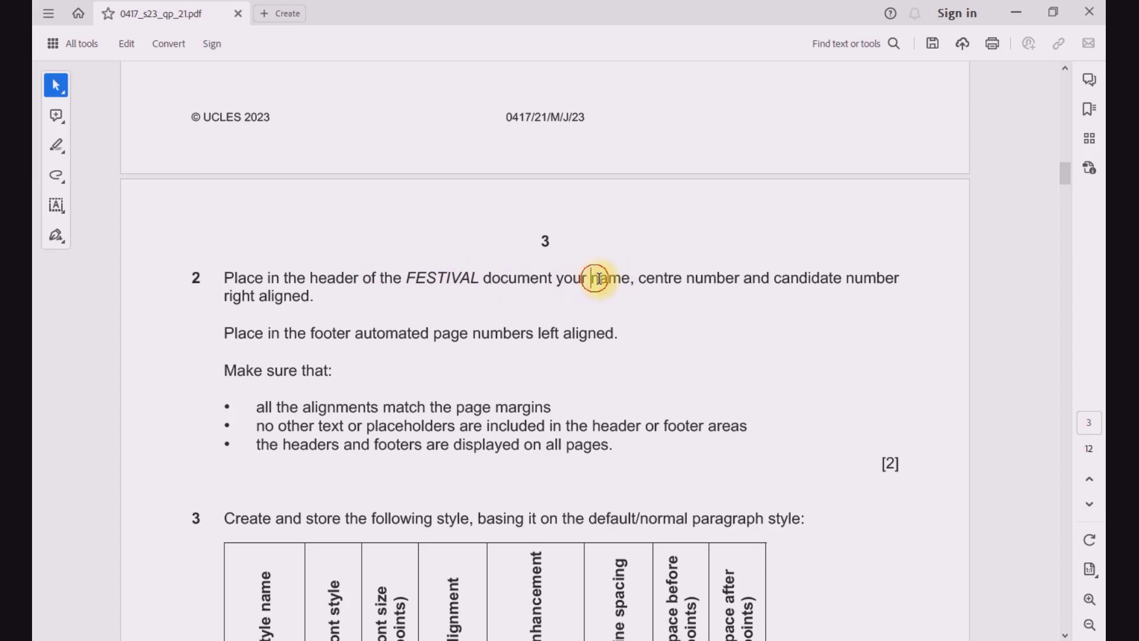
drag(592, 278, 842, 279)
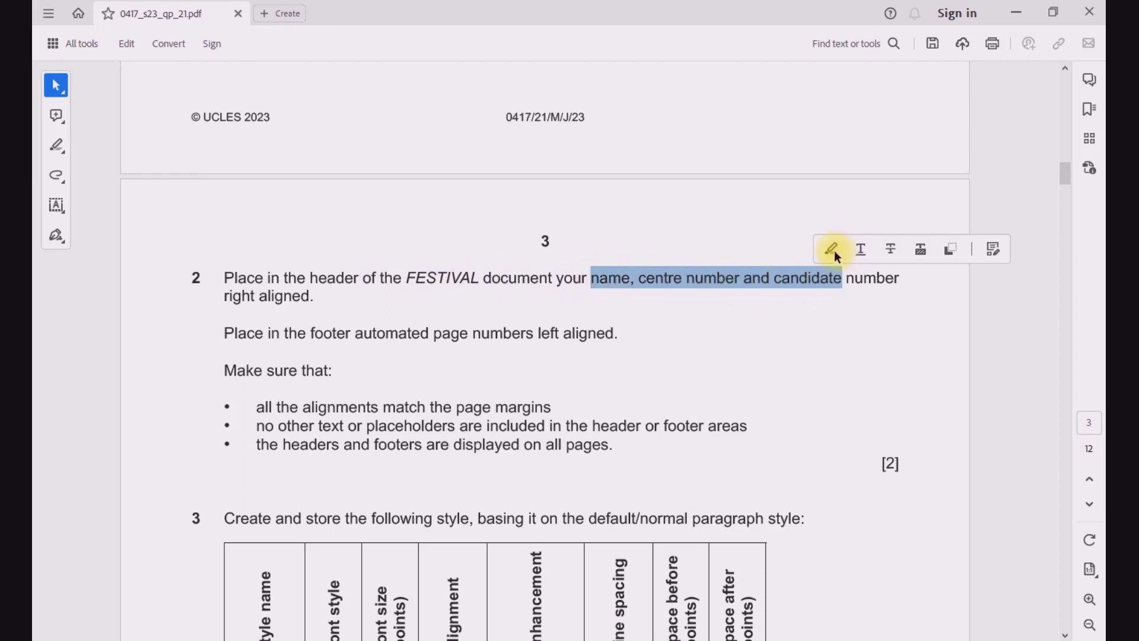
click(834, 254)
drag(224, 295, 286, 303)
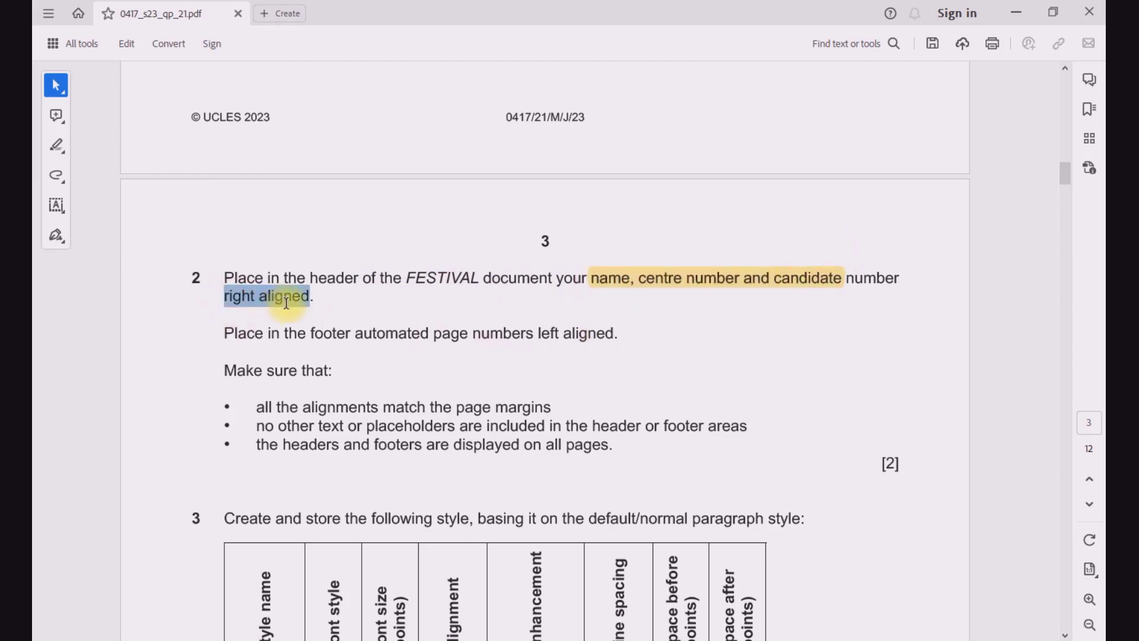
click(306, 269)
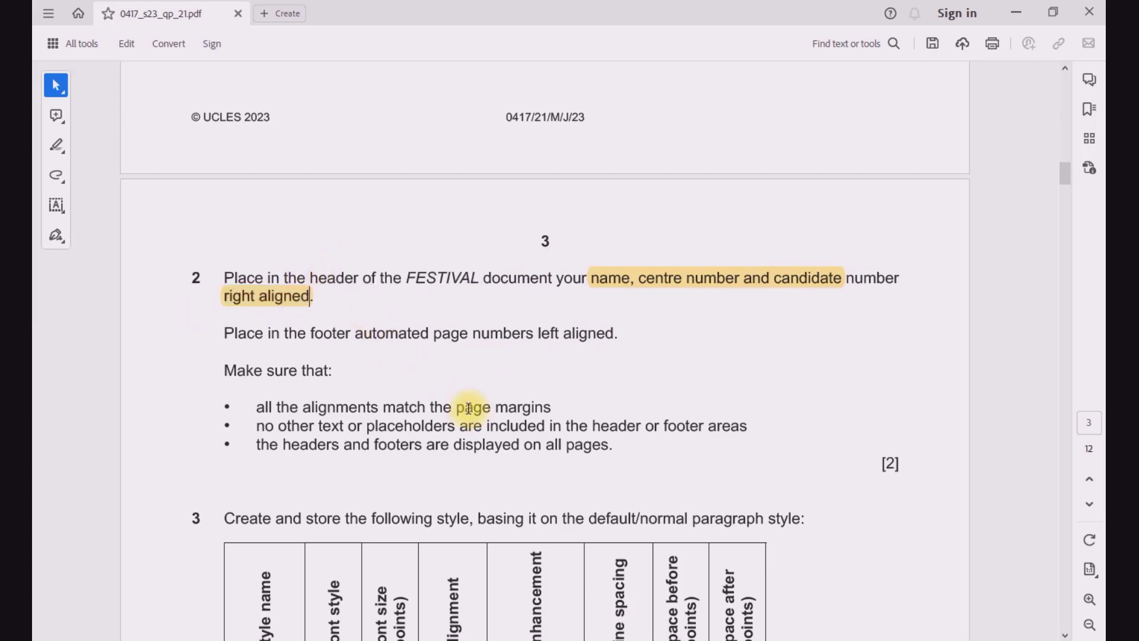
click(465, 407)
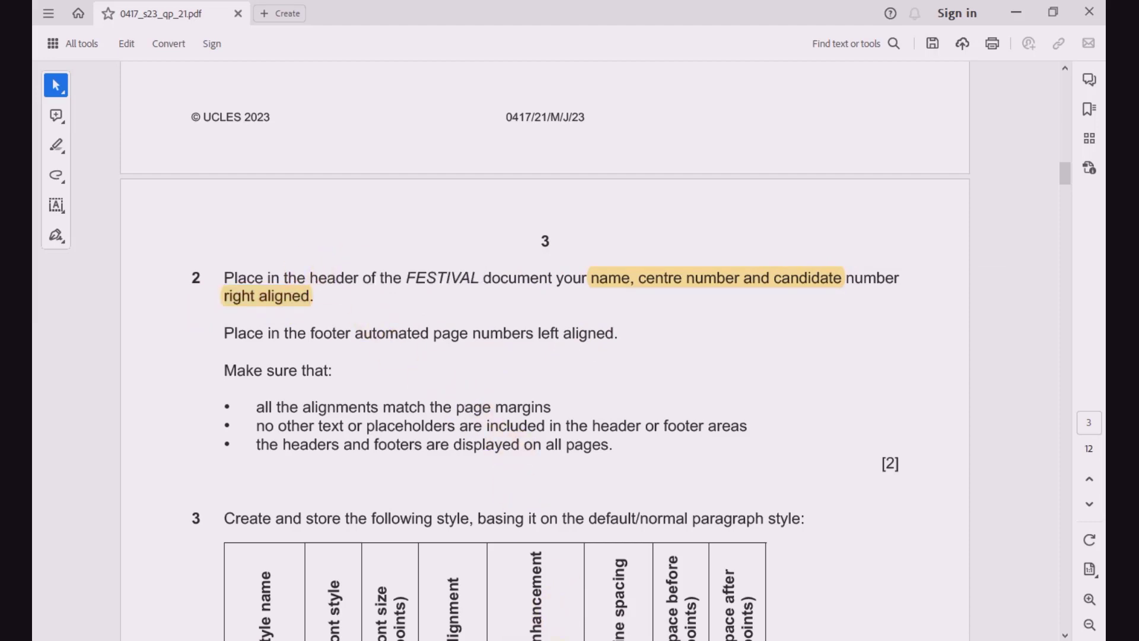
Step: Switch to FESTIVAL.docx in Word, check the footer instruction in the exam paper, and insert a Blank (Three Columns) header
click(666, 583)
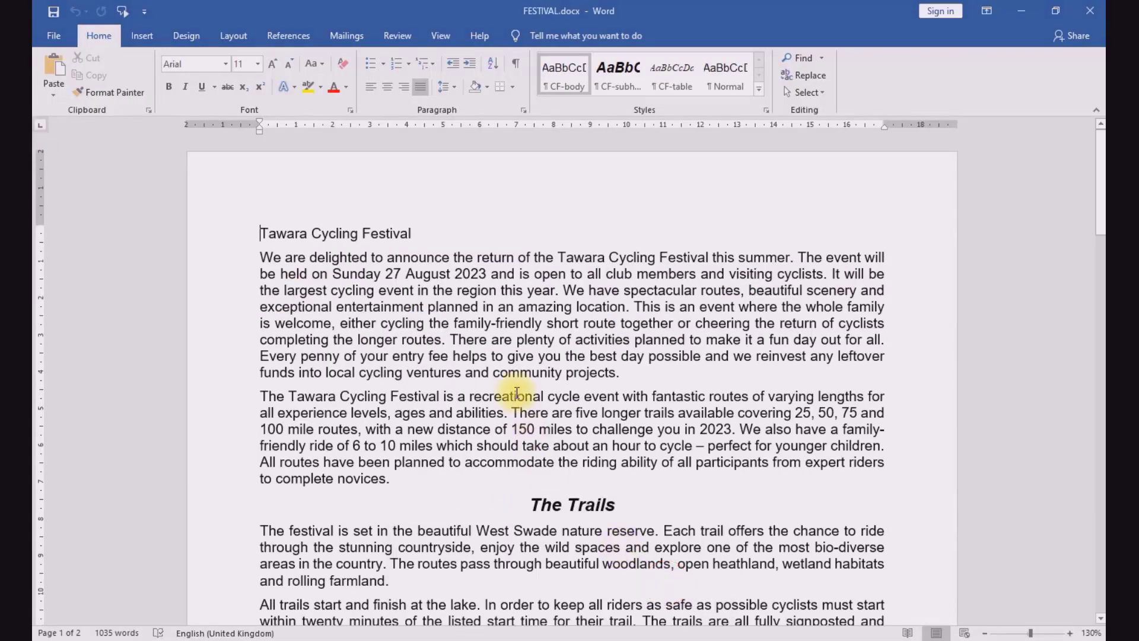
double_click(645, 199)
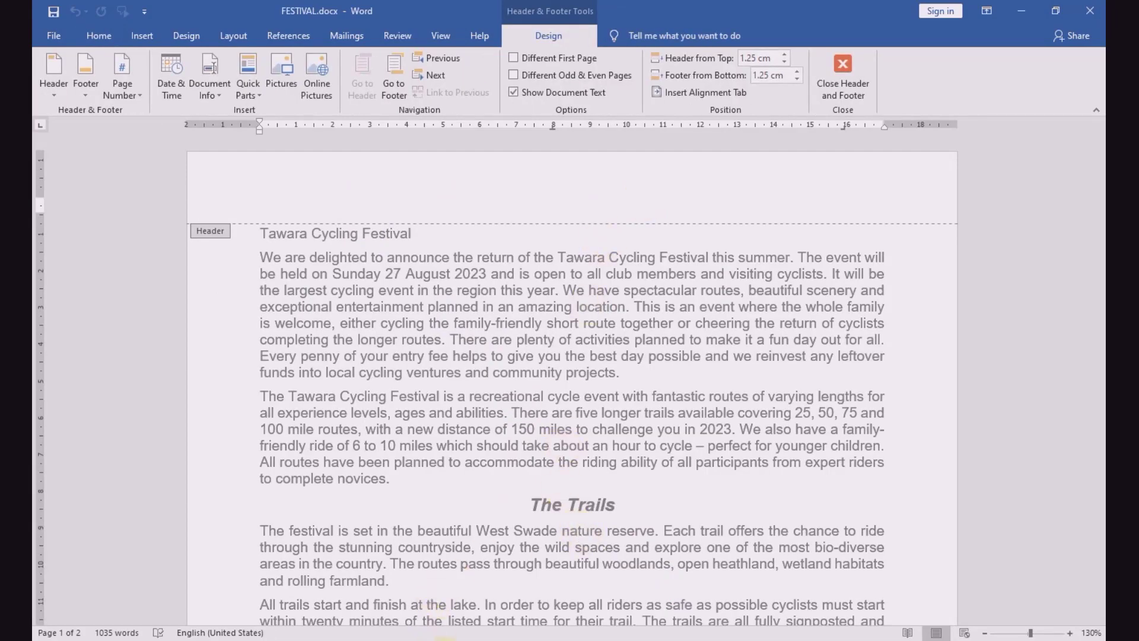
key(alt+Tab)
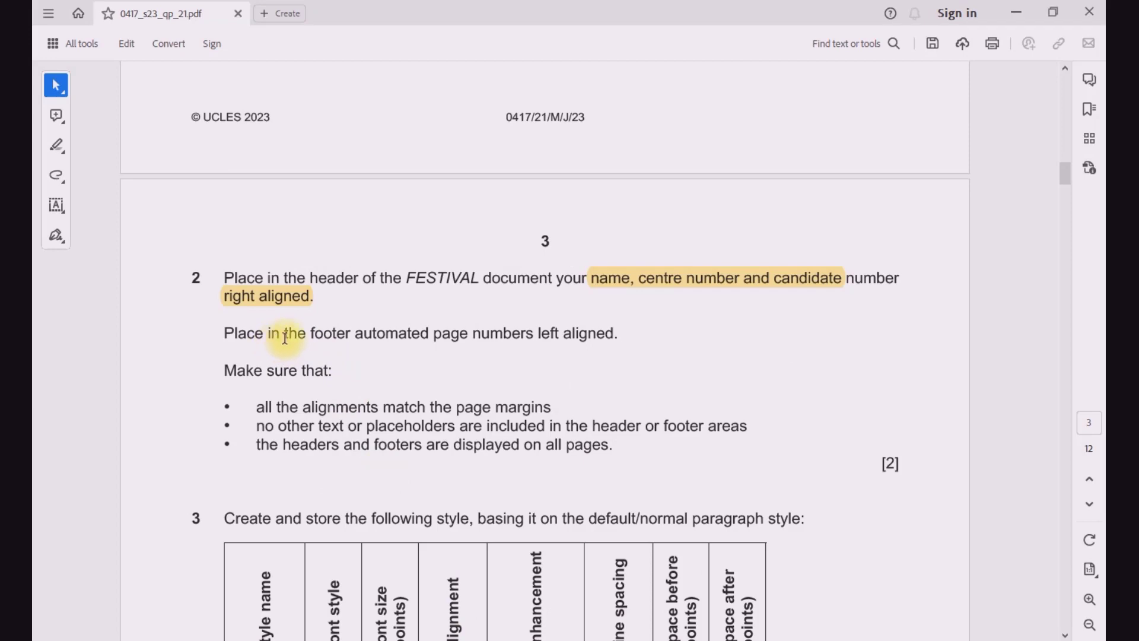
drag(314, 334, 617, 334)
key(alt+Tab)
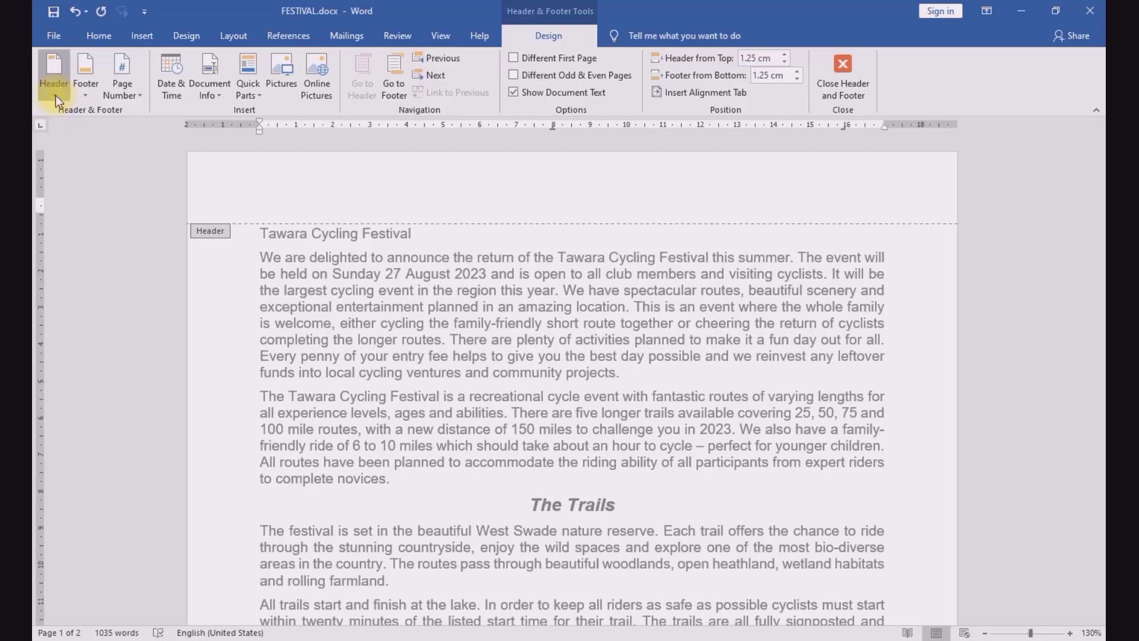
click(55, 95)
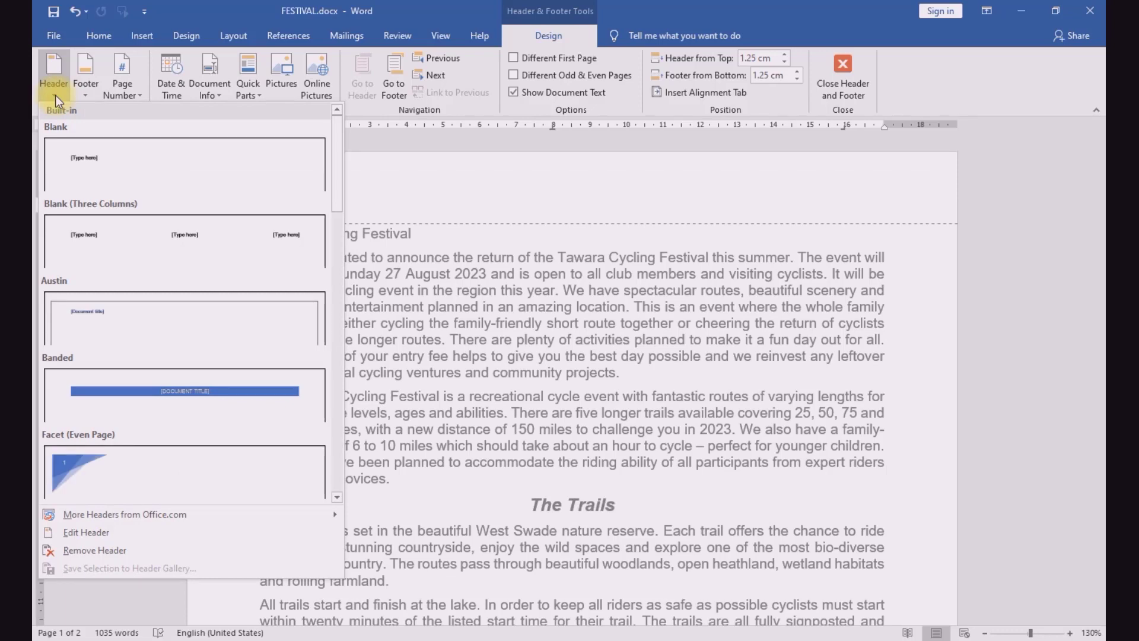
click(267, 248)
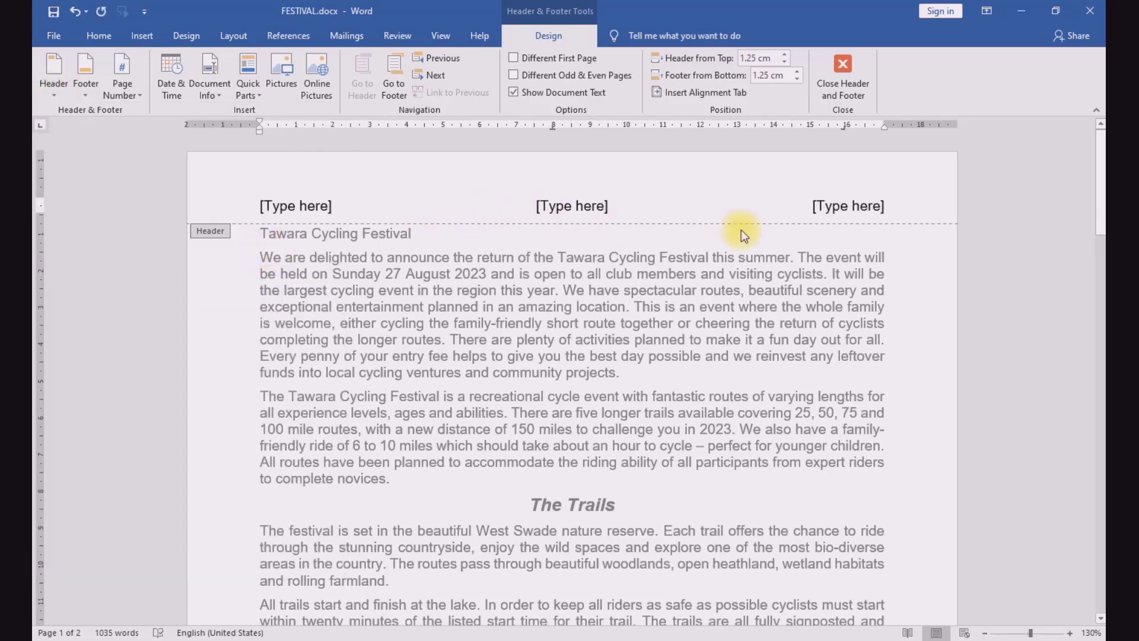
Step: Delete the centre and left-aligned placeholders from the header
click(595, 206)
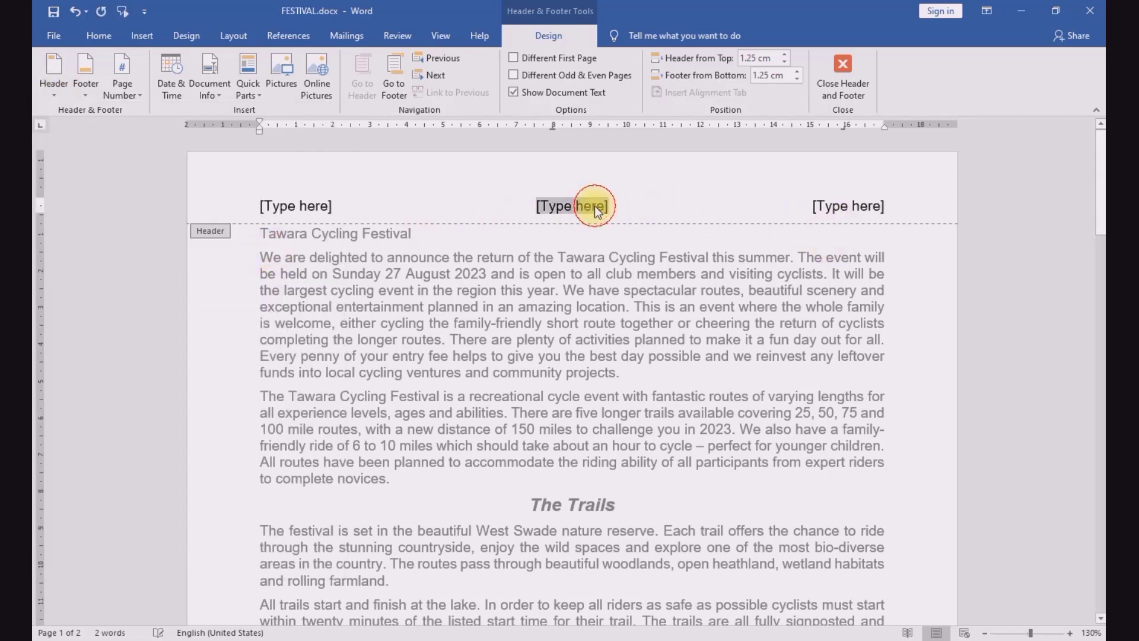
key(BackSpace)
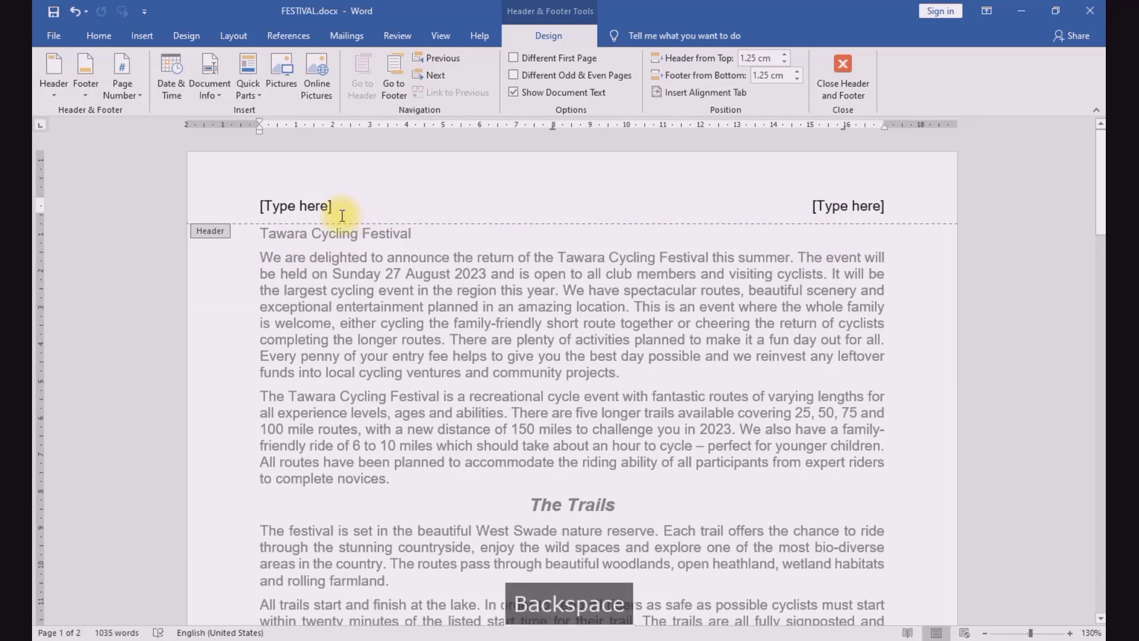
click(297, 206)
key(BackSpace)
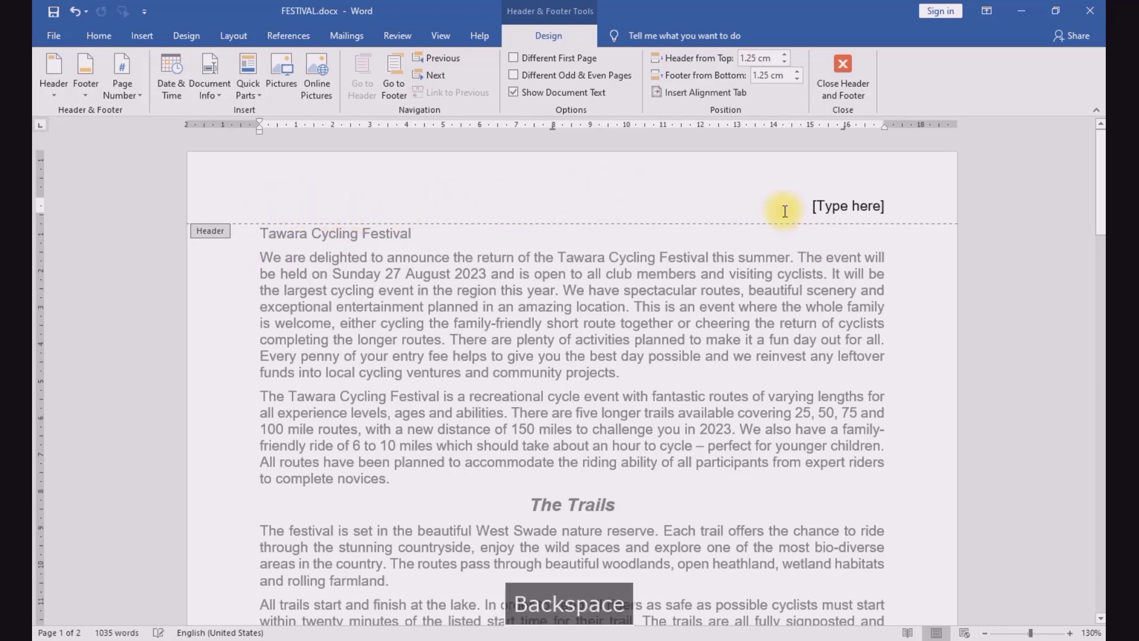
Step: Replace the right-aligned header placeholder with the candidate's name, centre number and candidate number, separated by commas
click(853, 211)
key(BackSpace)
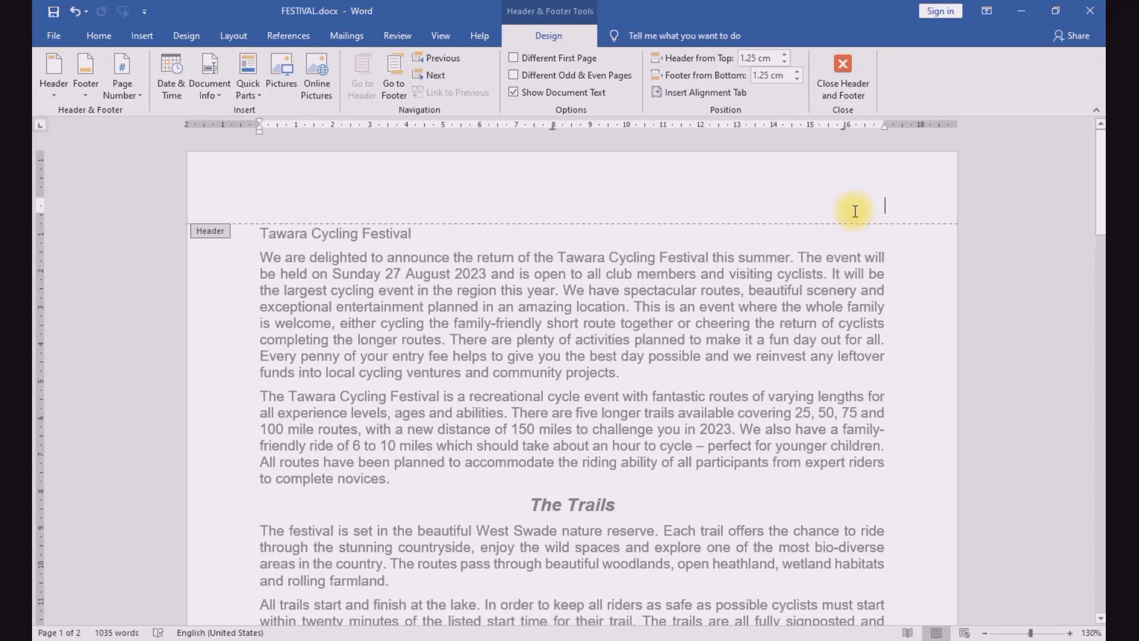
text(Plinimi)
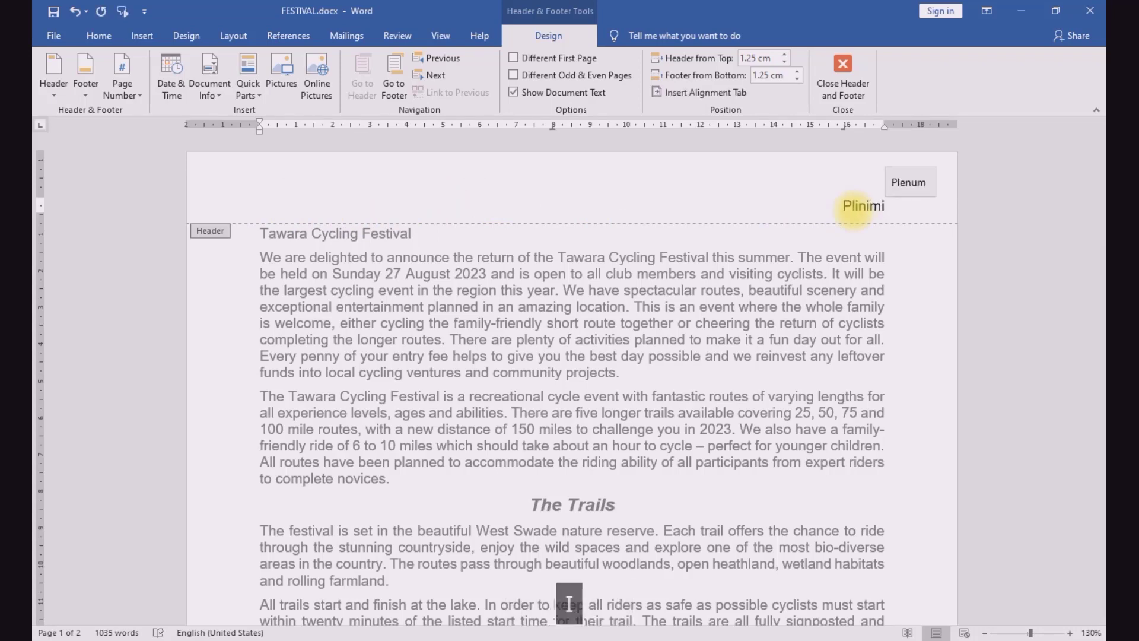
text(, )
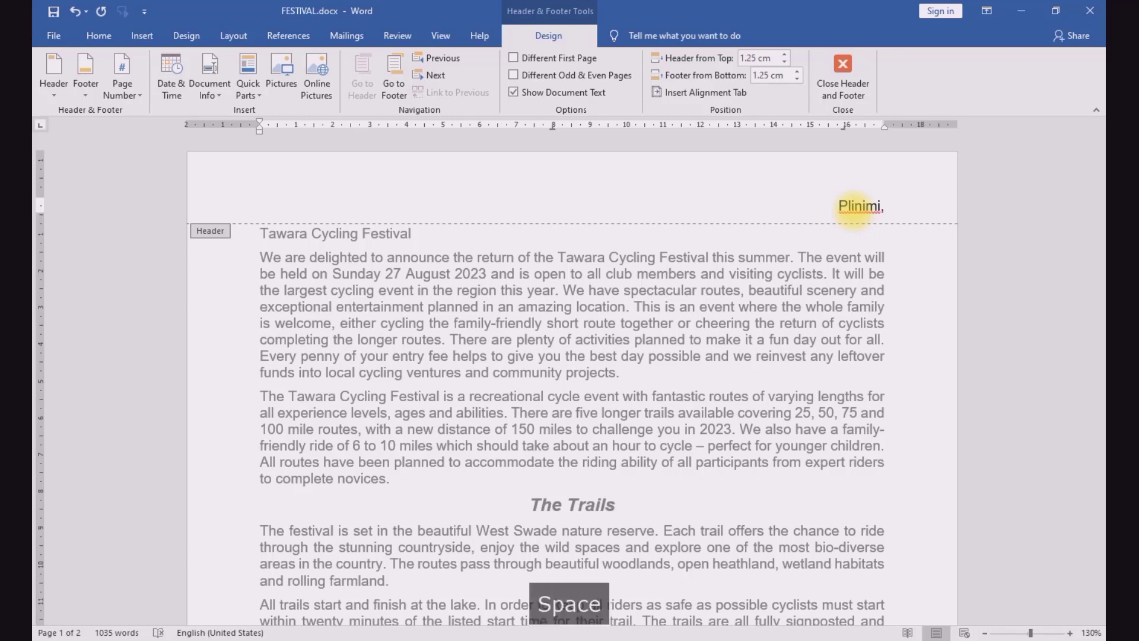
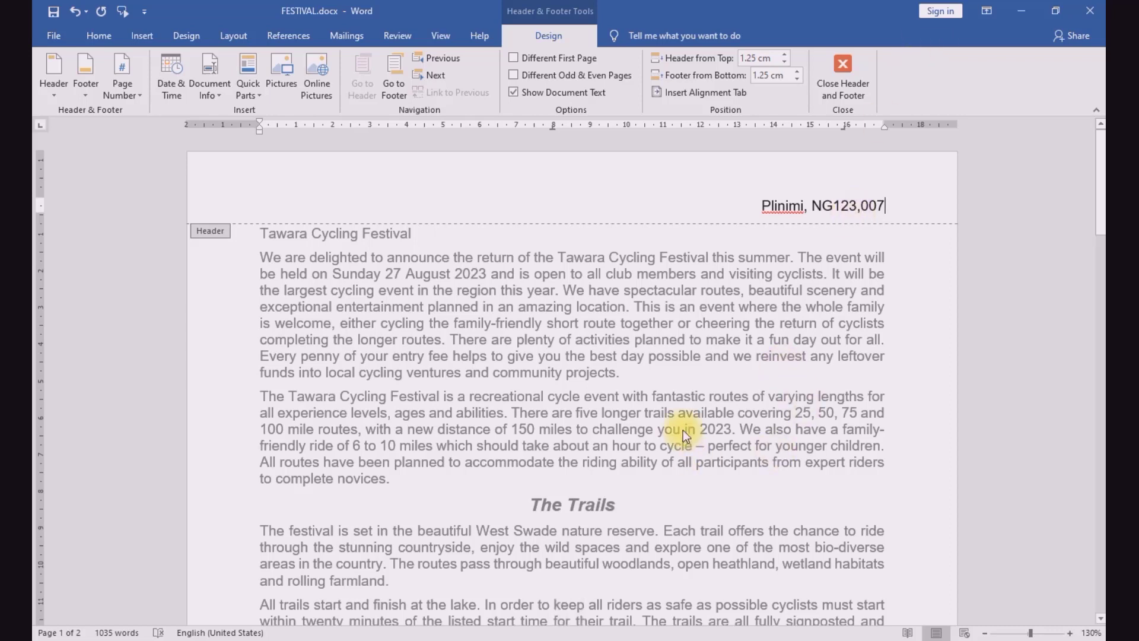
Step: Check the footer instruction in the exam paper, then insert a Blank footer in FESTIVAL.docx
click(445, 640)
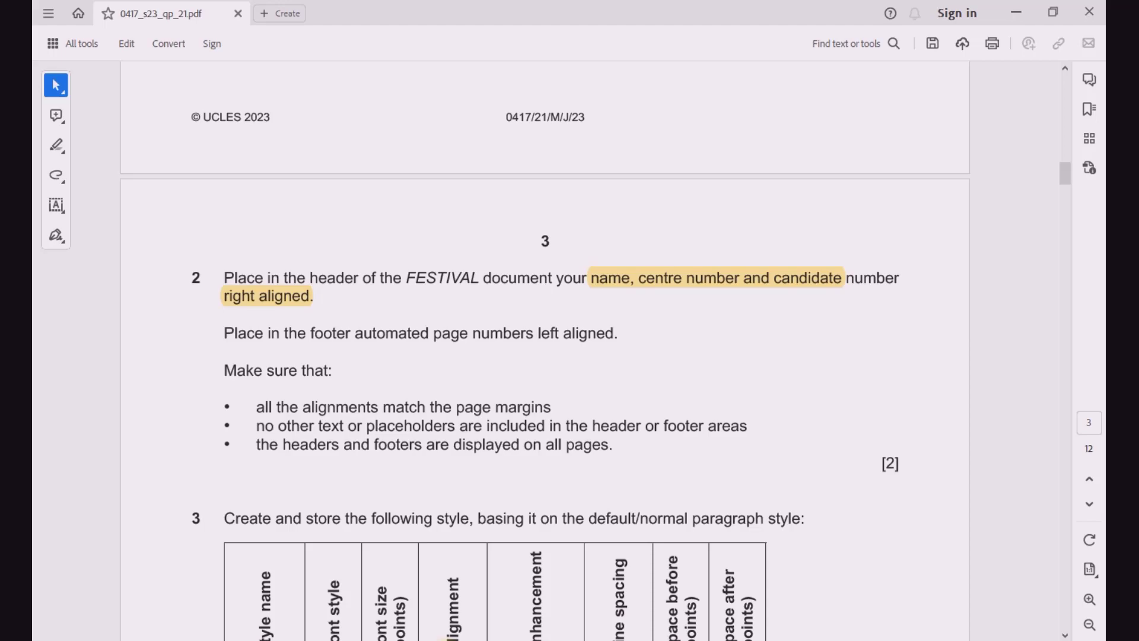
click(459, 640)
scroll(554, 458, down, 11)
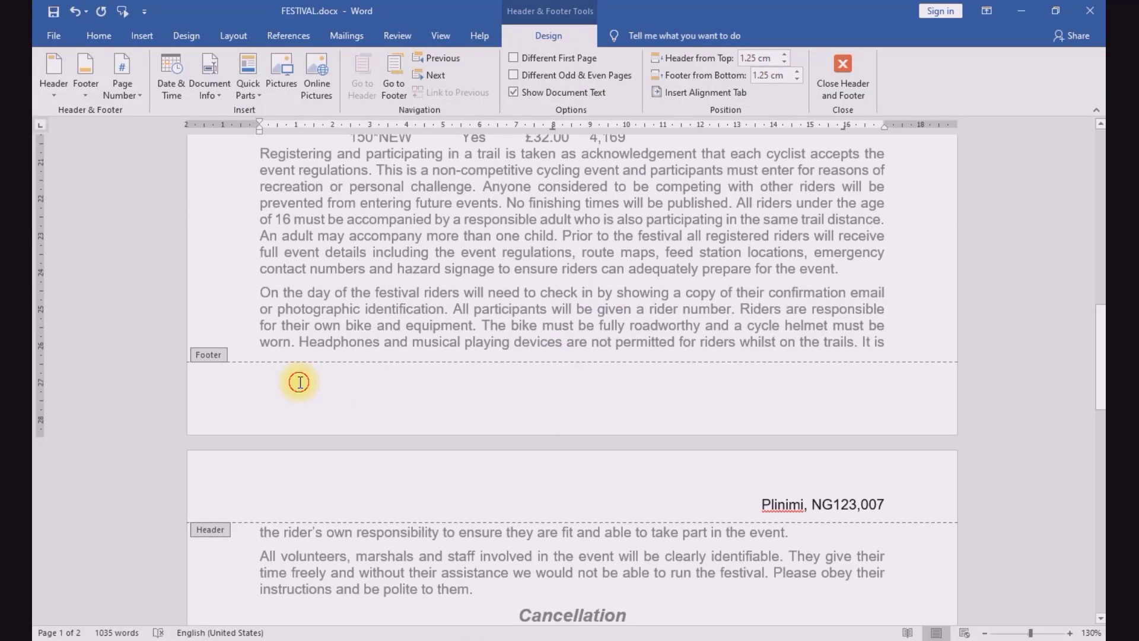
click(300, 382)
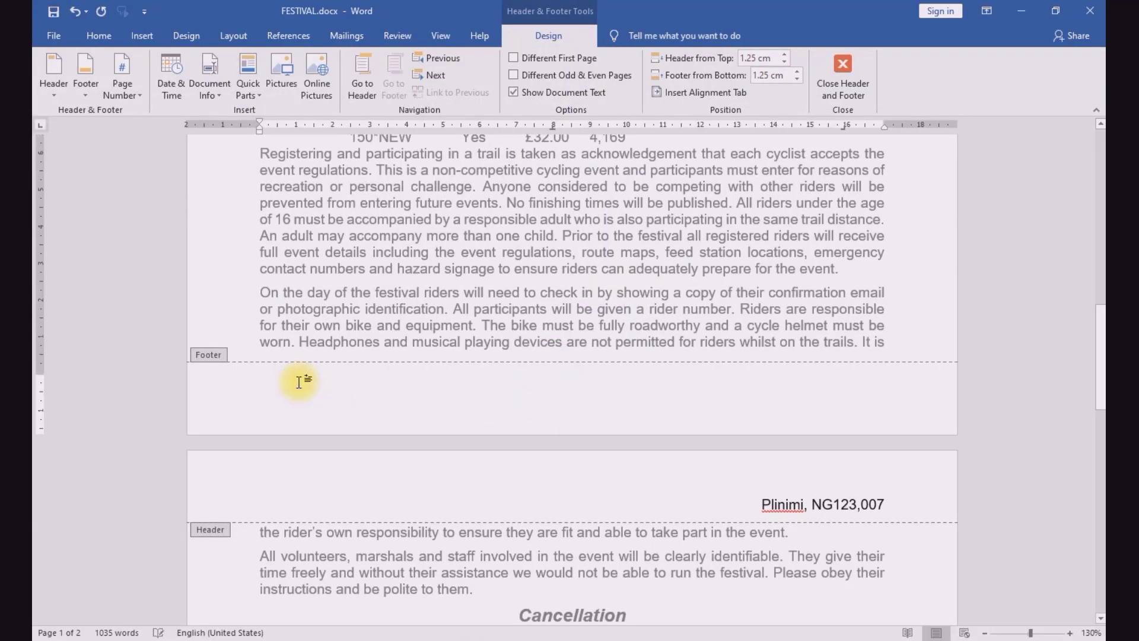
click(80, 100)
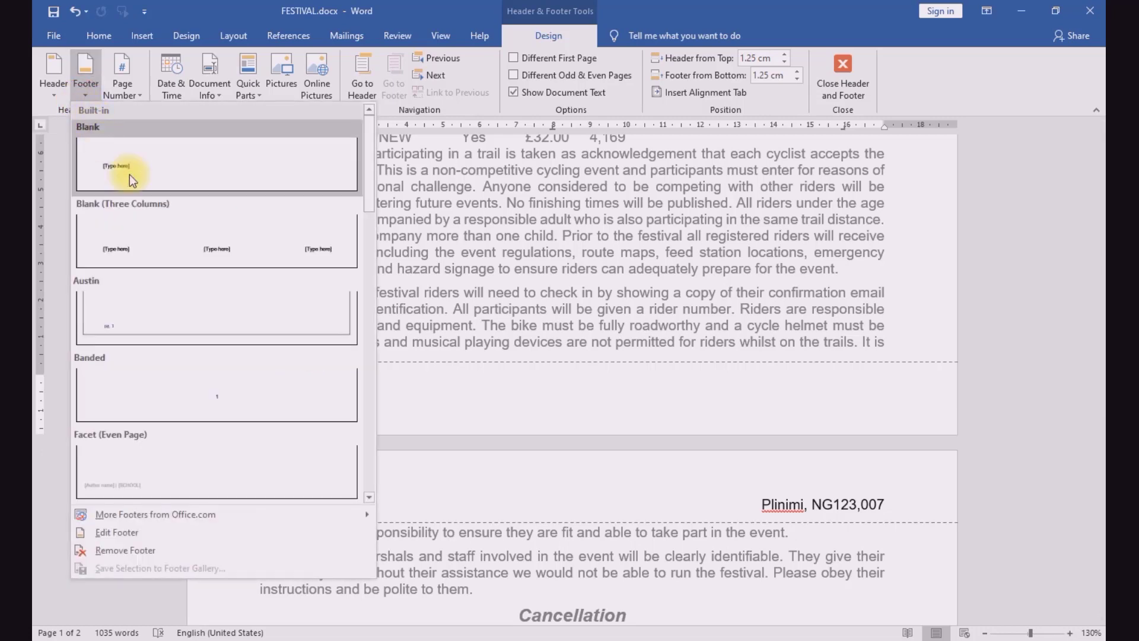
click(129, 174)
Step: Replace the footer placeholder with a left-aligned automatic page number using the bottom-of-page Plain Number 1 design
click(321, 366)
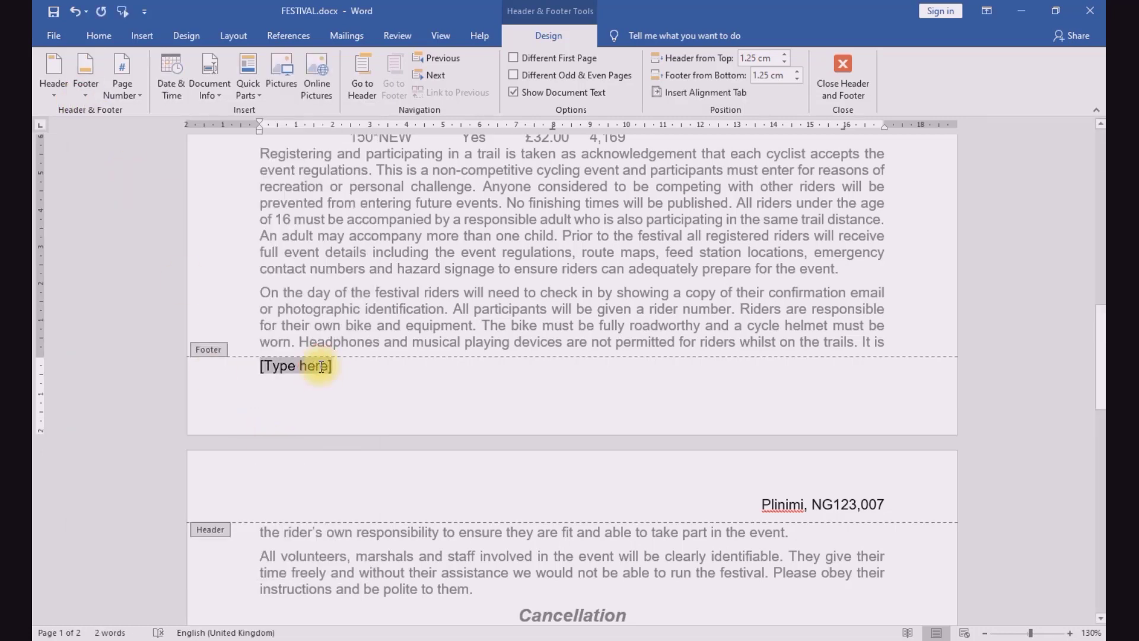
click(137, 98)
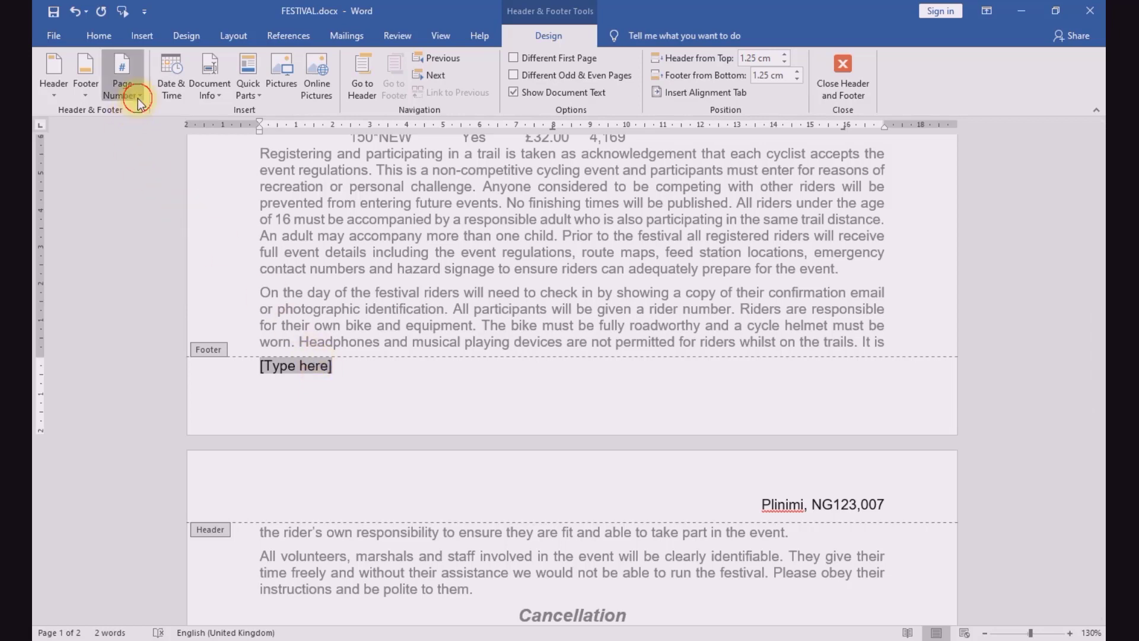
mouse_move(213, 134)
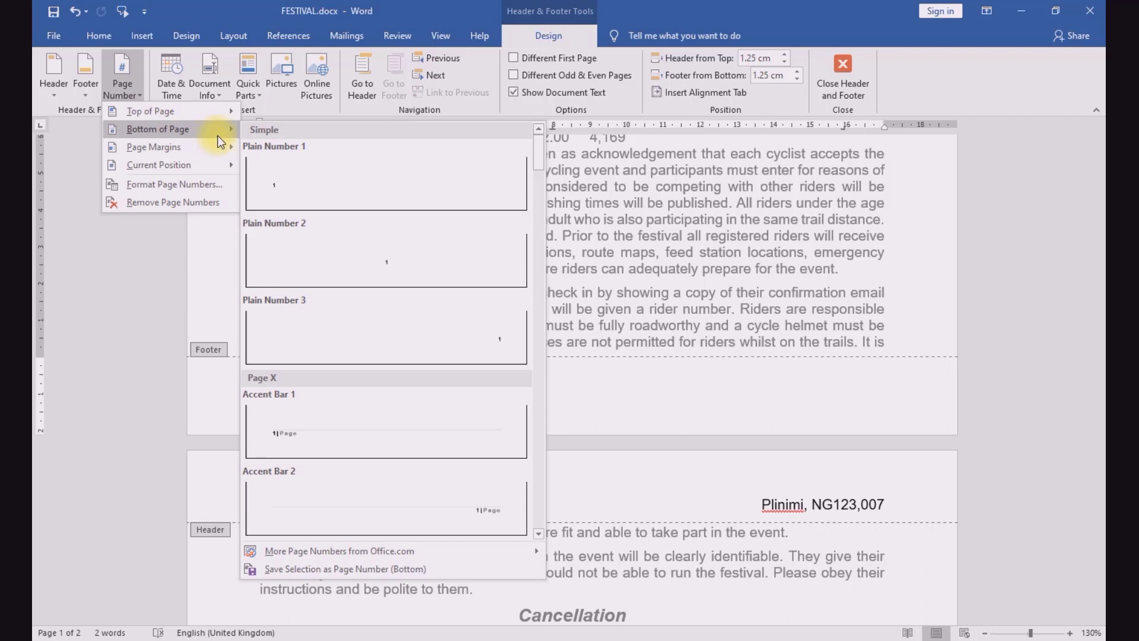
click(305, 186)
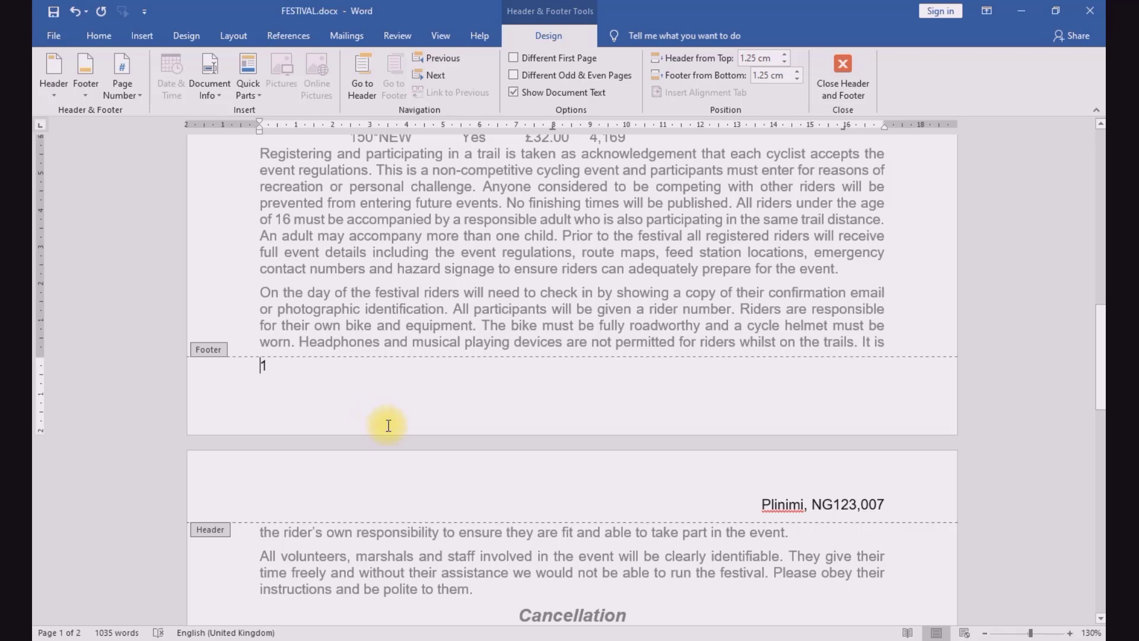
Step: Recheck the footer instruction in the exam paper, close FESTIVAL's header and footer editing, and review the pages
click(432, 640)
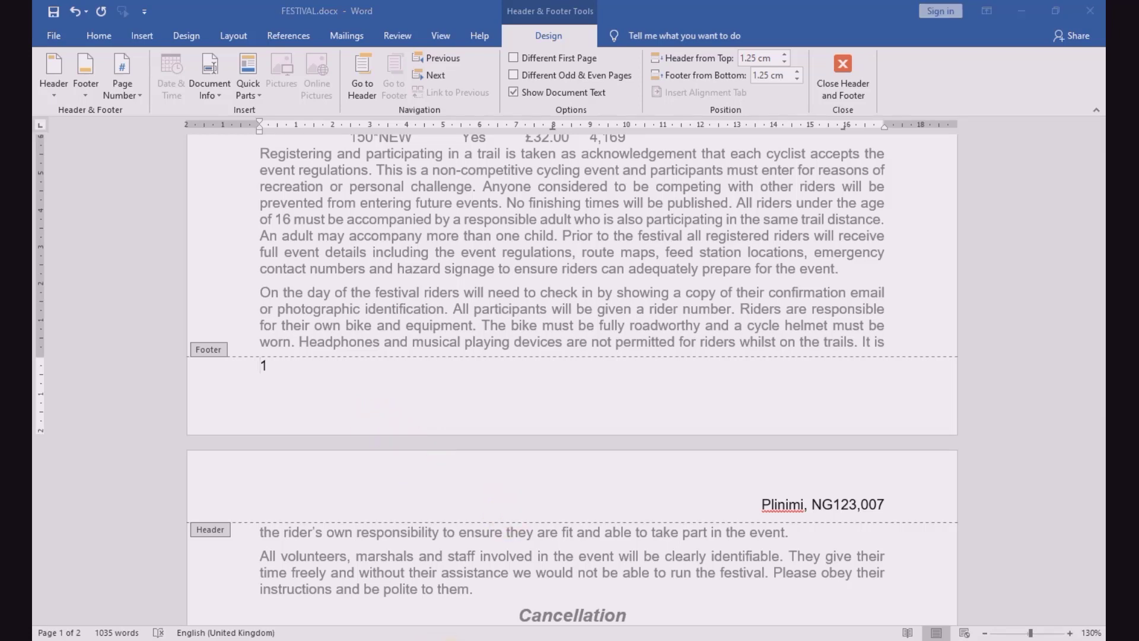
click(359, 349)
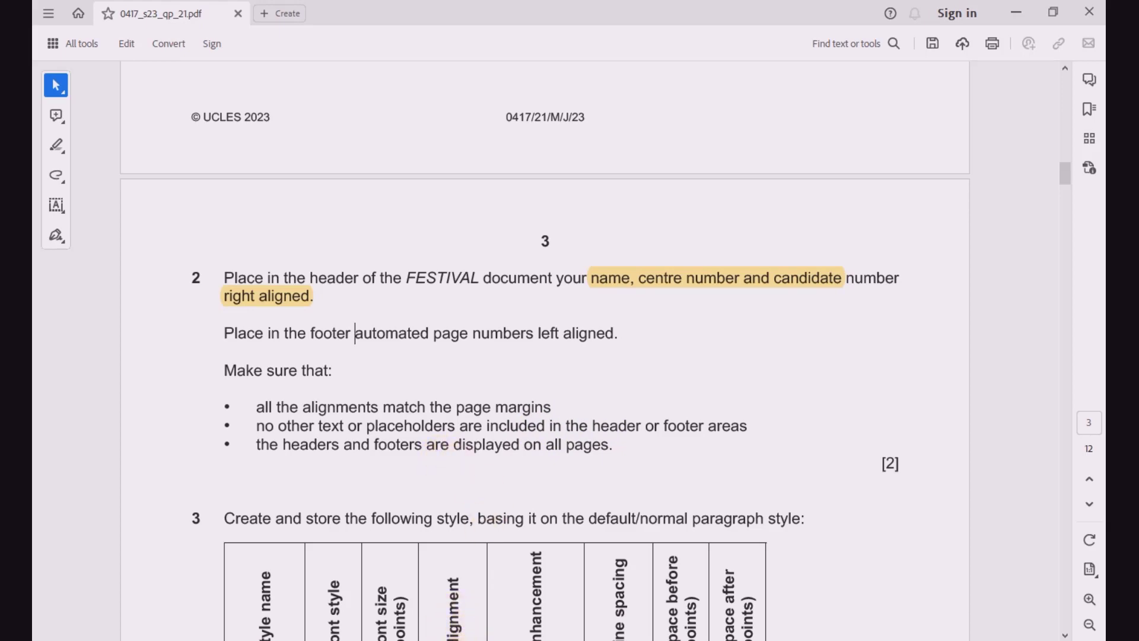
click(455, 639)
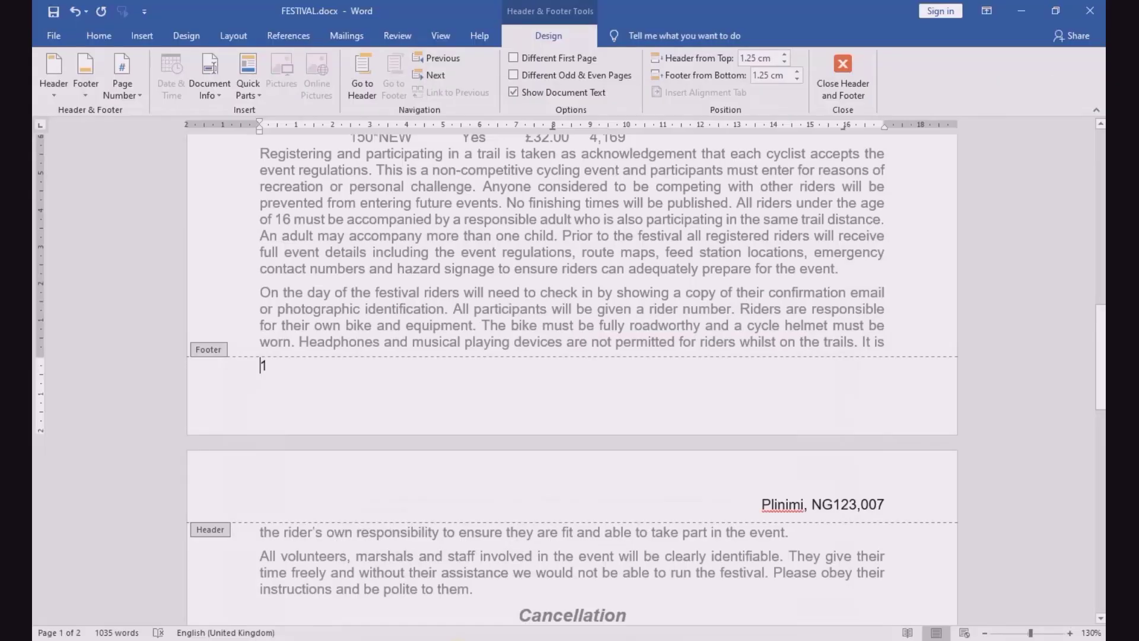
double_click(534, 542)
scroll(468, 330, up, 1)
scroll(468, 330, up, 15)
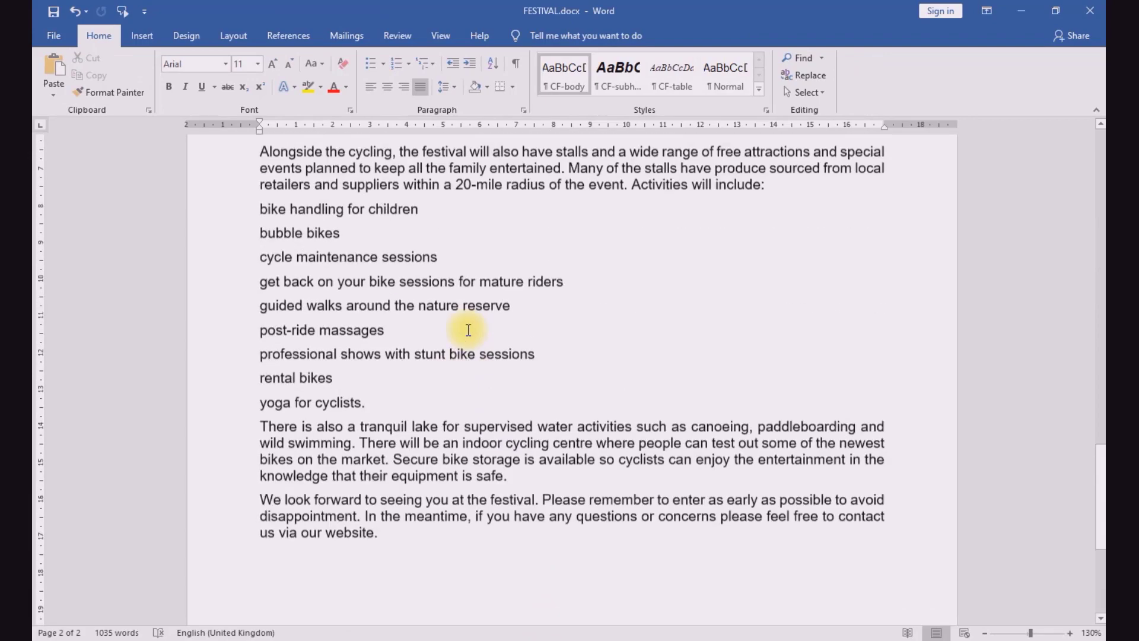
scroll(468, 330, up, 6)
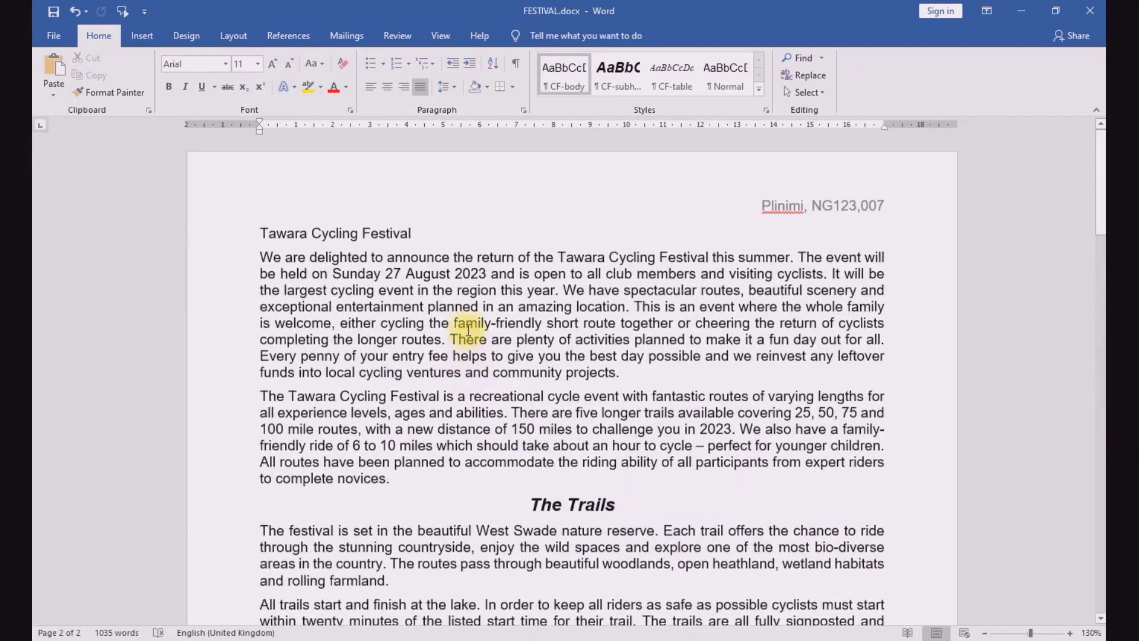
Step: Switch to the exam paper and highlight "Create and store" in question 3
click(466, 633)
scroll(417, 510, down, 3)
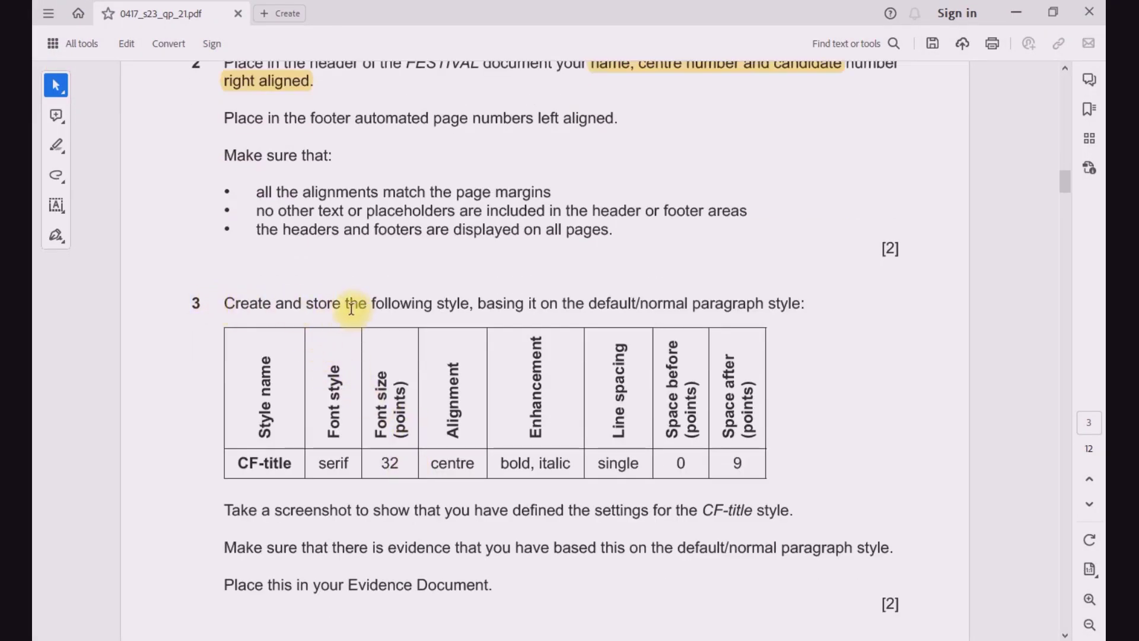
drag(227, 305, 342, 304)
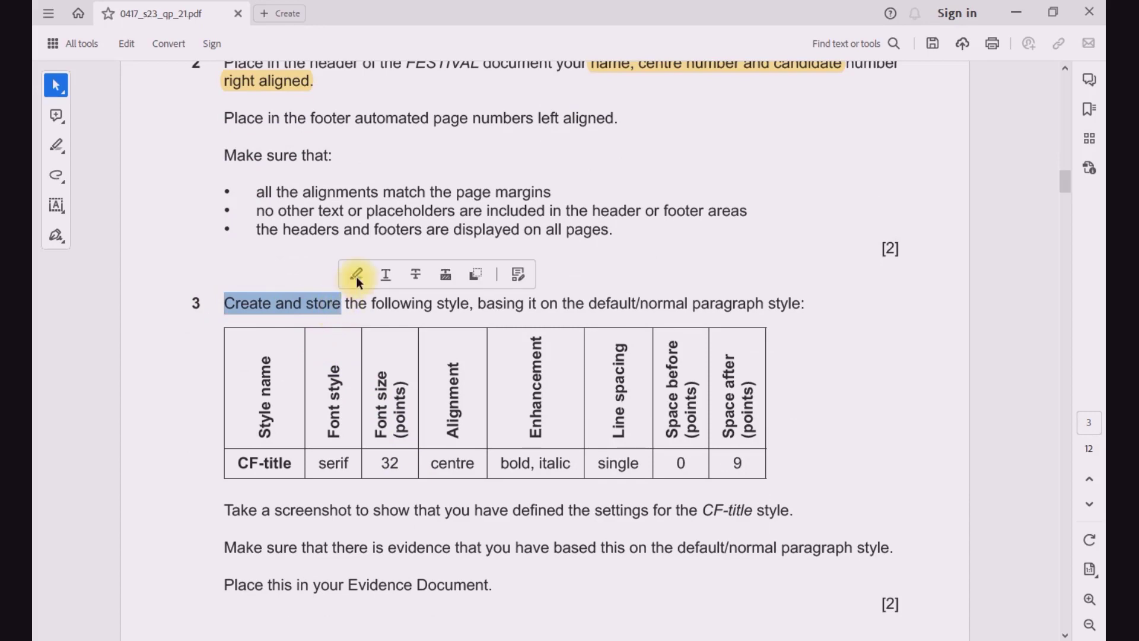
click(356, 275)
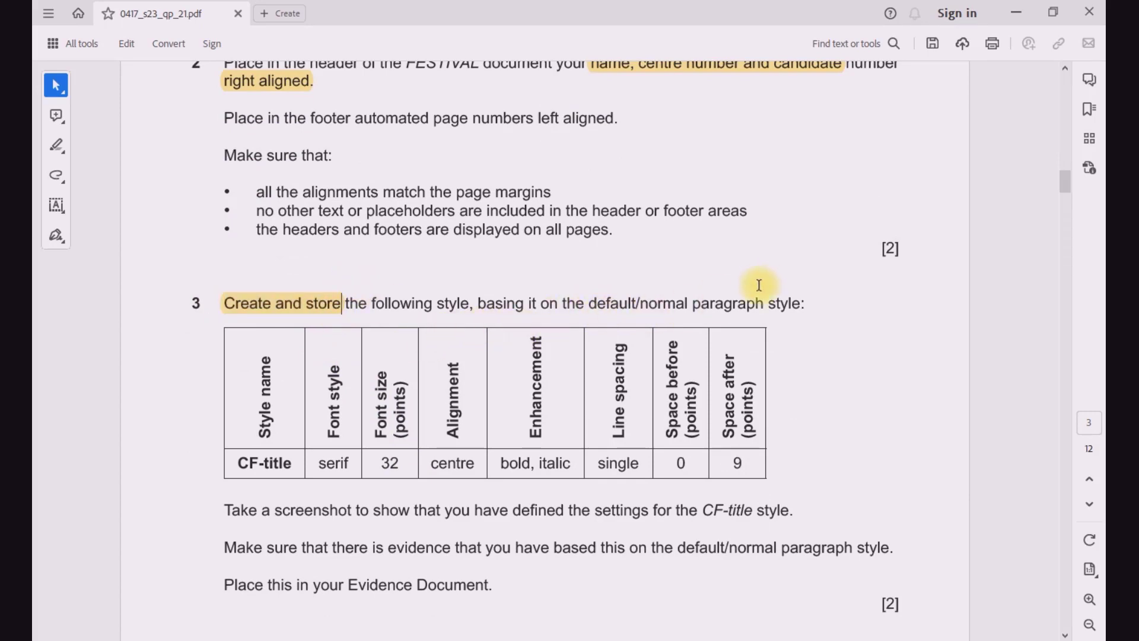
Step: Copy the style name CF-title from the table in question 3
scroll(356, 474, down, 3)
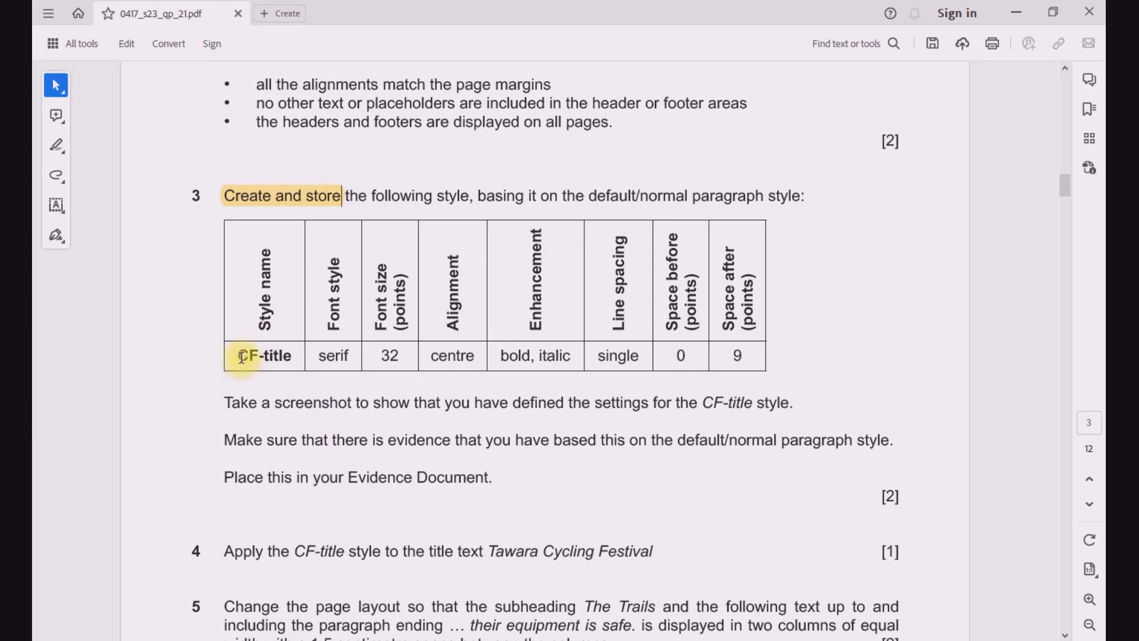
drag(240, 356, 294, 357)
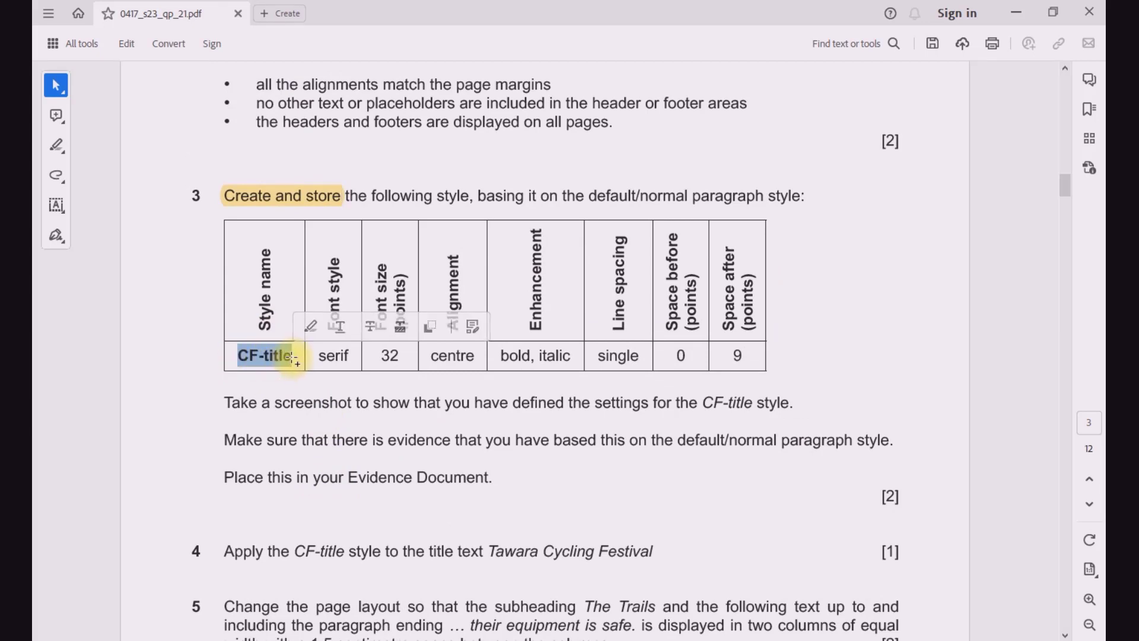
key(ctrl+c)
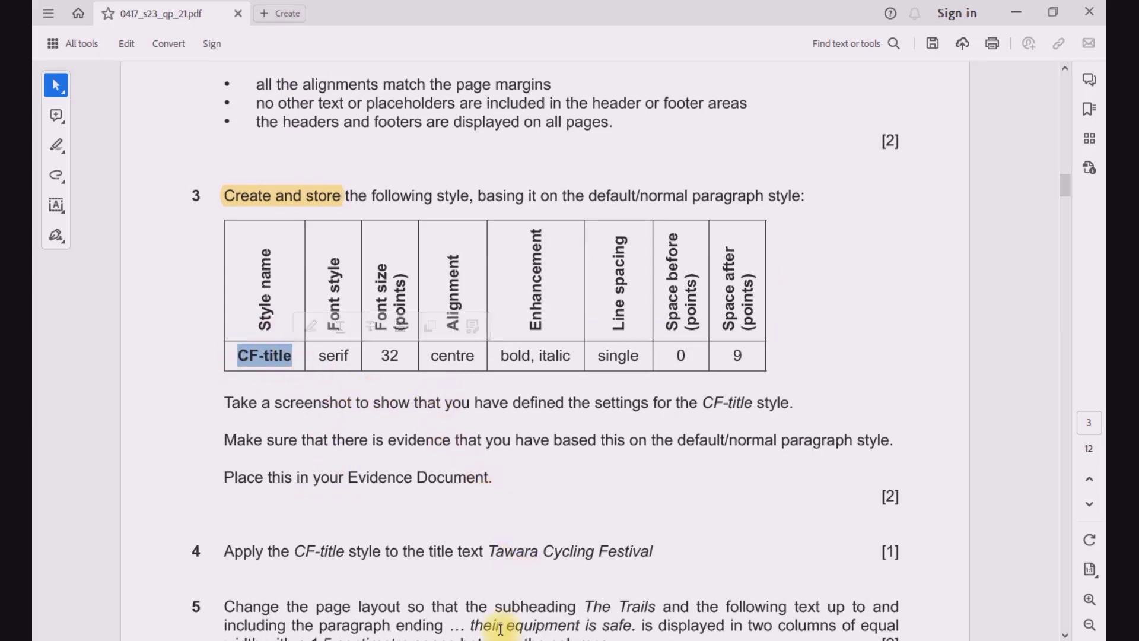
Step: In FESTIVAL.docx, apply Normal to the last paragraph, start a new style named CF-title from it, and open the style's full settings
key(alt+Tab)
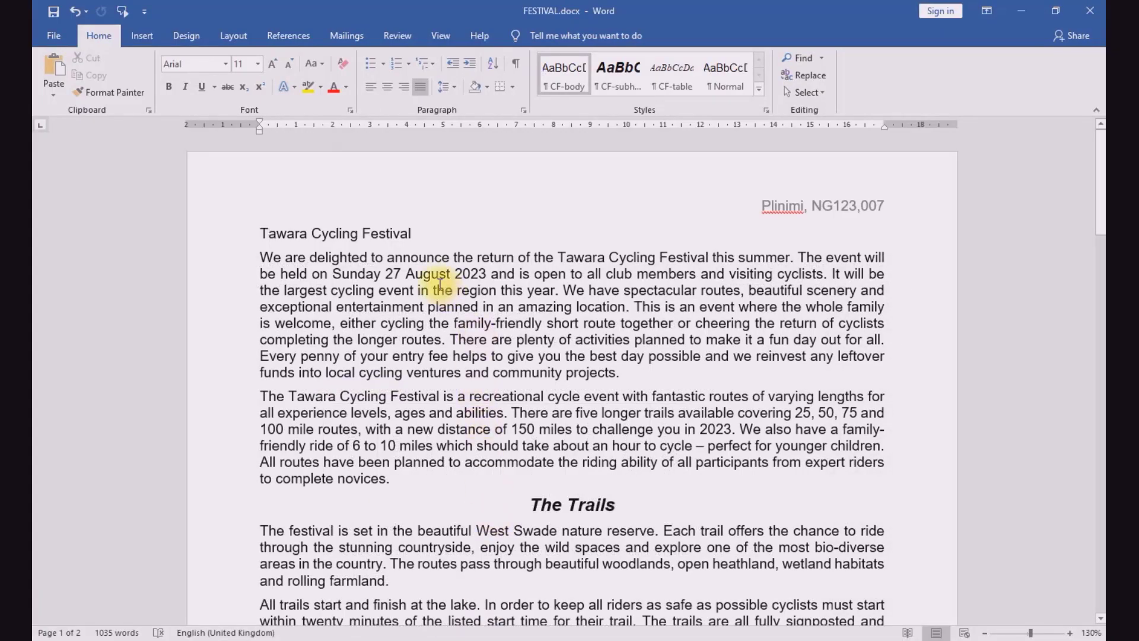
click(729, 75)
key(ctrl+End)
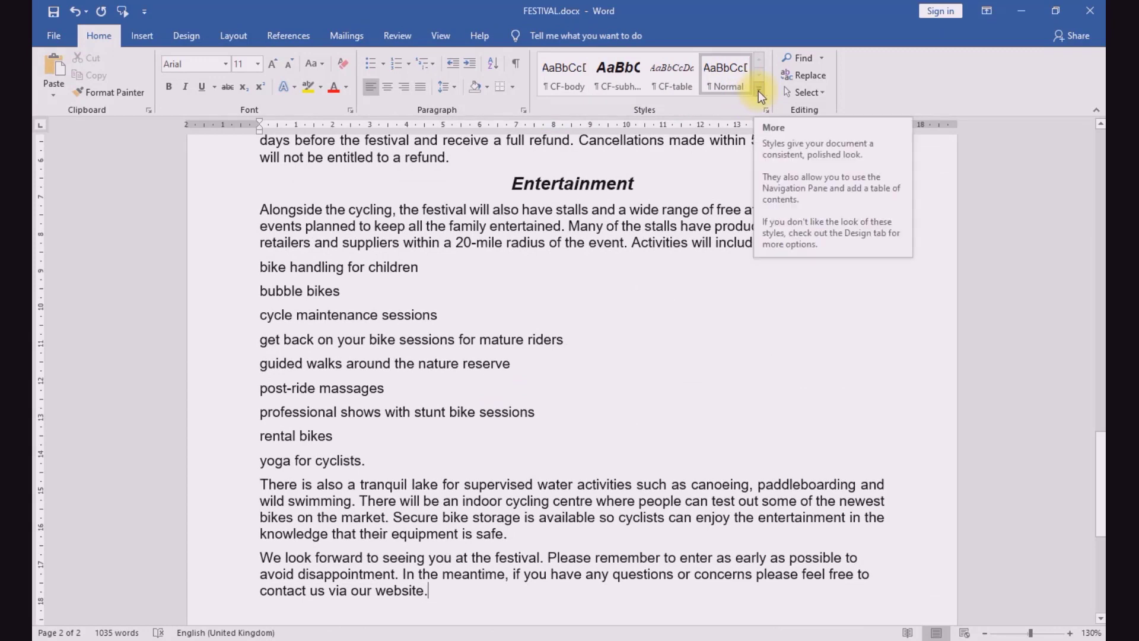
click(759, 89)
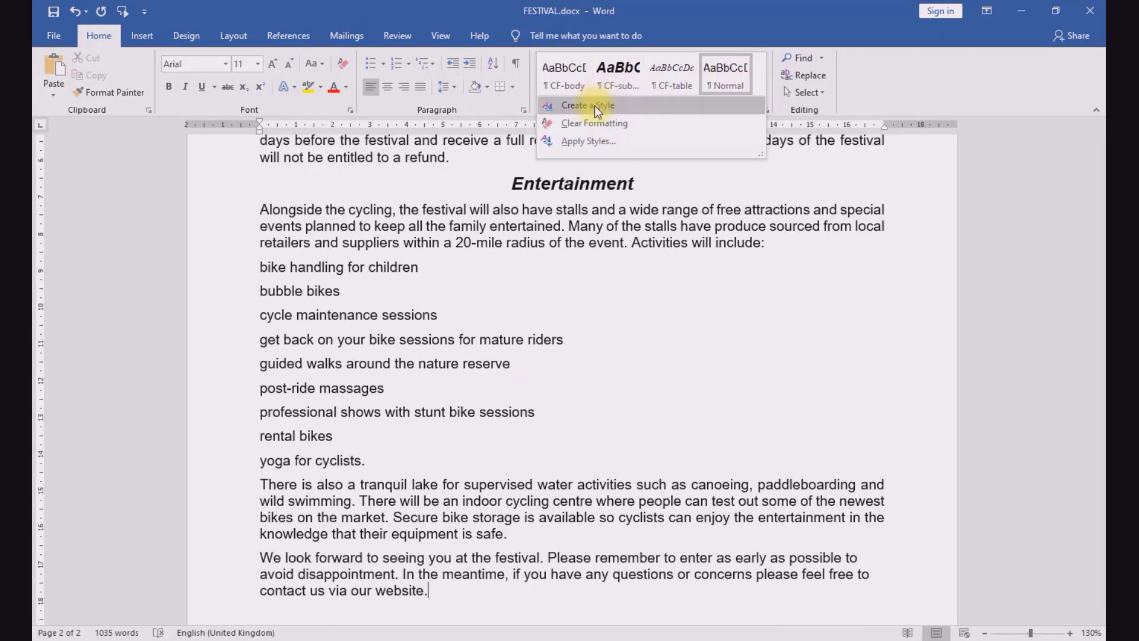
click(588, 105)
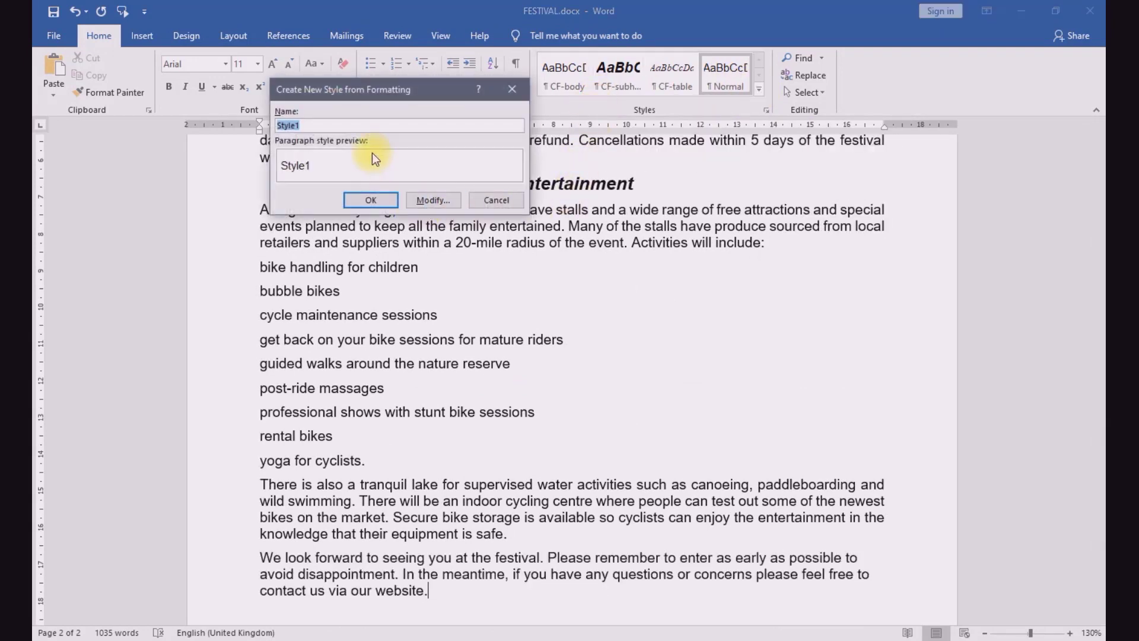
key(ctrl+v)
click(437, 201)
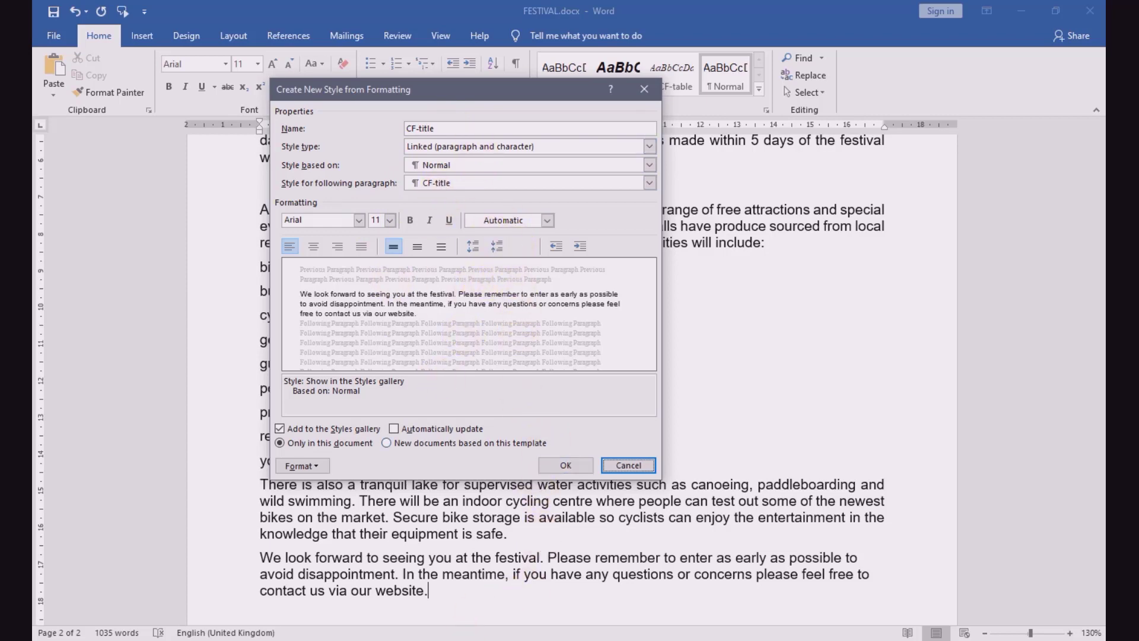
Step: Check the font requirements in the exam paper and set the CF-title style to Times New Roman, 32 pt
key(alt+Tab)
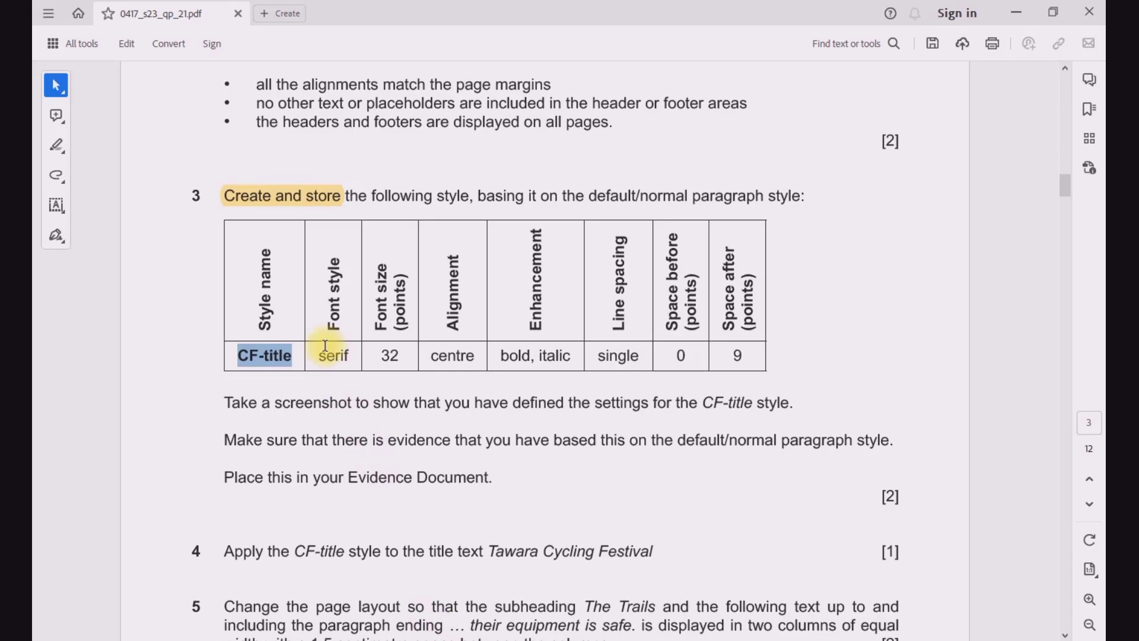
click(416, 639)
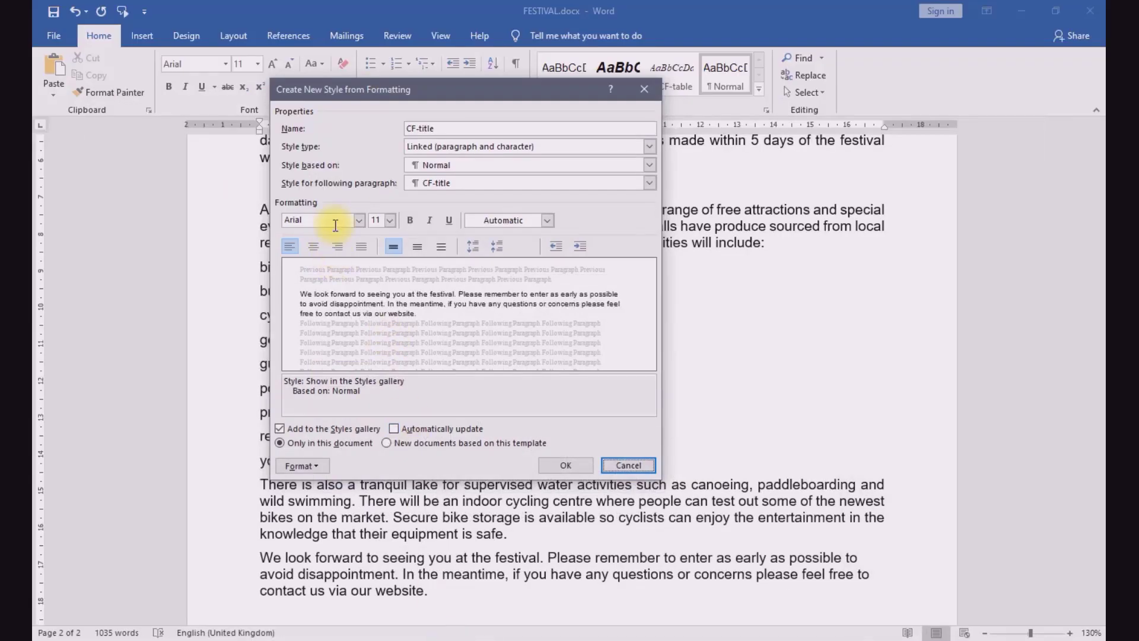
text(Times New Roman)
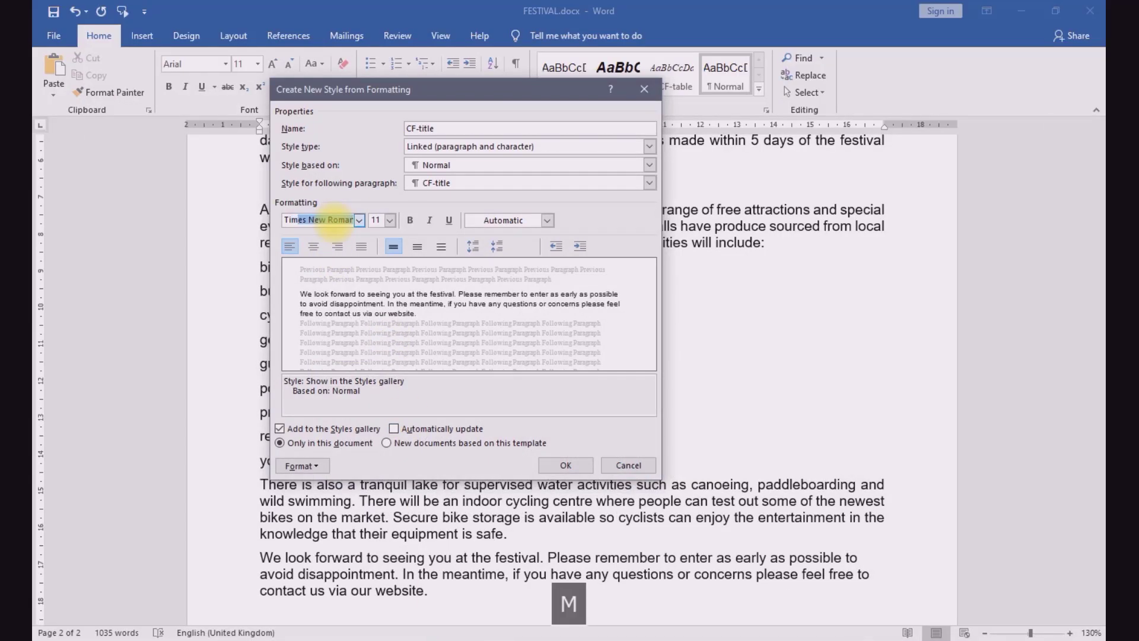
key(Return)
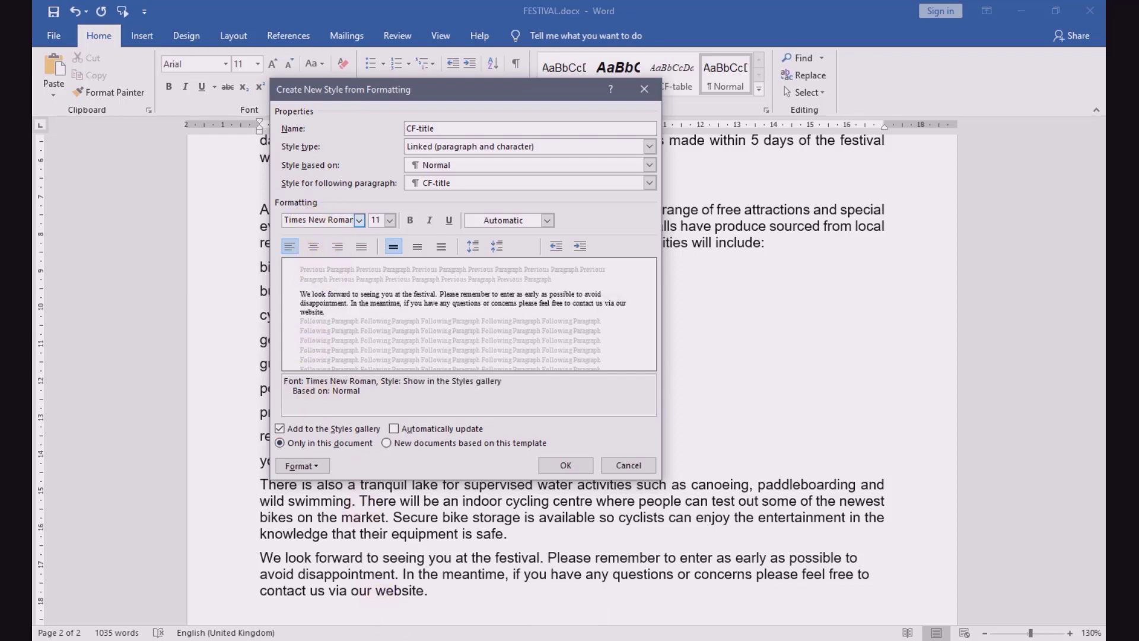
key(alt+Tab)
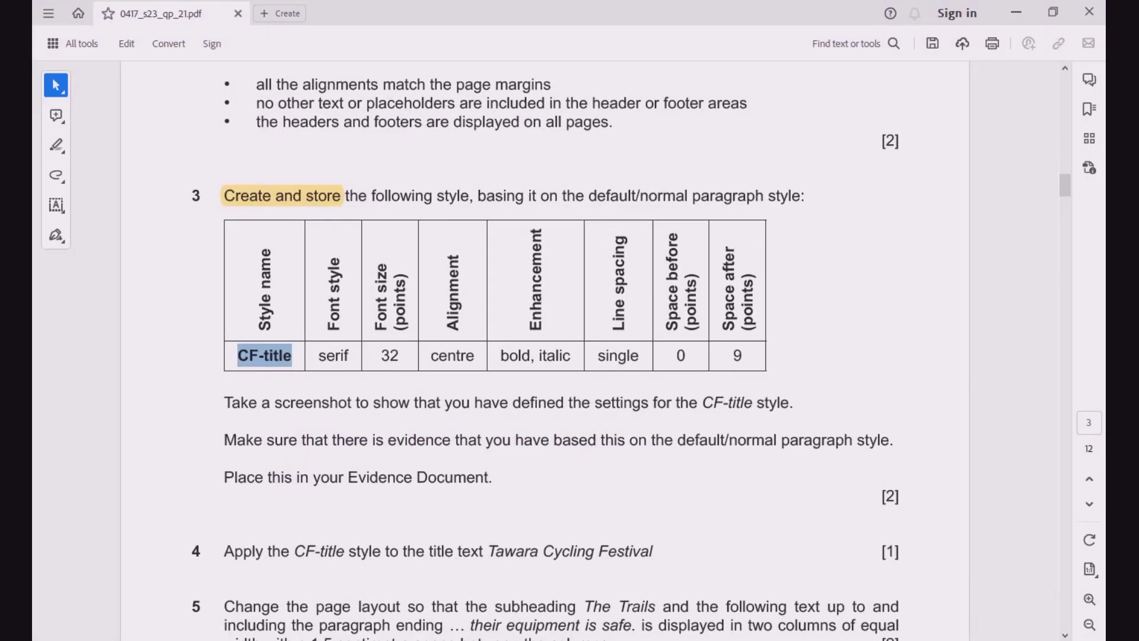
key(alt+Tab)
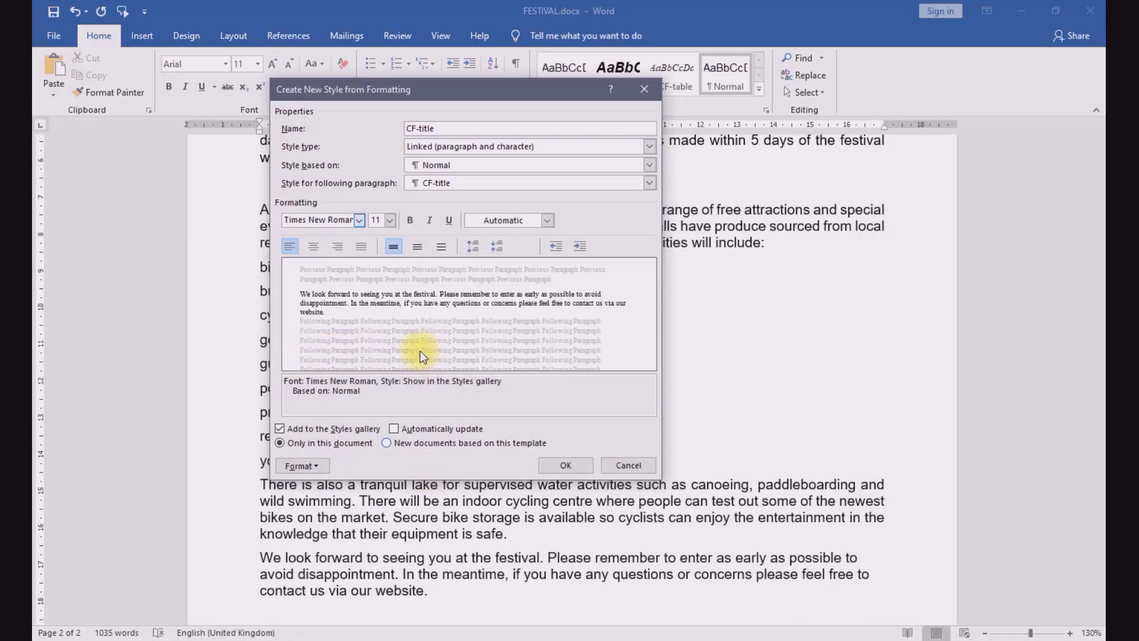
triple_click(376, 220)
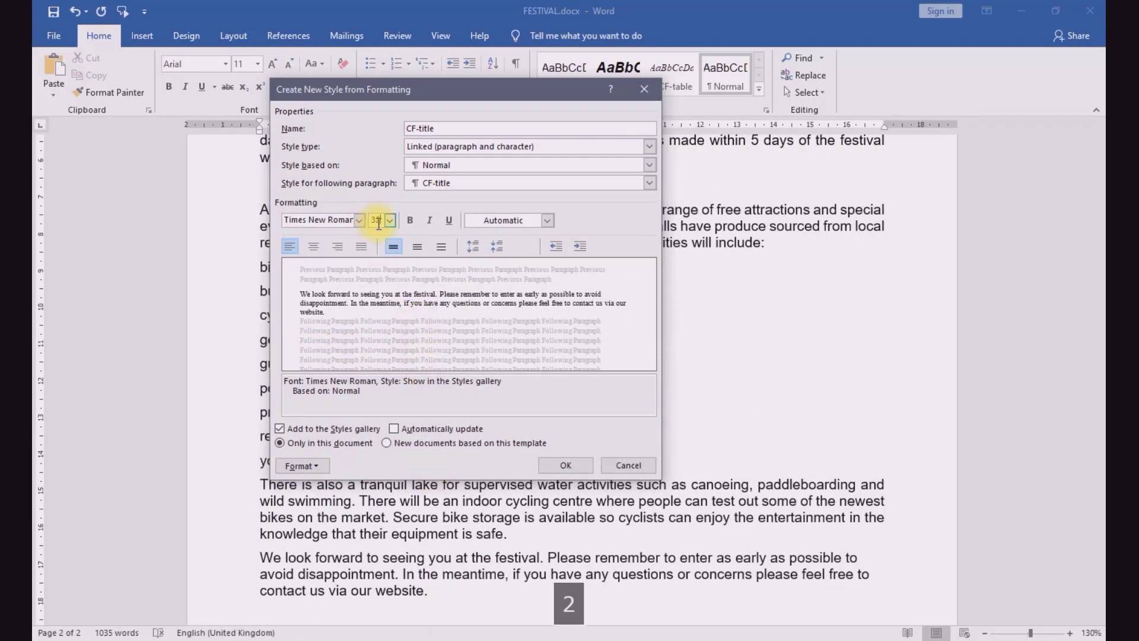
key(Return)
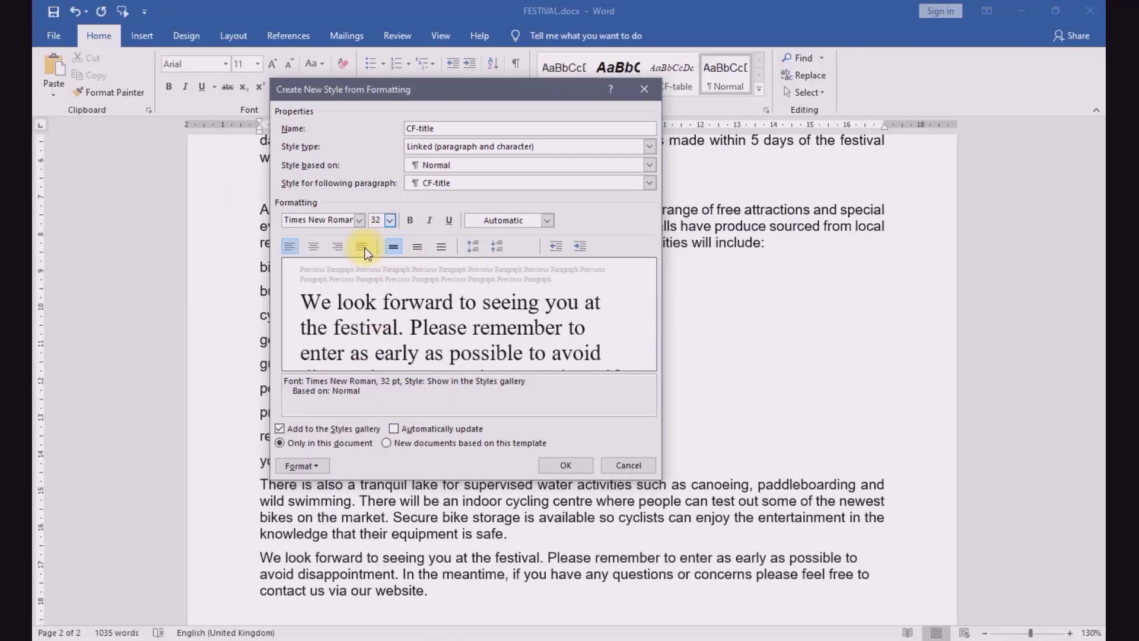
Step: Set the CF-title style to centred, bold and italic with single line spacing, checking against question 3
click(314, 246)
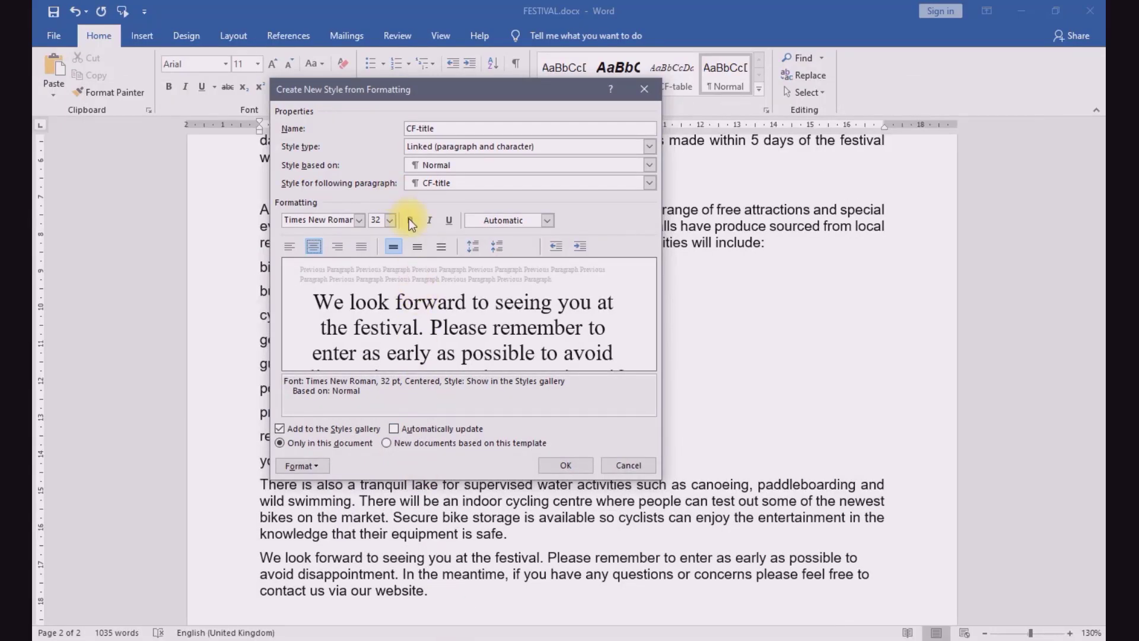
click(411, 220)
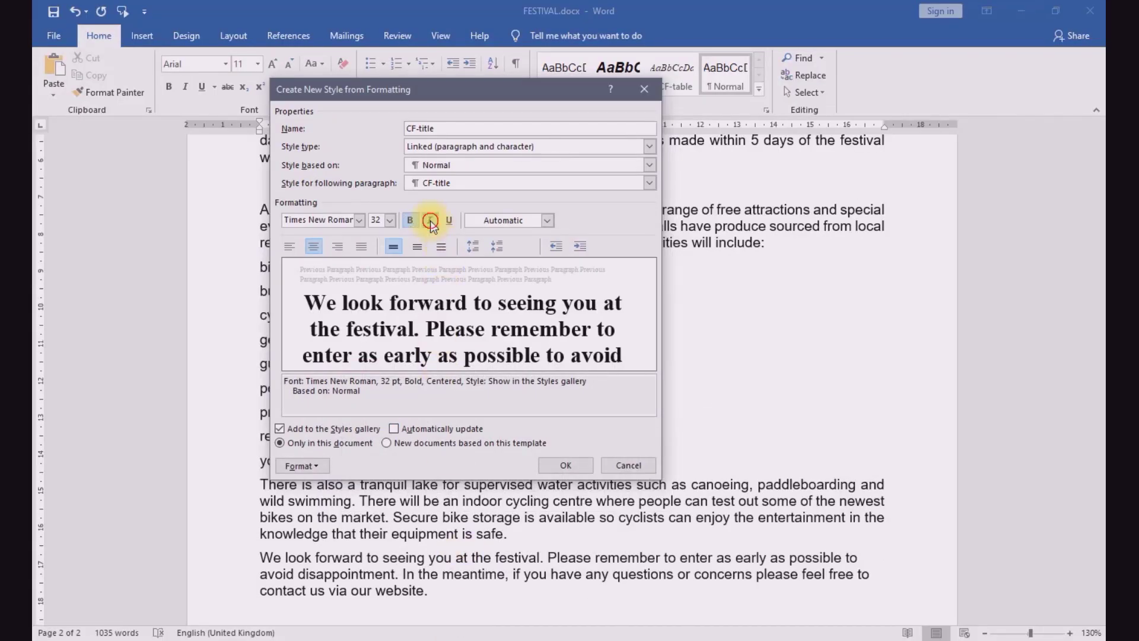
click(430, 220)
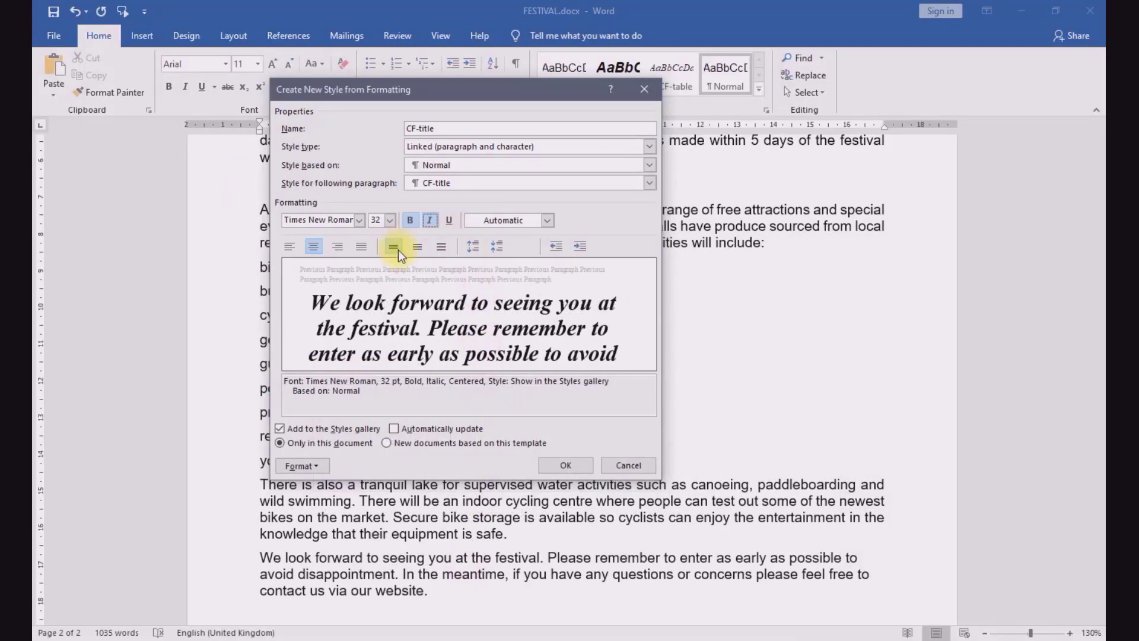
click(398, 250)
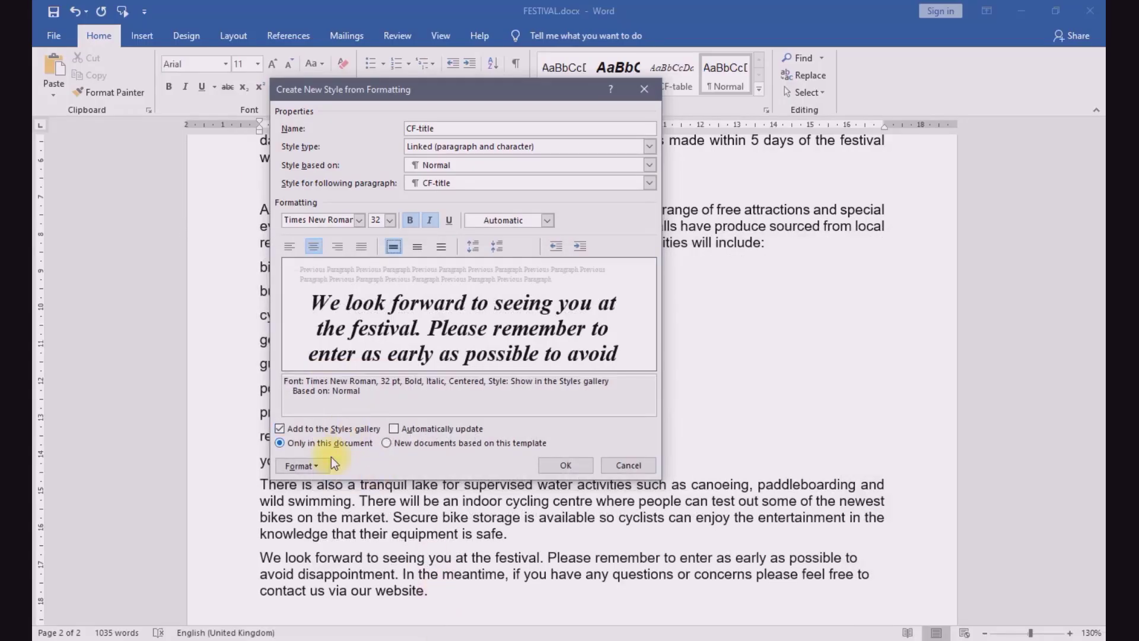
Step: Set the CF-title style's paragraph spacing to 9 pt after and save the new style
click(321, 469)
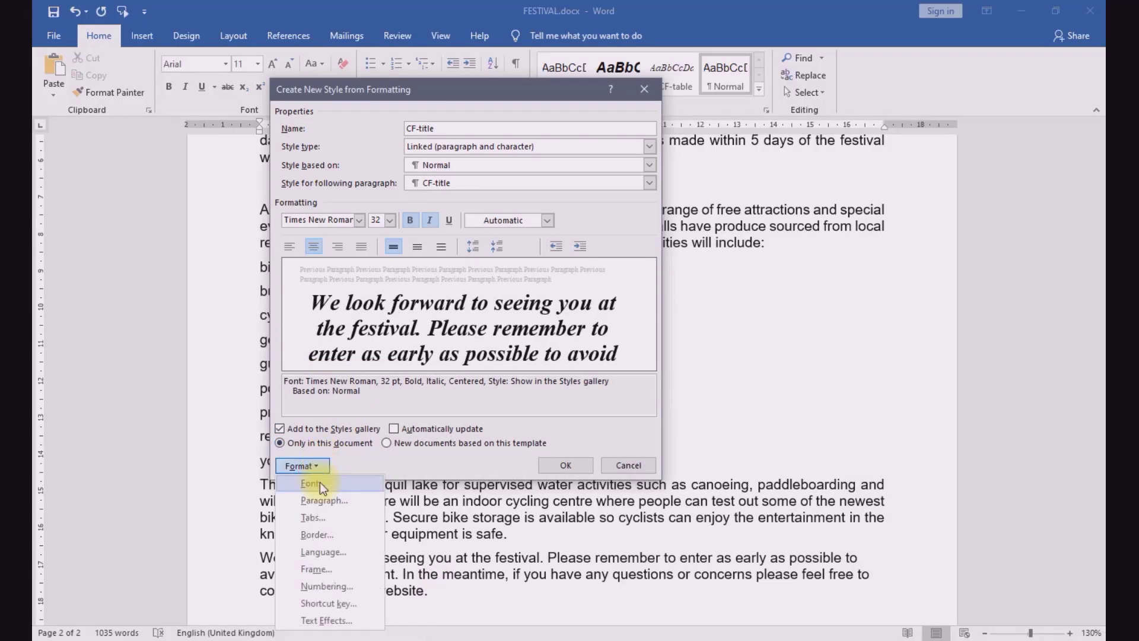
click(330, 501)
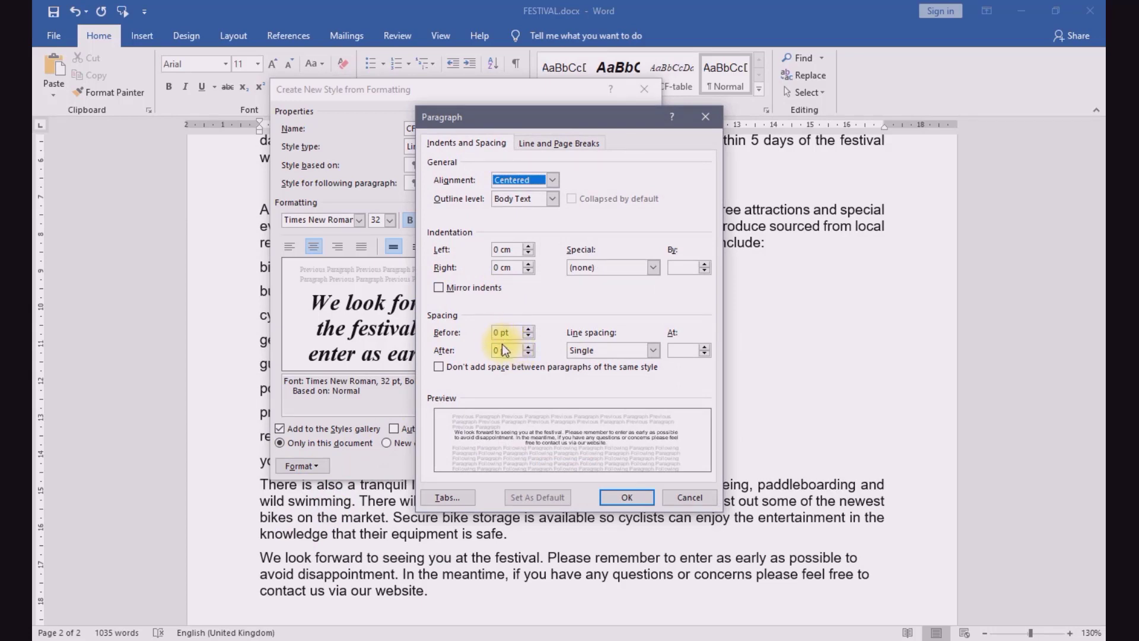
key(BackSpace)
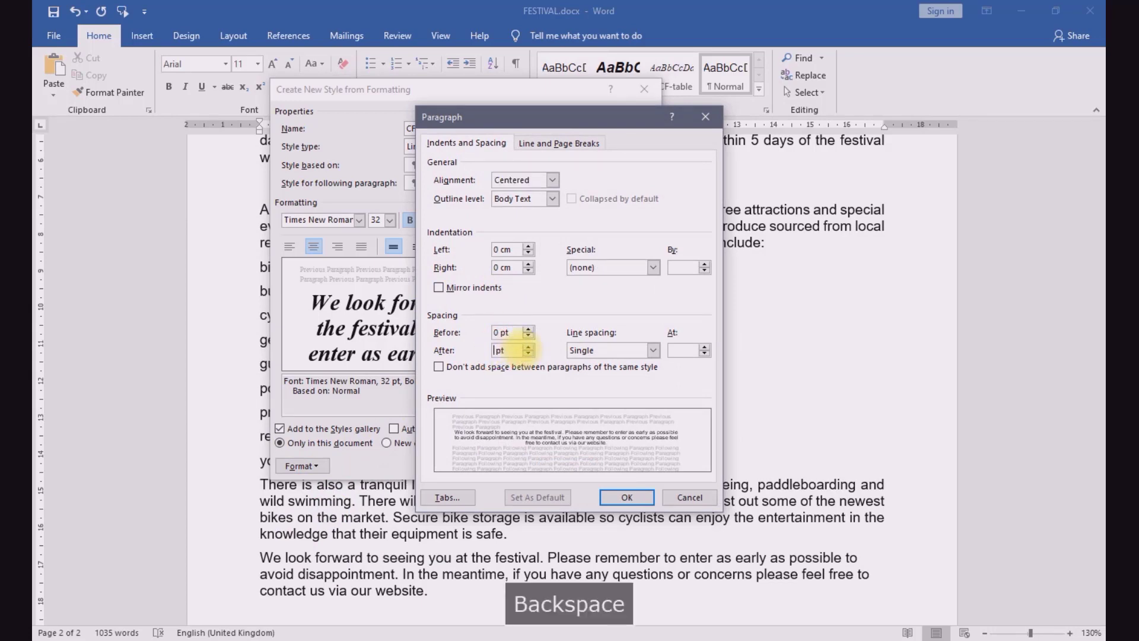
text(9)
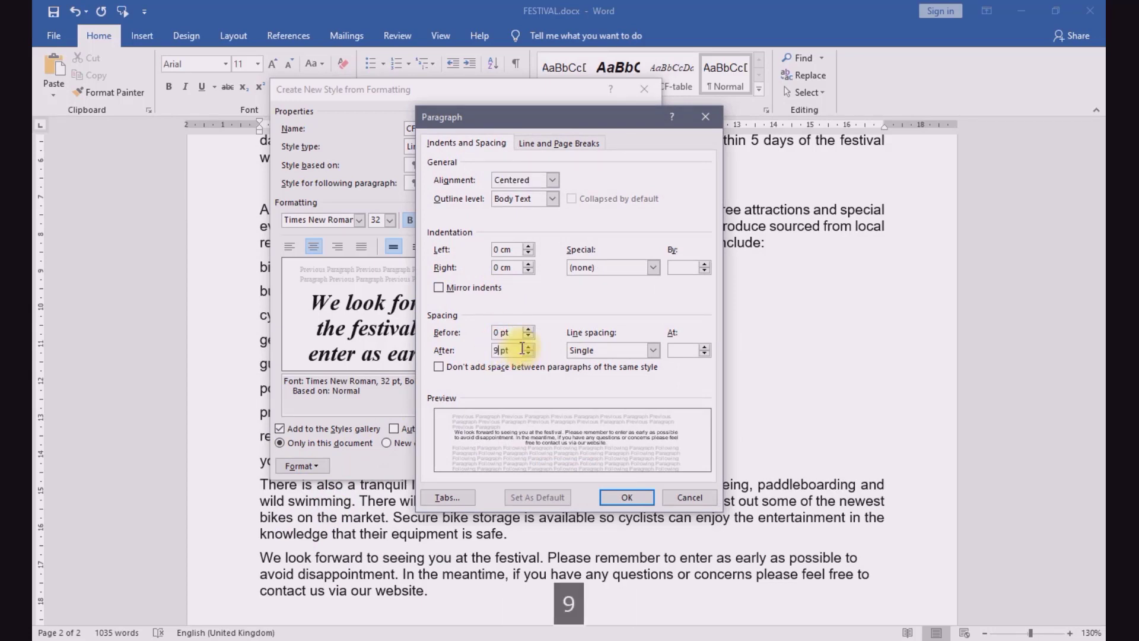
click(614, 498)
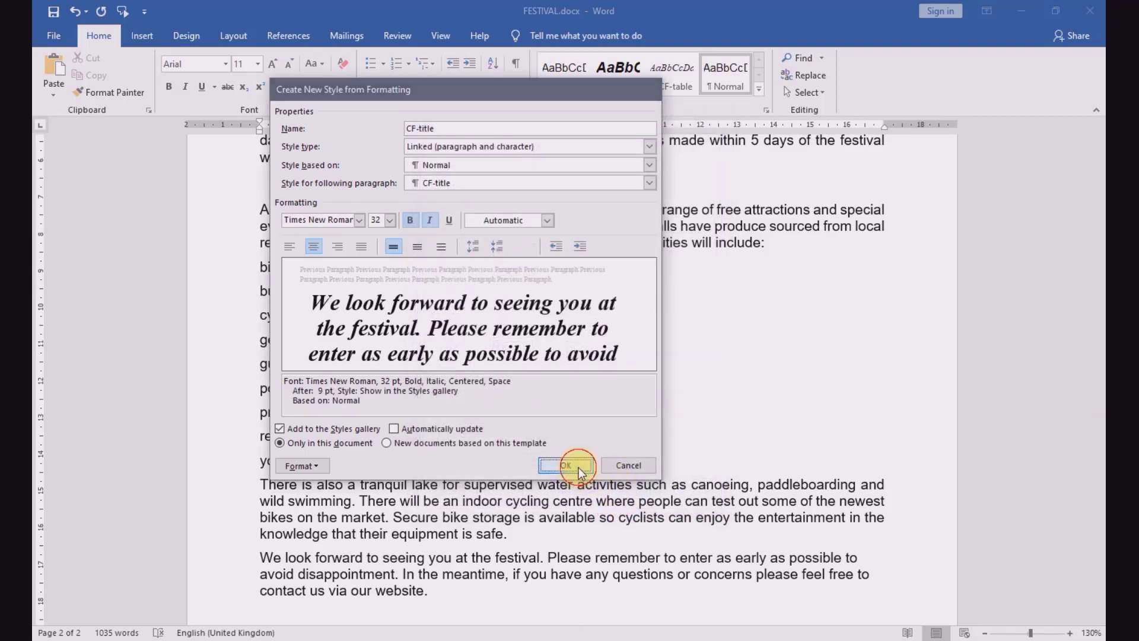
click(566, 465)
Step: Reapply the Normal style to the closing paragraph beginning "We look forward to seeing you at the festival"
scroll(577, 465, up, 1)
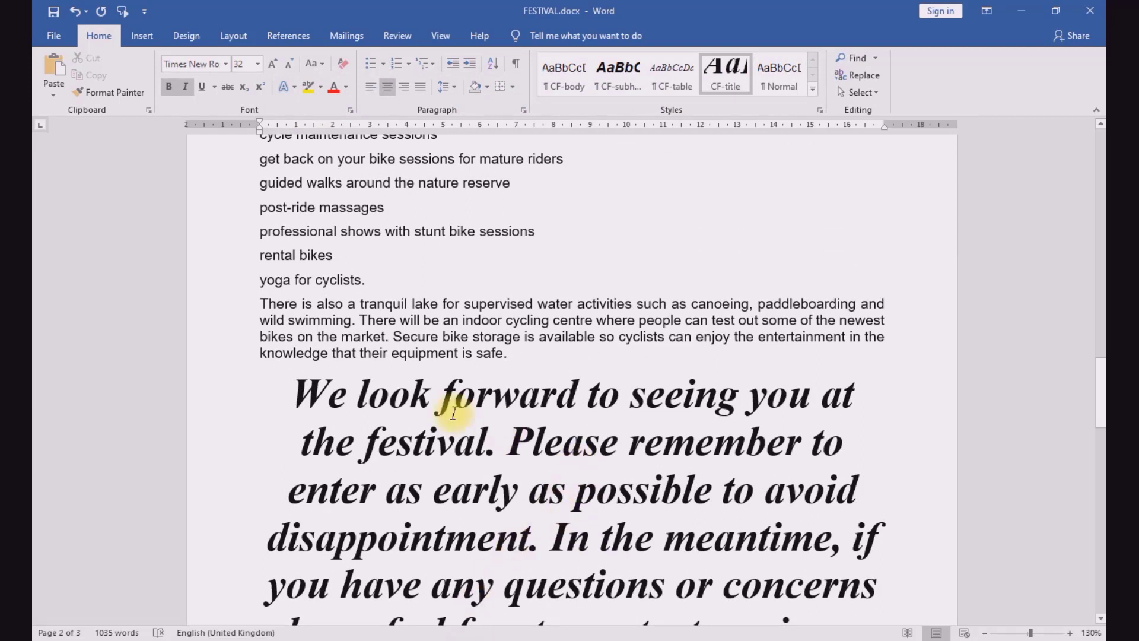
drag(297, 388, 745, 595)
click(777, 74)
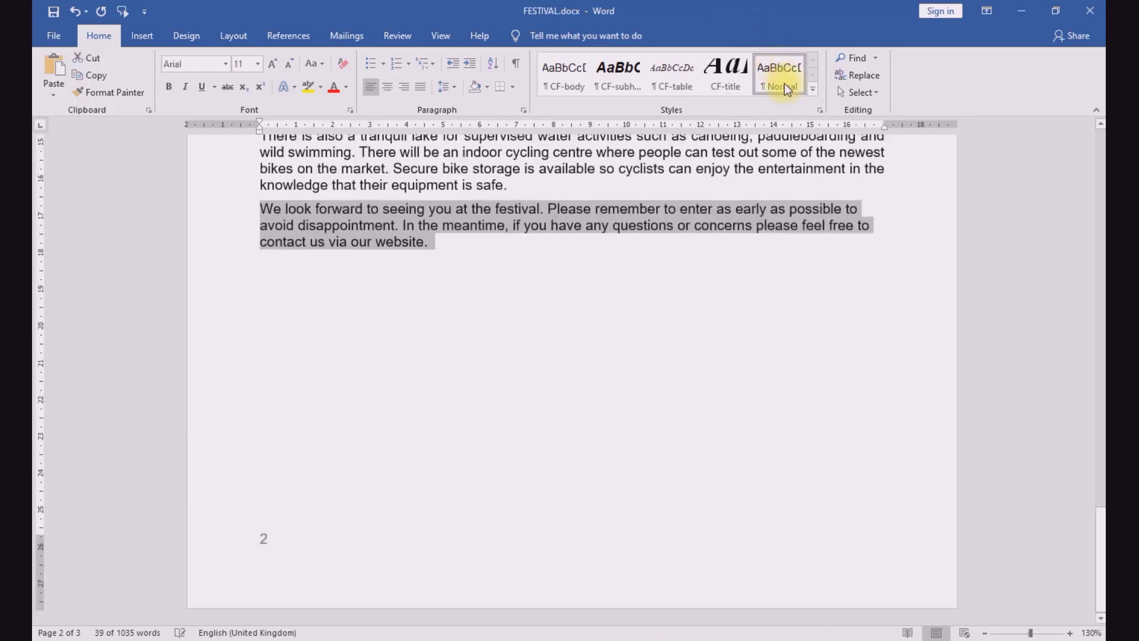
click(567, 273)
scroll(566, 273, up, 20)
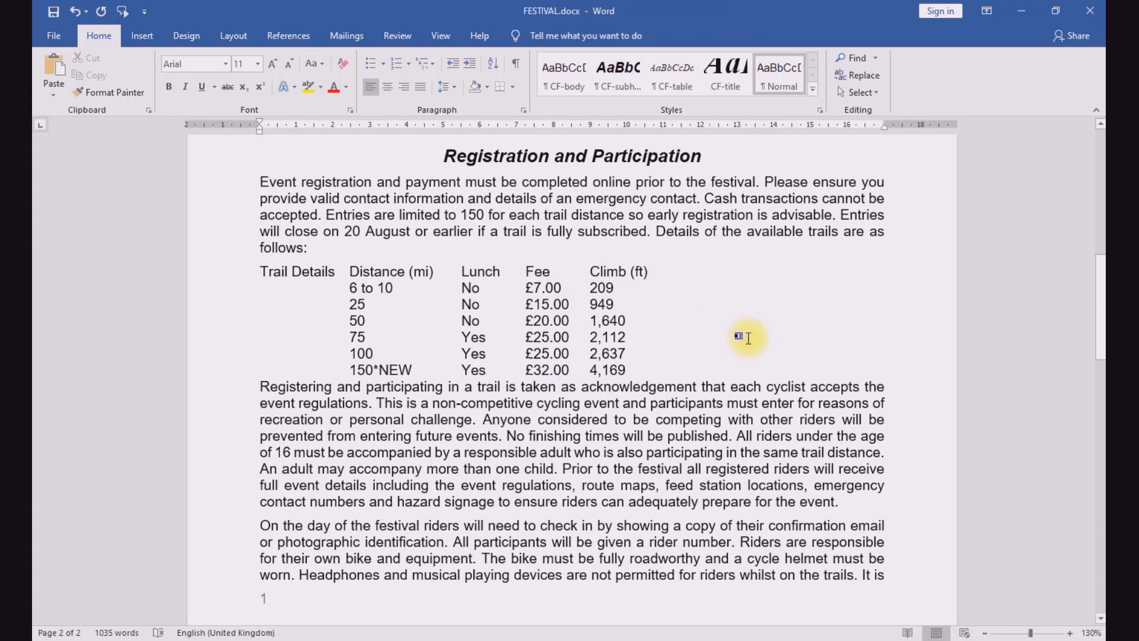
Step: In question 3 of the exam paper, highlight "screenshot to" and "CF-title style." in the evidence instruction
key(alt+Tab)
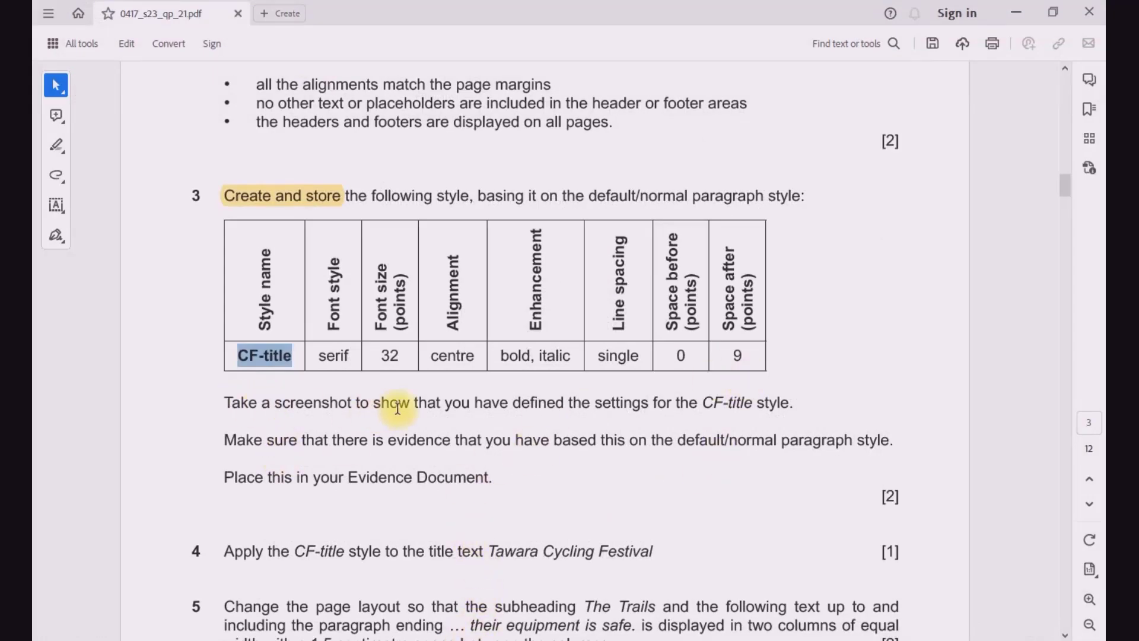
drag(275, 403, 358, 408)
click(372, 377)
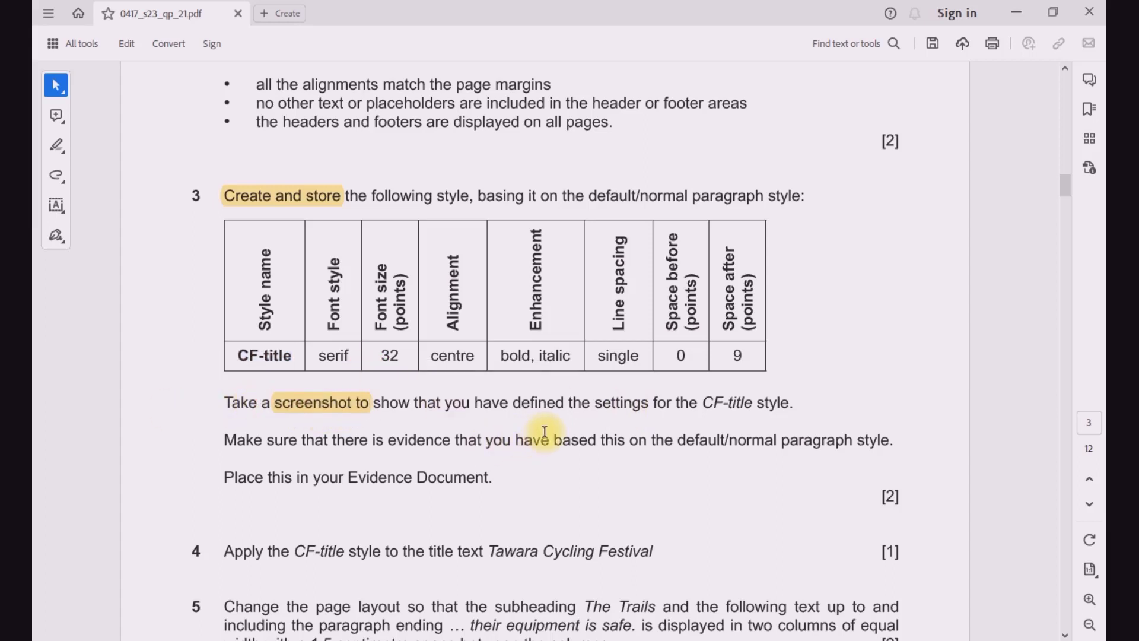
drag(703, 403, 790, 404)
click(799, 376)
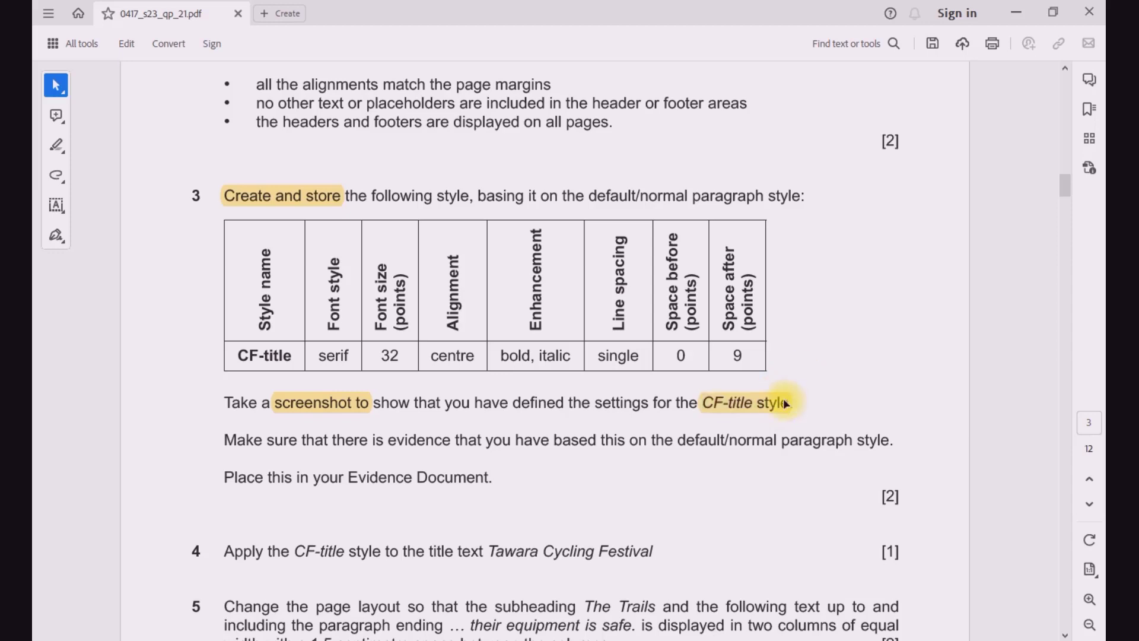
click(686, 452)
Step: In FESTIVAL.docx, open the CF-title style for modification and capture a screenshot of its settings window
click(450, 640)
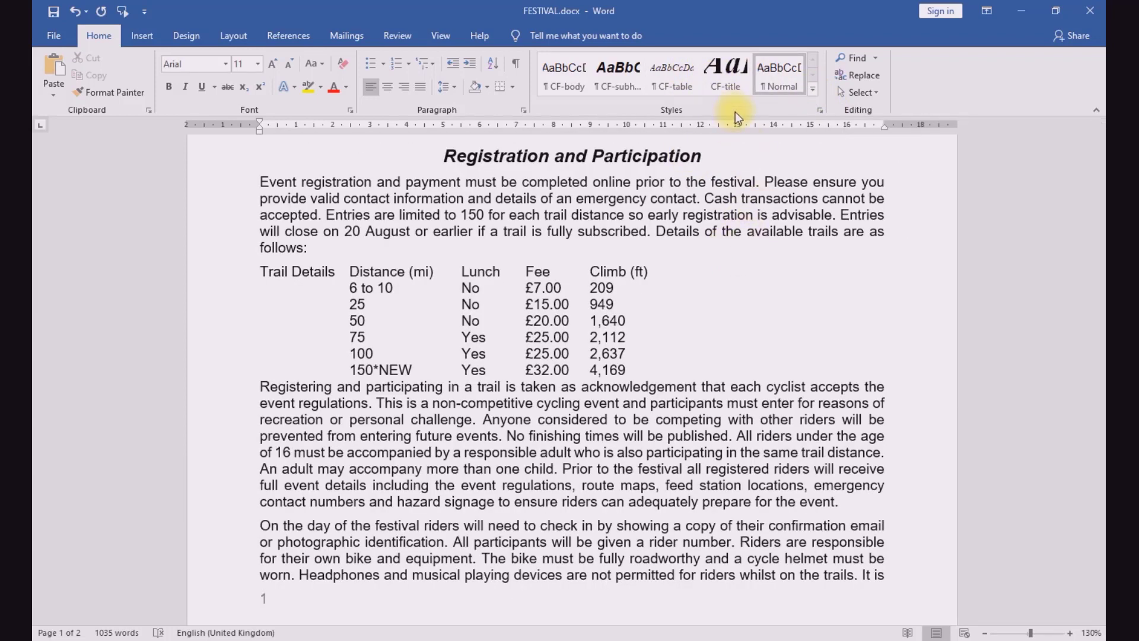
click(813, 89)
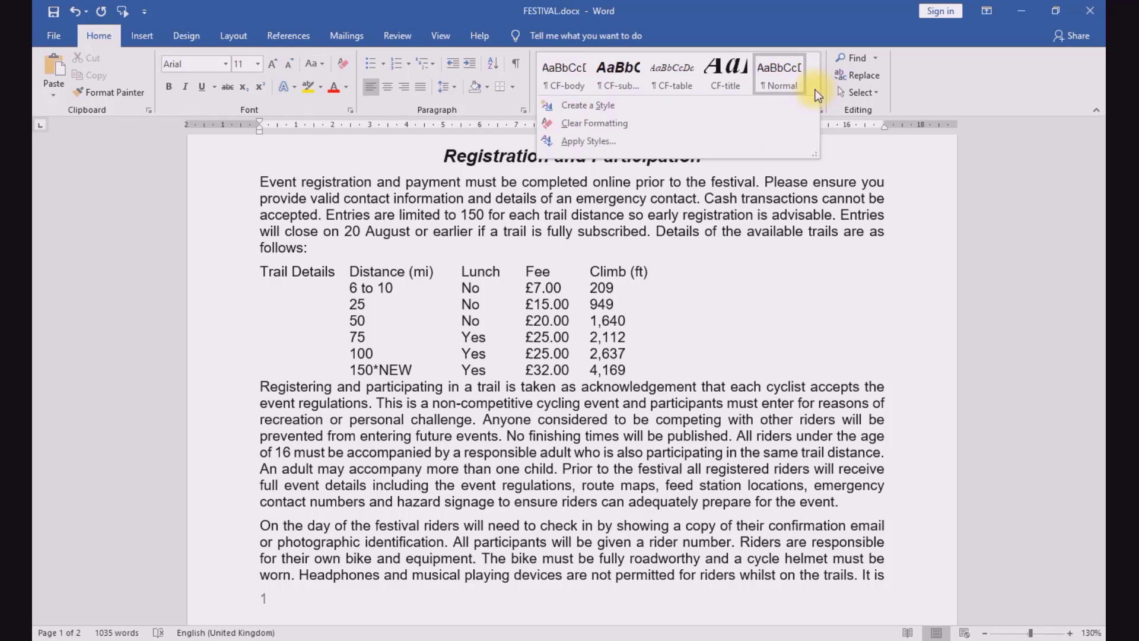
click(927, 90)
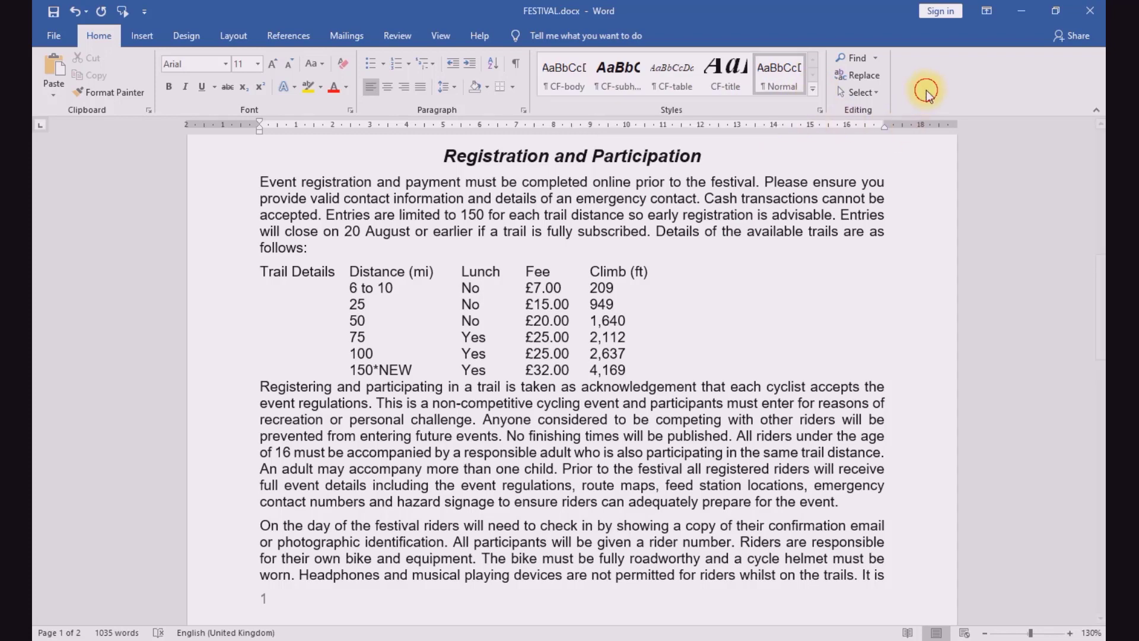
click(821, 110)
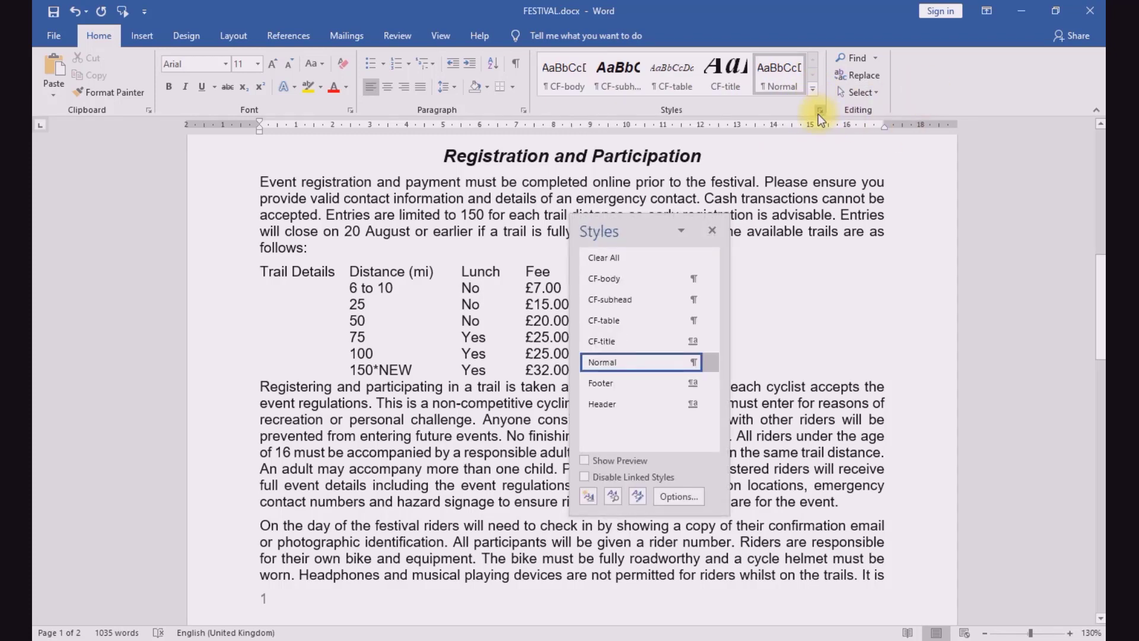
right_click(605, 340)
click(579, 386)
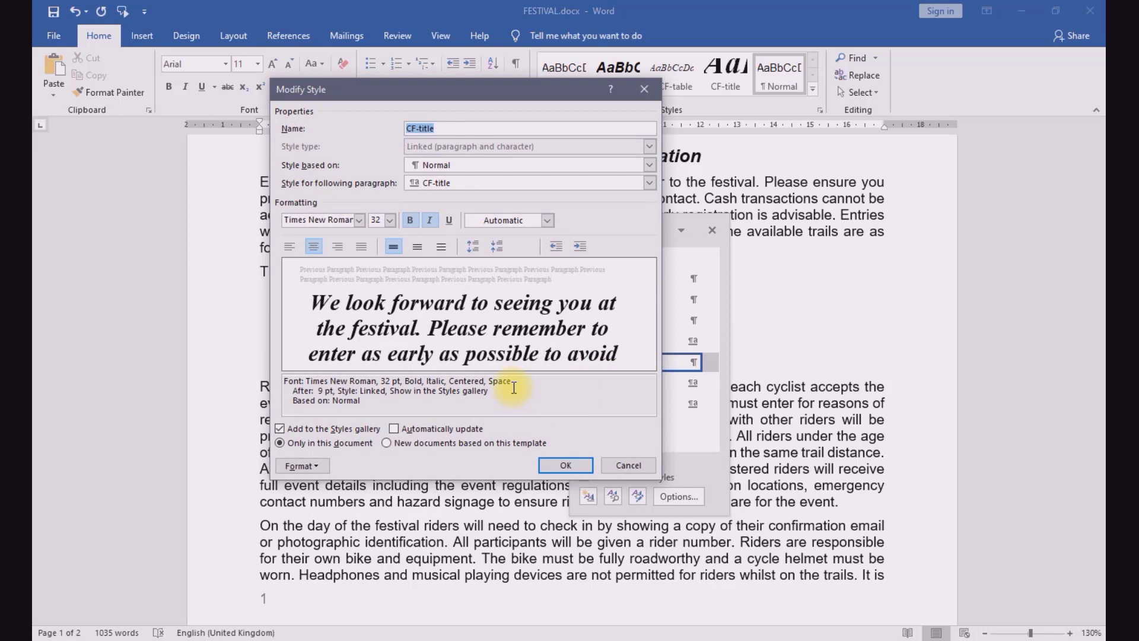
key(ctrl+q)
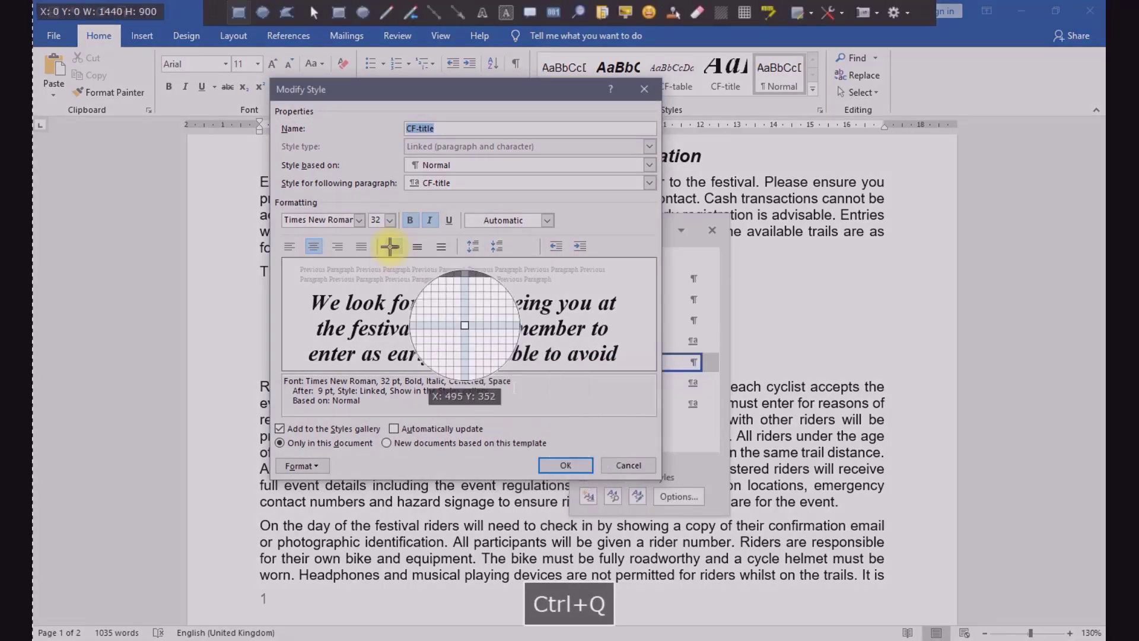
drag(271, 78, 648, 478)
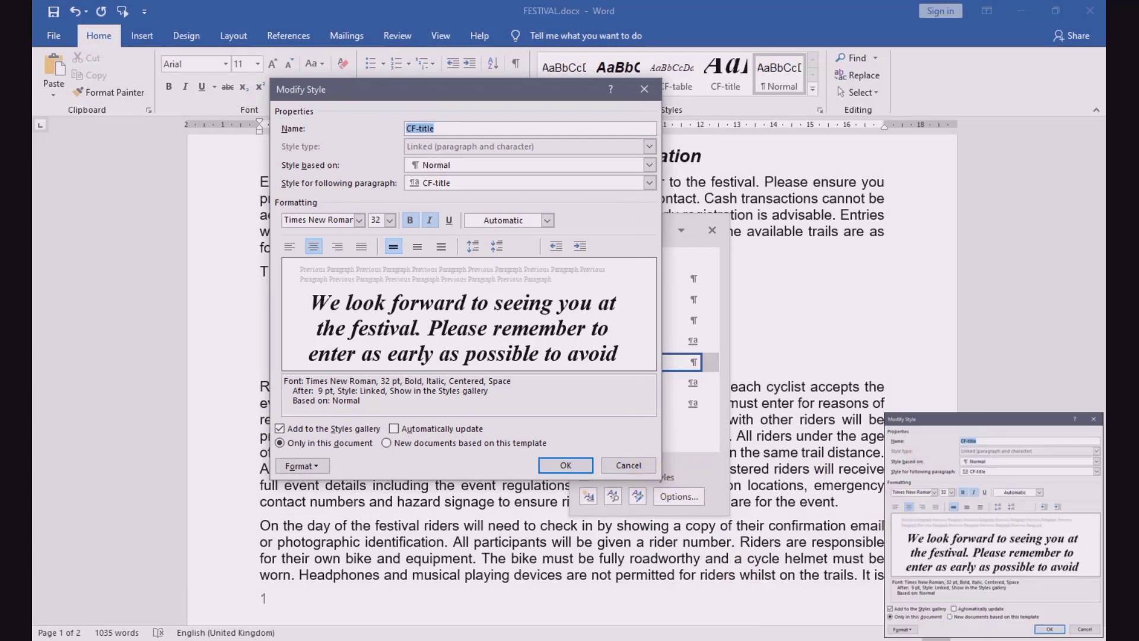
Step: Close the CF-title settings and the styles list without changes, and place the captured screenshot in EVIDENCE007.docx
click(559, 640)
click(493, 582)
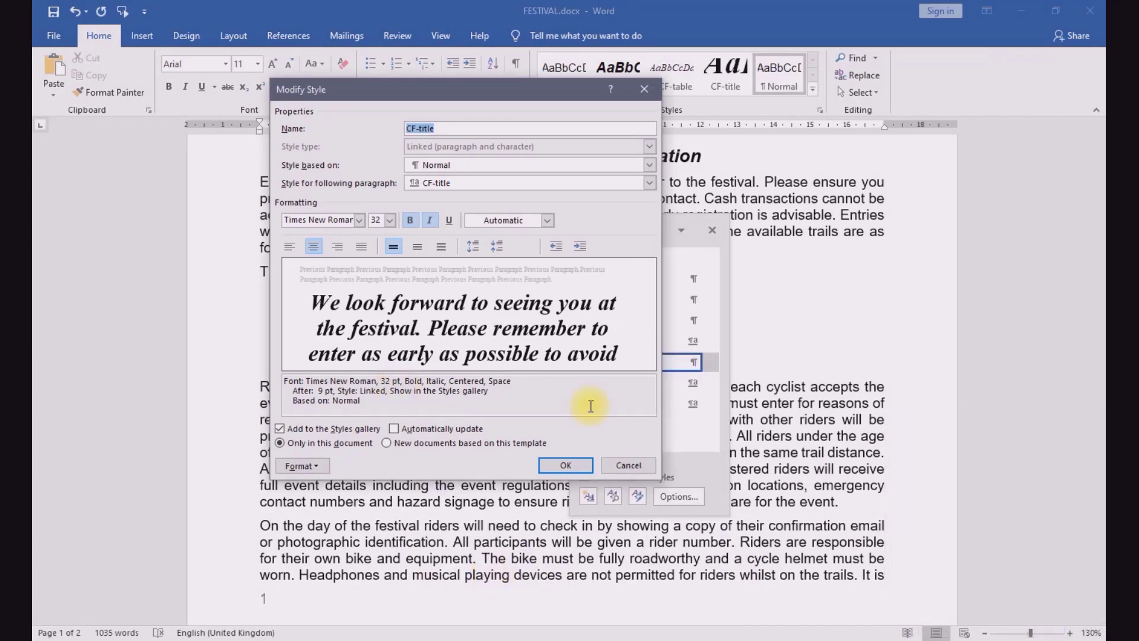
click(626, 466)
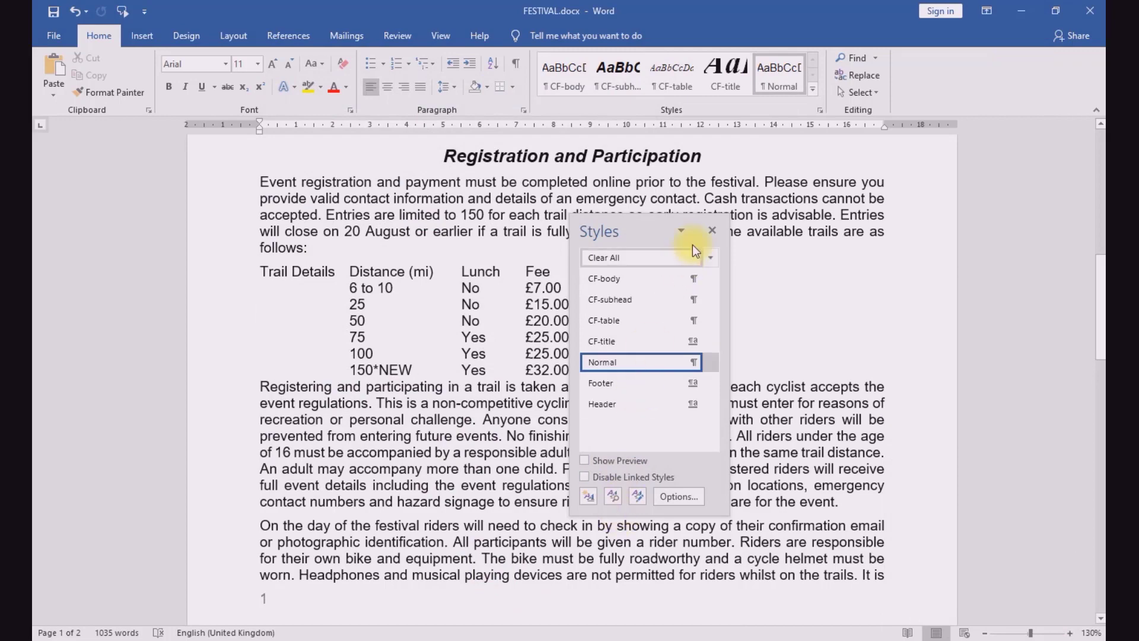
click(714, 231)
click(560, 639)
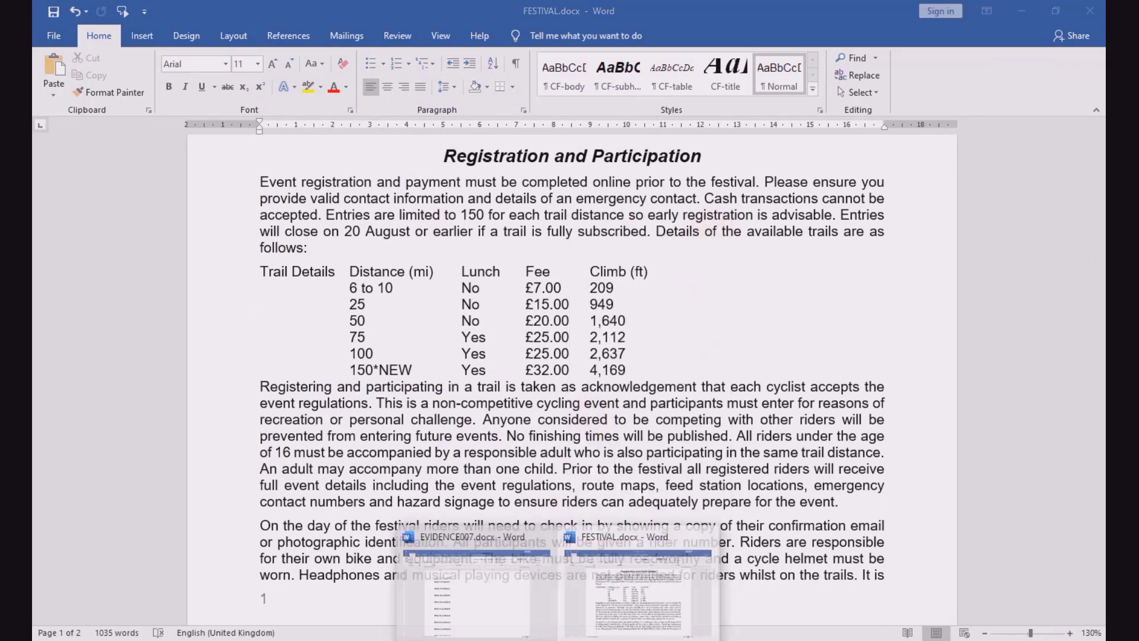
click(478, 639)
Step: Highlight the title text "Tawara Cycling Festival" in question 4 of the exam paper
scroll(418, 362, down, 3)
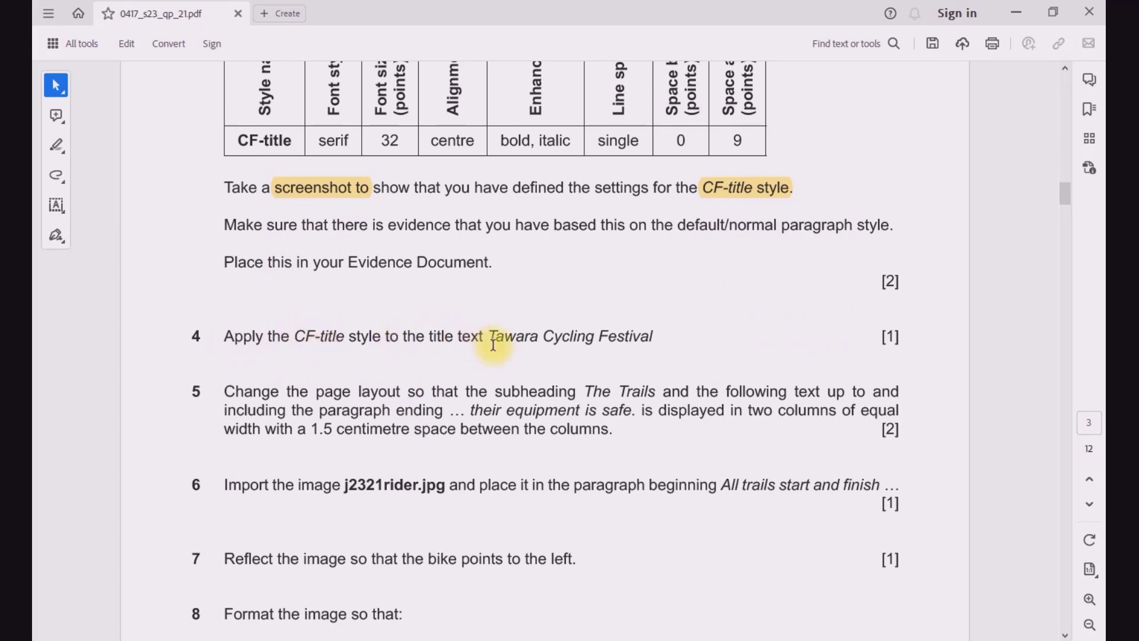
drag(492, 339, 653, 337)
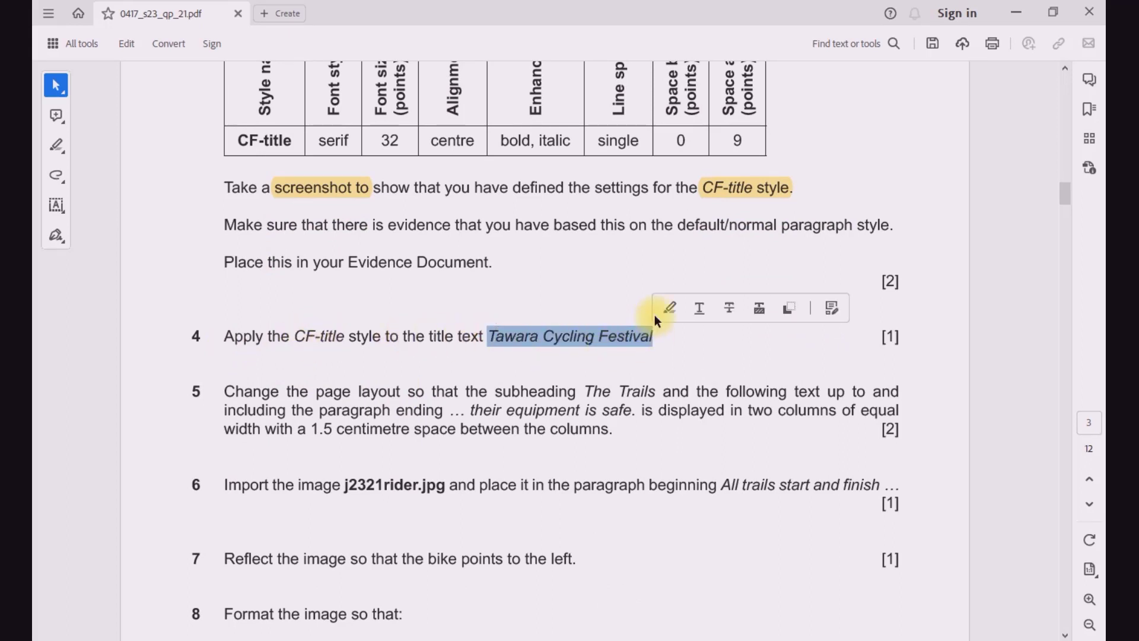
click(670, 308)
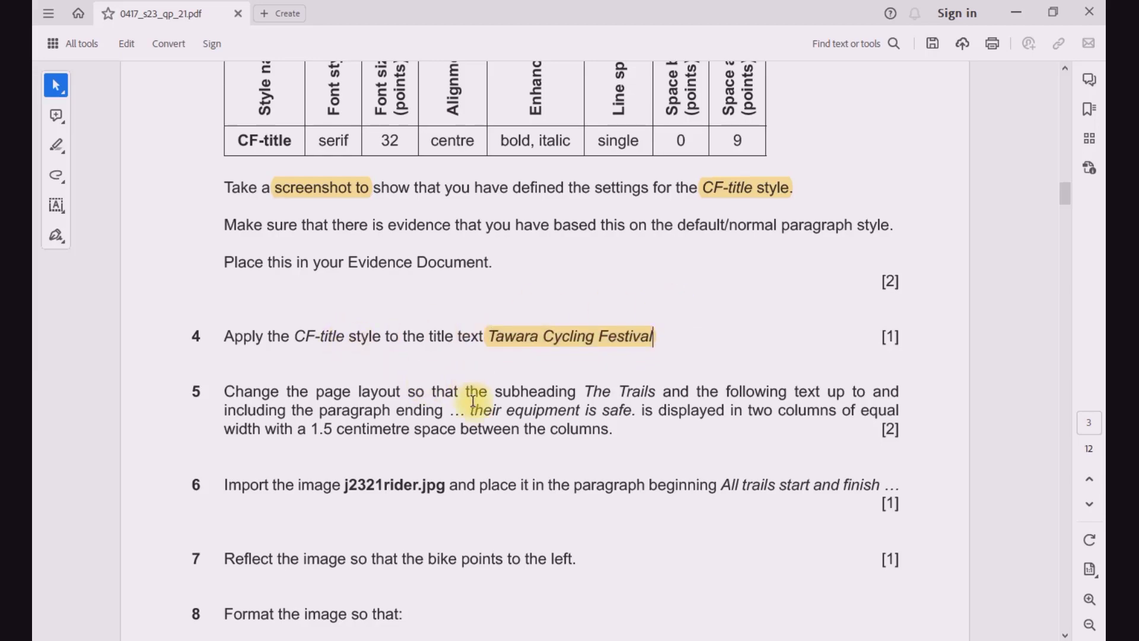
Step: Apply the CF-title style to the title Tawara Cycling Festival at the start of FESTIVAL.docx
click(571, 589)
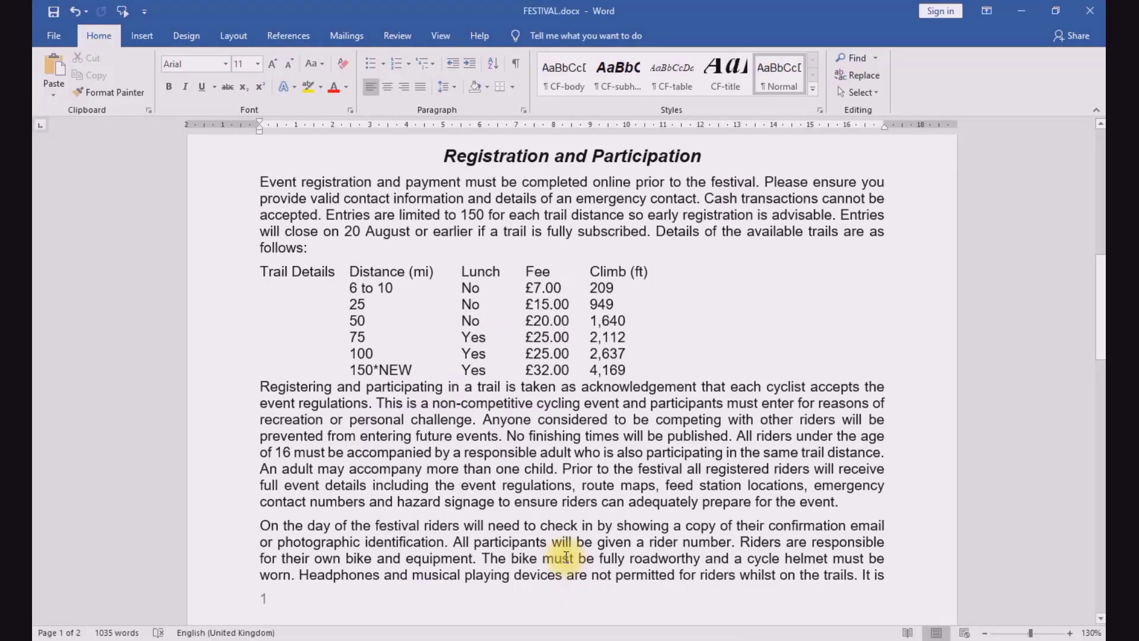
scroll(504, 452, up, 10)
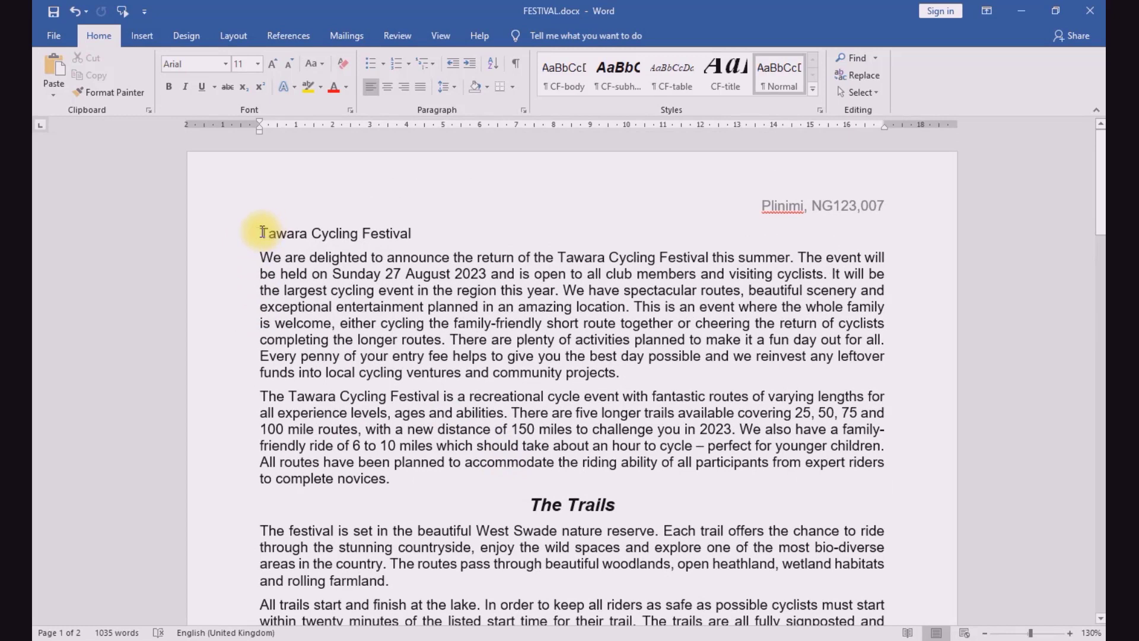
drag(257, 233, 423, 237)
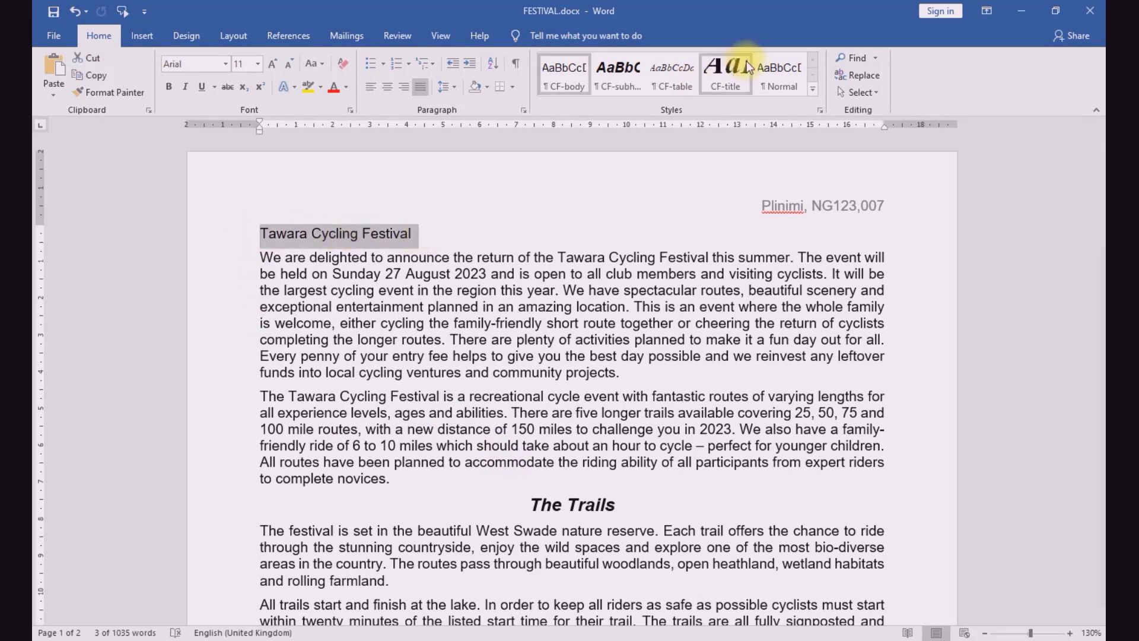
click(732, 74)
click(611, 325)
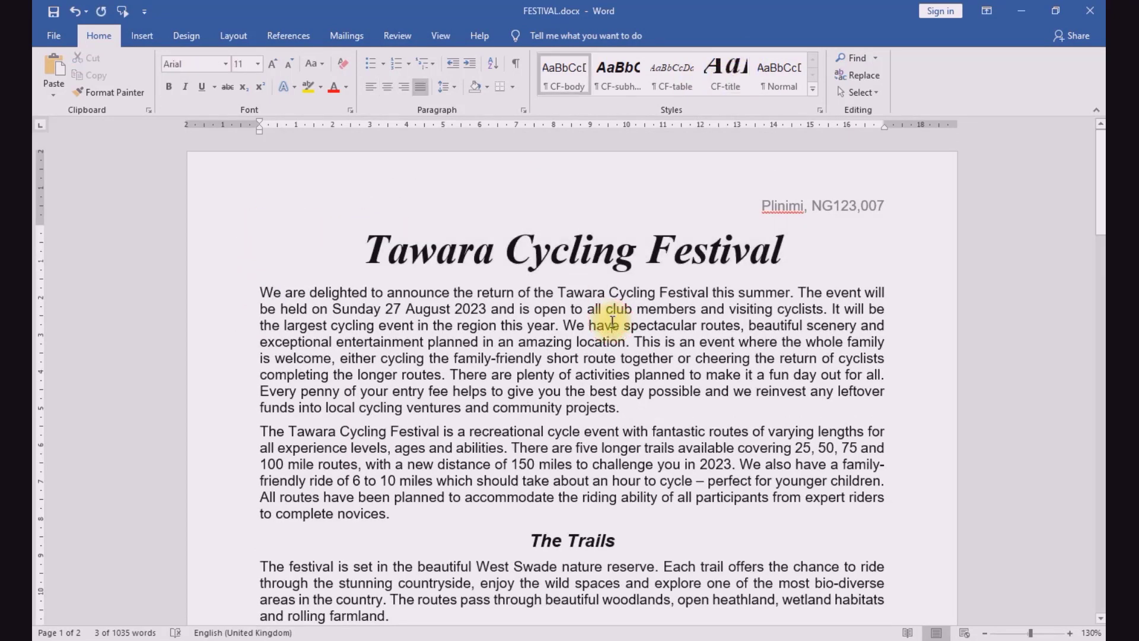
Step: Highlight "two columns" and "width with a 1.5 centimetre" in question 5 of the exam paper, and return to FESTIVAL.docx
key(alt+Tab)
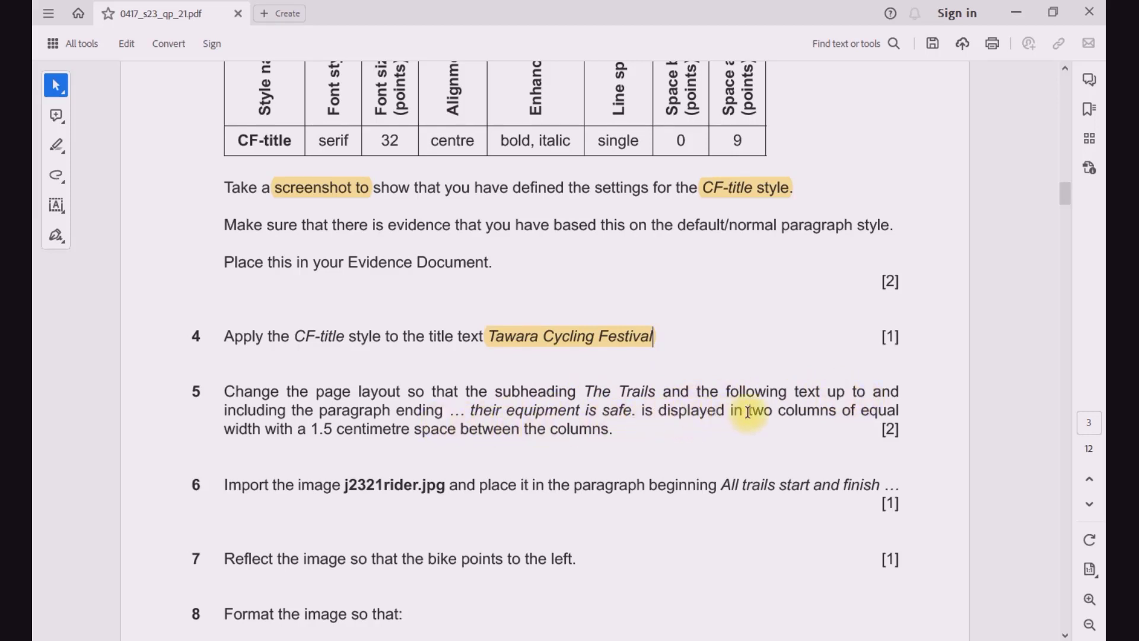
drag(749, 413, 836, 412)
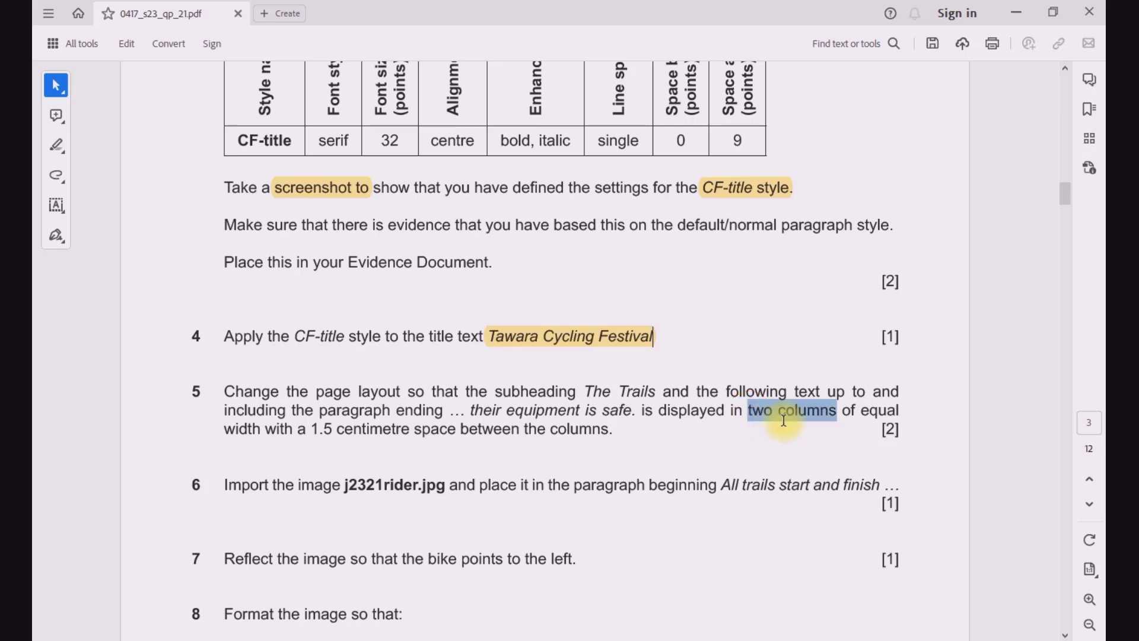
click(804, 383)
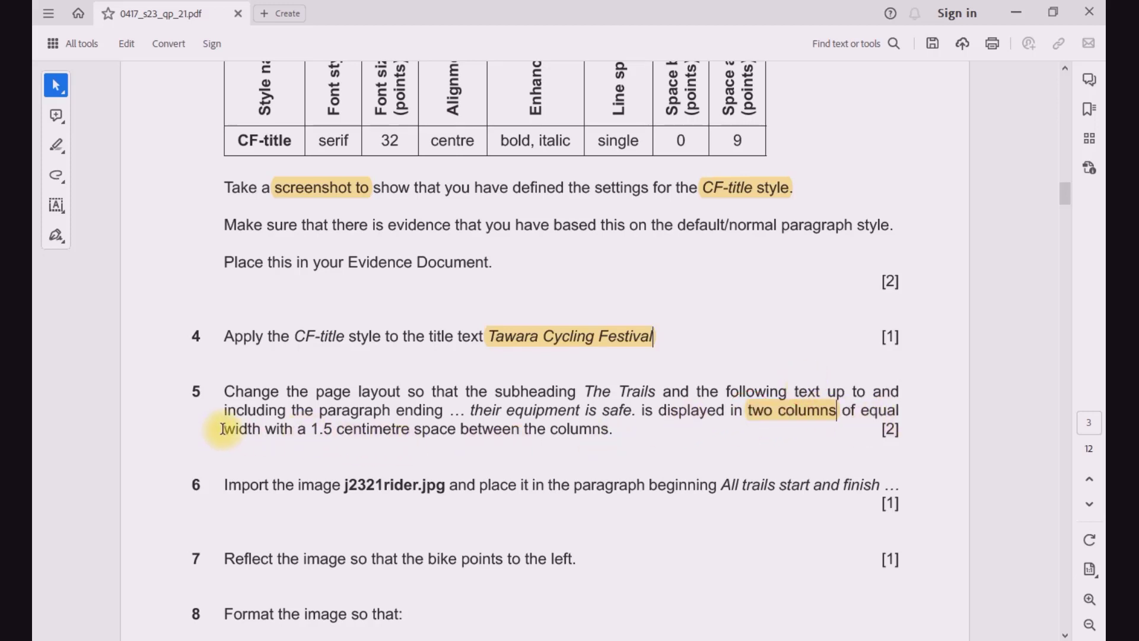
drag(223, 429, 347, 429)
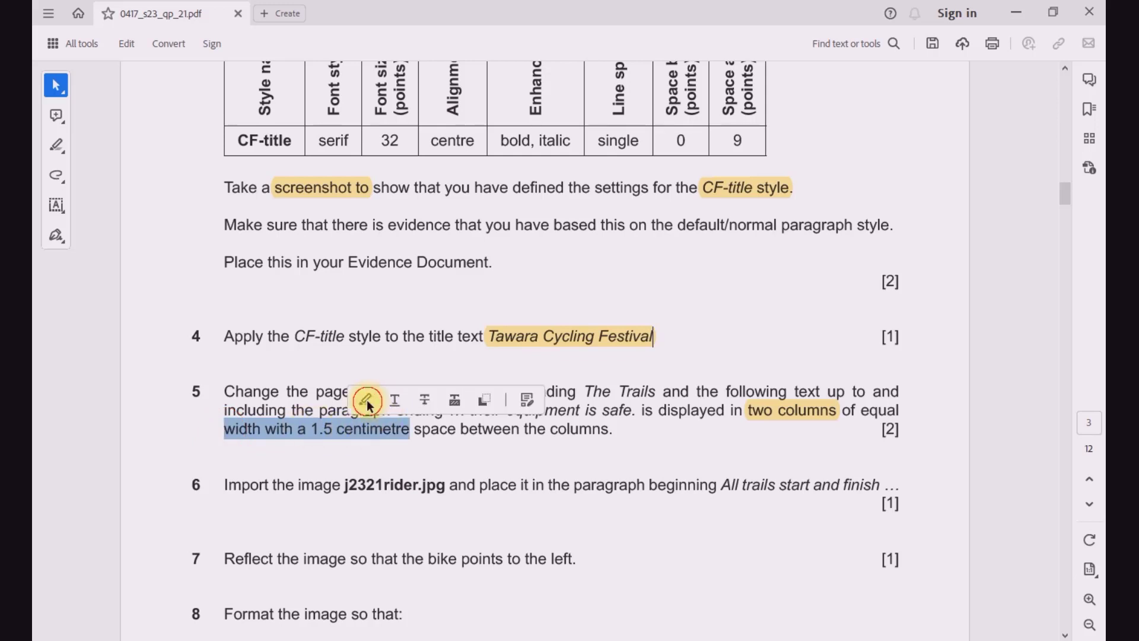
click(366, 401)
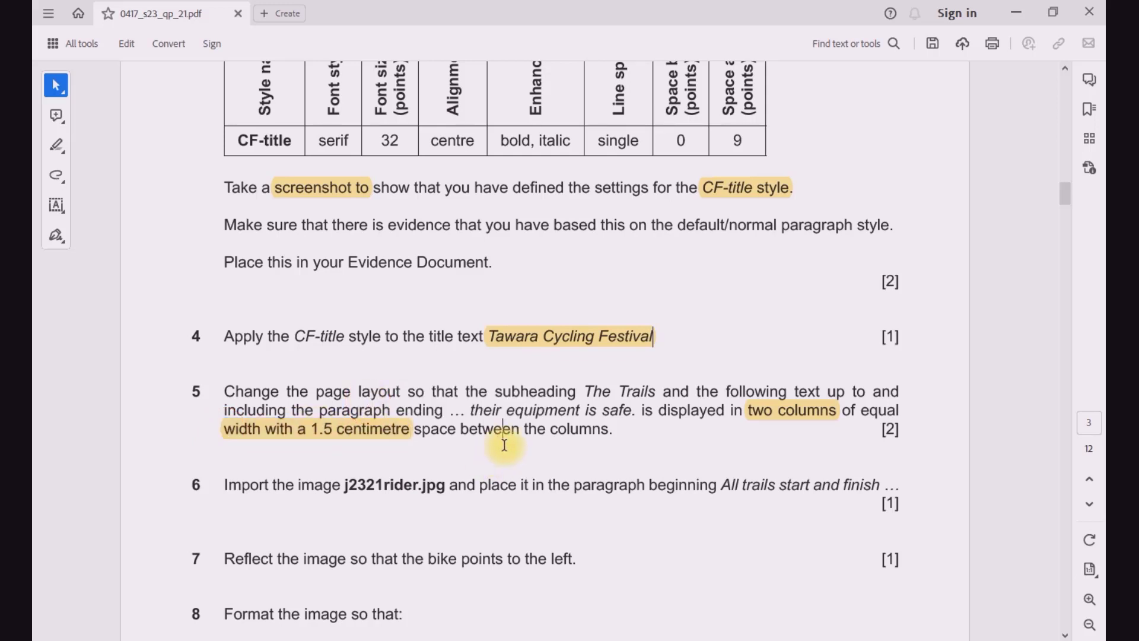
mouse_move(558, 638)
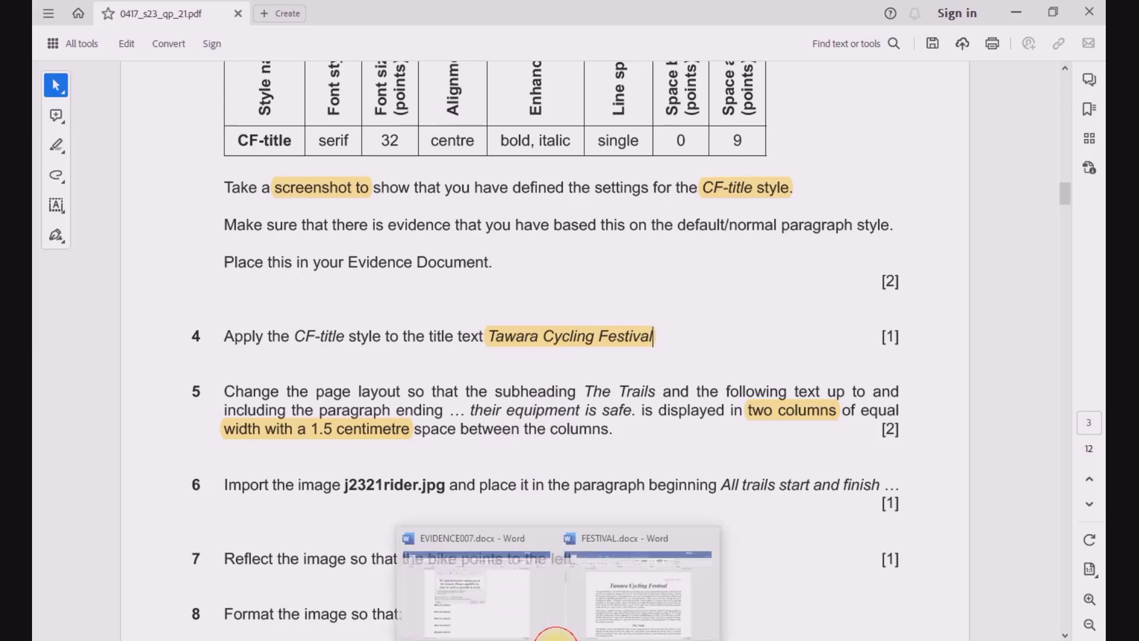
click(580, 601)
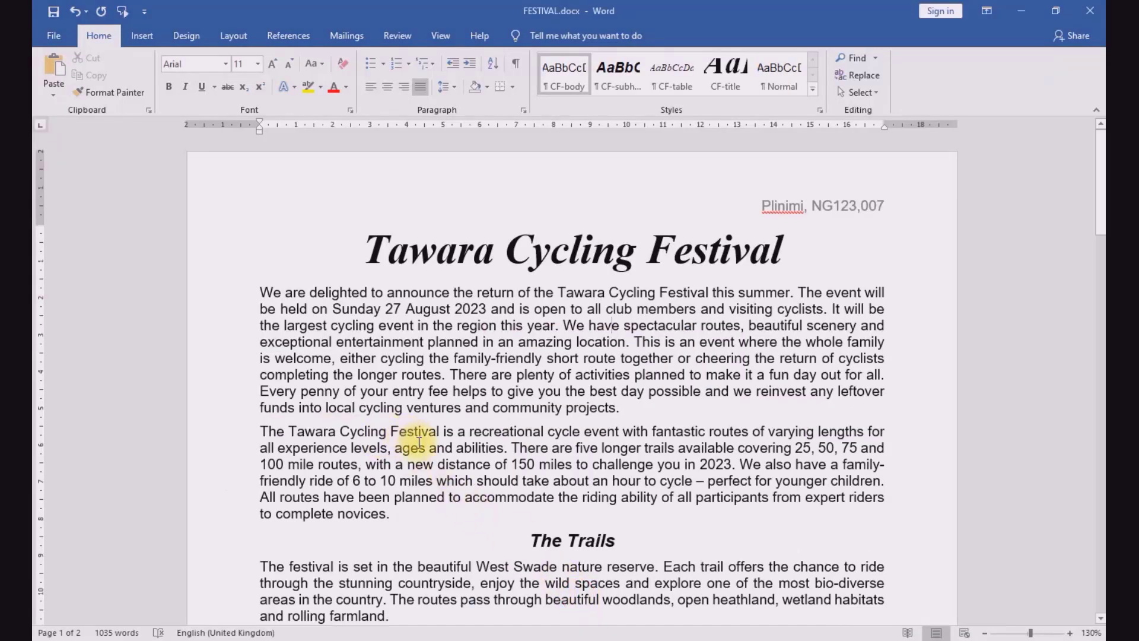
Step: Reread question 5 in the exam paper and locate its text range in FESTIVAL.docx, from The Trails to "their equipment is safe."
scroll(424, 442, down, 2)
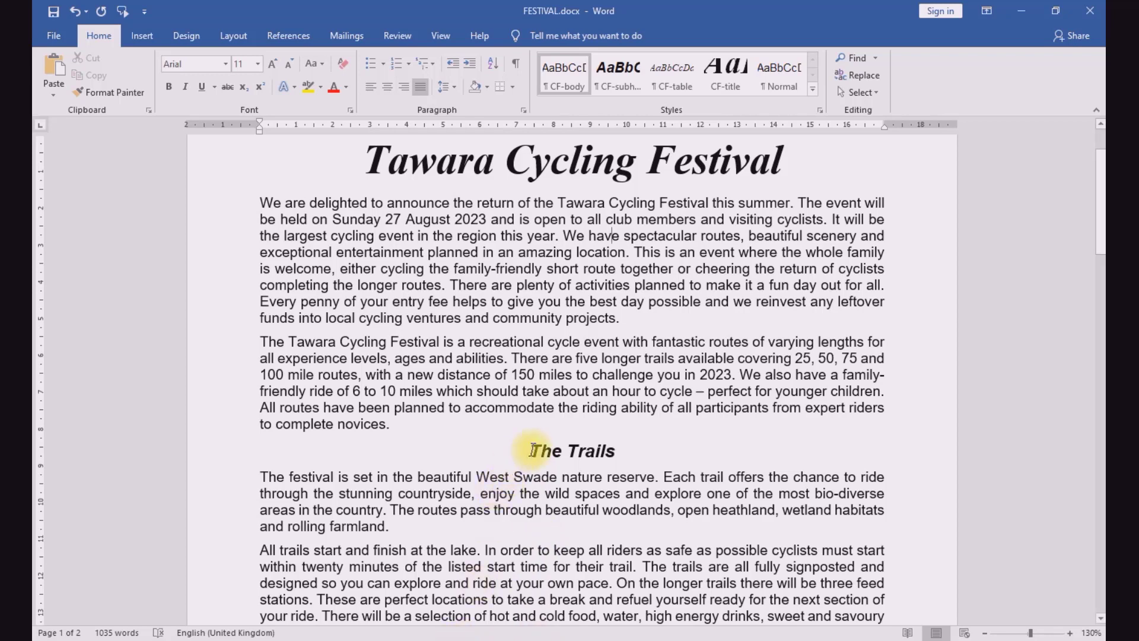
click(449, 638)
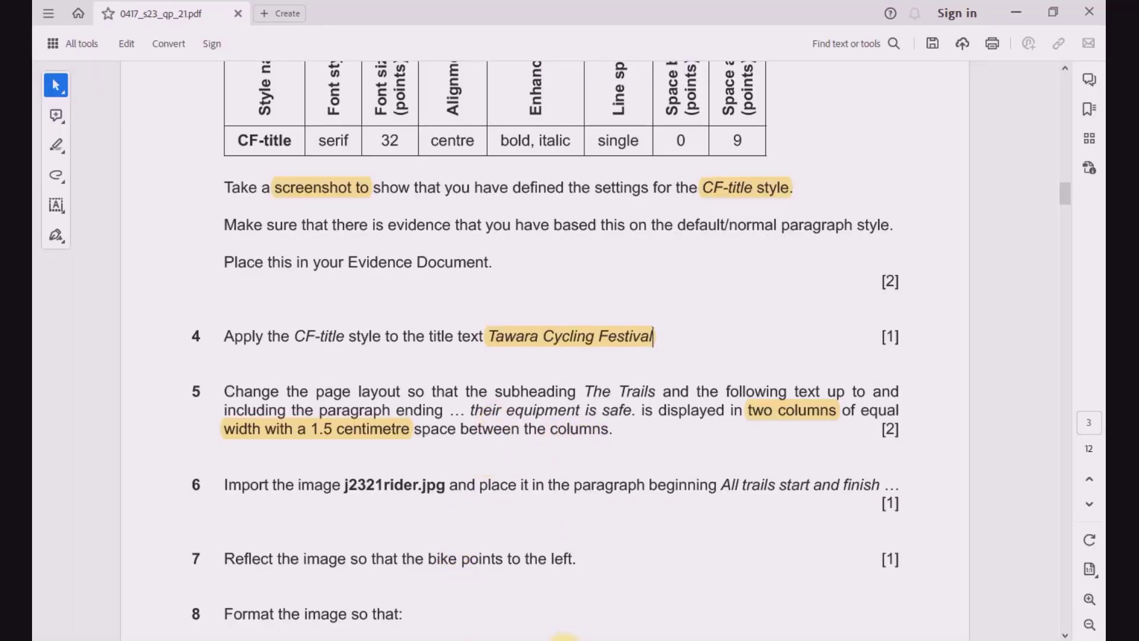
click(643, 605)
scroll(584, 469, down, 5)
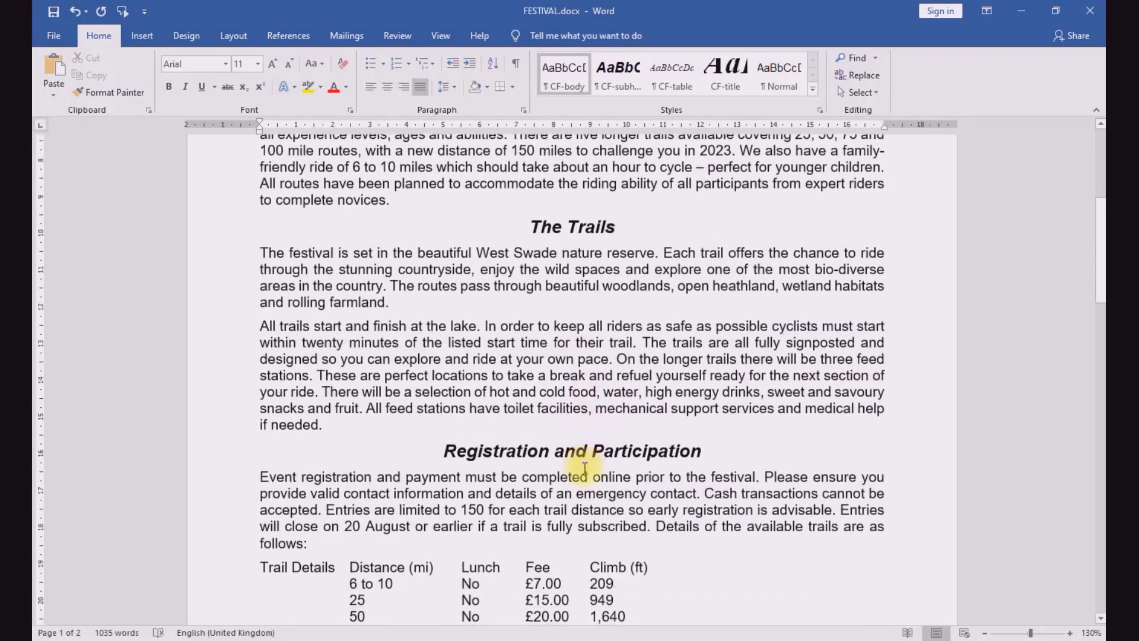
scroll(585, 469, down, 15)
scroll(582, 474, up, 4)
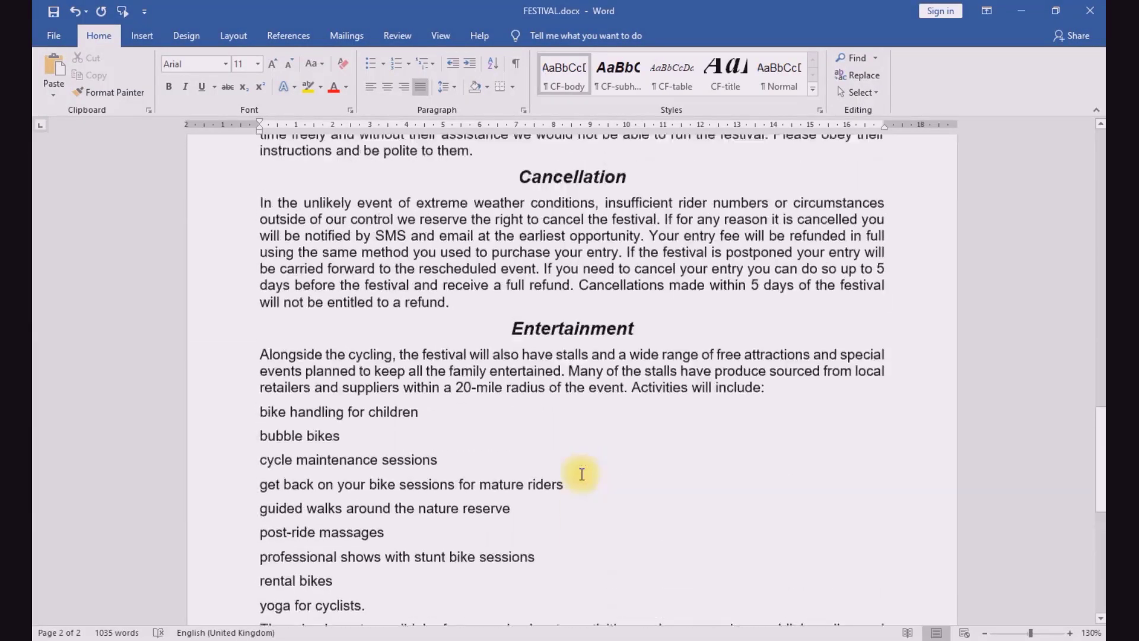
scroll(581, 474, down, 5)
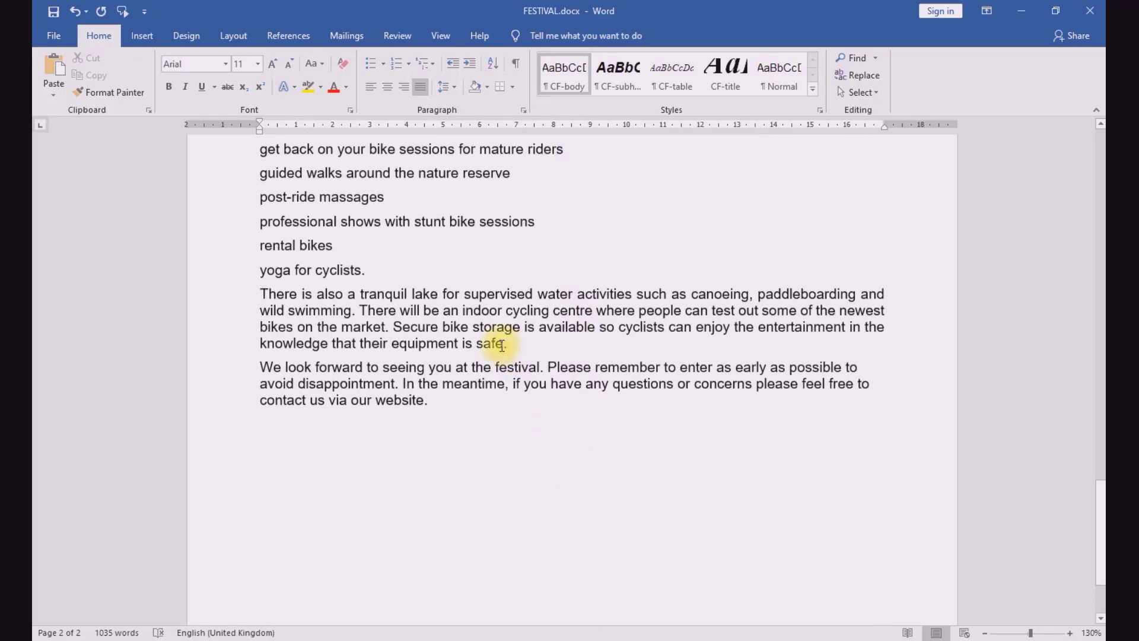
scroll(521, 356, up, 15)
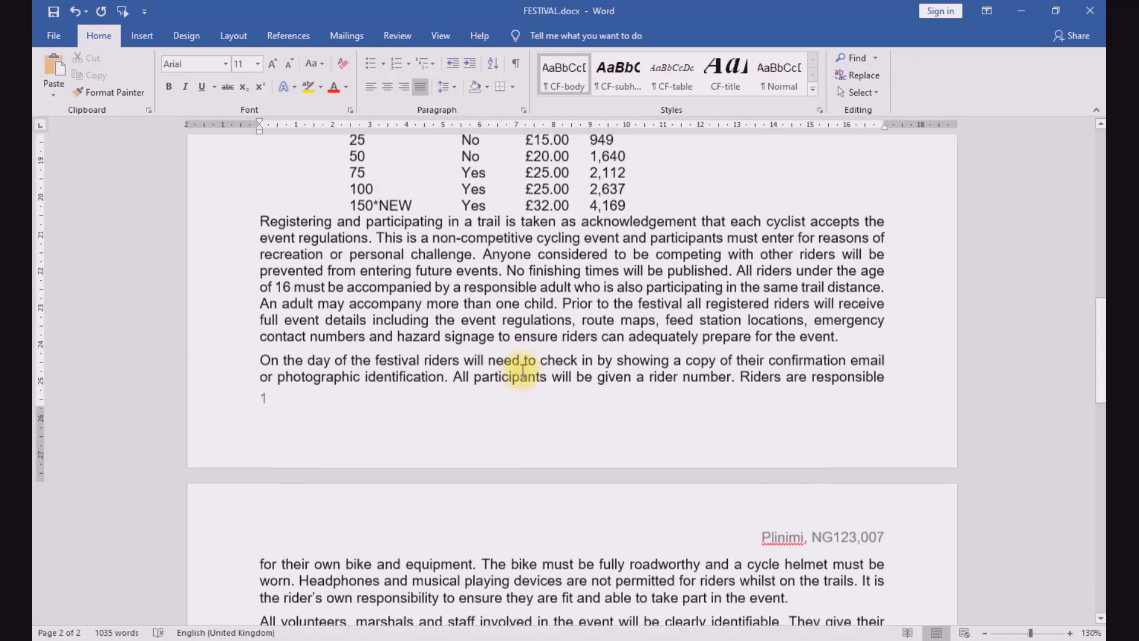
scroll(523, 371, up, 3)
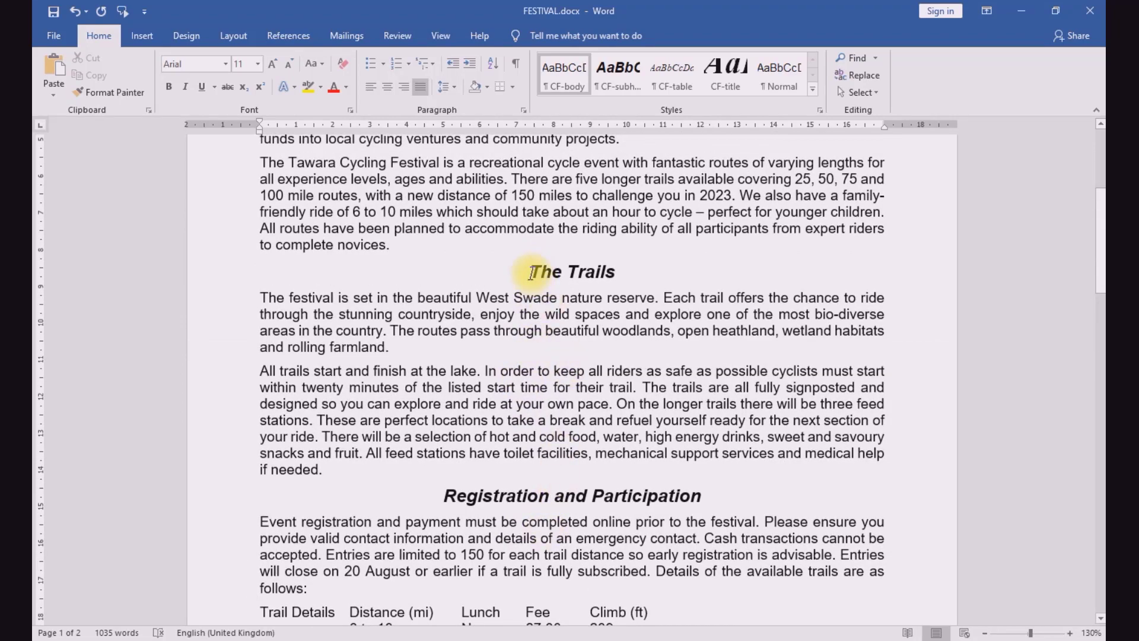
Step: Set the text from the subheading The Trails through "their equipment is safe." in two equal-width columns with 1.5 cm spacing
drag(531, 273, 501, 218)
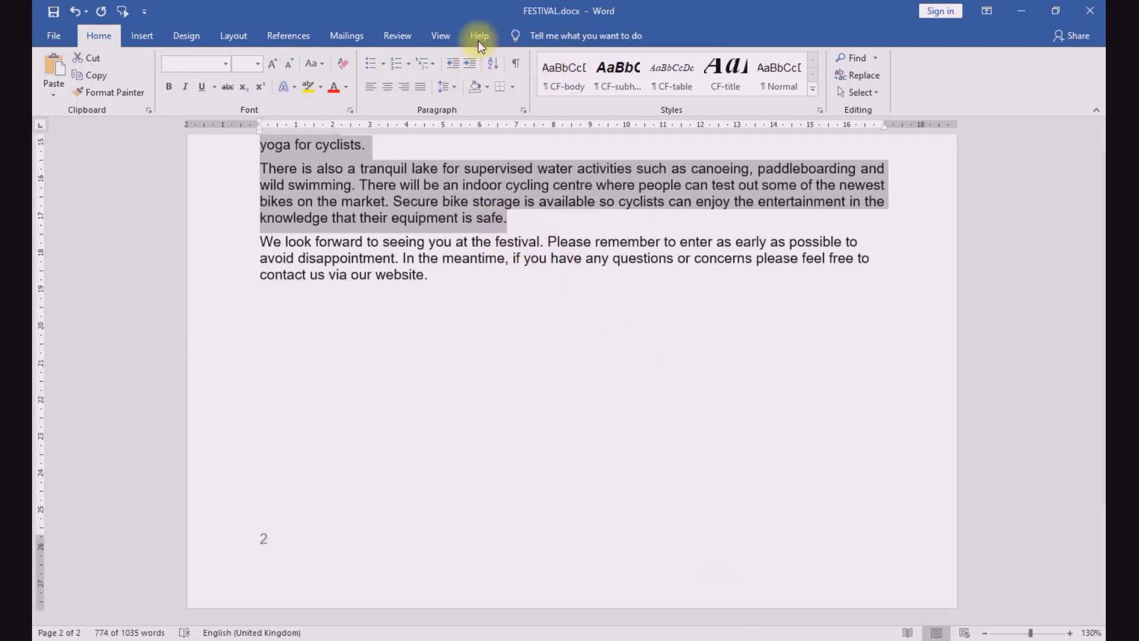
click(226, 37)
click(173, 71)
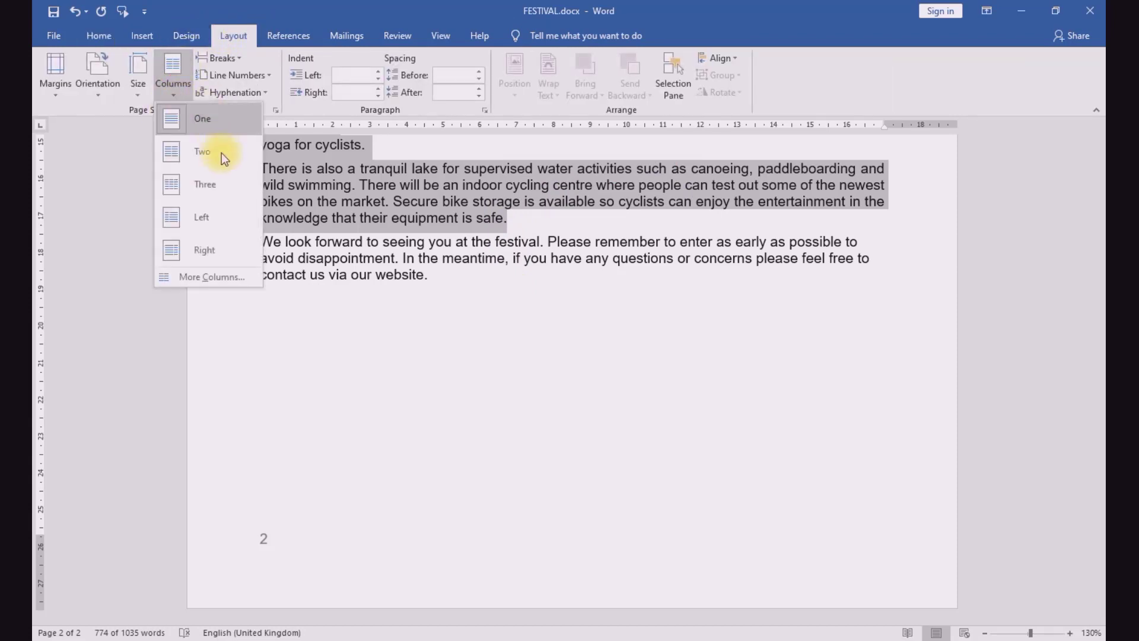
click(209, 277)
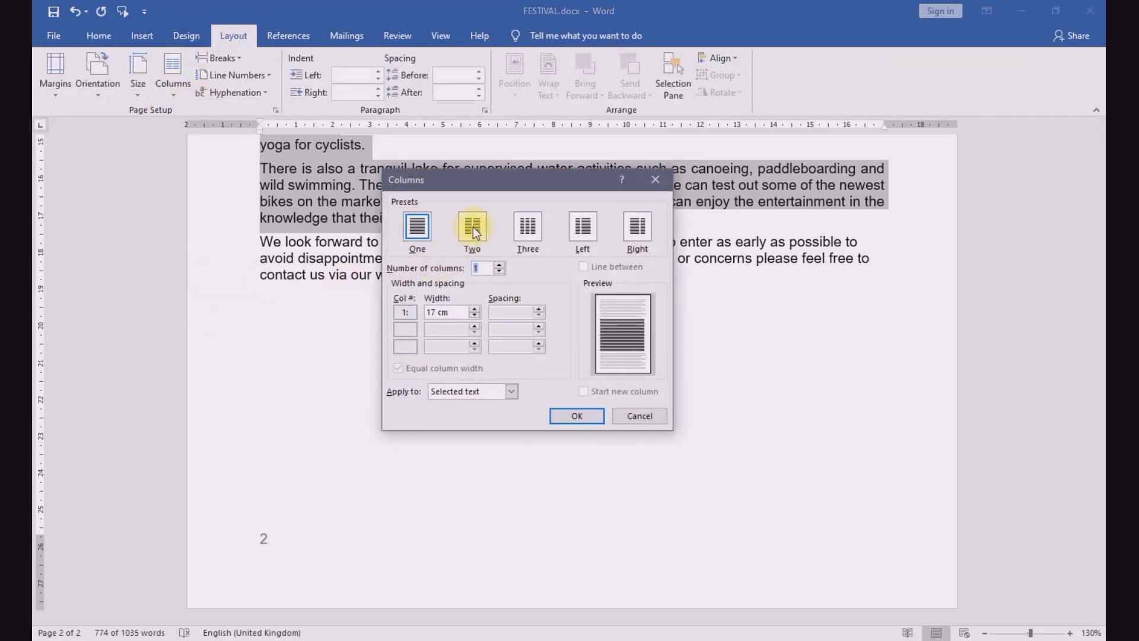
click(477, 232)
click(445, 636)
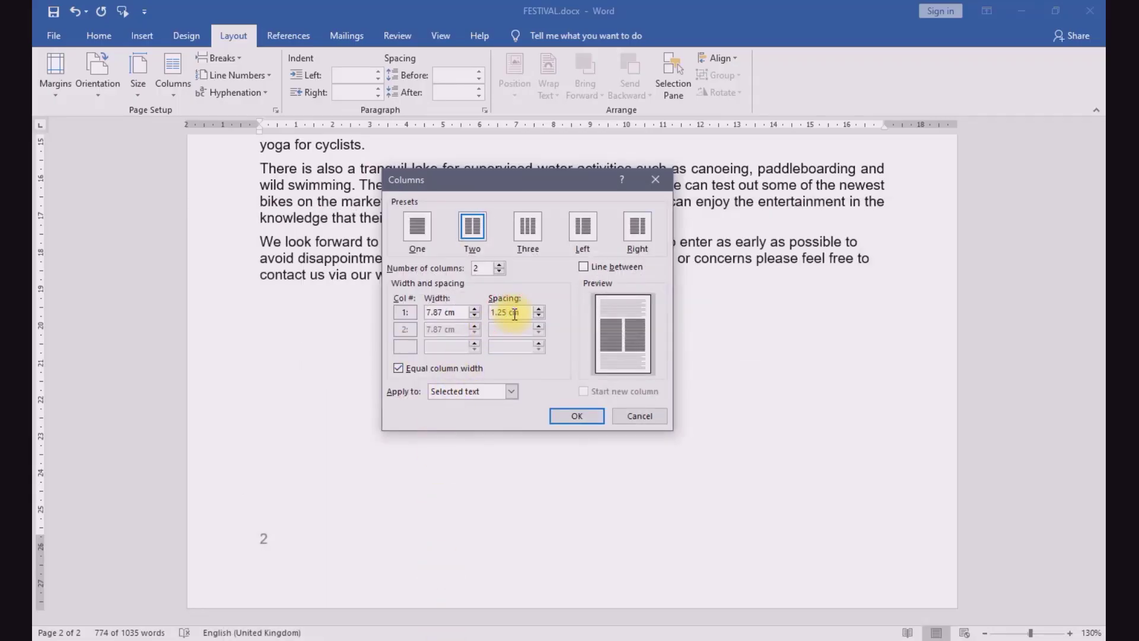
key(BackSpace)
text(5)
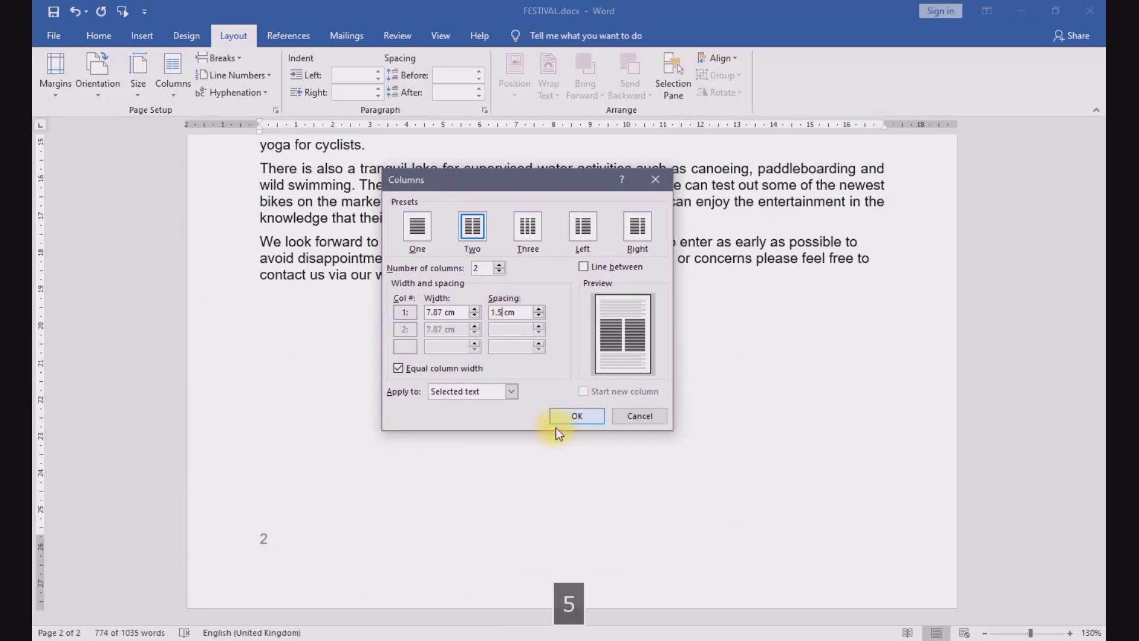
click(565, 416)
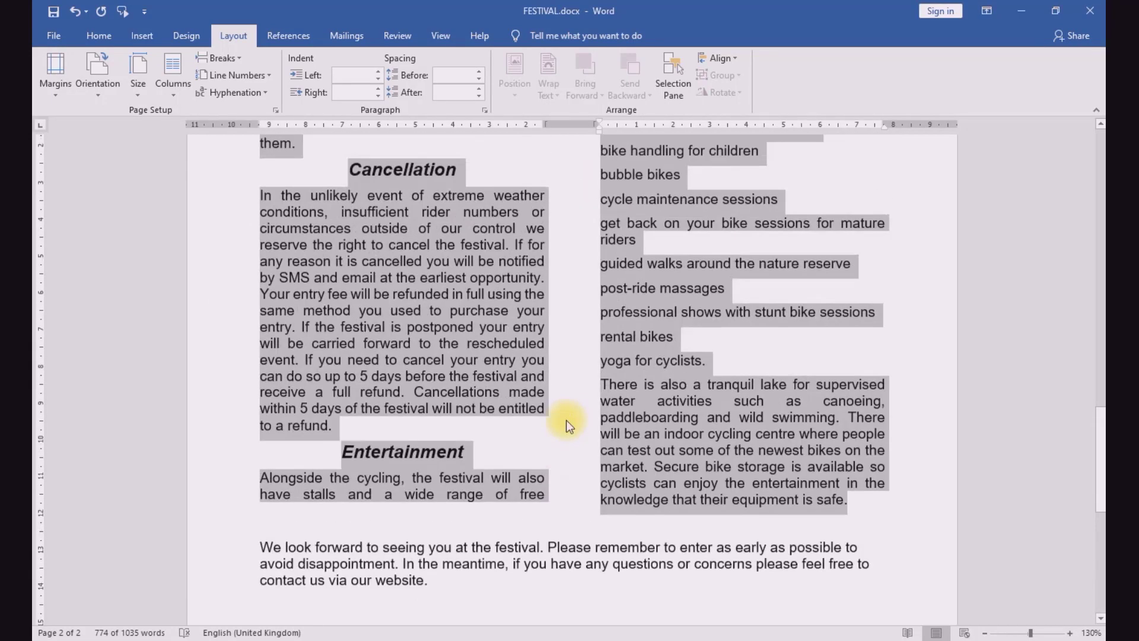
Step: Highlight "j2321rider.jpg" and select "All trails" in question 6 of the exam paper, and return to FESTIVAL.docx
key(alt+Tab)
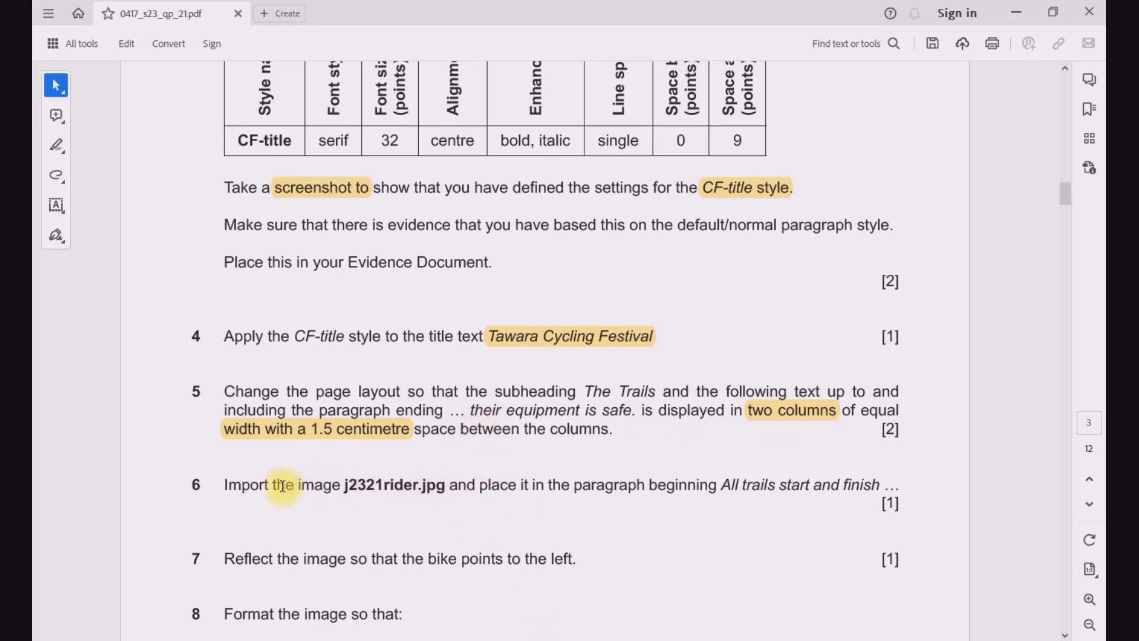
drag(345, 488, 447, 485)
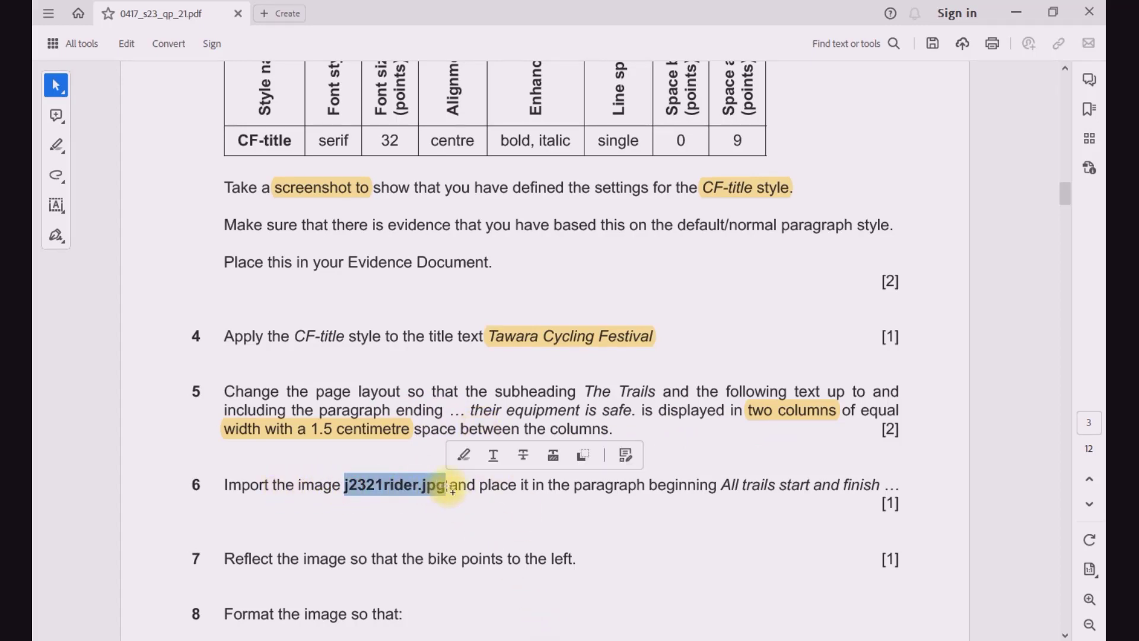
click(467, 459)
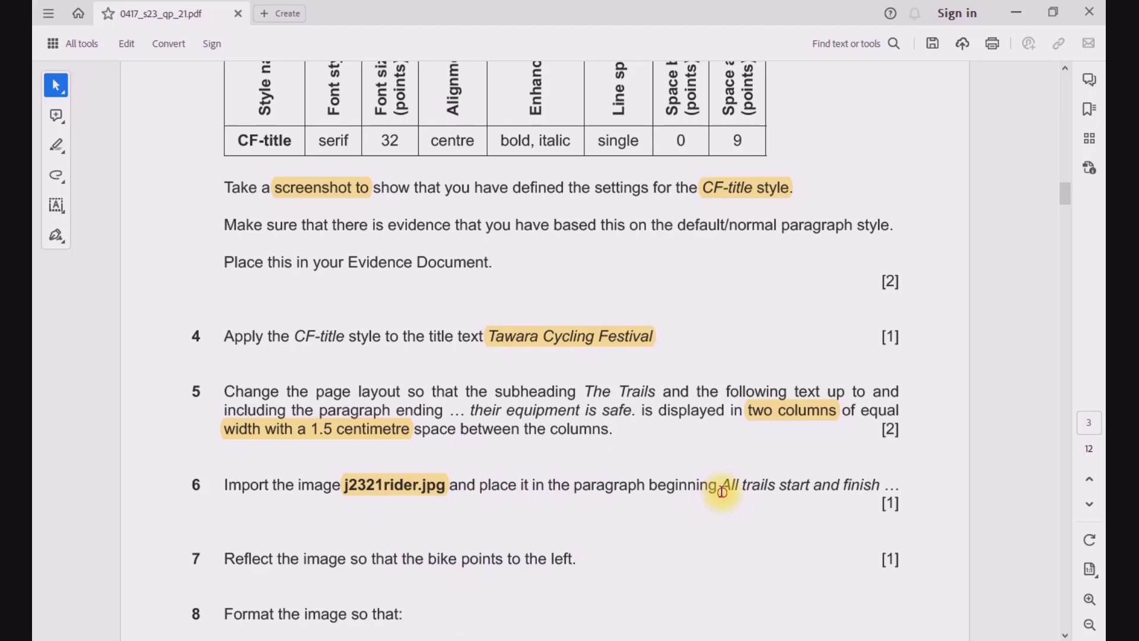
drag(722, 492, 774, 485)
mouse_move(550, 640)
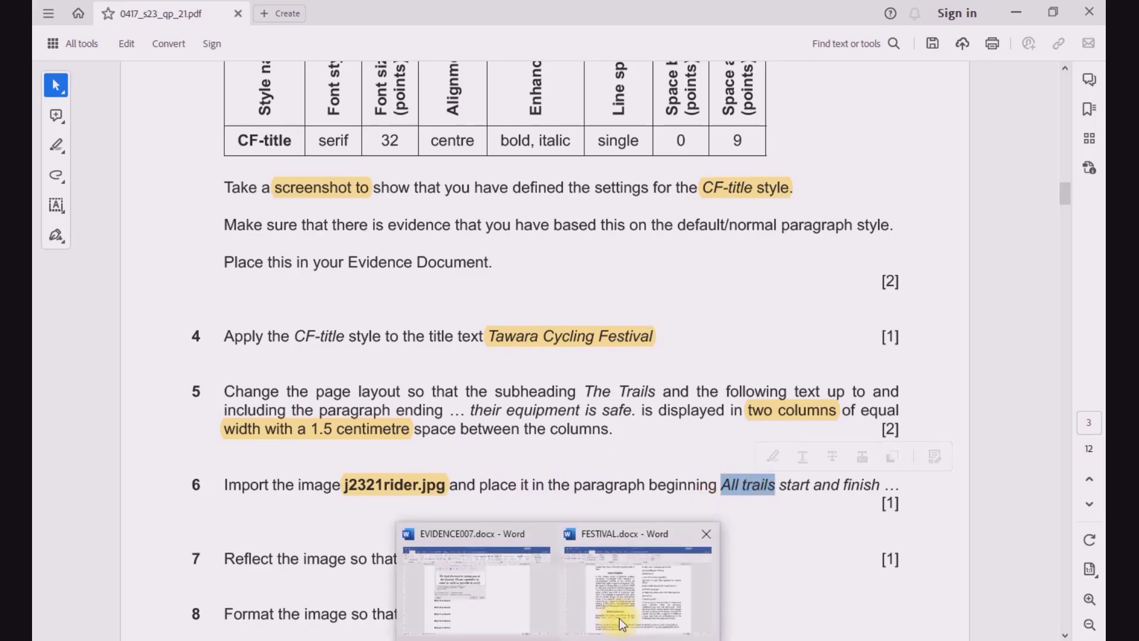
click(621, 624)
Step: Search FESTIVAL.docx for "all t", go to the paragraph beginning "All trails start and finish", and close the search
click(455, 455)
scroll(455, 455, up, 5)
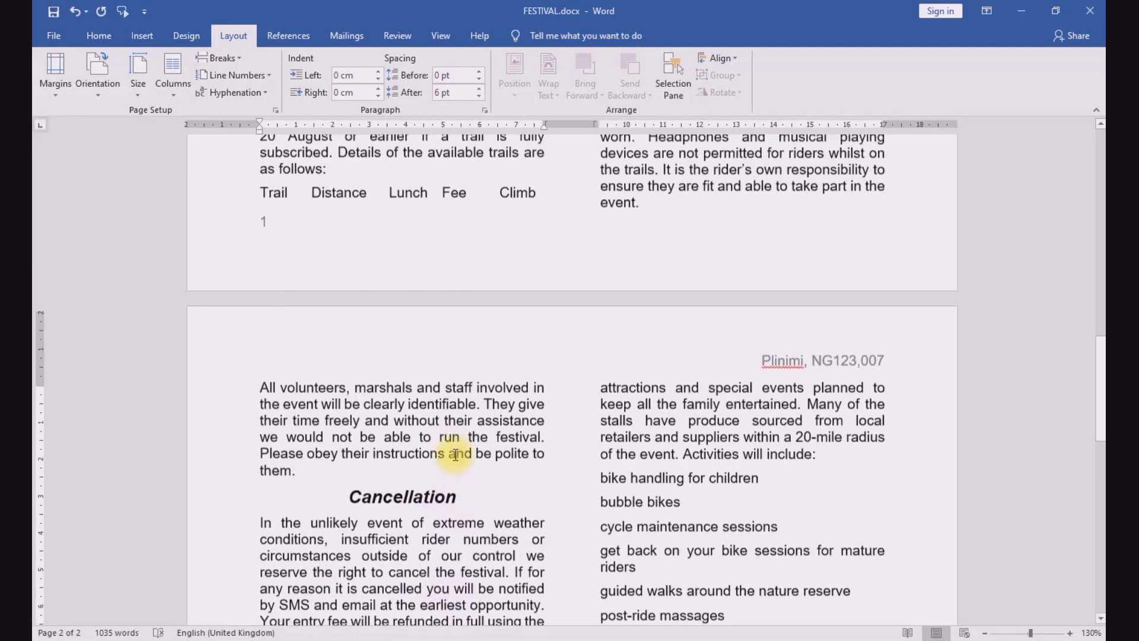
scroll(455, 454, up, 1)
scroll(454, 455, up, 15)
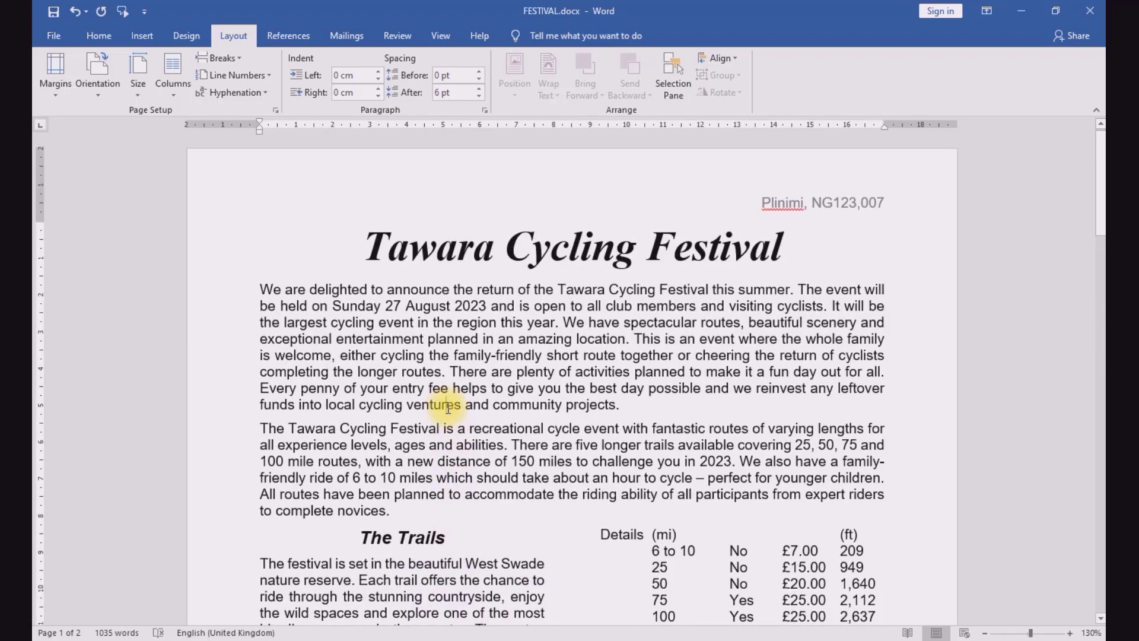
key(ctrl+f)
text(a)
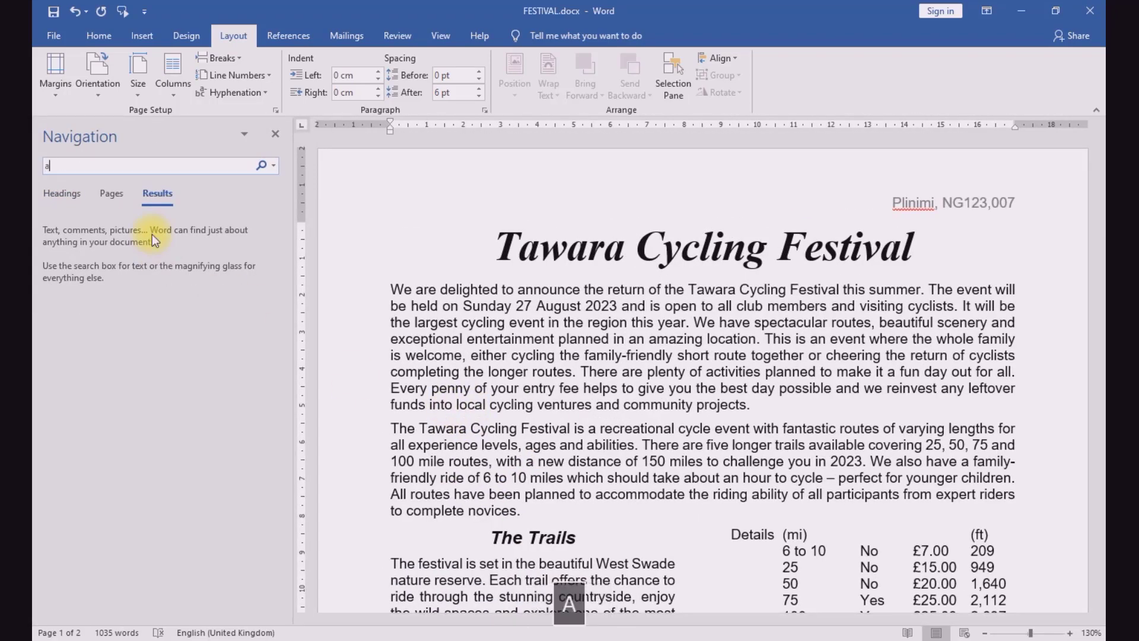
text(ll t)
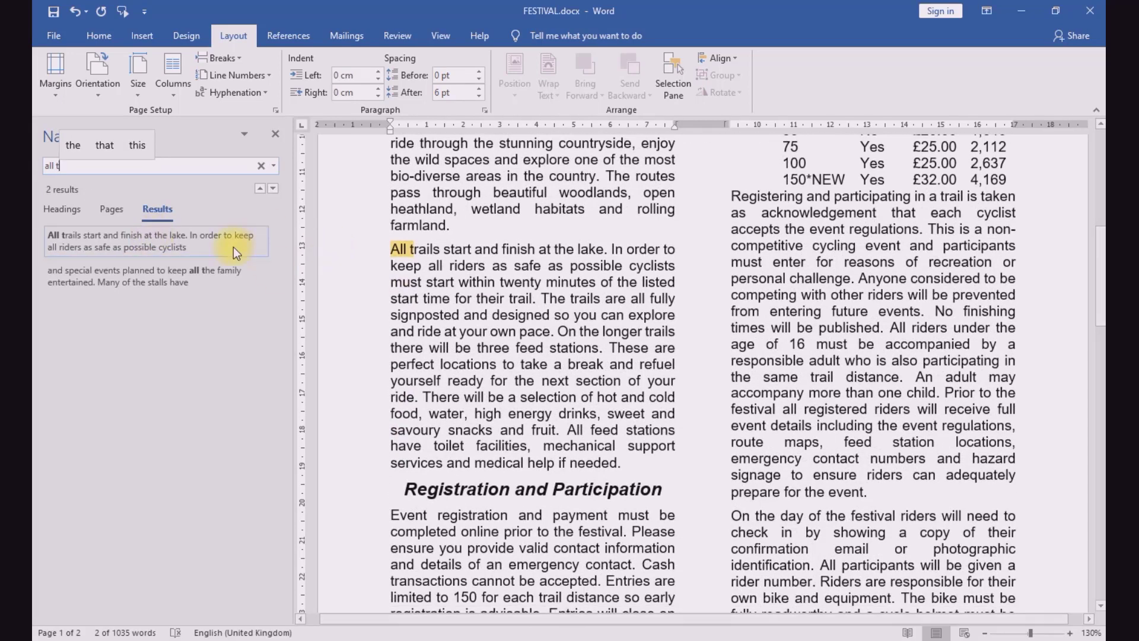
click(189, 246)
click(405, 265)
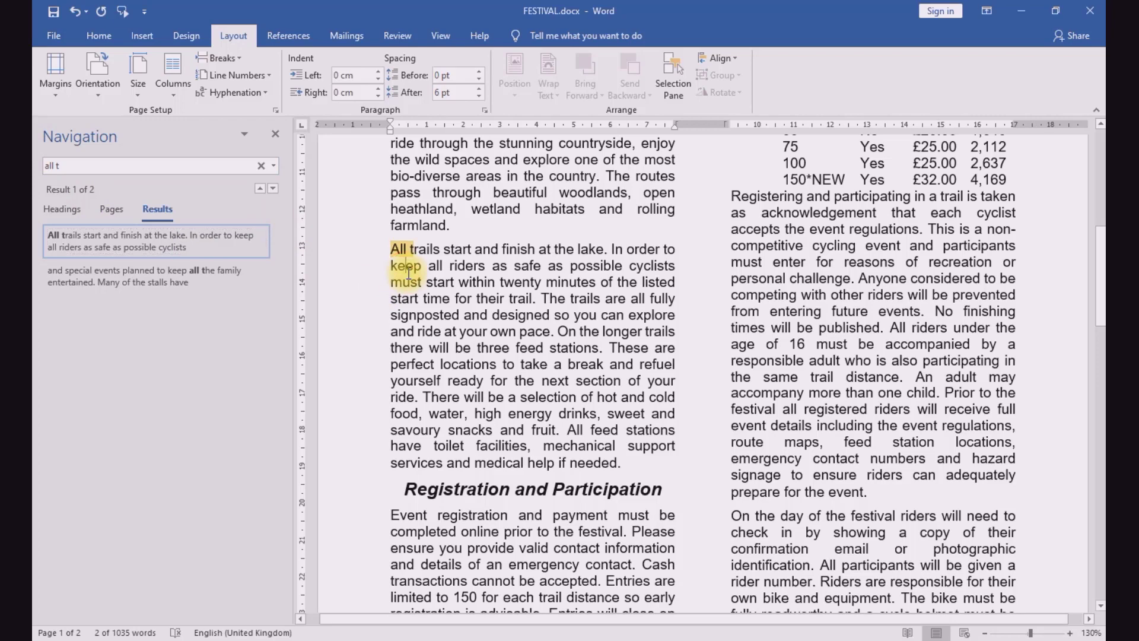
scroll(409, 270, up, 5)
scroll(410, 274, down, 3)
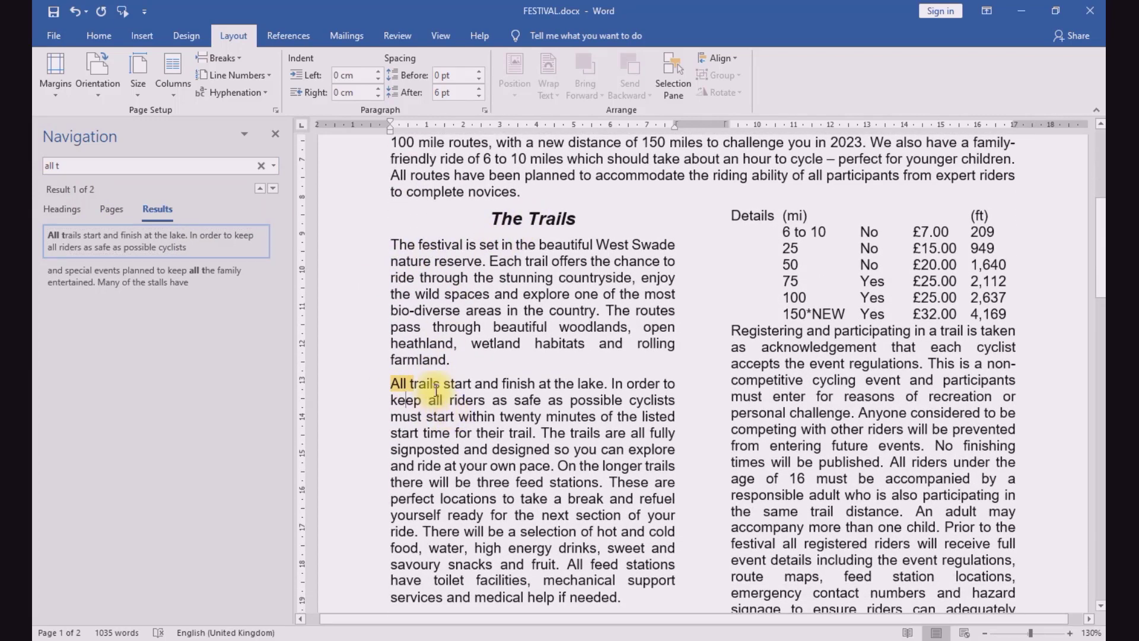
click(275, 134)
Step: Reread the image placement instruction in question 6 of the exam paper and return to FESTIVAL.docx
key(alt+Tab)
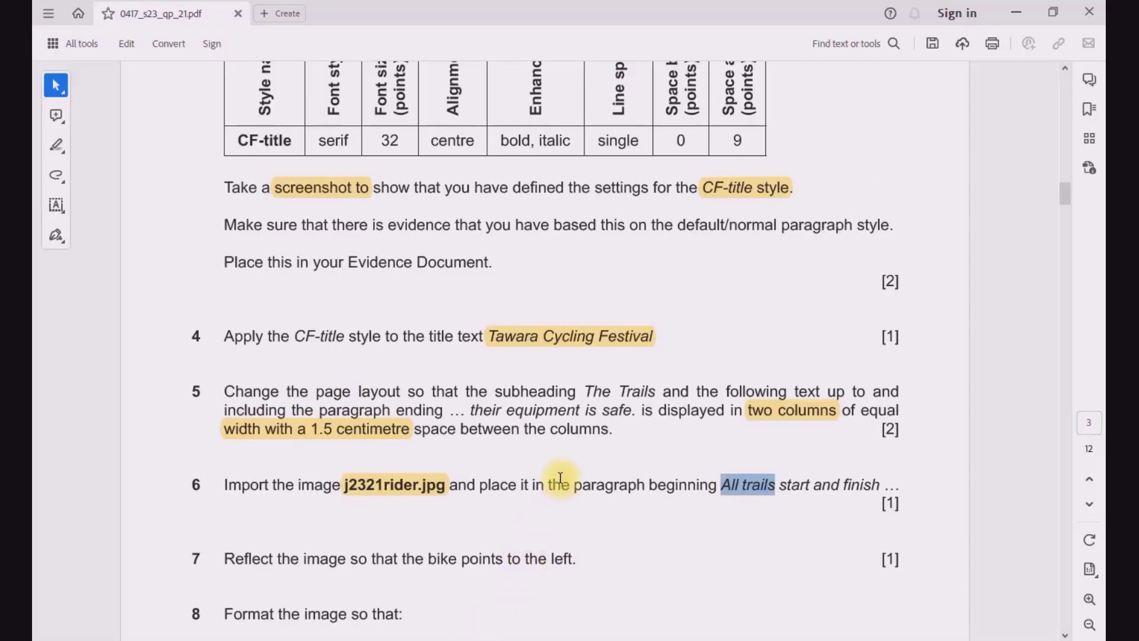
drag(479, 486, 693, 491)
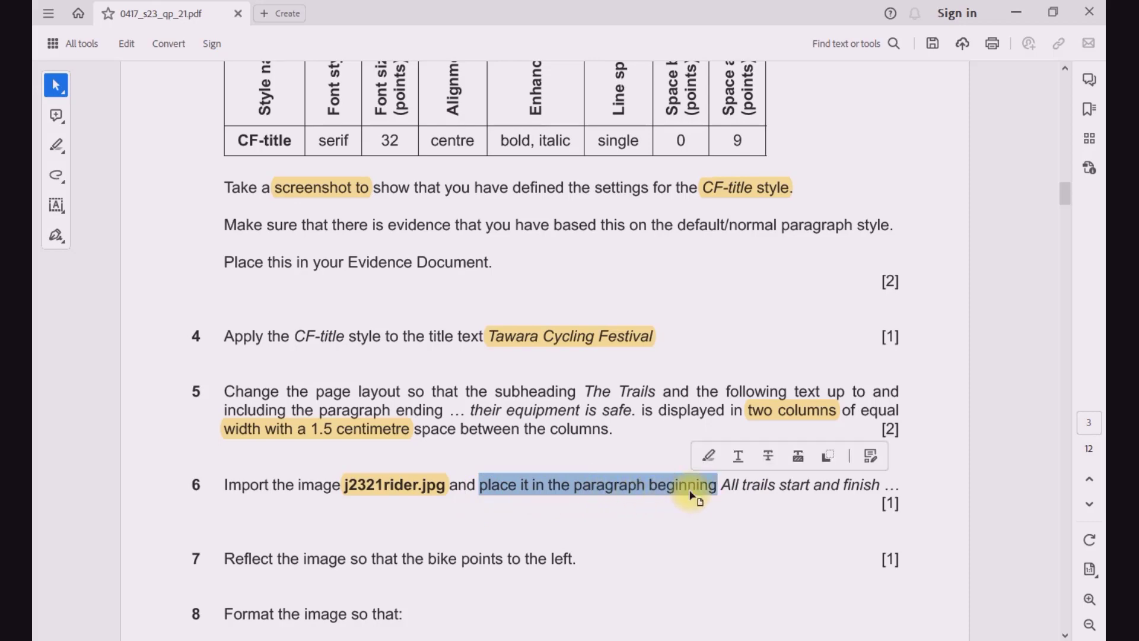
click(402, 494)
click(593, 600)
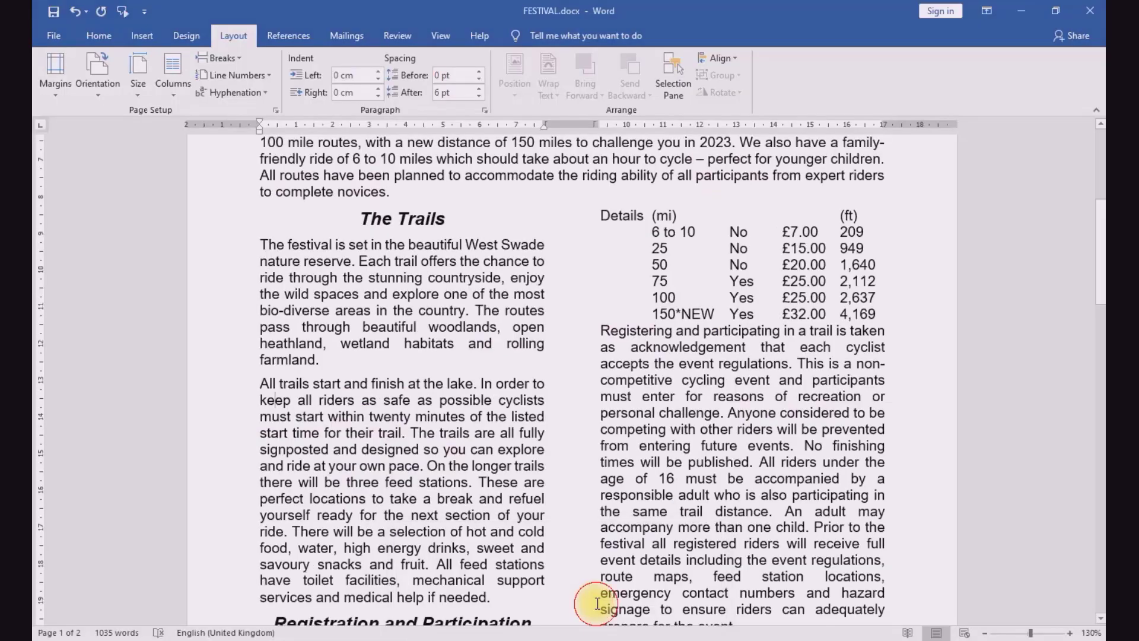
Step: Insert the picture j2321rider.jpg from the 0417_21 source files folder at the start of the paragraph beginning "All trails start and finish"
click(259, 383)
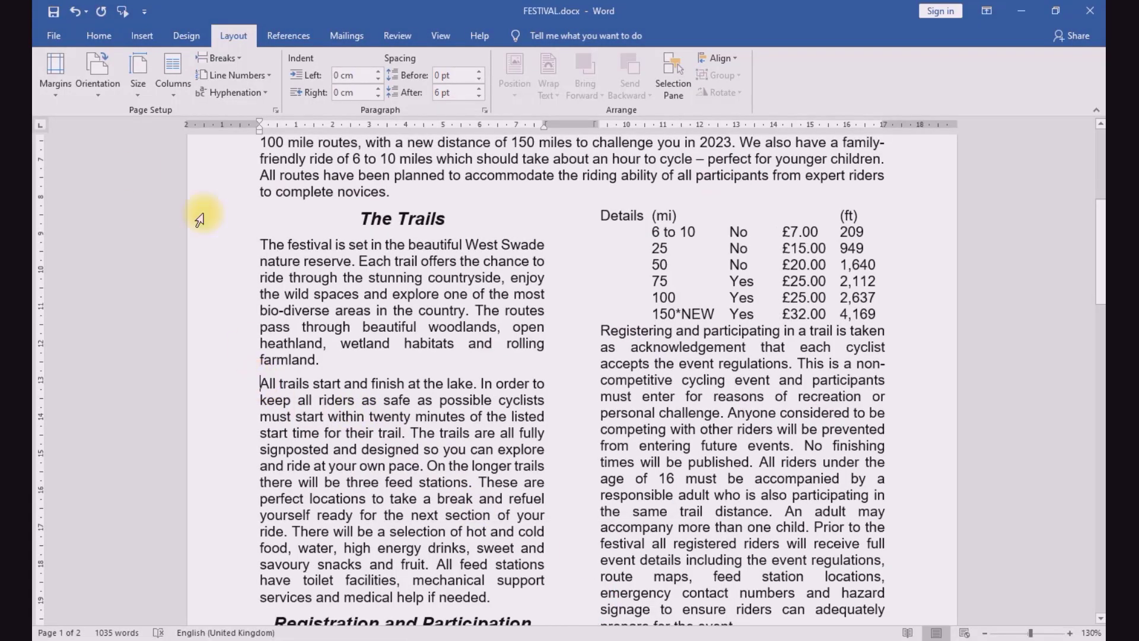
click(101, 36)
click(137, 37)
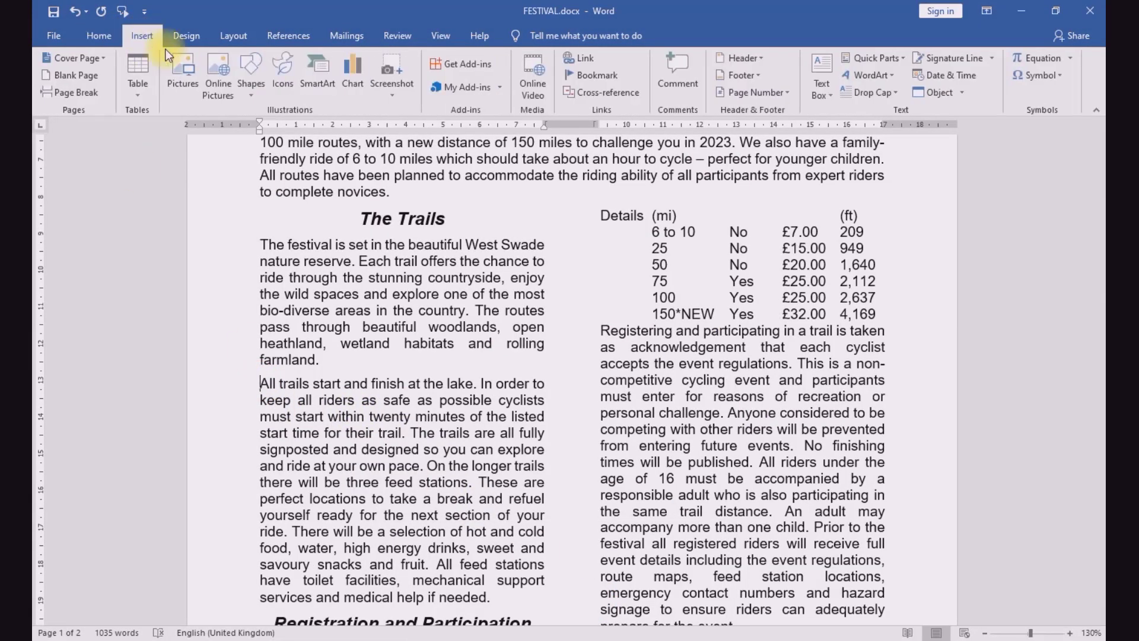
click(180, 74)
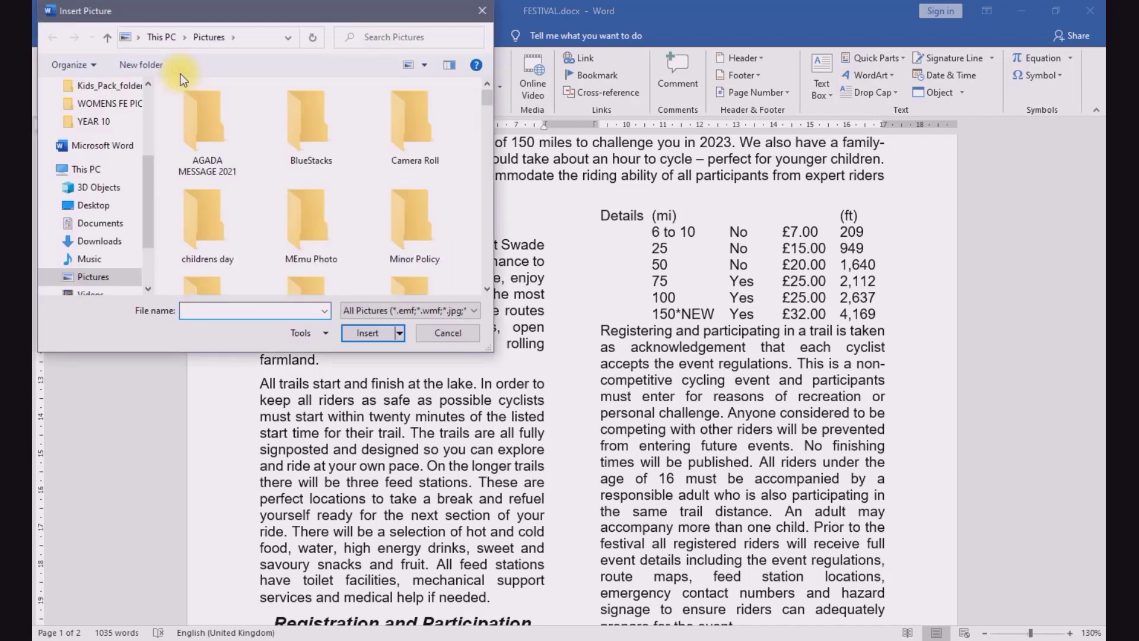
click(107, 206)
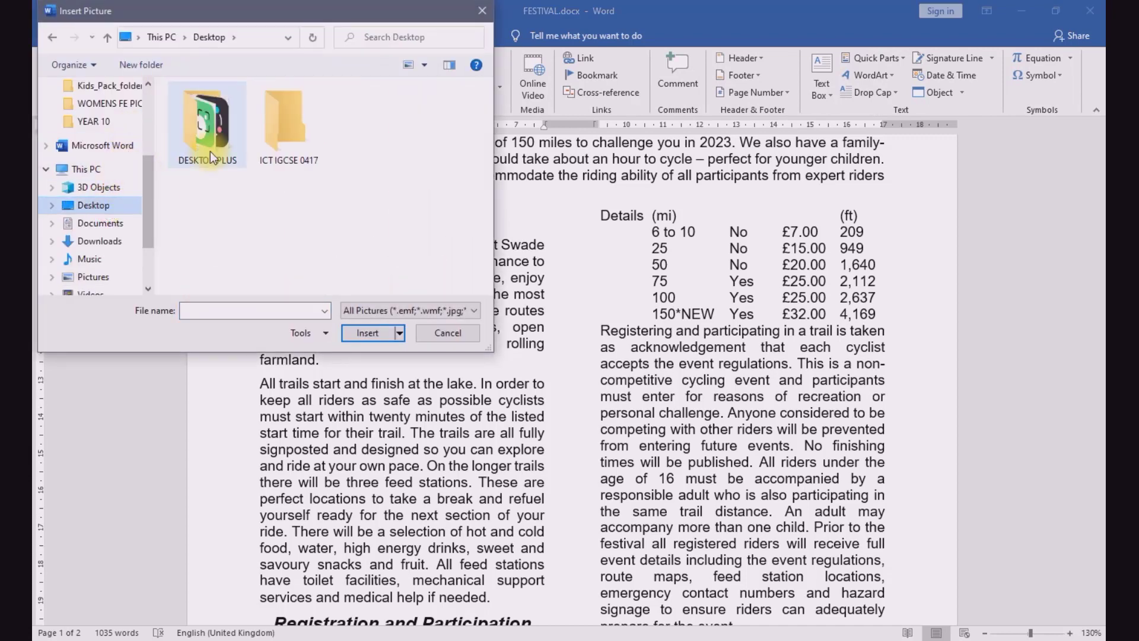
double_click(276, 133)
double_click(225, 110)
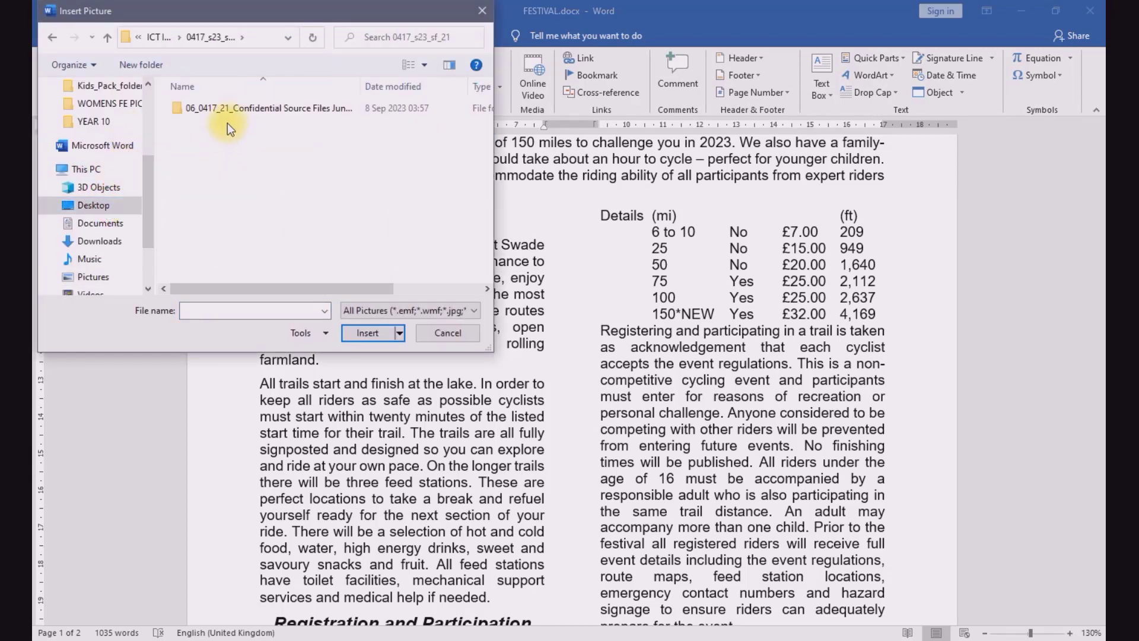
double_click(232, 109)
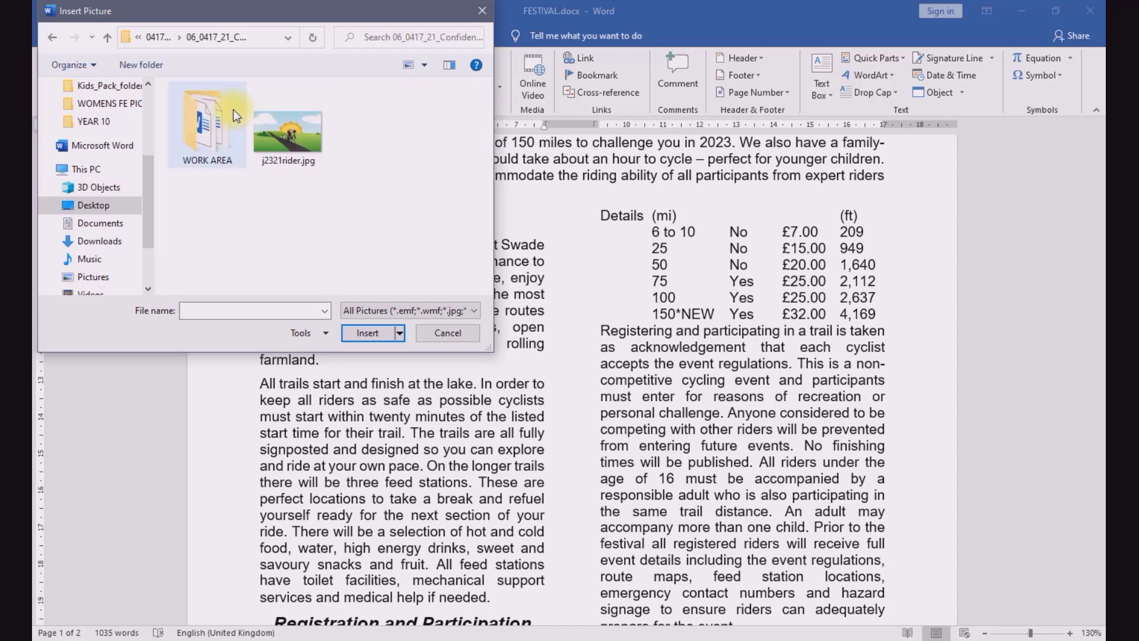
click(286, 141)
click(366, 333)
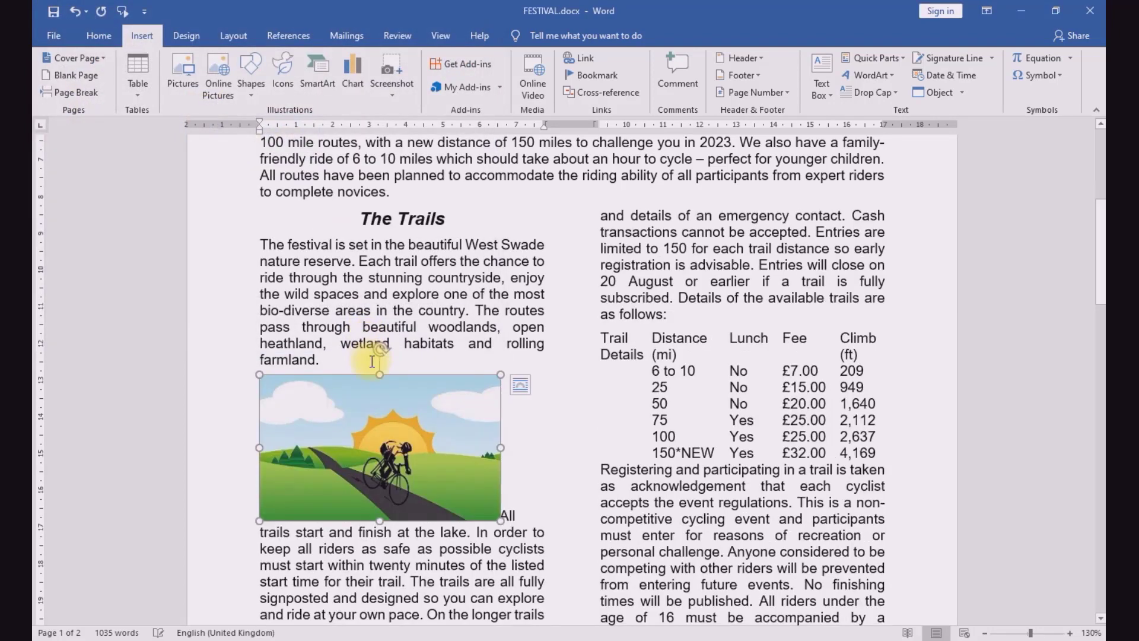
Step: Check question 7 of the exam paper for the image reflection required, and return to FESTIVAL.docx
click(454, 640)
click(508, 521)
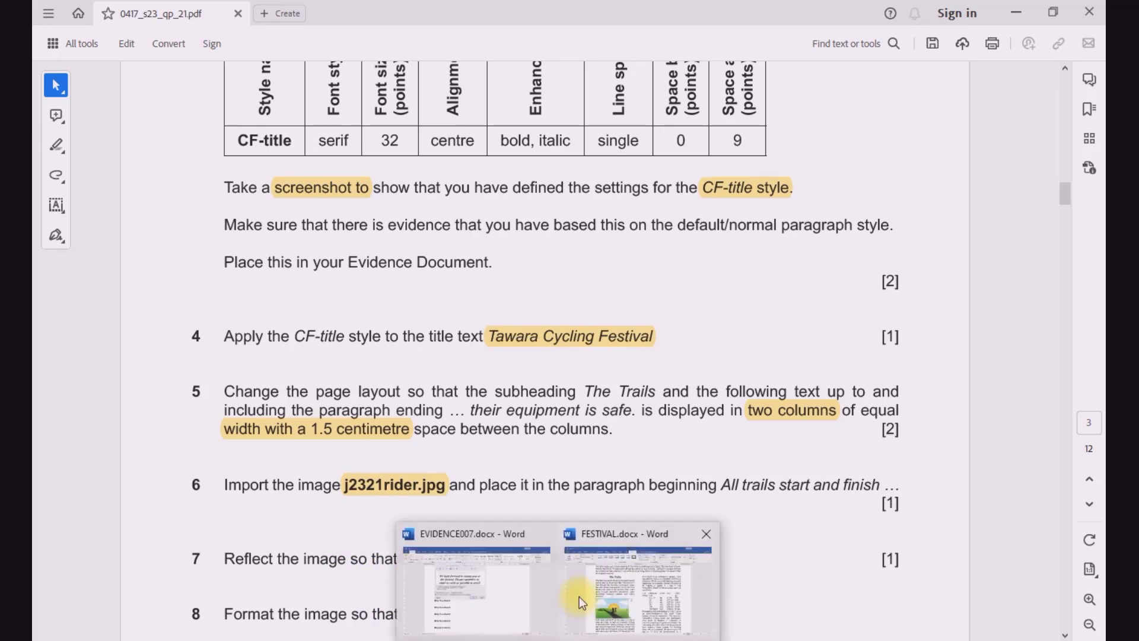
click(580, 601)
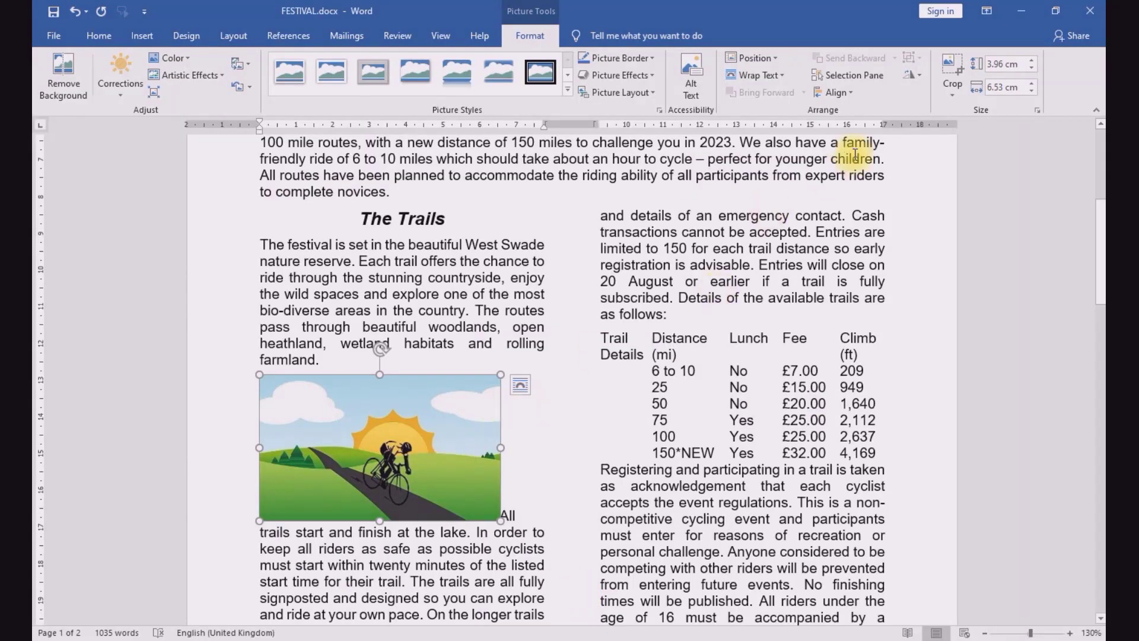
Step: Flip the cyclist picture horizontally so that the bike points to the left
click(918, 76)
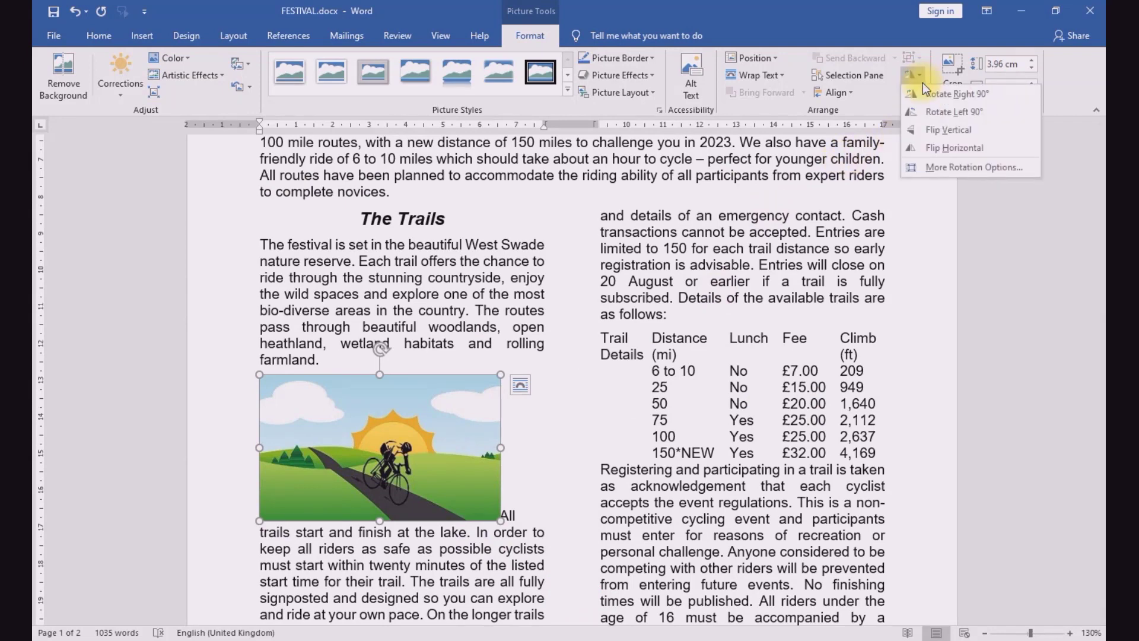
click(943, 147)
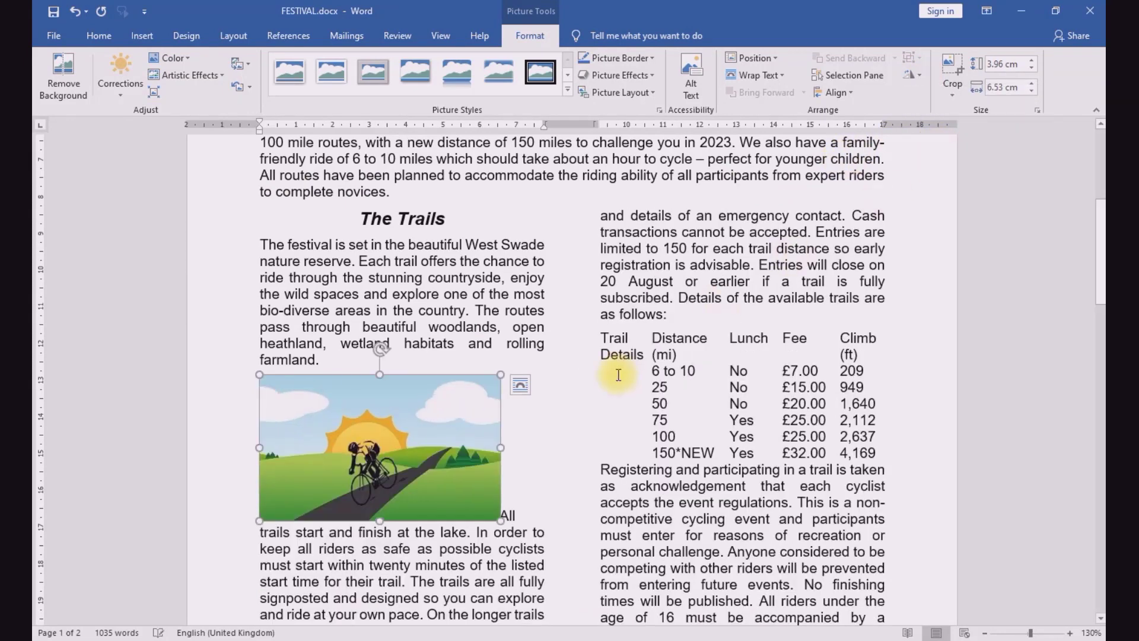
Step: Switch to the exam paper and highlight the word "left" in question 7 and "image" in question 8
click(442, 640)
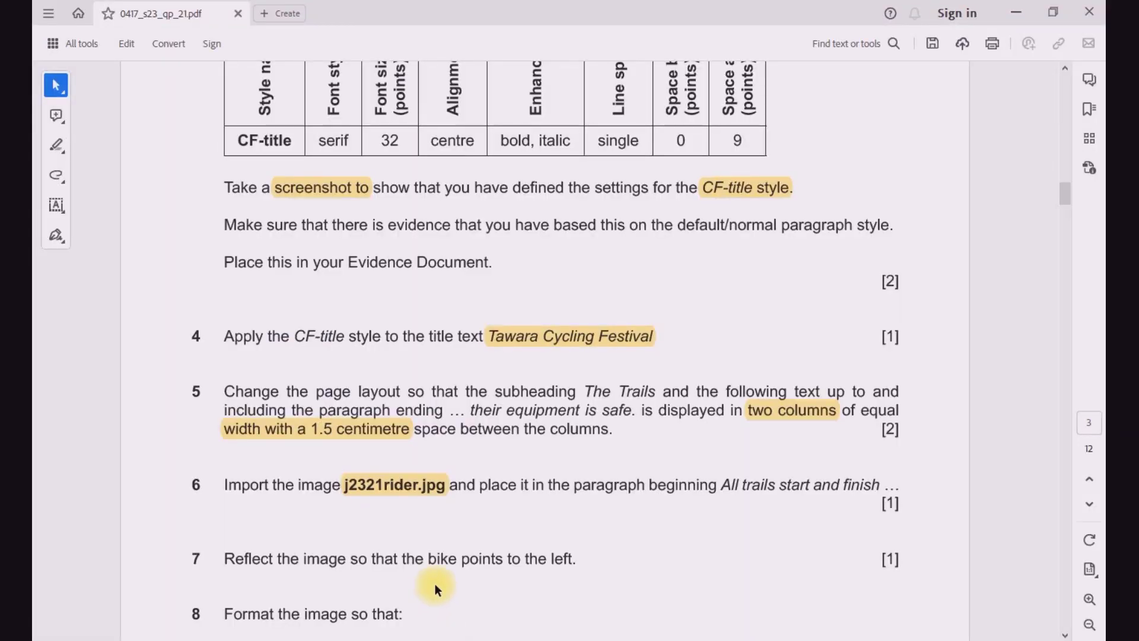
scroll(427, 543, down, 3)
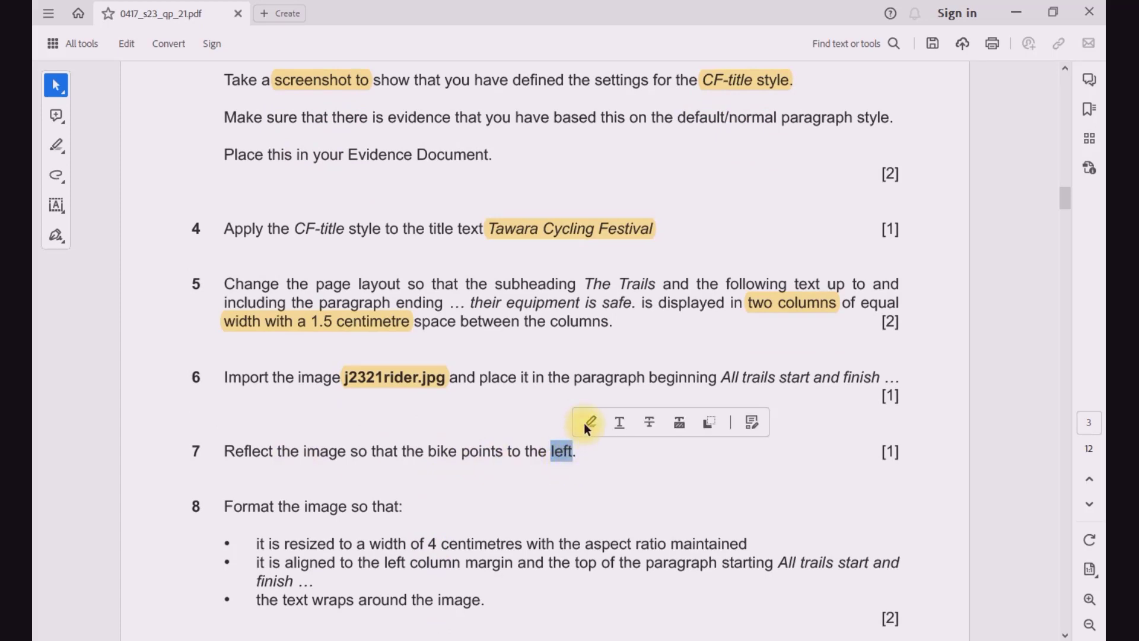
click(589, 423)
scroll(324, 498, down, 4)
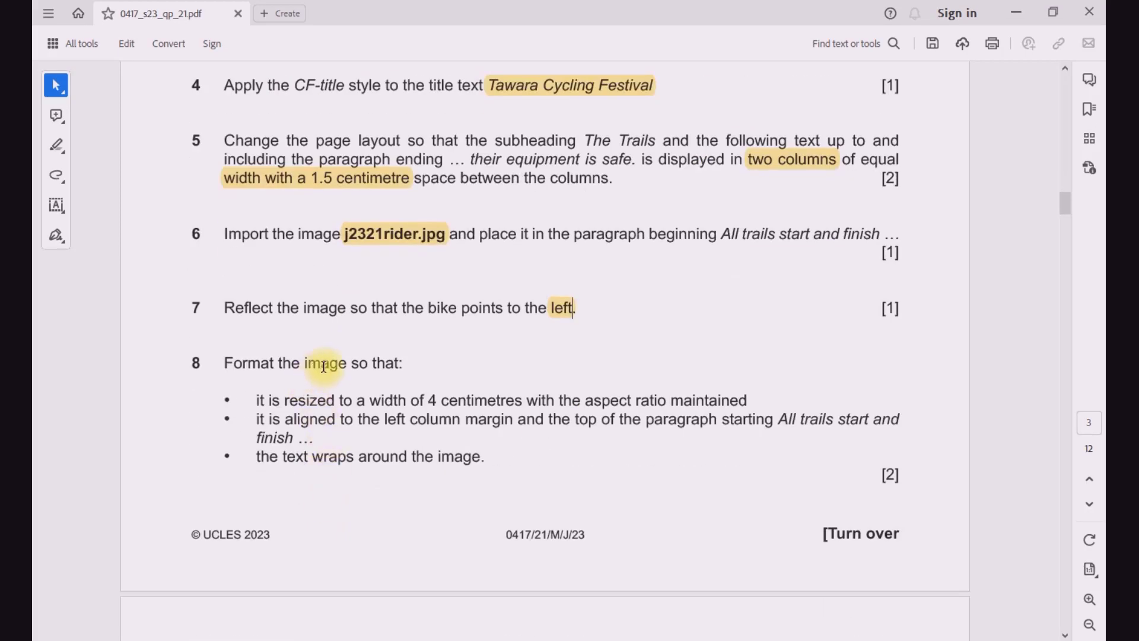
drag(305, 364, 339, 364)
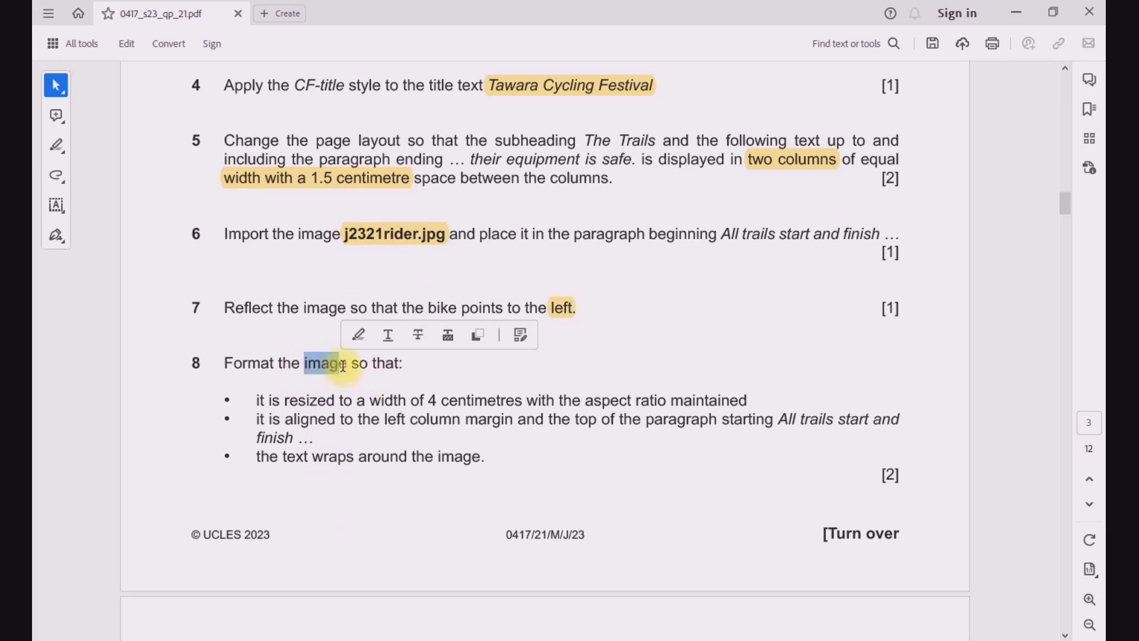
click(363, 335)
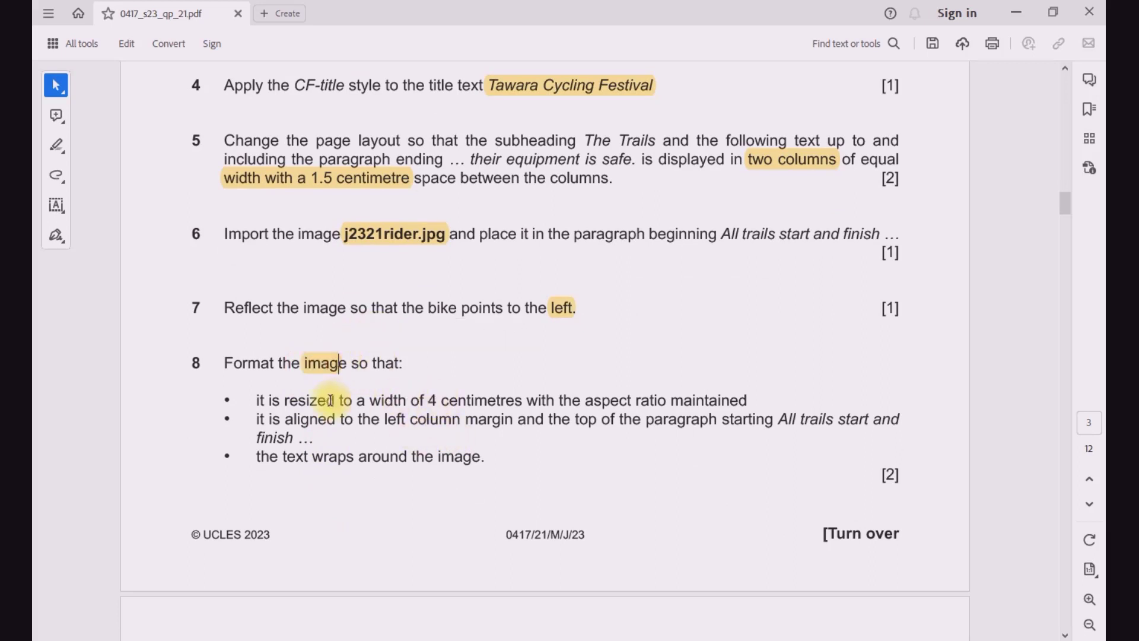
Step: Mark the required width in question 8, return to FESTIVAL.docx and set the cyclist picture's absolute width to 4 cm
drag(428, 400, 522, 401)
mouse_move(555, 638)
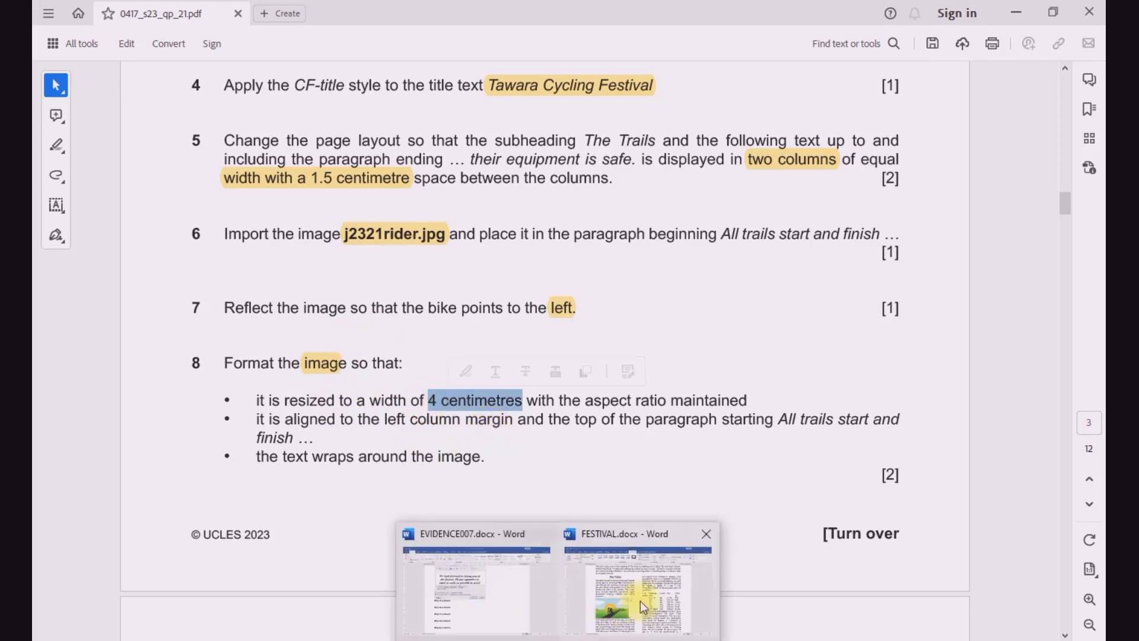
click(623, 581)
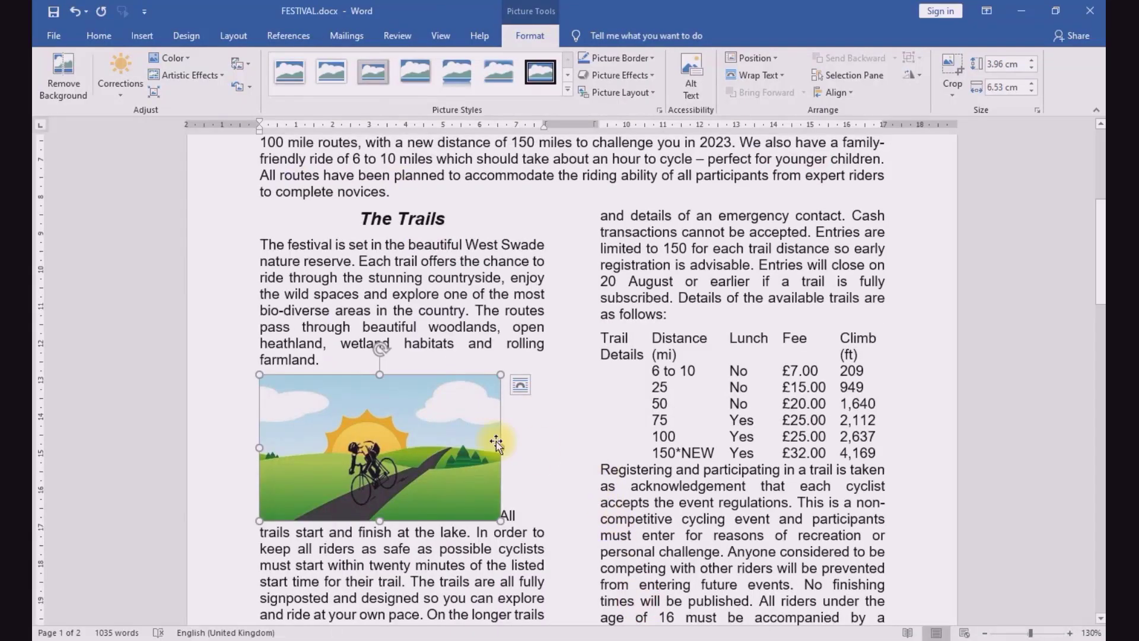
click(1037, 110)
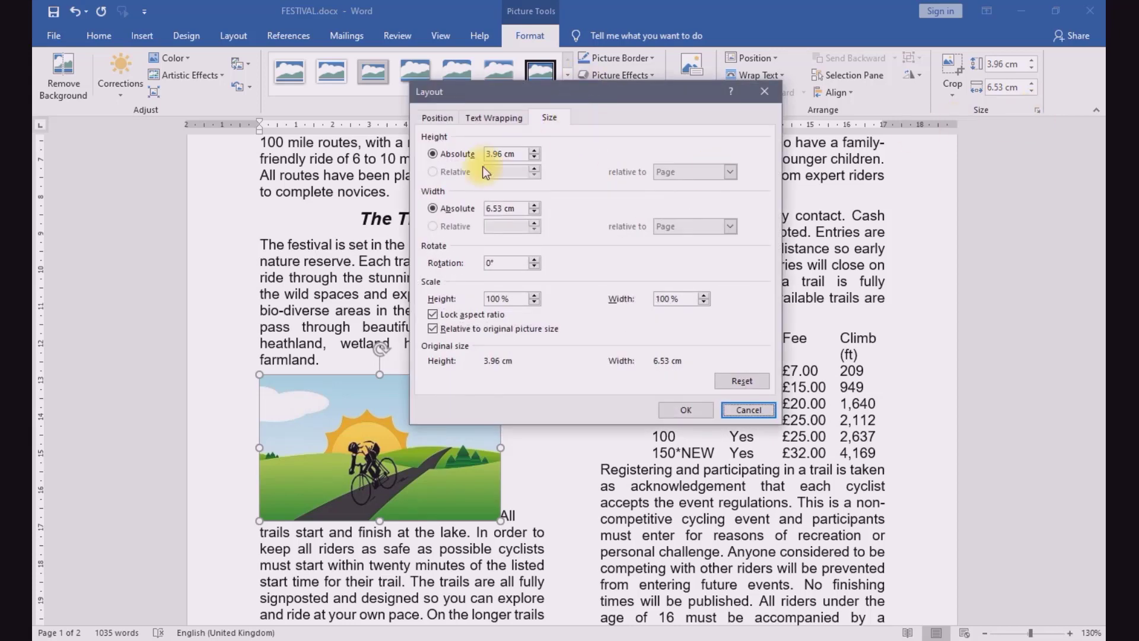
double_click(501, 208)
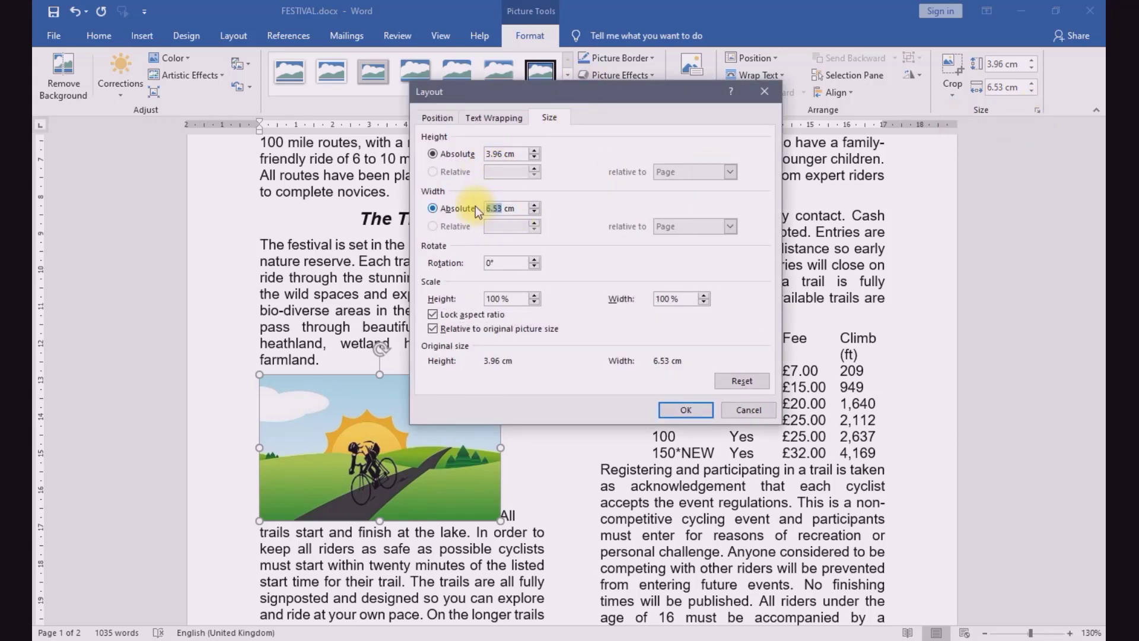
text(4)
key(Return)
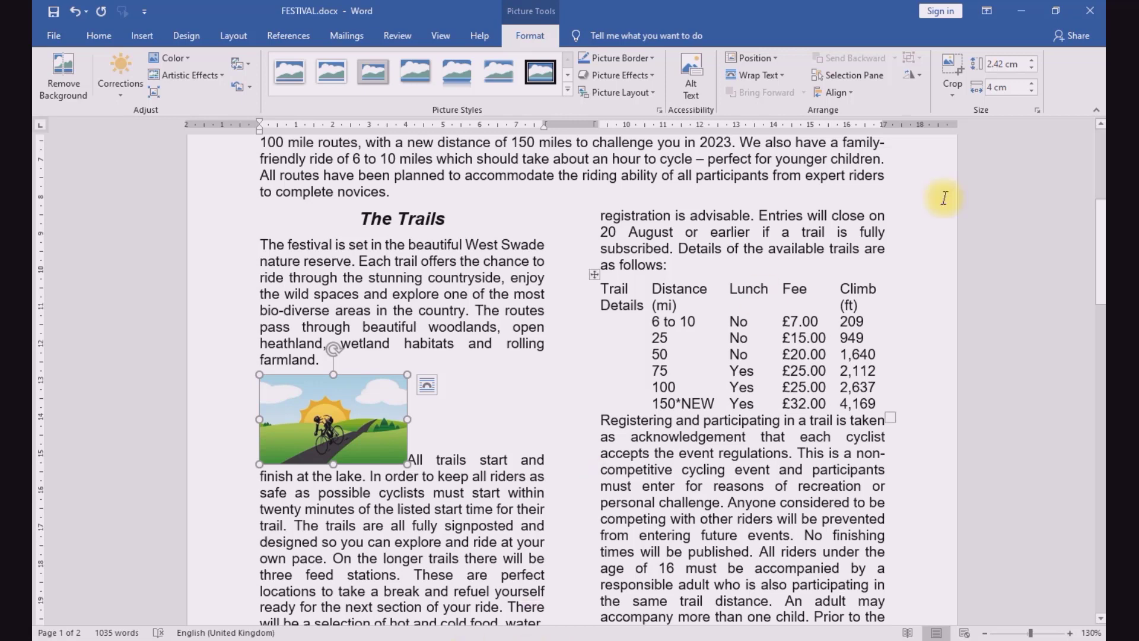
Step: Check the picture's size and aspect ratio lock against the formatting requirements in question 8 of the exam paper, and close the size settings
click(1037, 110)
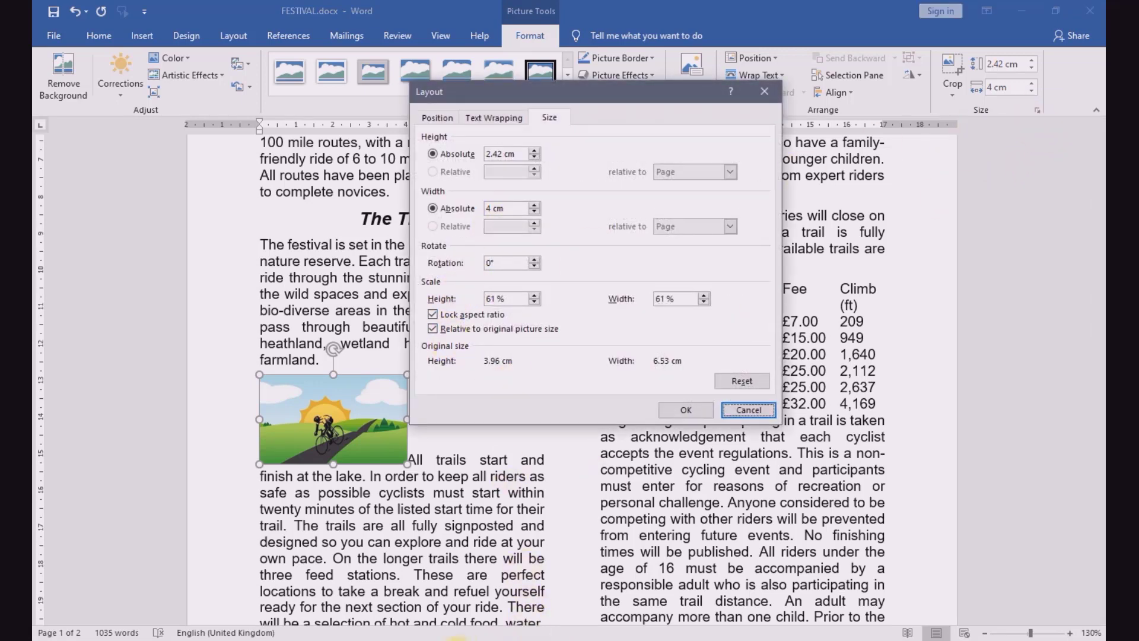
click(458, 640)
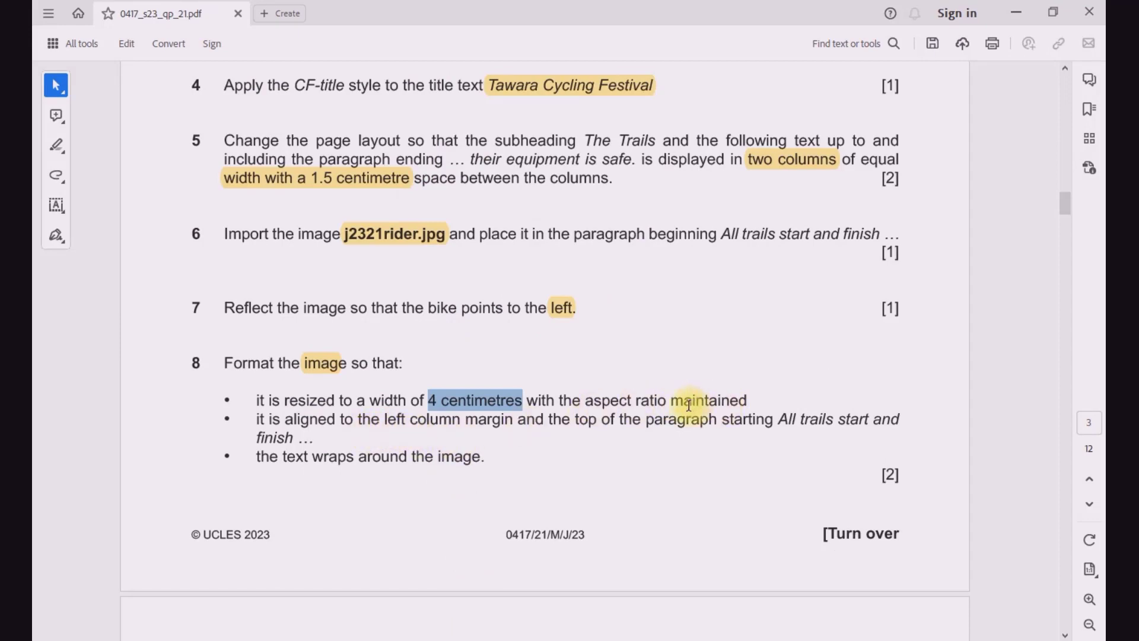
drag(584, 402, 746, 401)
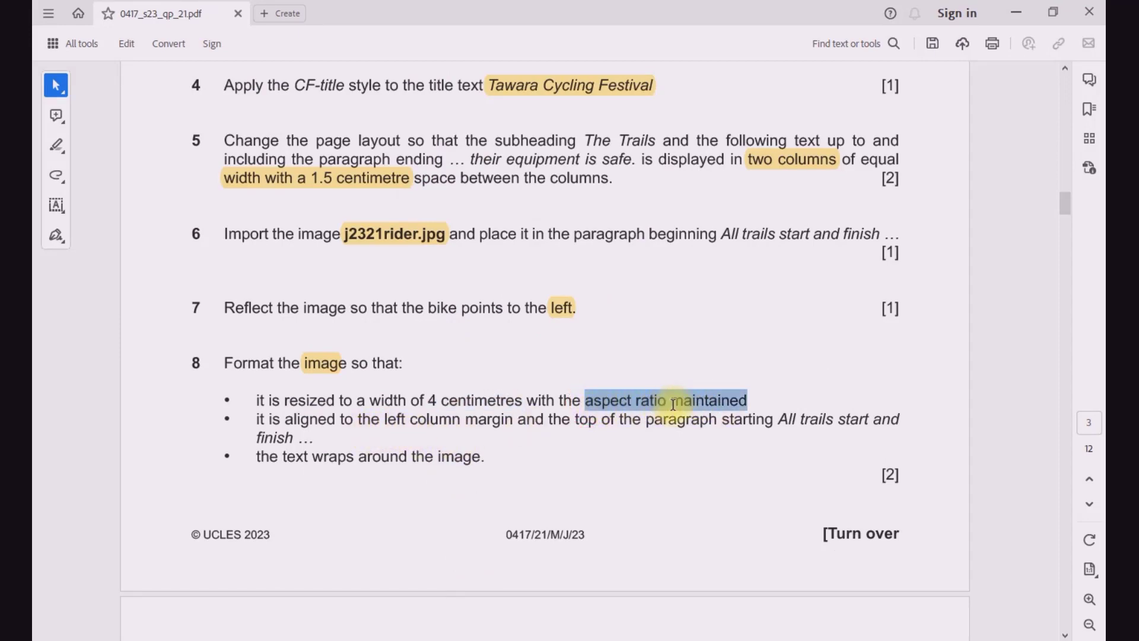
click(363, 415)
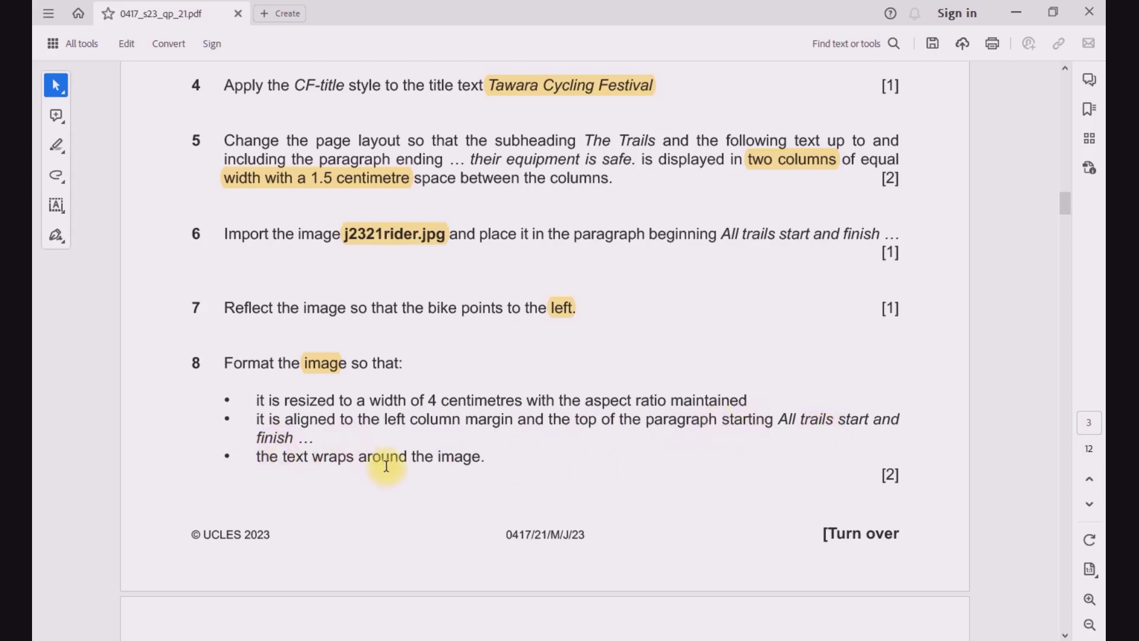
mouse_move(566, 637)
click(626, 596)
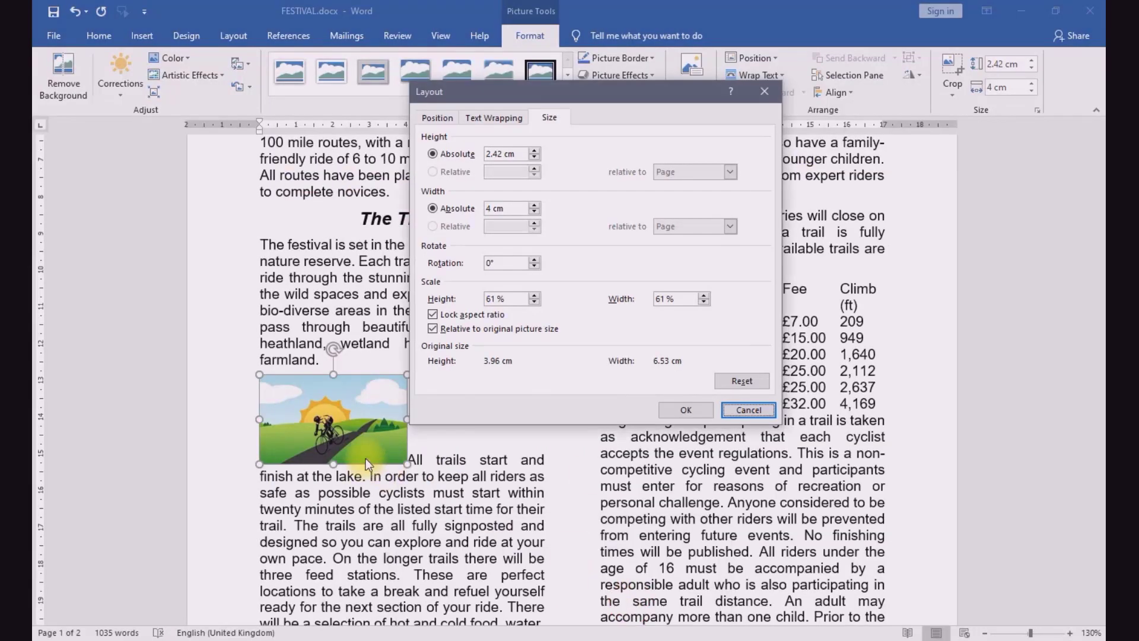
click(693, 412)
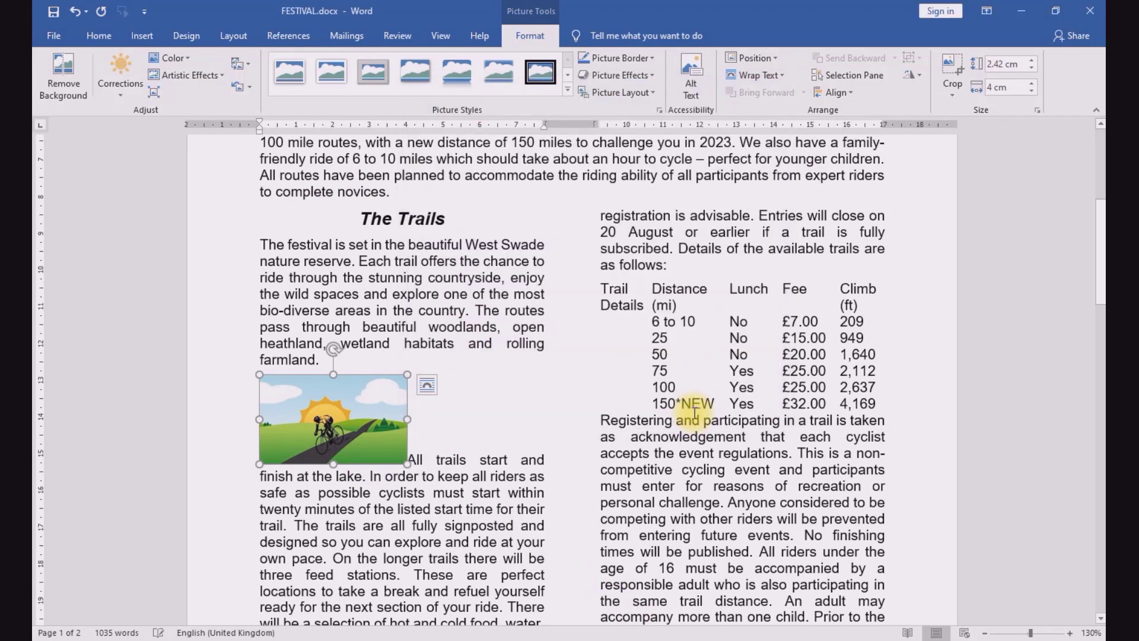
Step: Apply Tight text wrapping to the cyclist picture in the paragraph beginning "All trails start and finish"
right_click(330, 411)
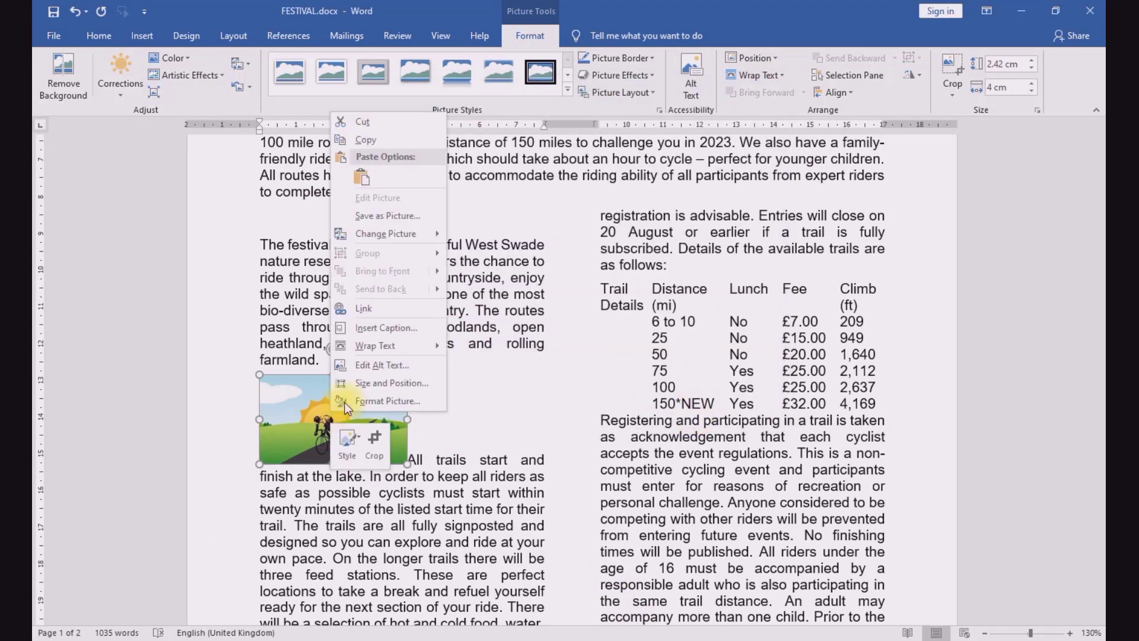
mouse_move(407, 354)
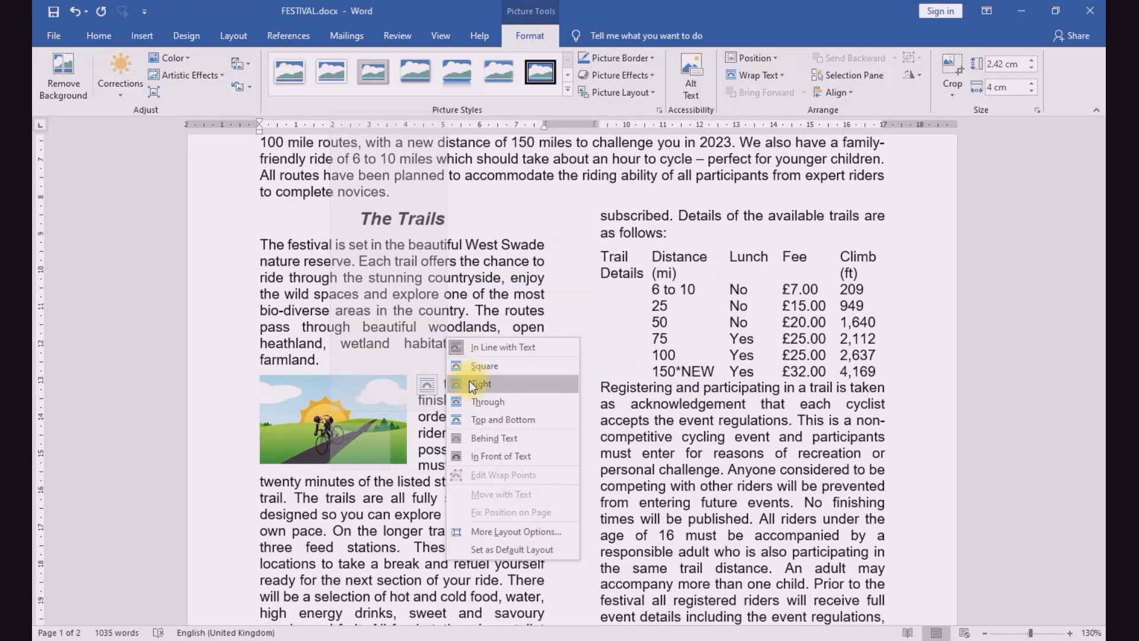
click(470, 381)
click(431, 449)
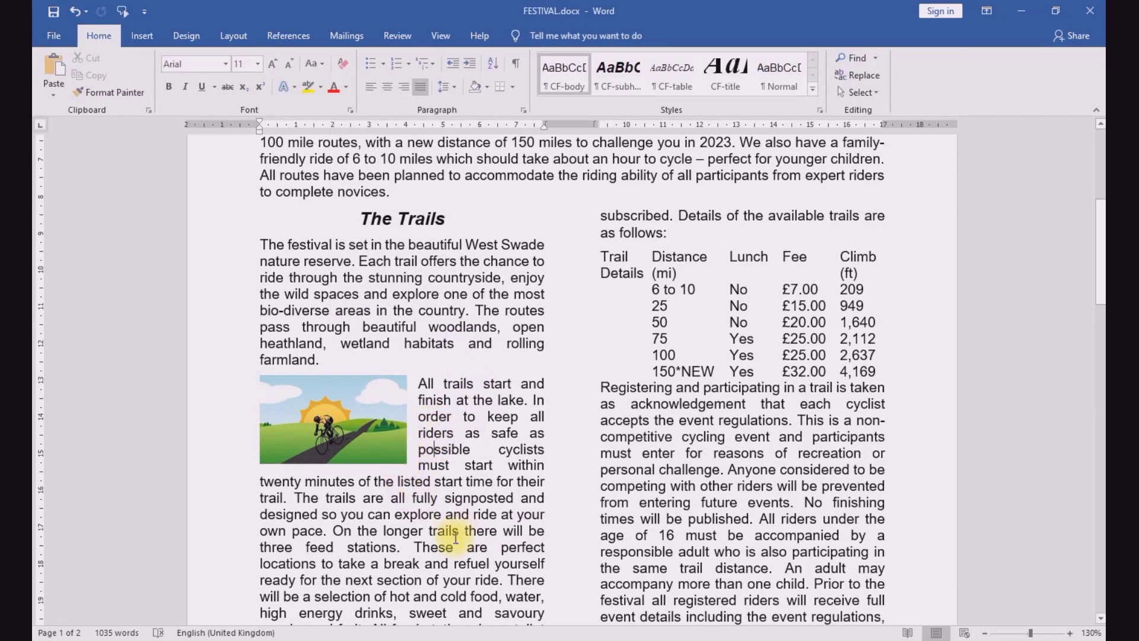
Step: Reread question 8 and read question 9 on page 4 of the exam paper, and return to FESTIVAL.docx
click(450, 640)
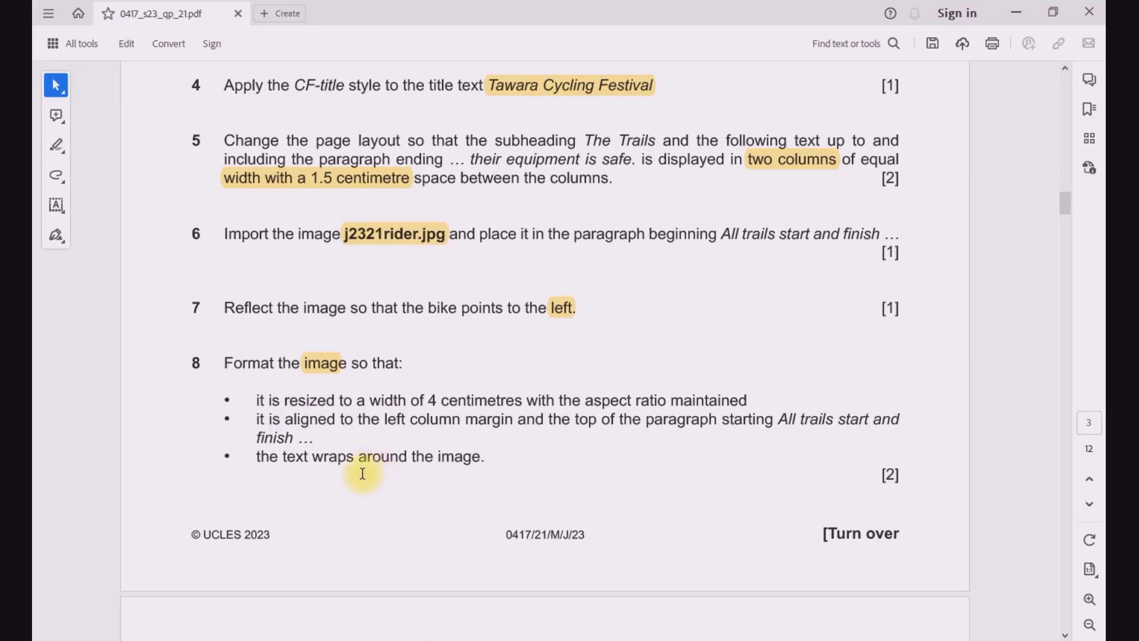
scroll(376, 465, down, 5)
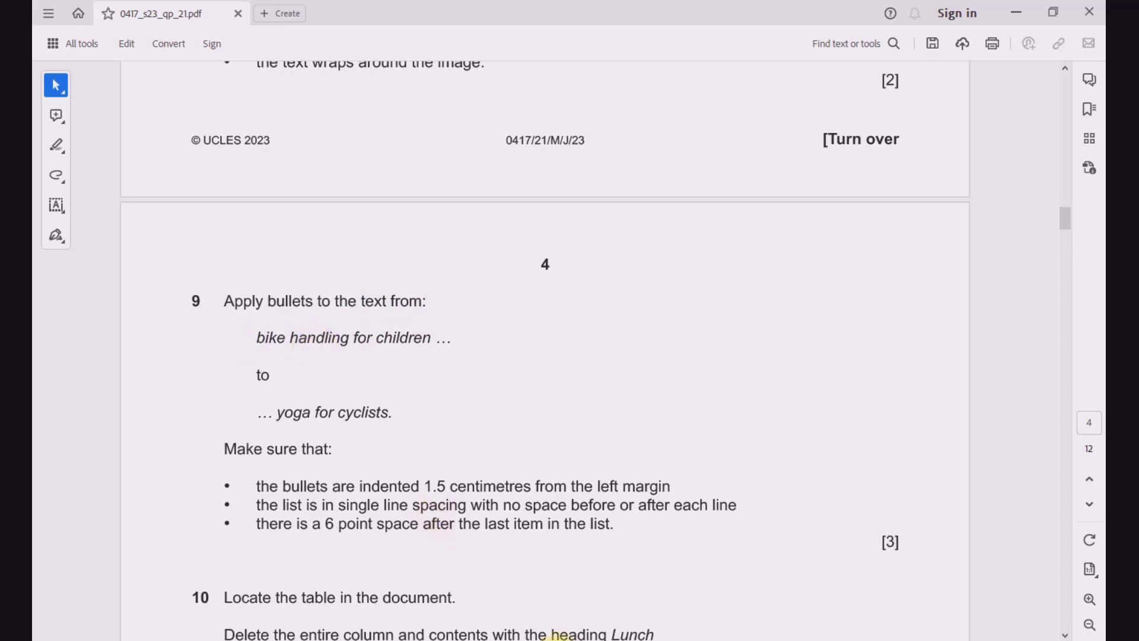
click(585, 559)
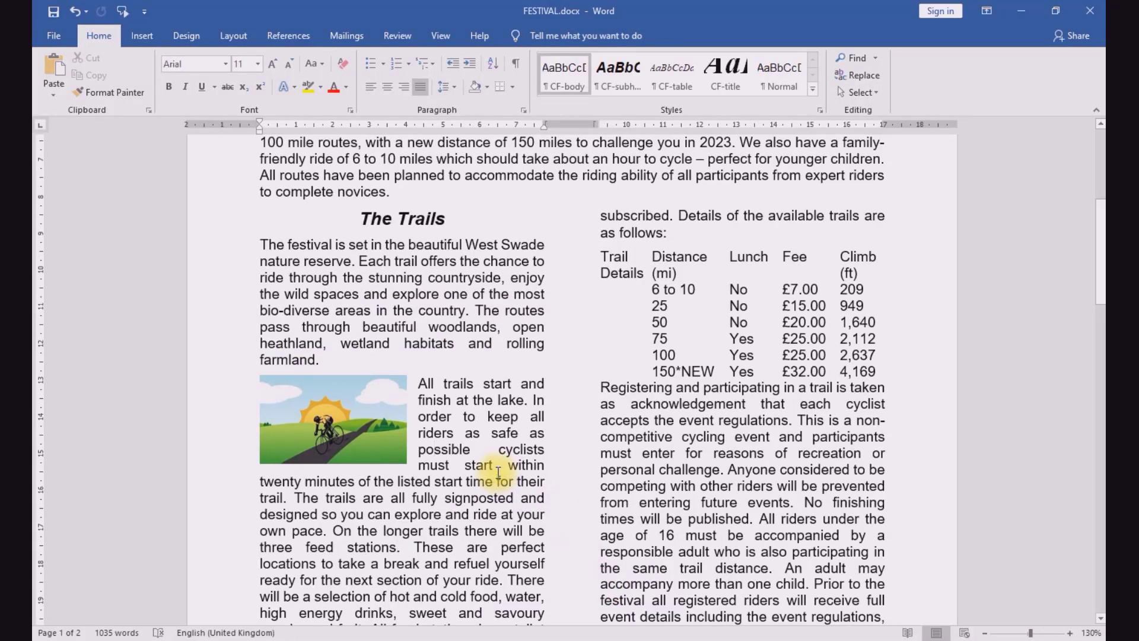
Step: Search FESTIVAL.docx for "bike", go to the line "bike handling for children", and close the search
key(ctrl+f)
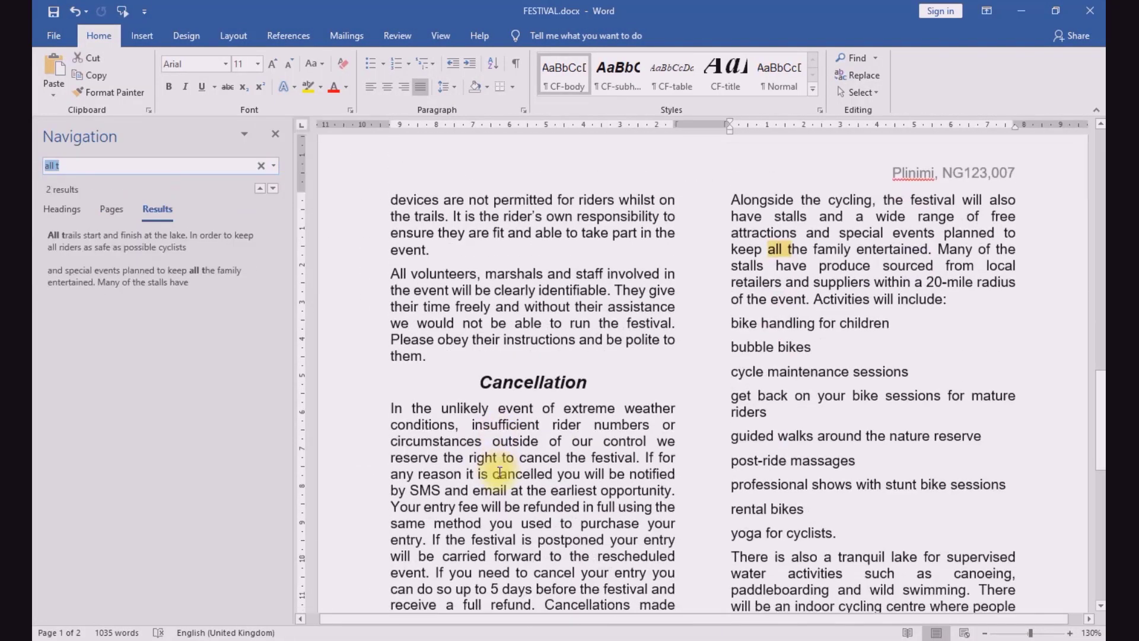
text(bike)
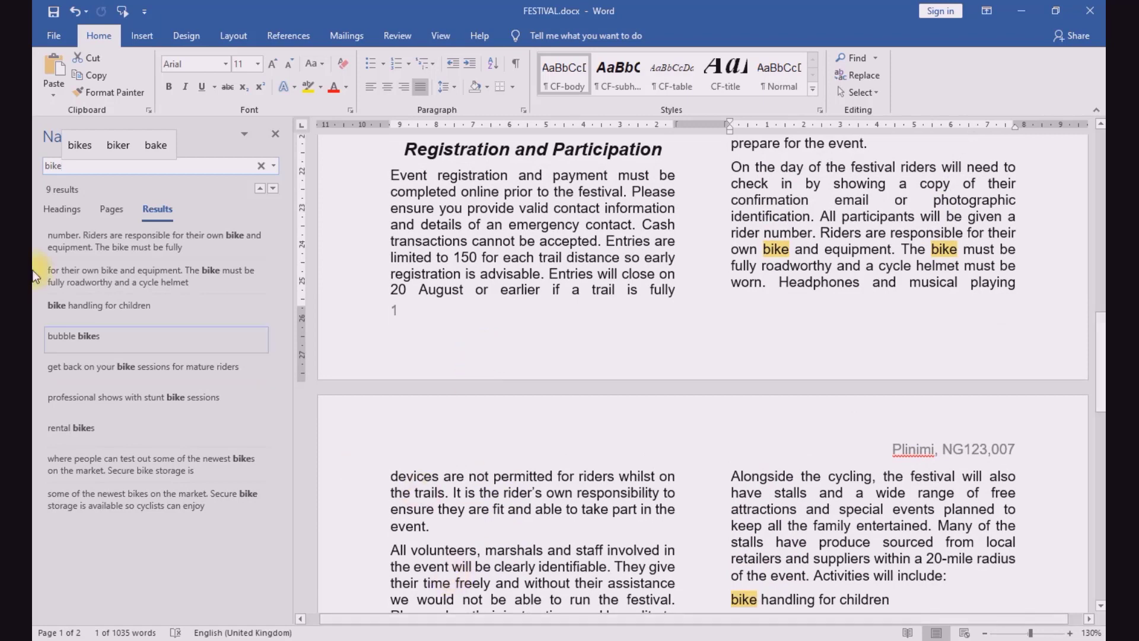
click(81, 301)
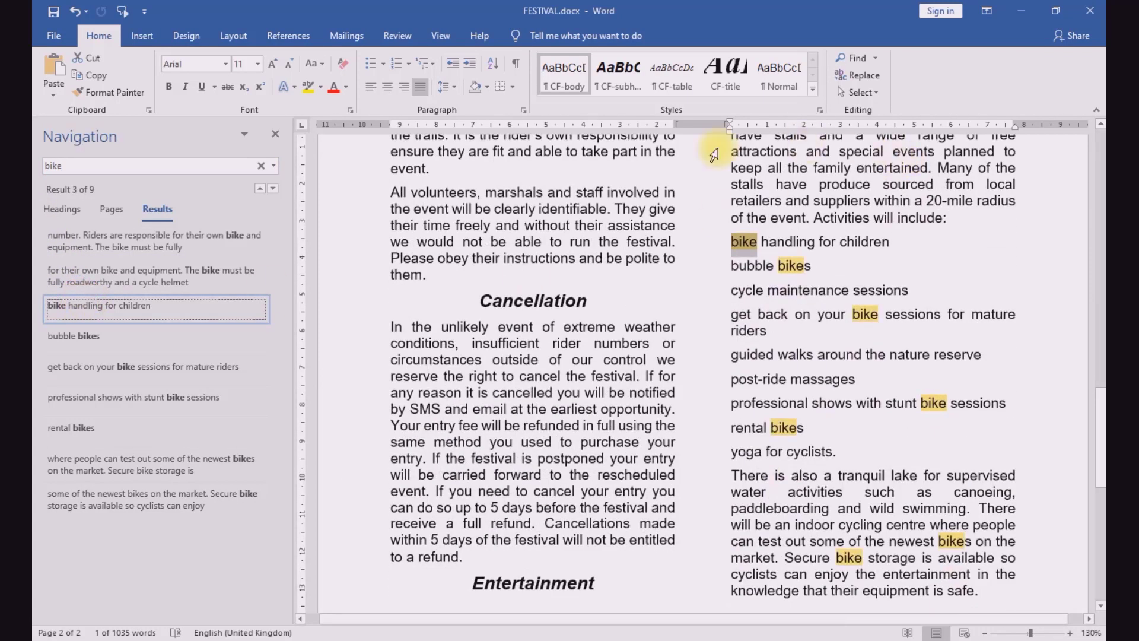
click(770, 239)
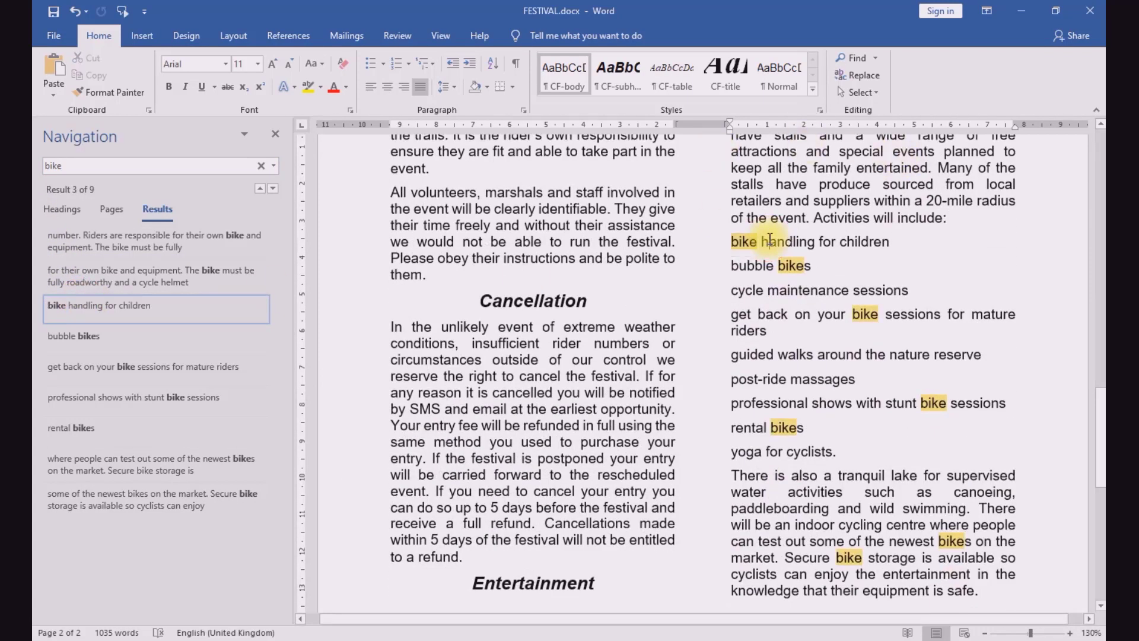
click(276, 134)
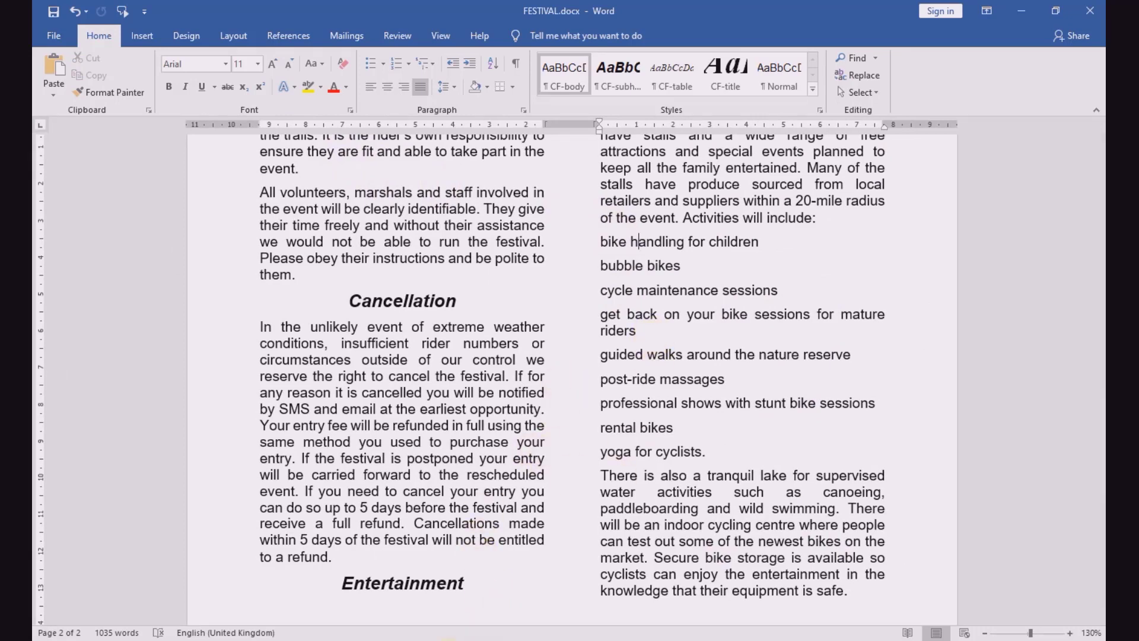
Step: Check question 9 of the exam paper for the bullet range, indent and spacing required, and return to FESTIVAL.docx
click(469, 640)
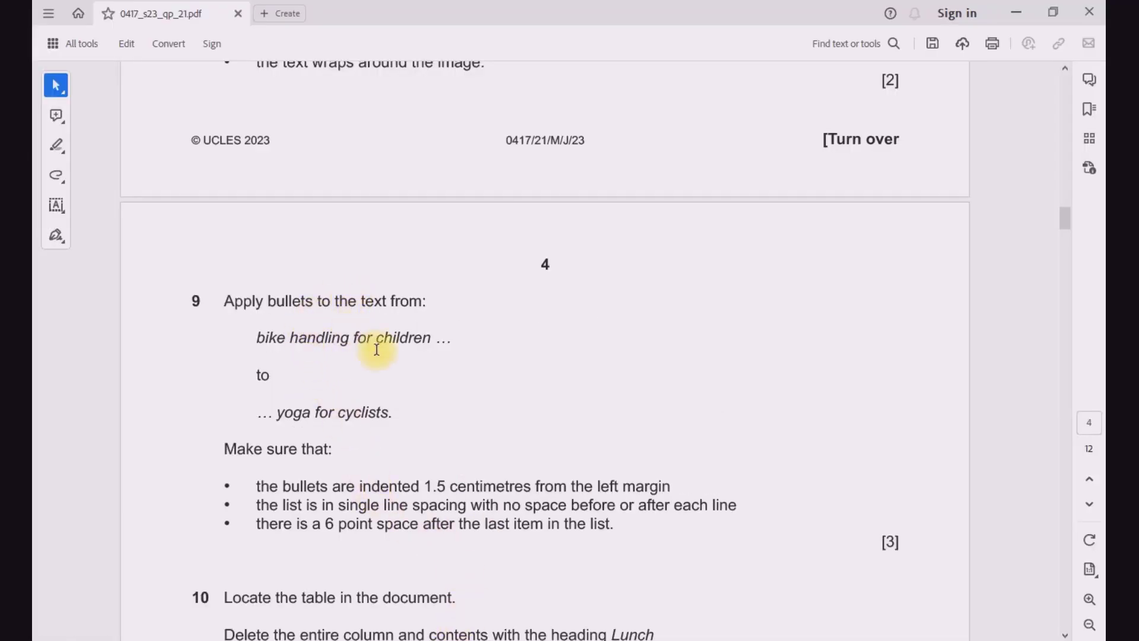
mouse_move(558, 640)
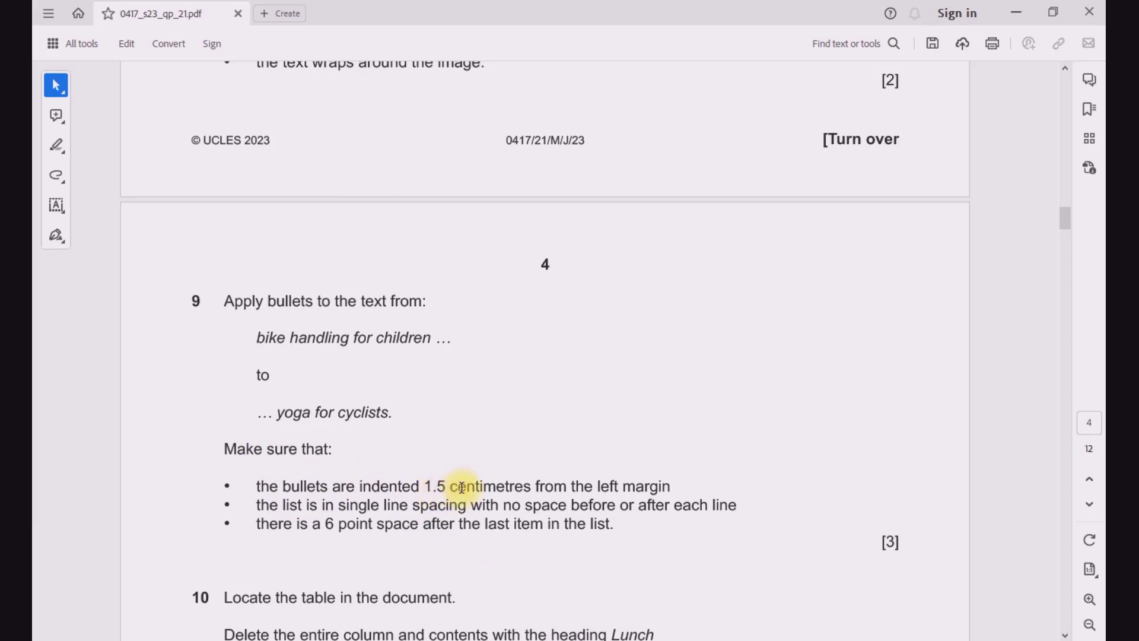
drag(428, 488, 453, 489)
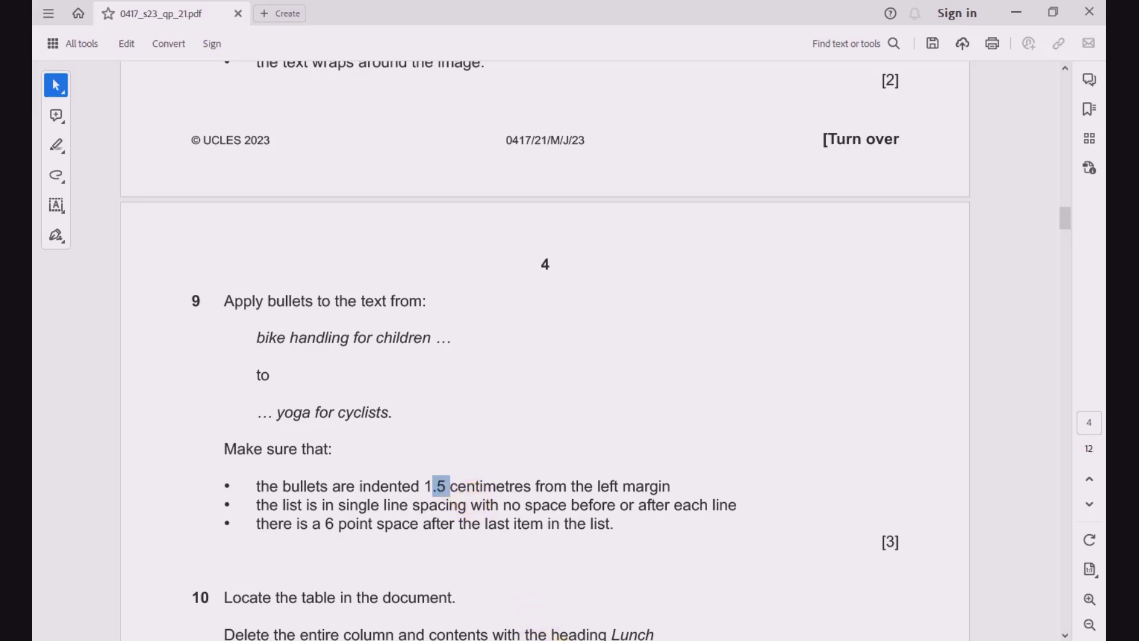
click(622, 605)
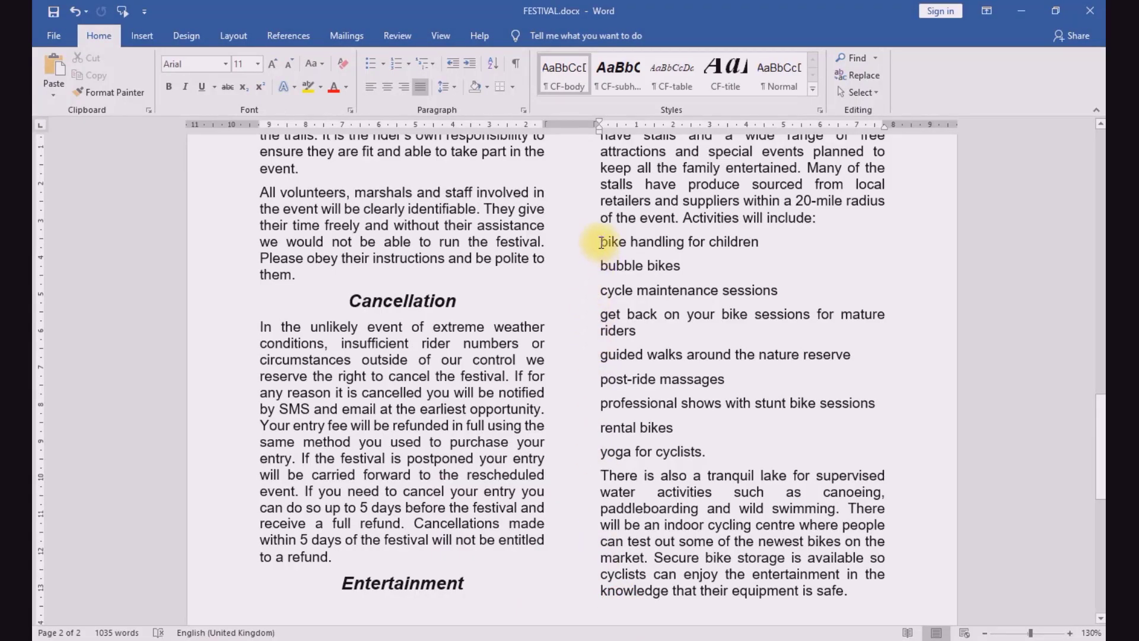
Step: Apply round bullets to the activities from "bike handling for children" to "yoga for cyclists"
drag(601, 242, 686, 440)
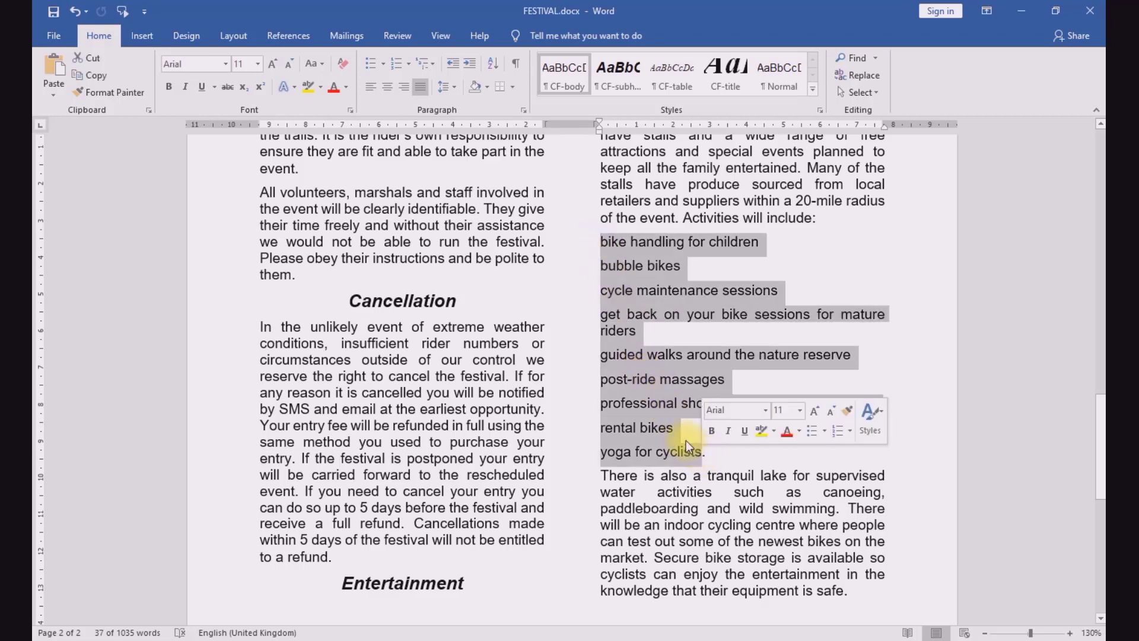
click(372, 65)
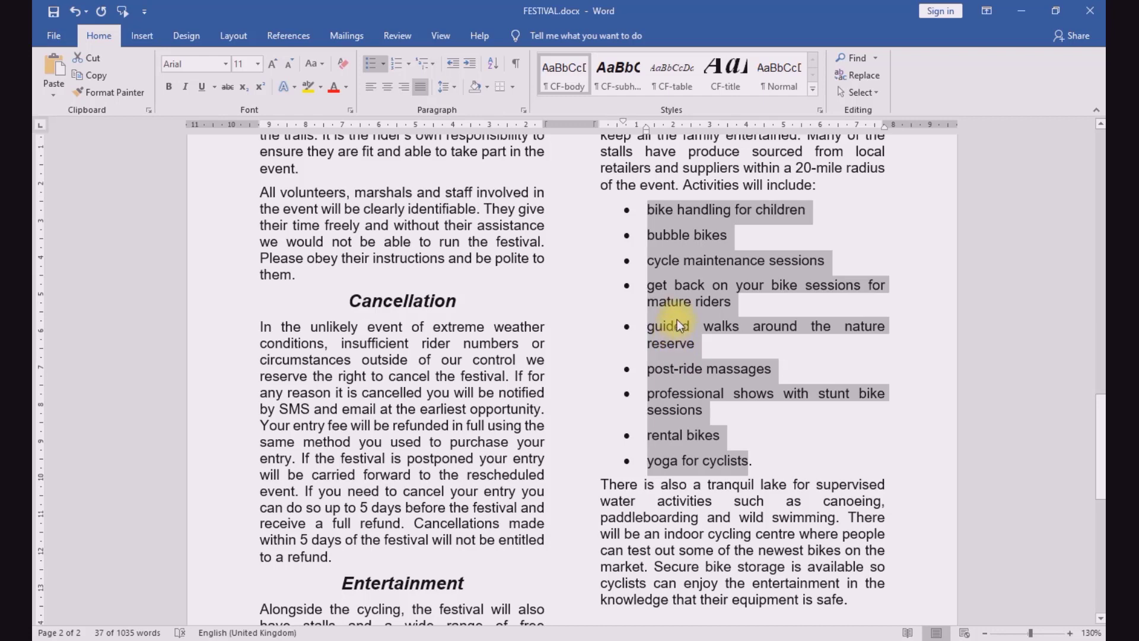
Step: Set the bulleted activities' left indent to 1.5 cm in the paragraph settings, checking the indent required by question 9 of the exam paper
right_click(674, 299)
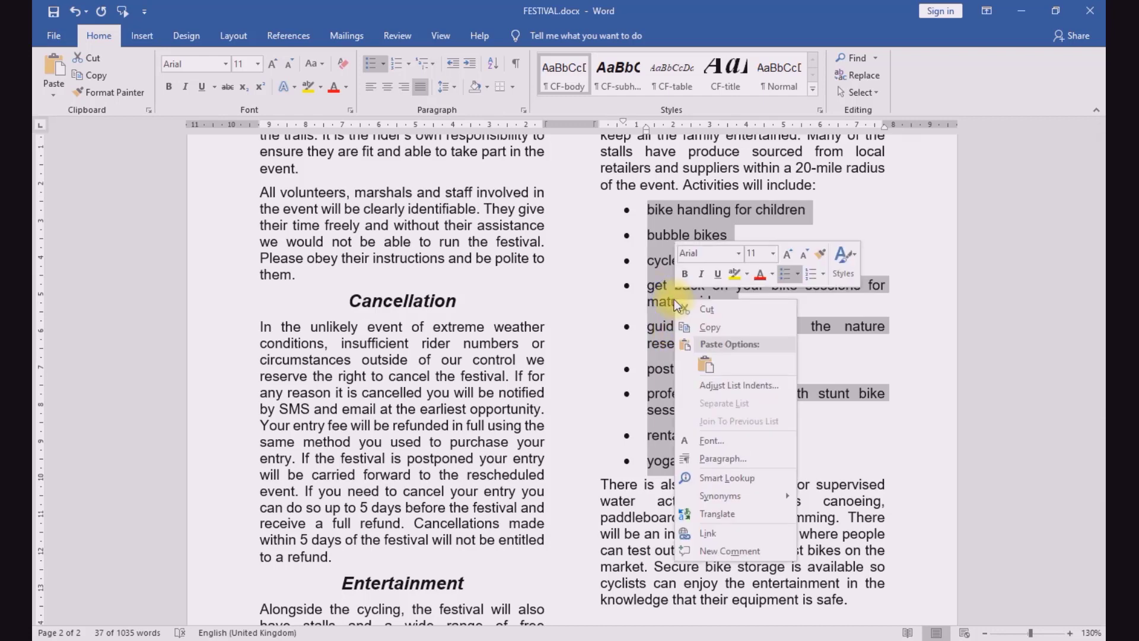
click(715, 463)
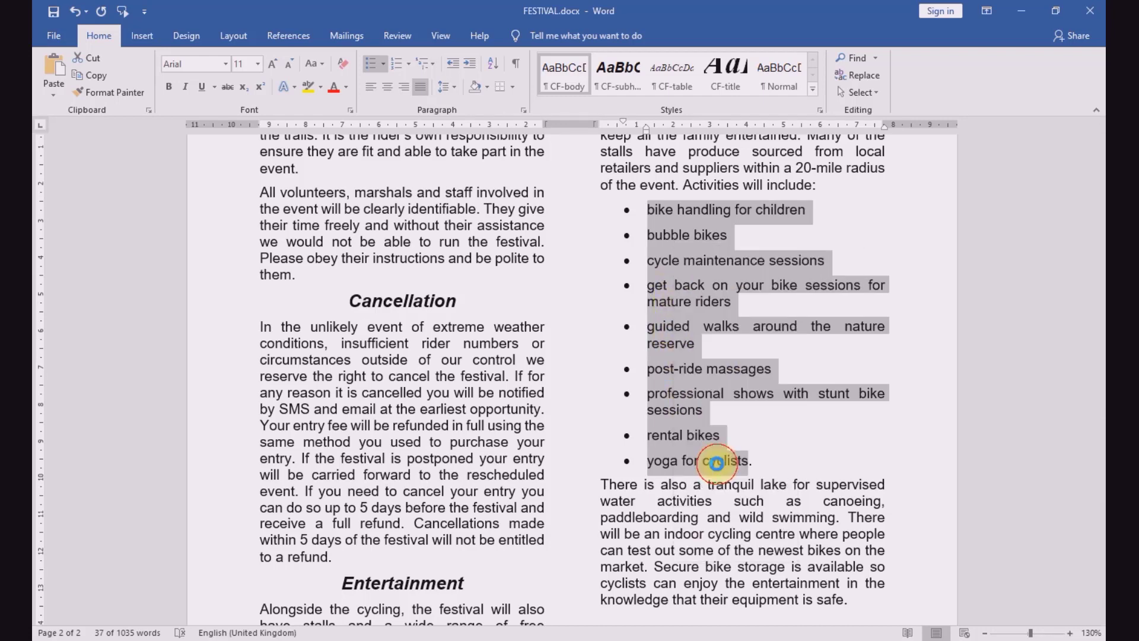
drag(559, 119, 788, 83)
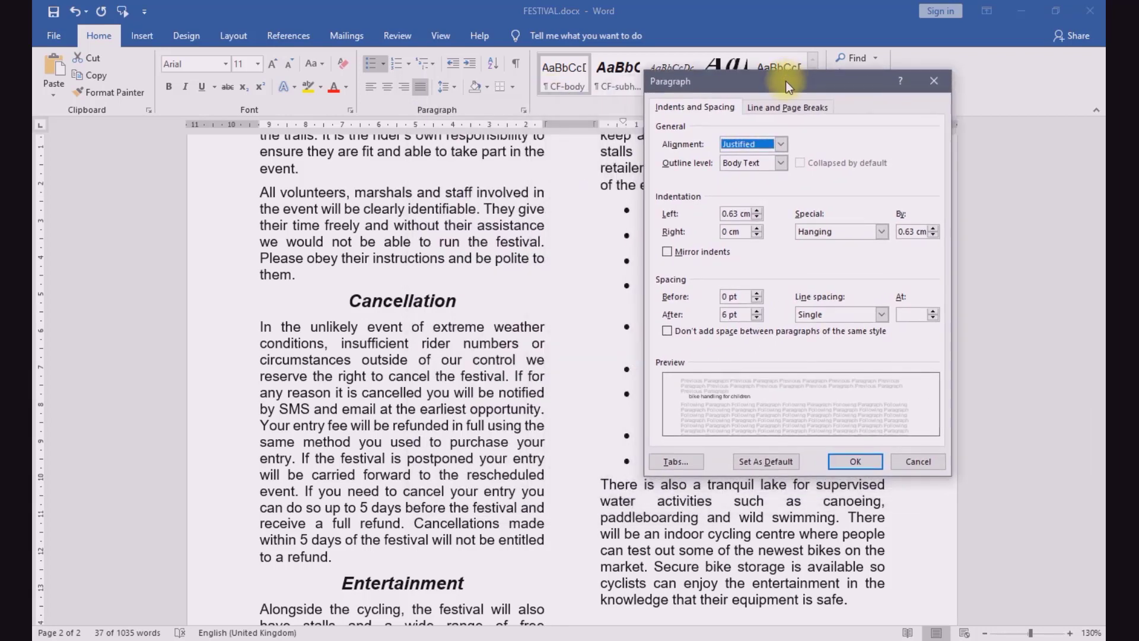
click(440, 640)
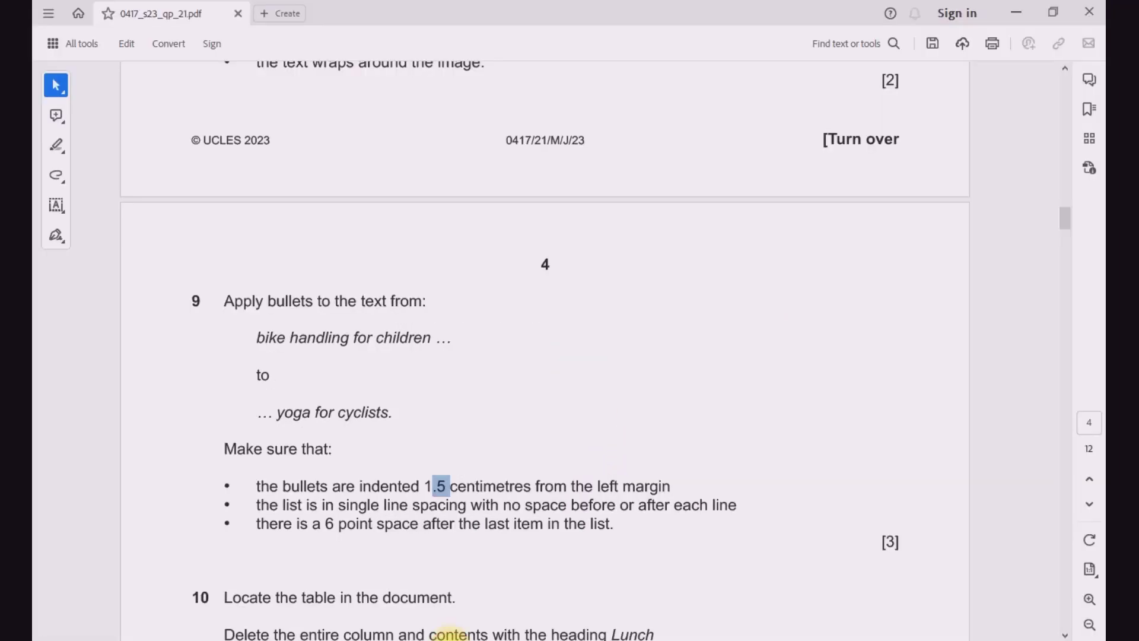
scroll(437, 483, down, 3)
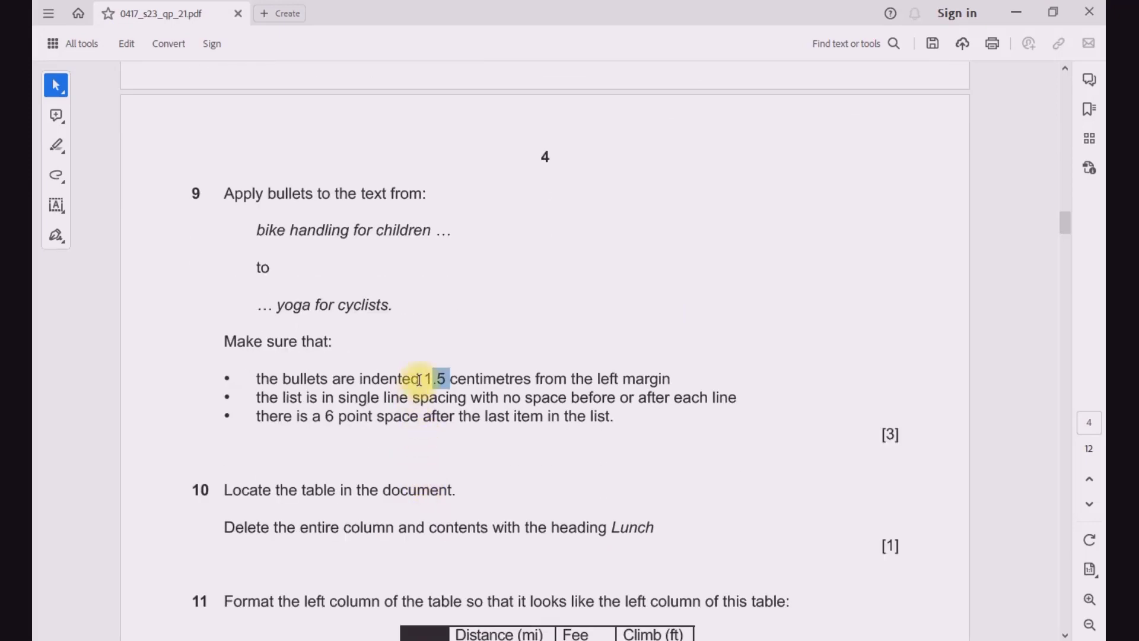
mouse_move(560, 639)
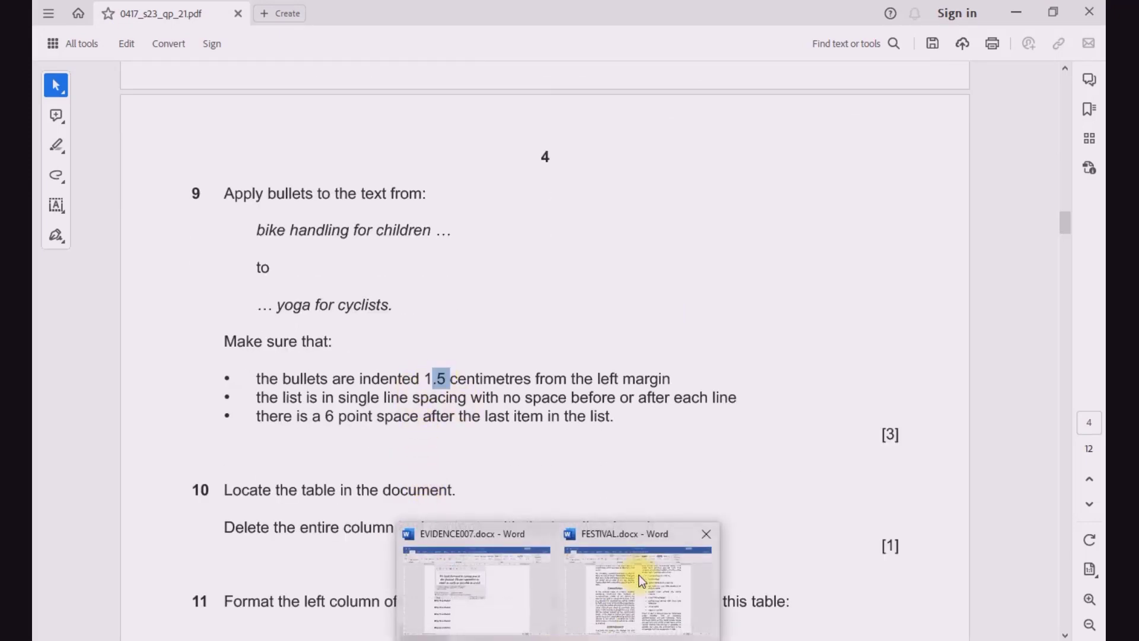
click(636, 580)
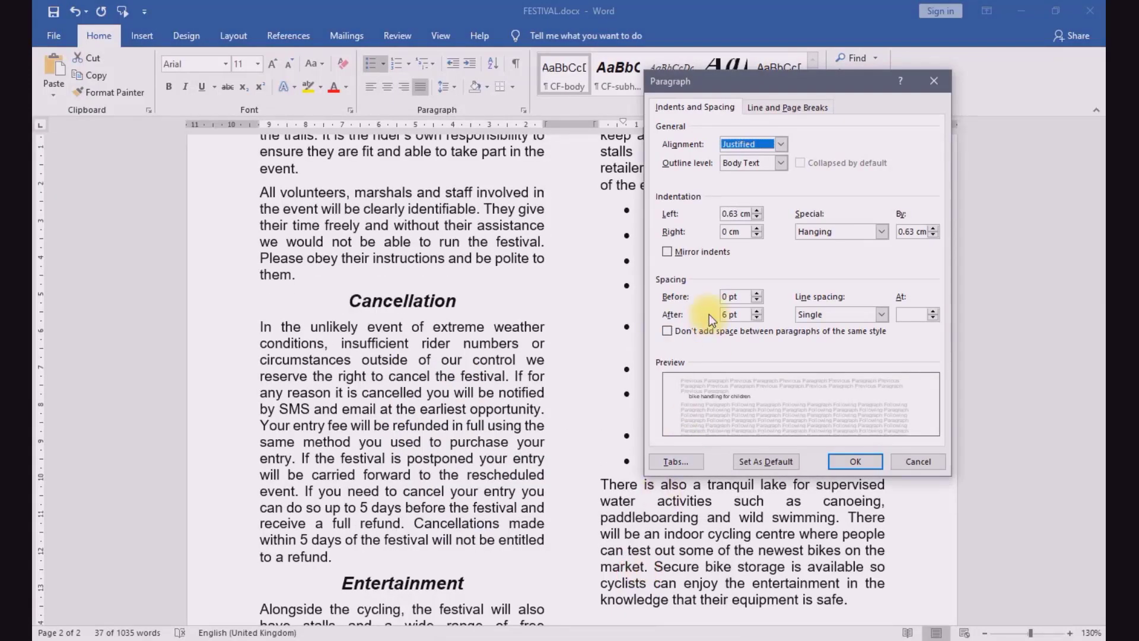
click(725, 216)
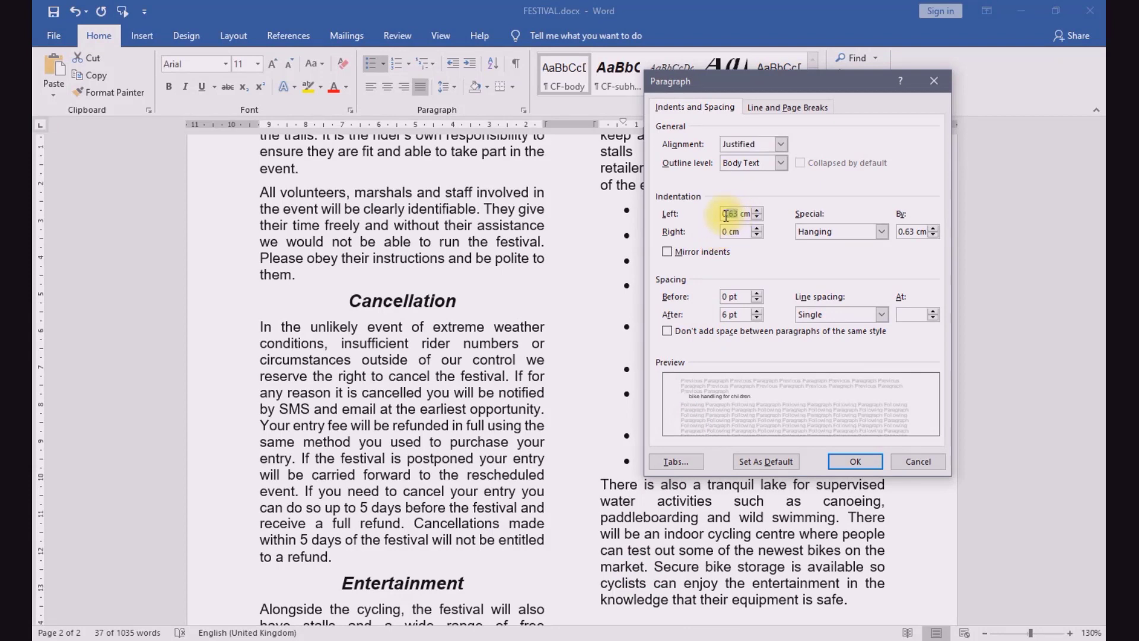
text(1.)
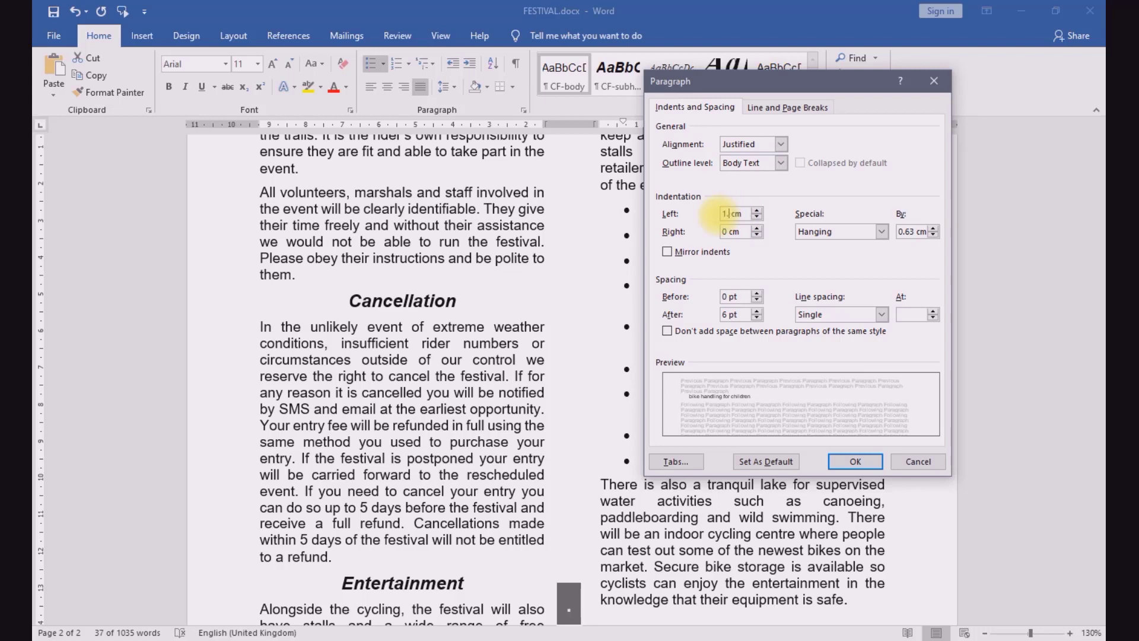
text(5)
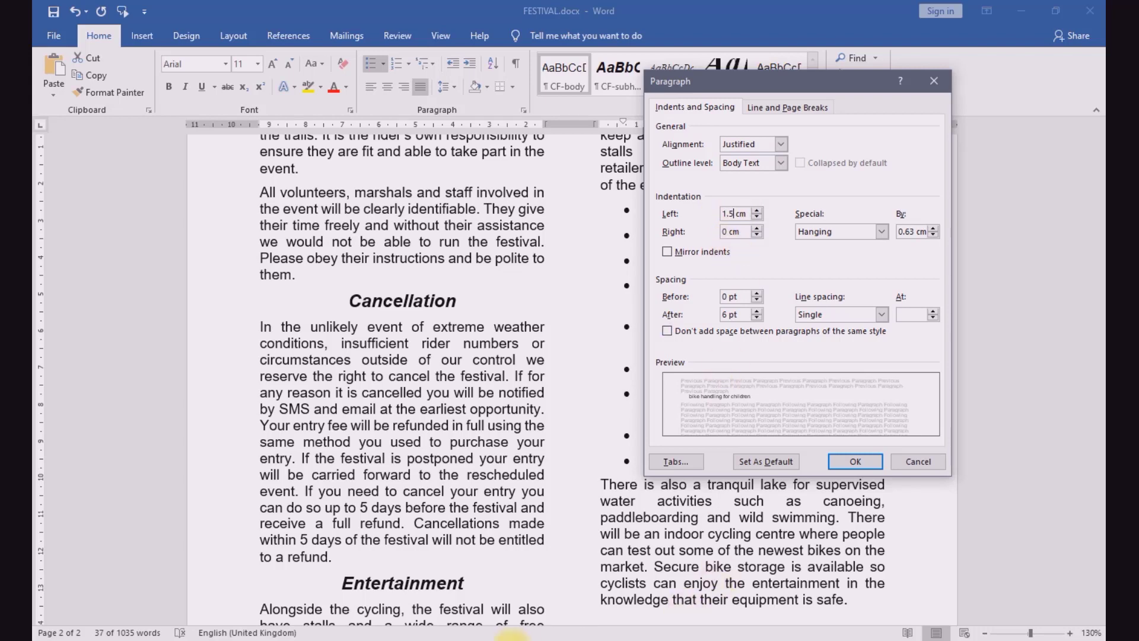
Step: Check the line spacing required by question 9 and choose Single line spacing for the bulleted activities in FESTIVAL.docx
click(454, 640)
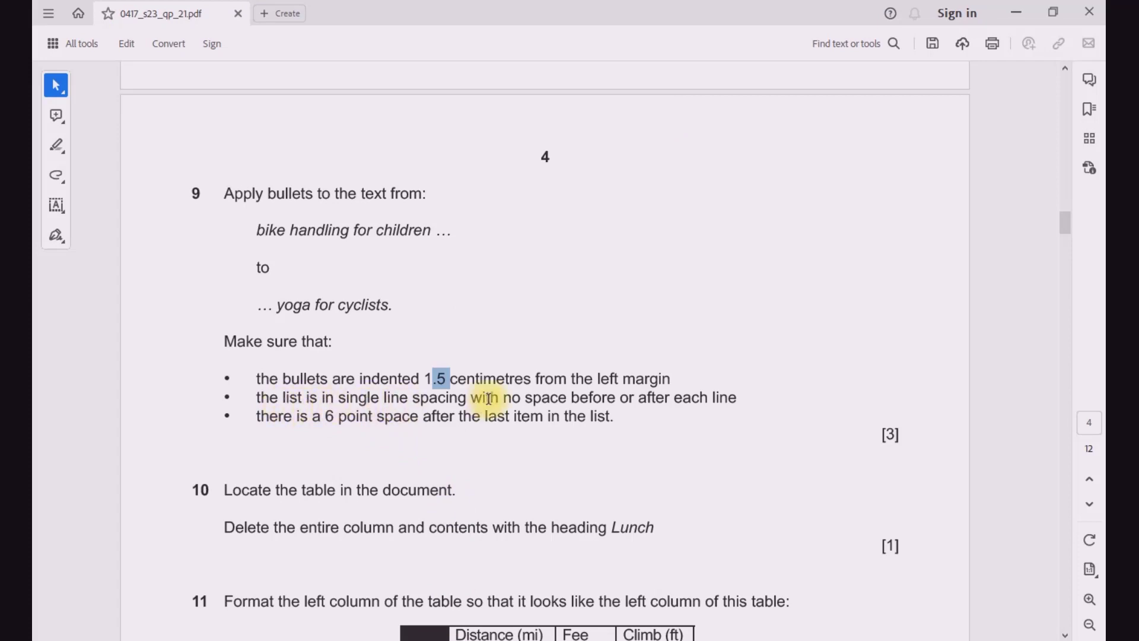
mouse_move(562, 637)
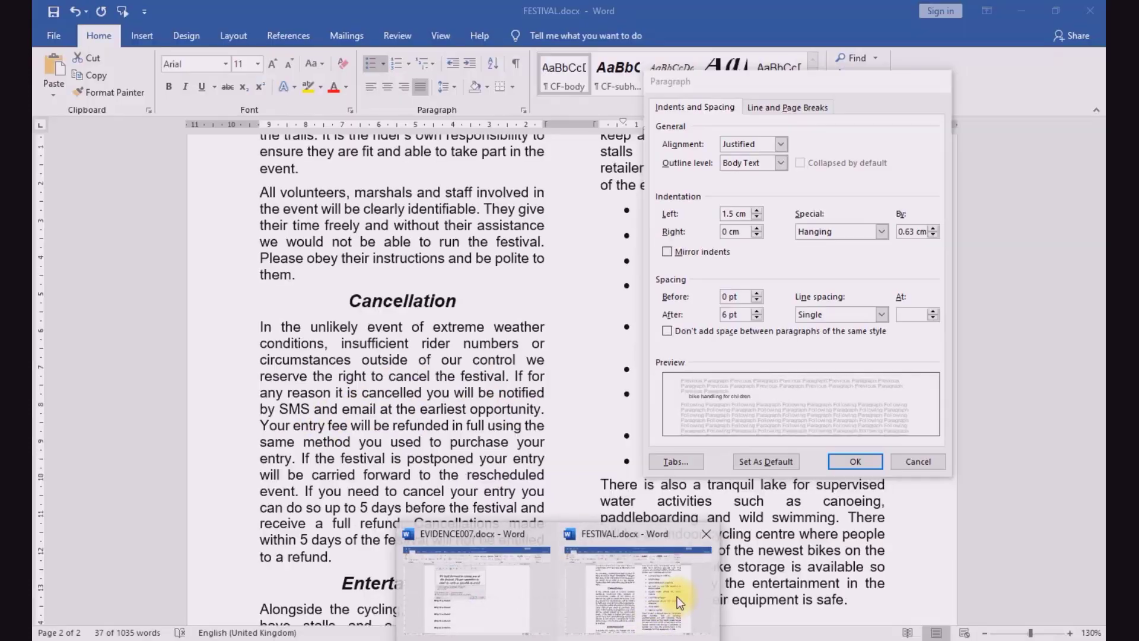
click(678, 596)
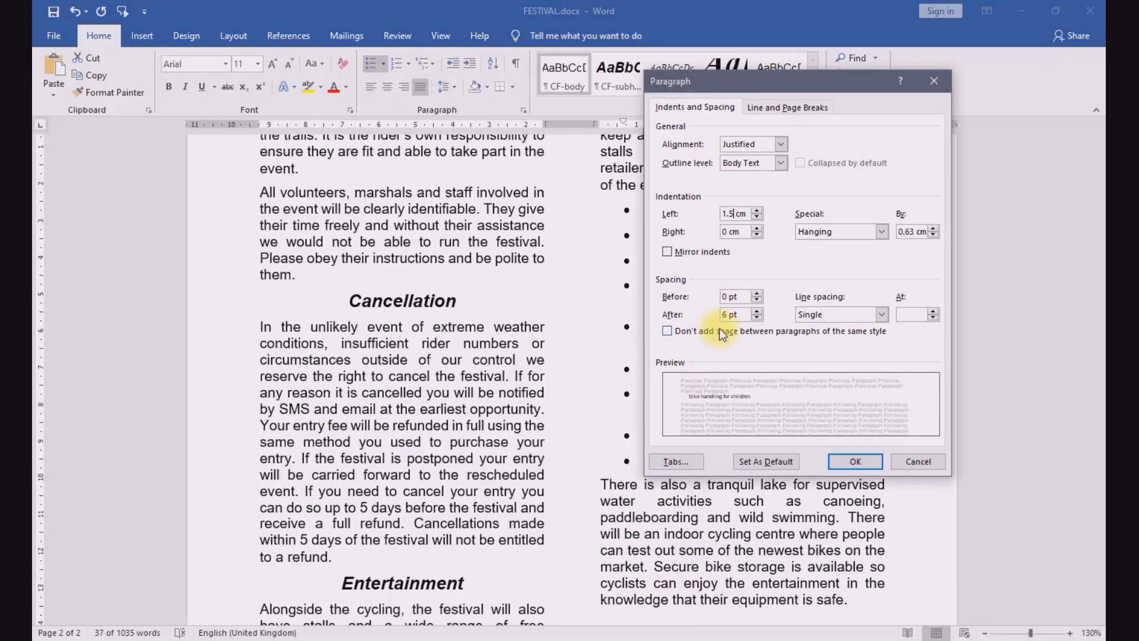
click(881, 315)
click(871, 325)
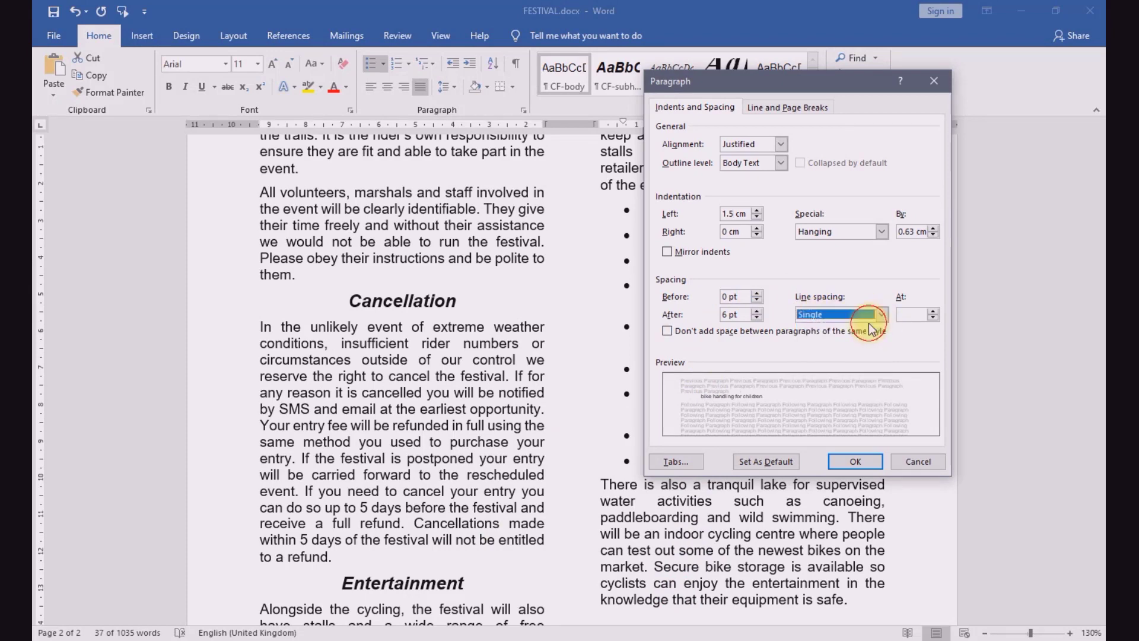
Step: Recheck question 9's requirement for the space after the last list item, and apply the paragraph settings to the bulleted activities
click(455, 640)
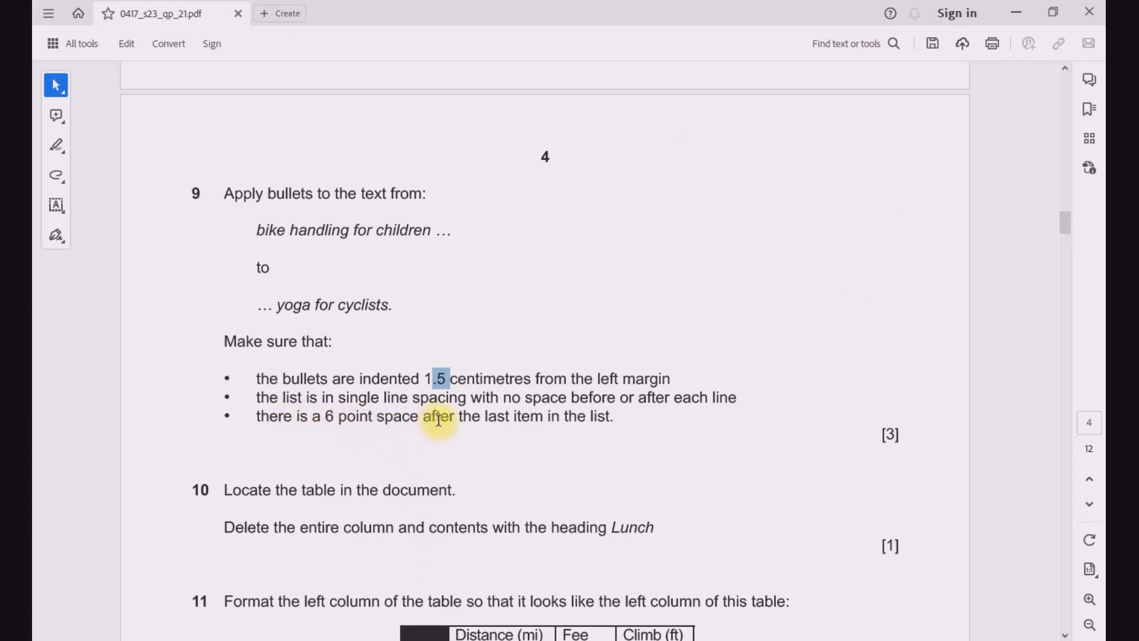
mouse_move(566, 629)
click(650, 574)
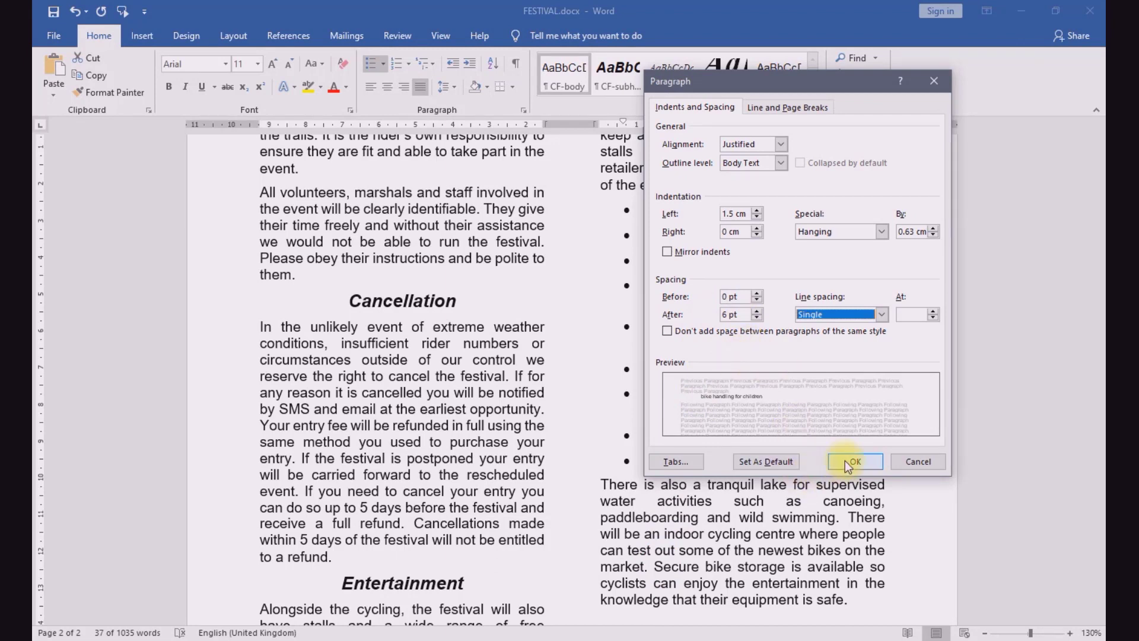
click(505, 640)
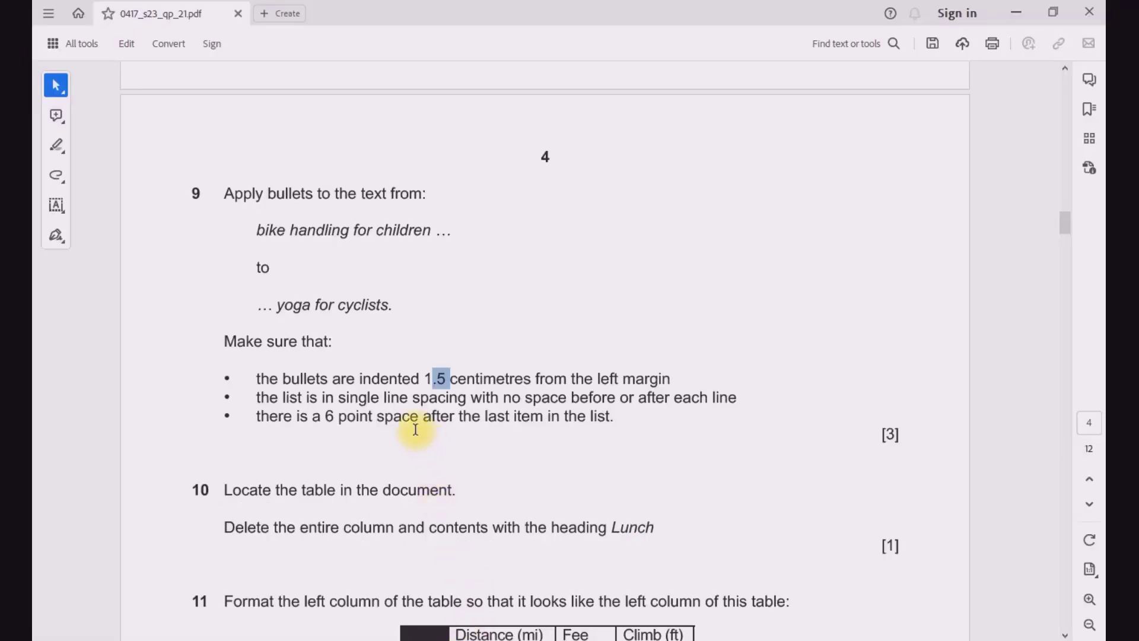
click(688, 563)
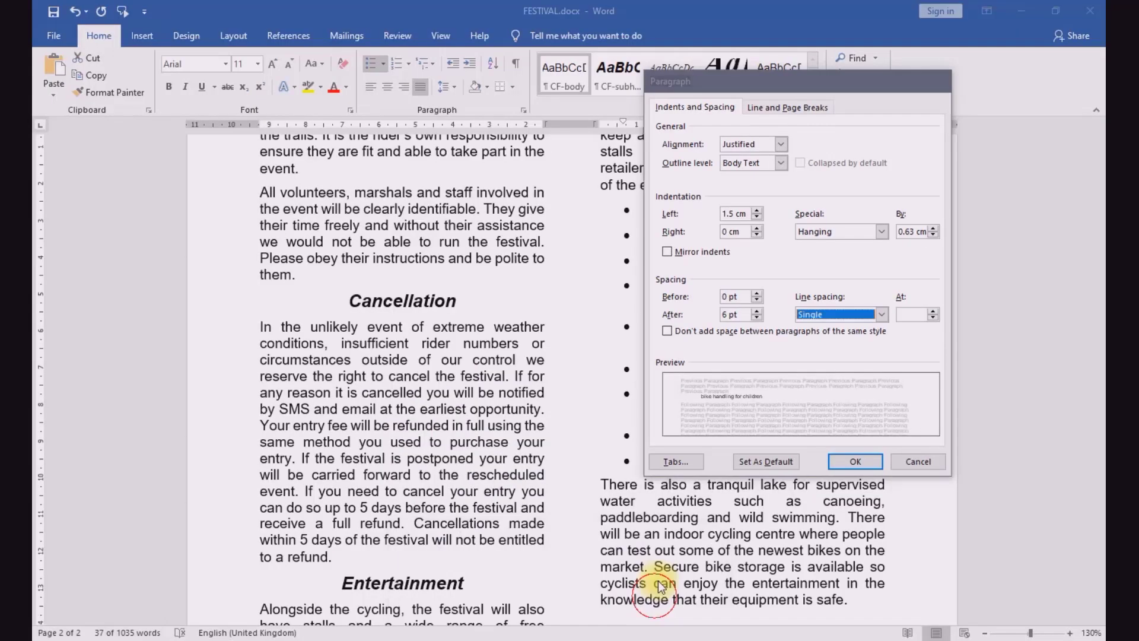
click(855, 461)
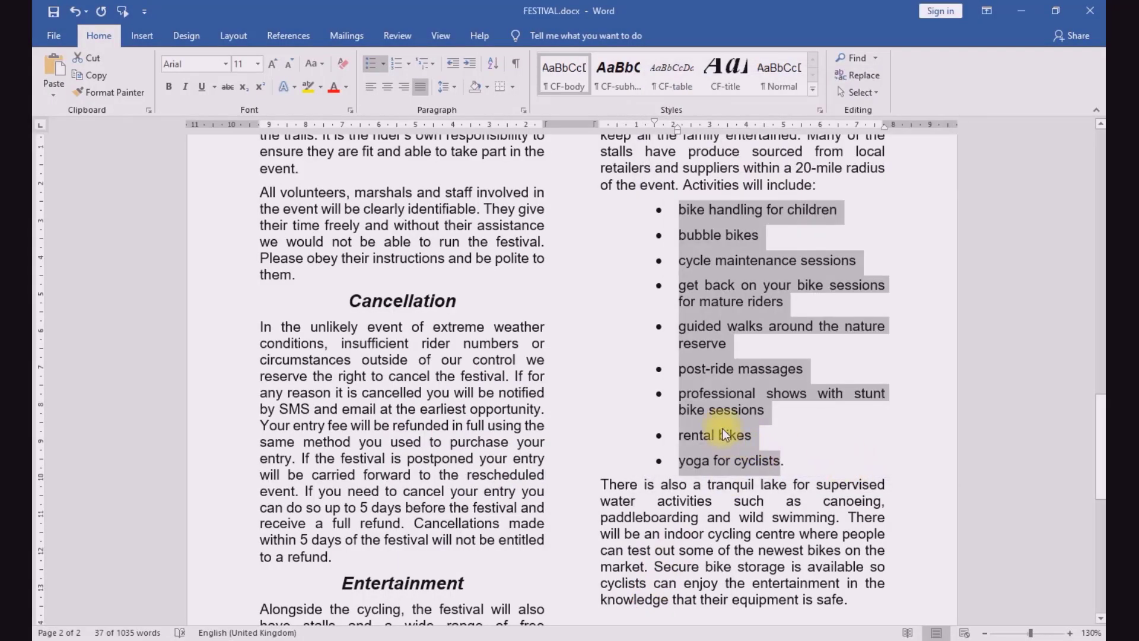
Step: Switch to the exam paper and check questions 9 and 10 on page 4
click(509, 637)
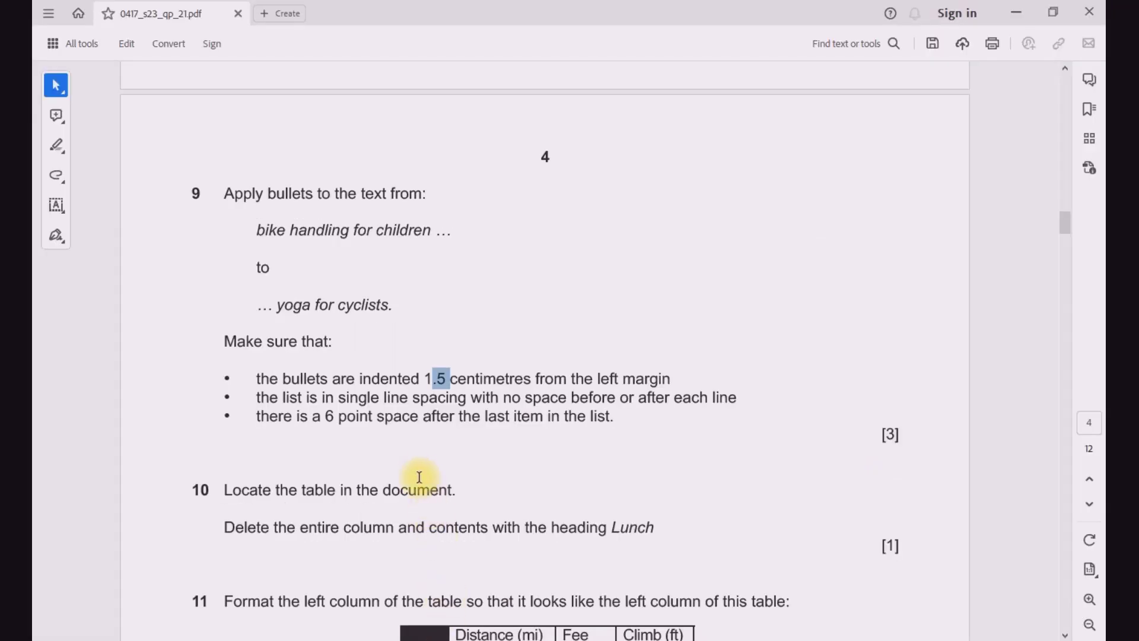
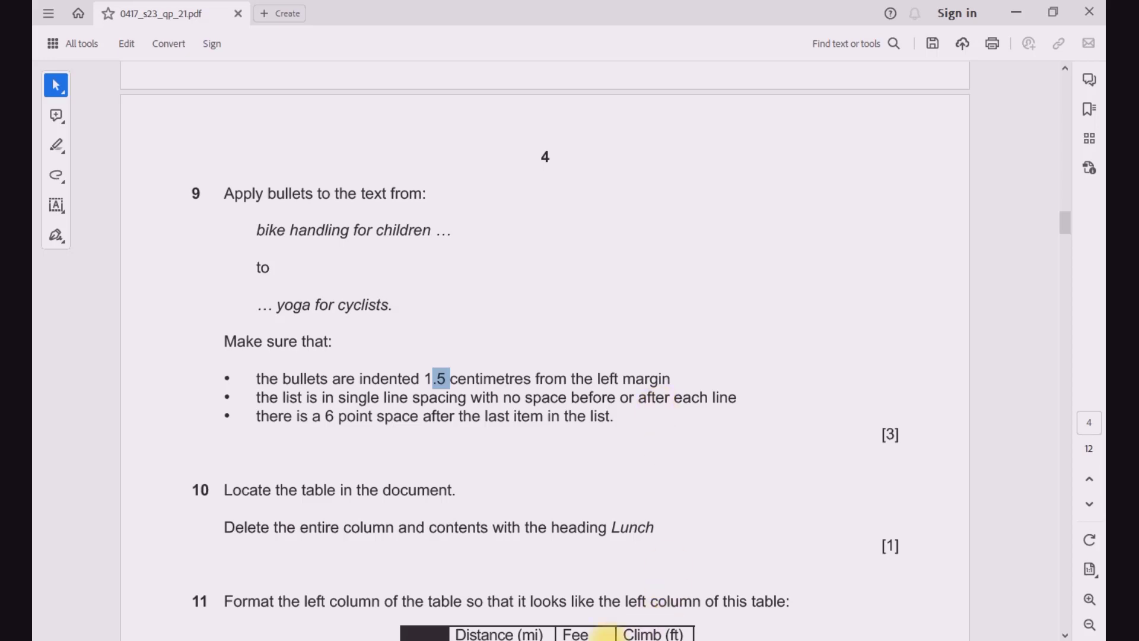
Step: Return to FESTIVAL.docx and set the spacing after the bulleted activities to 0 pt
mouse_move(557, 640)
click(639, 569)
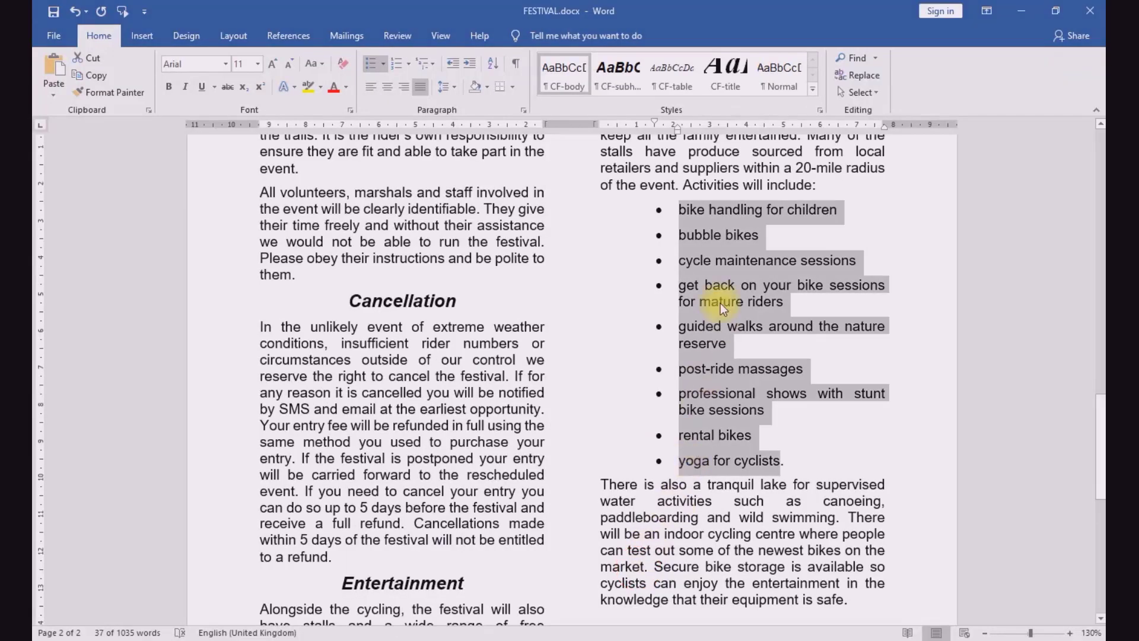
right_click(721, 293)
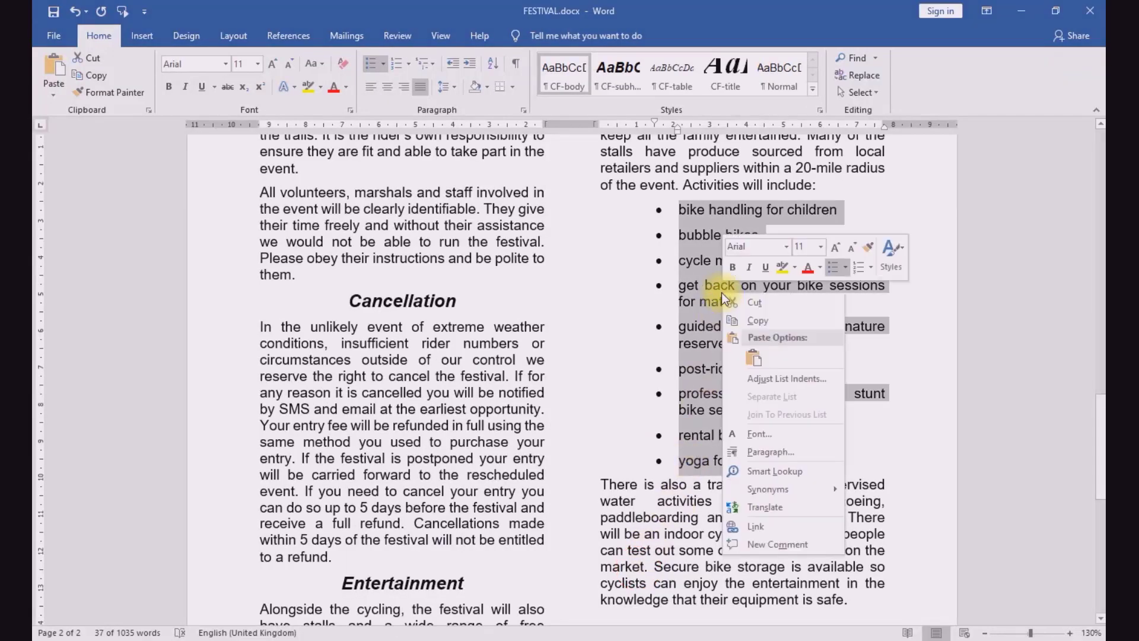
click(762, 456)
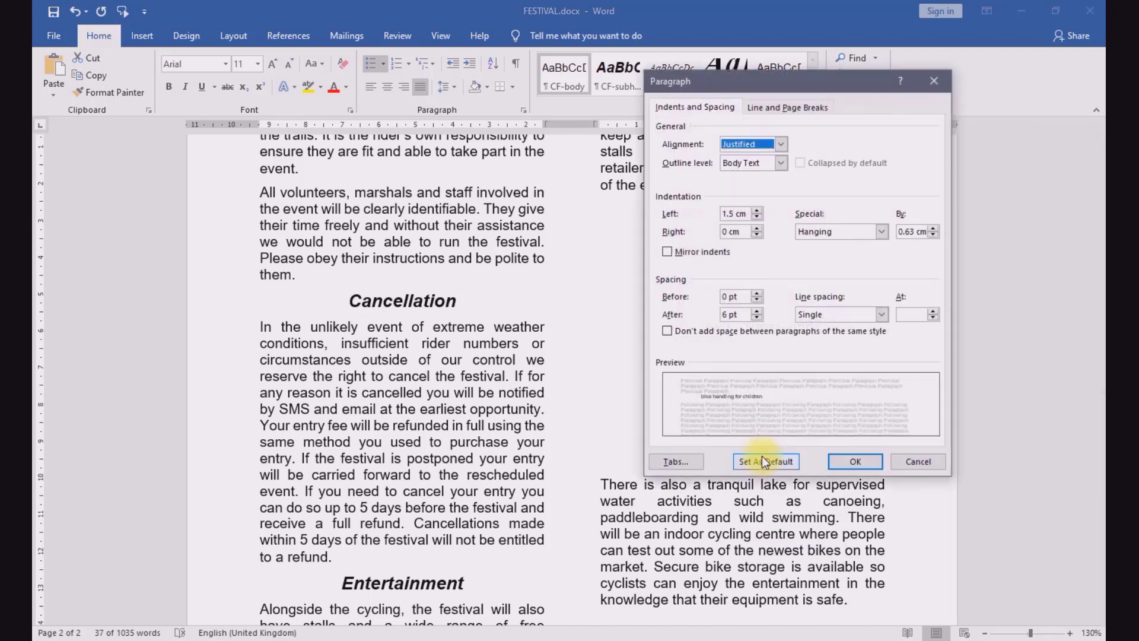
click(728, 314)
key(BackSpace)
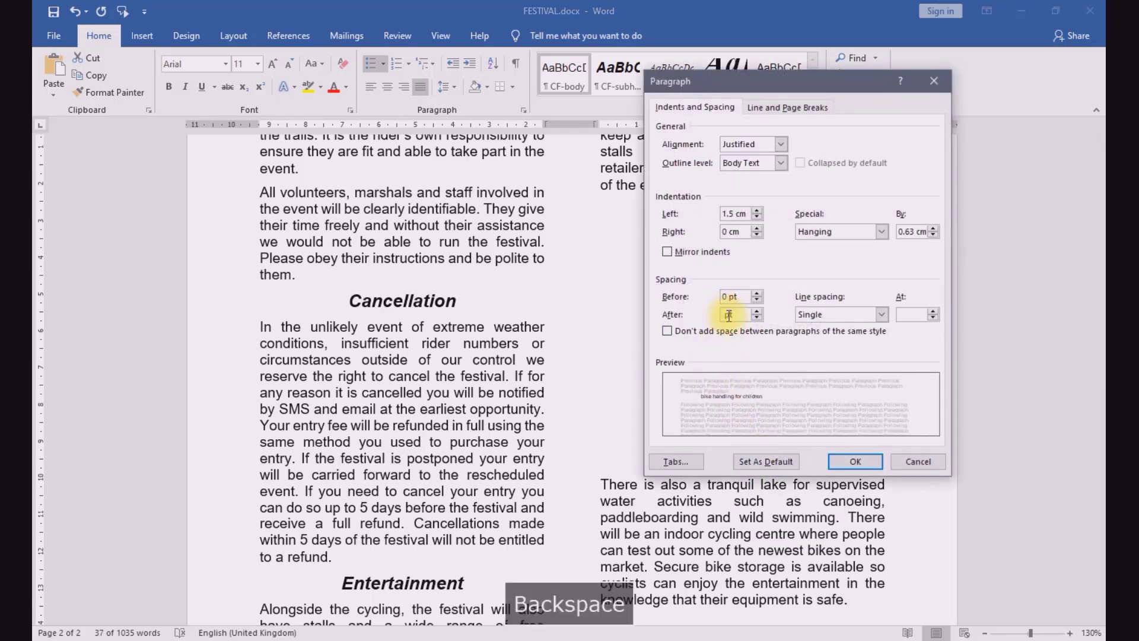
text(0)
click(865, 464)
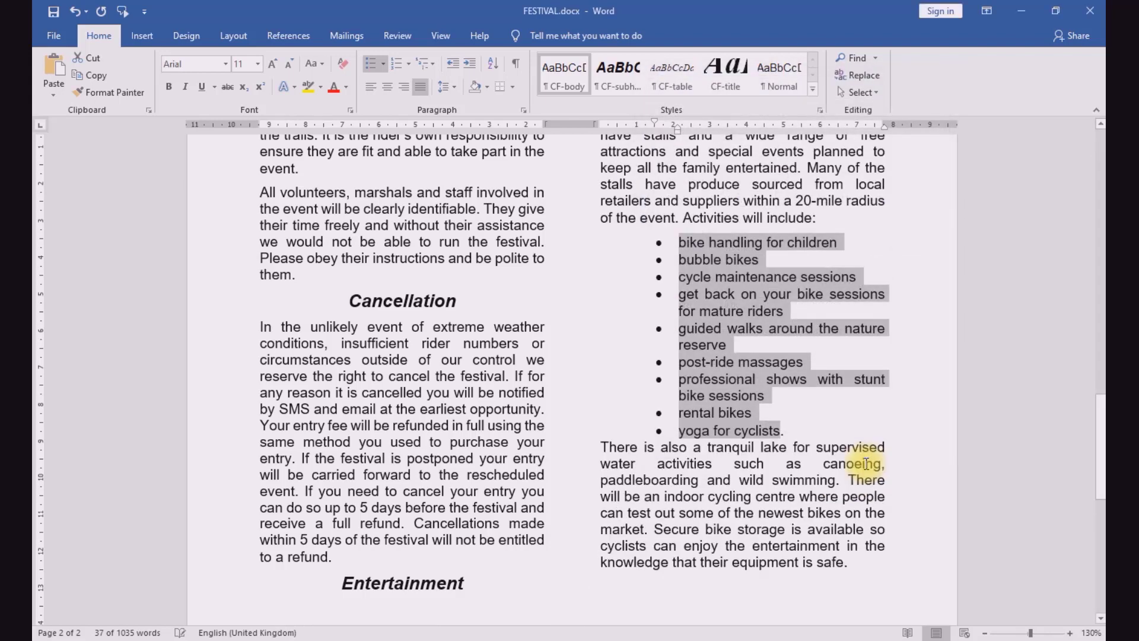
Step: Set the spacing after the last bulleted item, "yoga for cyclists.", to 6 pt
click(741, 431)
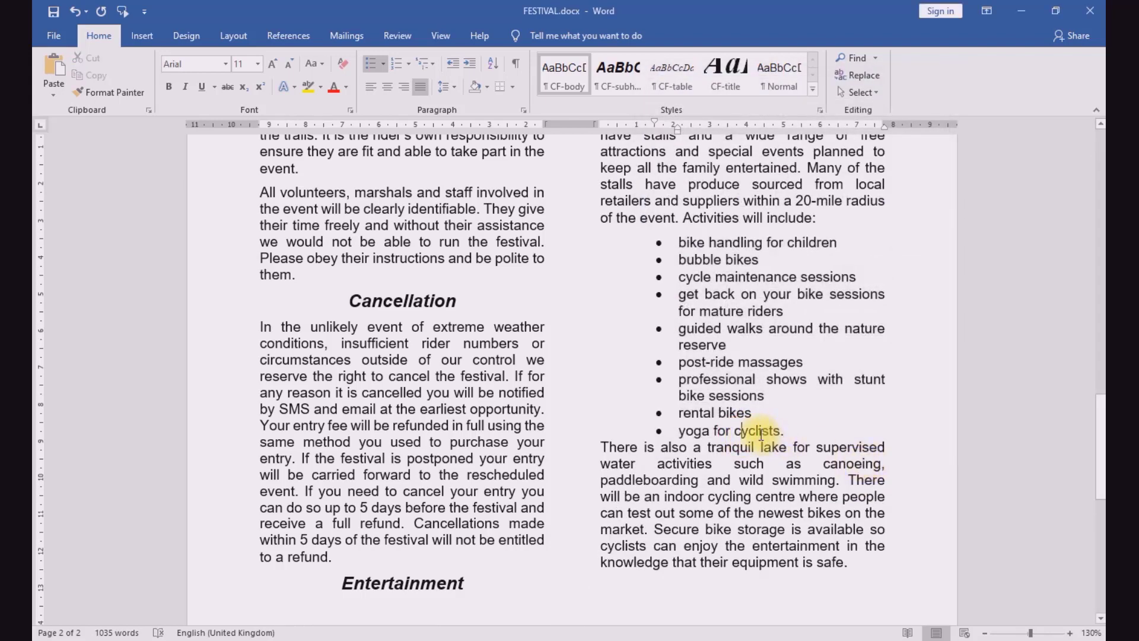
drag(779, 432, 686, 432)
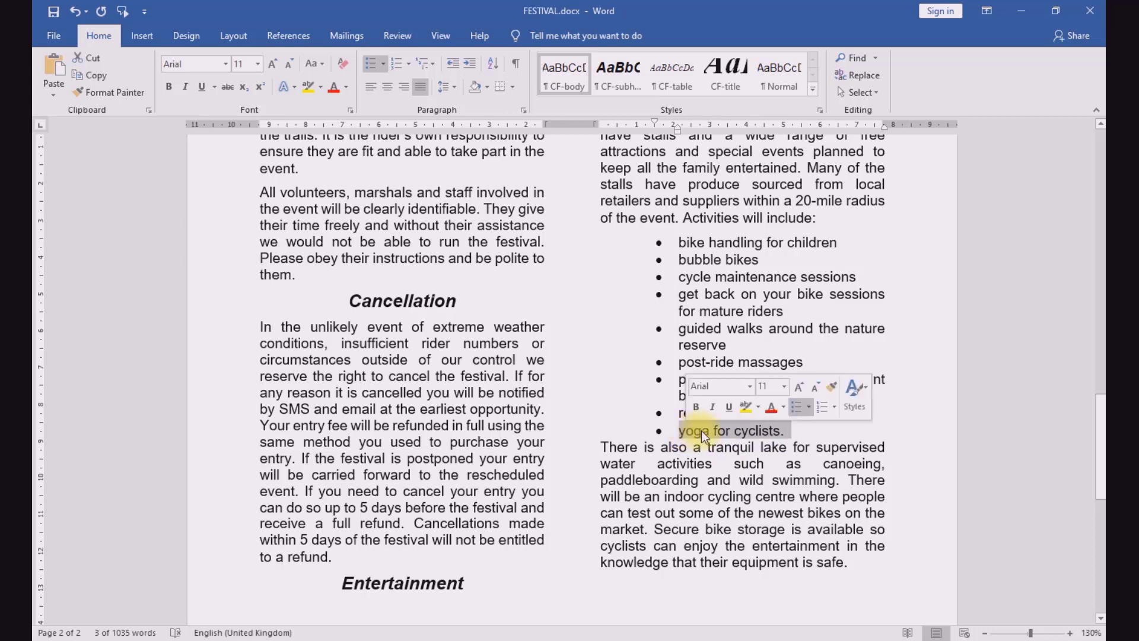
right_click(701, 431)
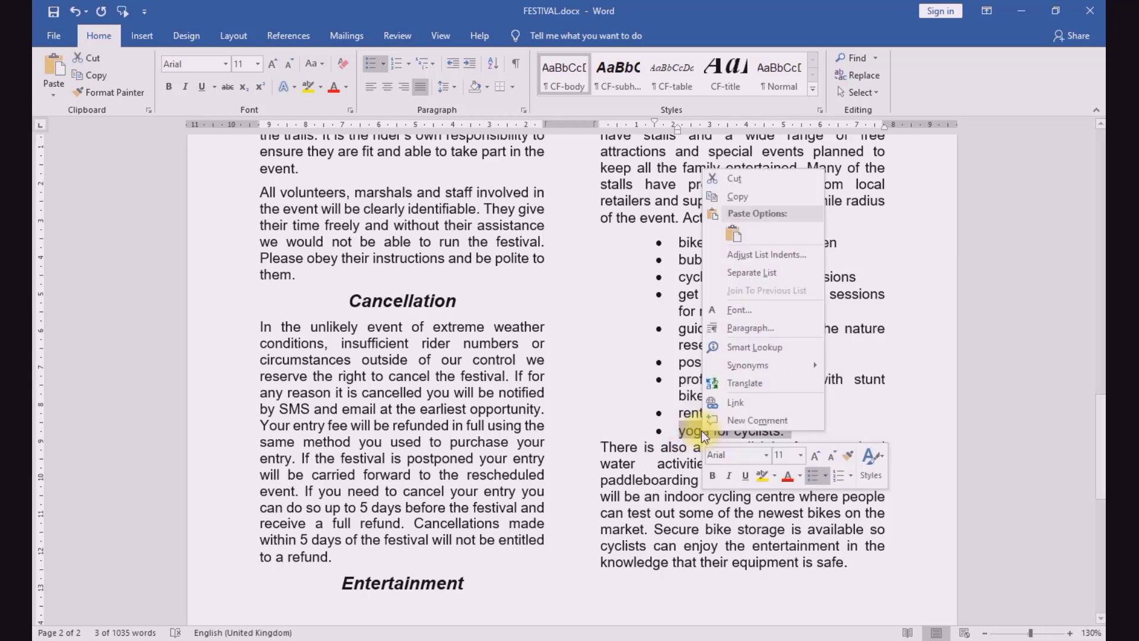
click(734, 328)
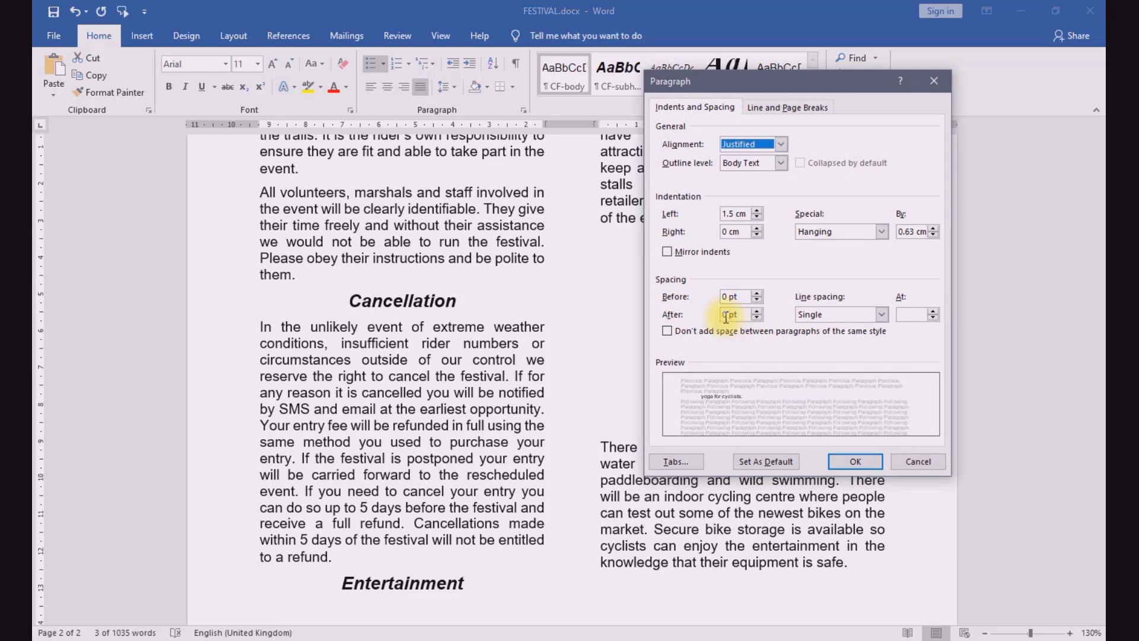
click(726, 316)
text(6)
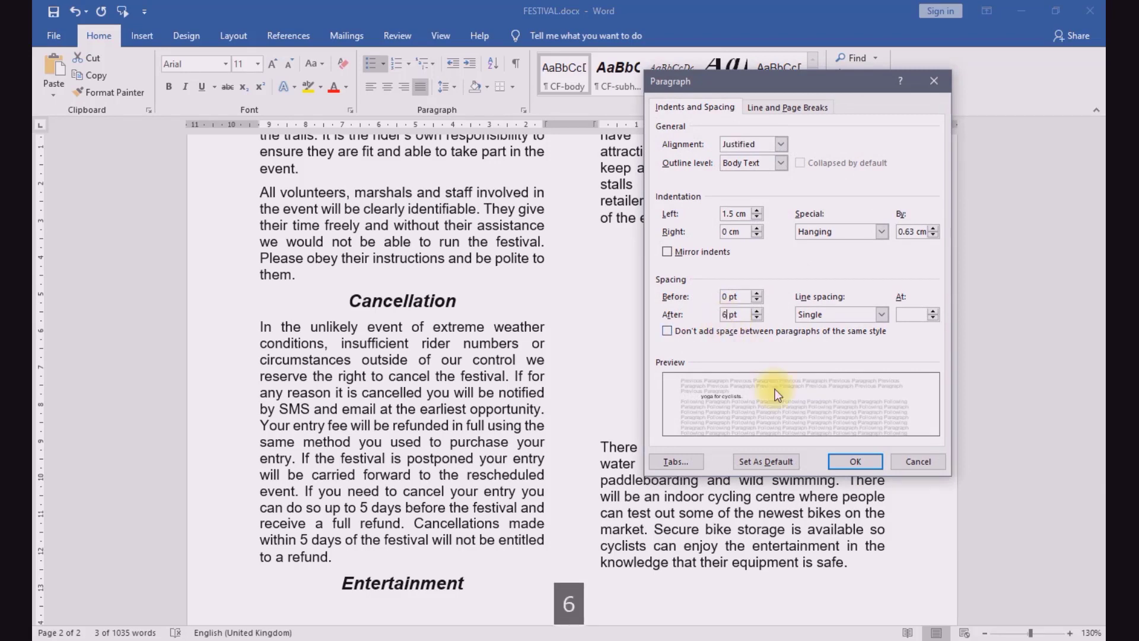
click(845, 464)
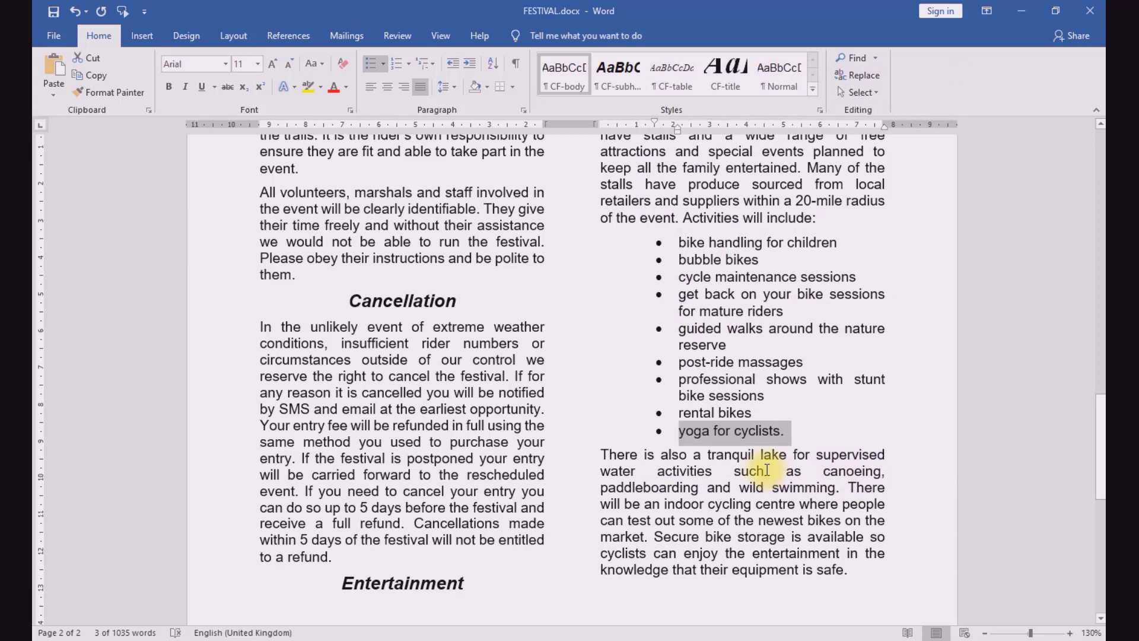
click(767, 470)
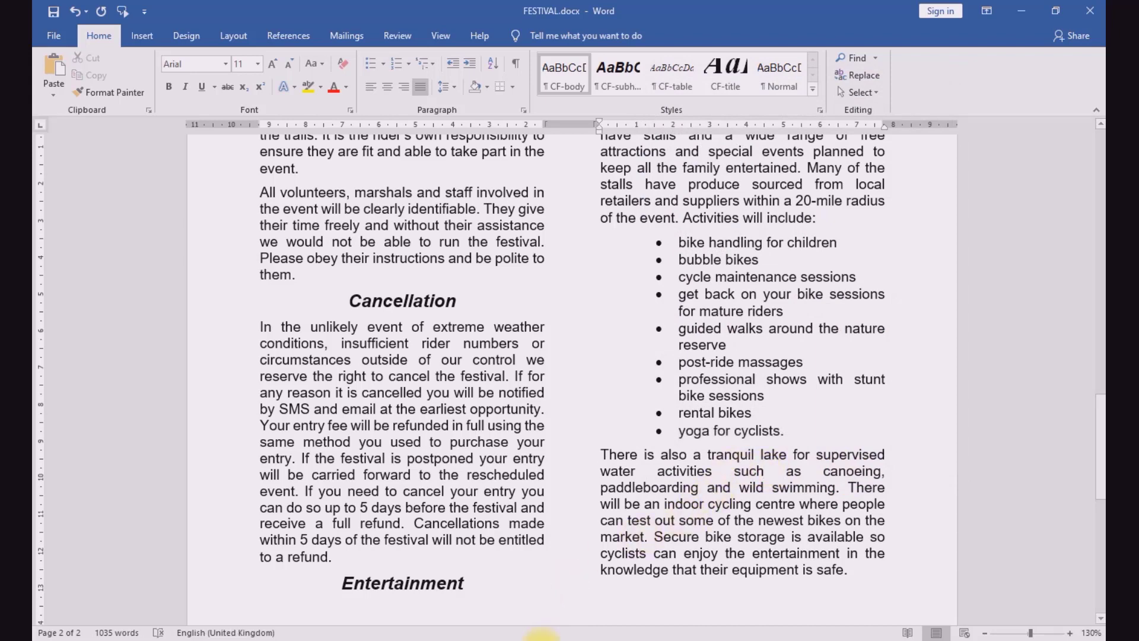
Step: Switch to the exam paper and read question 10, marking the column heading it names
click(440, 639)
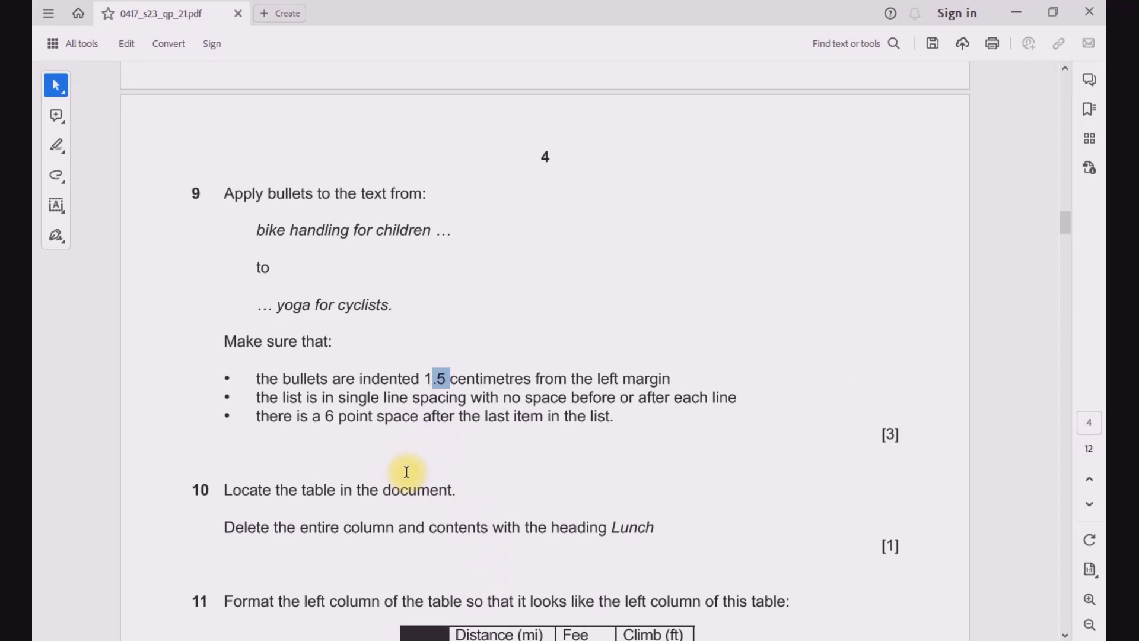
scroll(403, 482, down, 3)
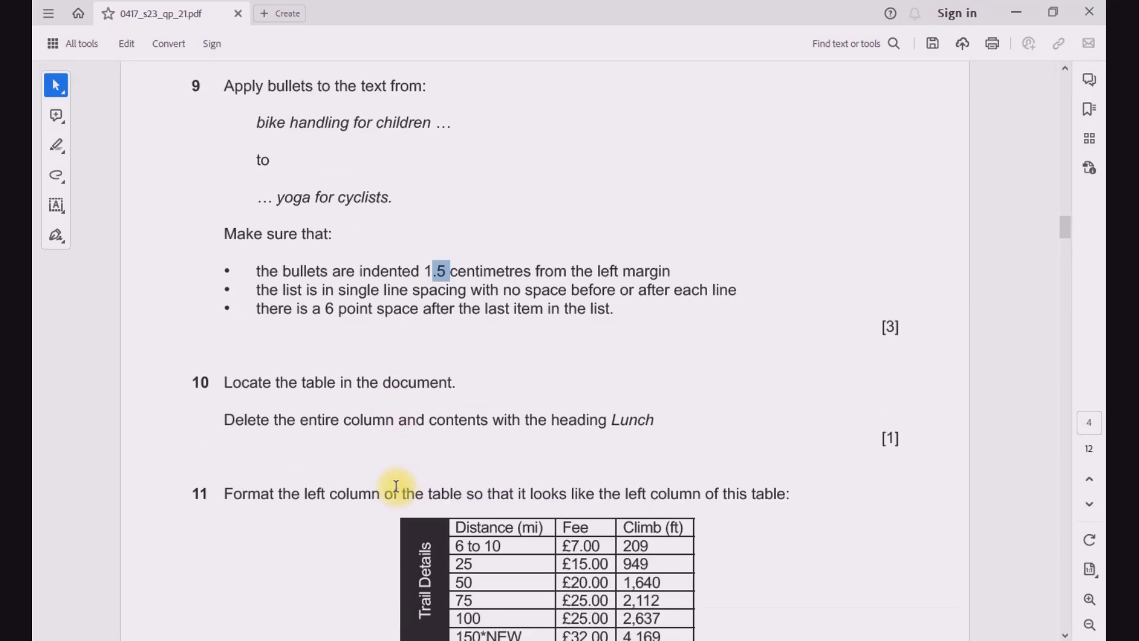
click(407, 416)
scroll(407, 421, down, 2)
drag(613, 348, 655, 348)
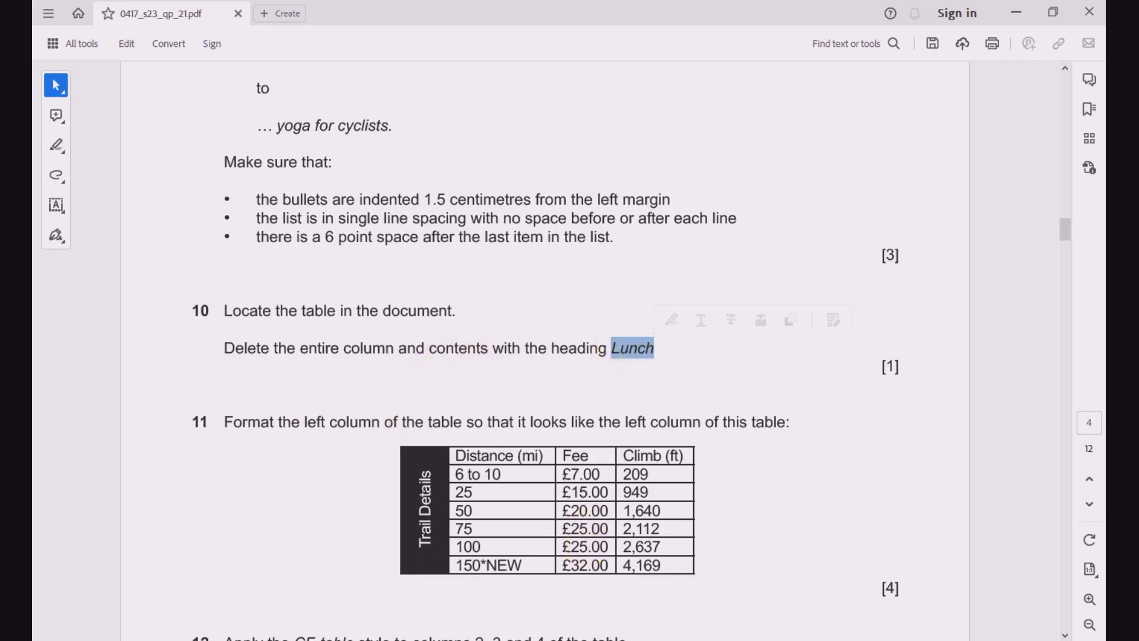
Step: Return to FESTIVAL.docx, locate the trail details table and select the whole table
mouse_move(573, 637)
click(608, 584)
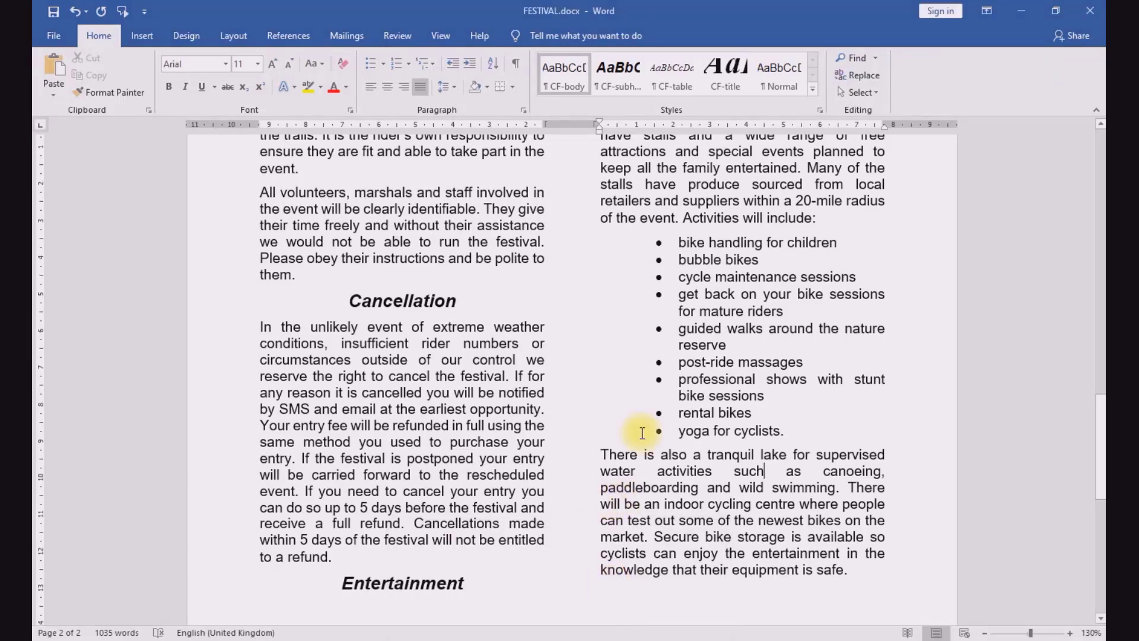
scroll(644, 474, down, 6)
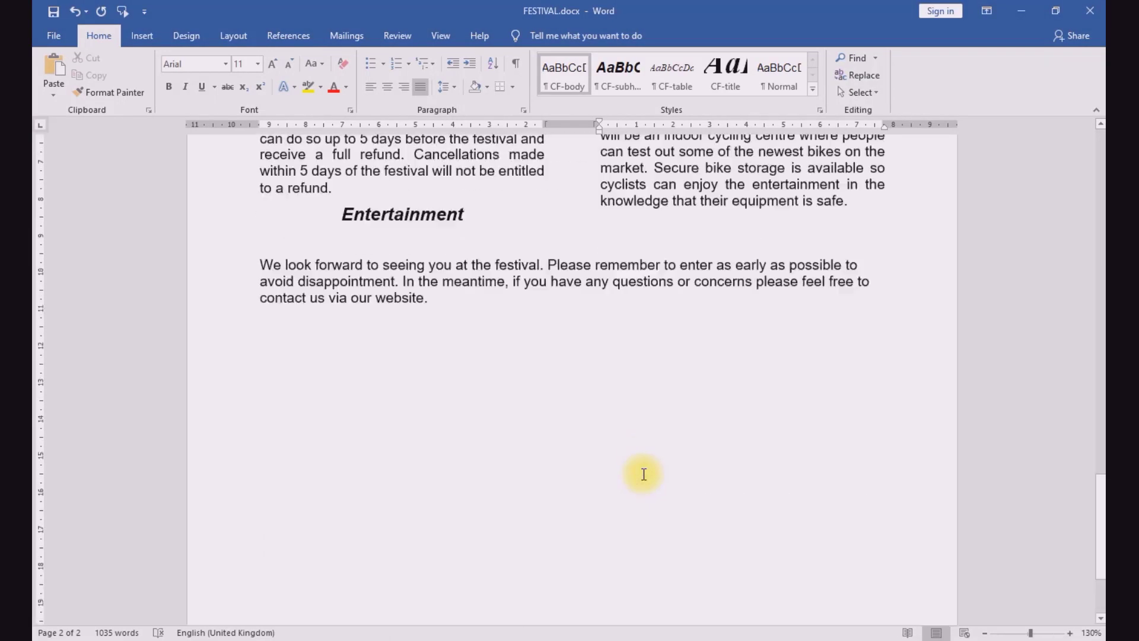
scroll(643, 474, up, 20)
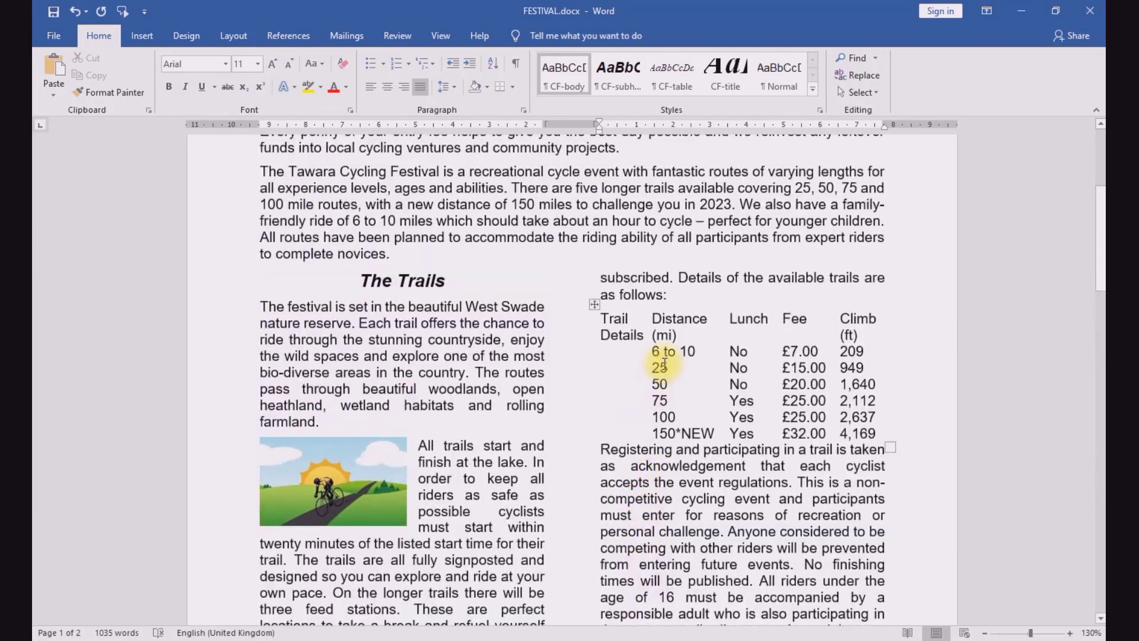
click(663, 363)
click(594, 305)
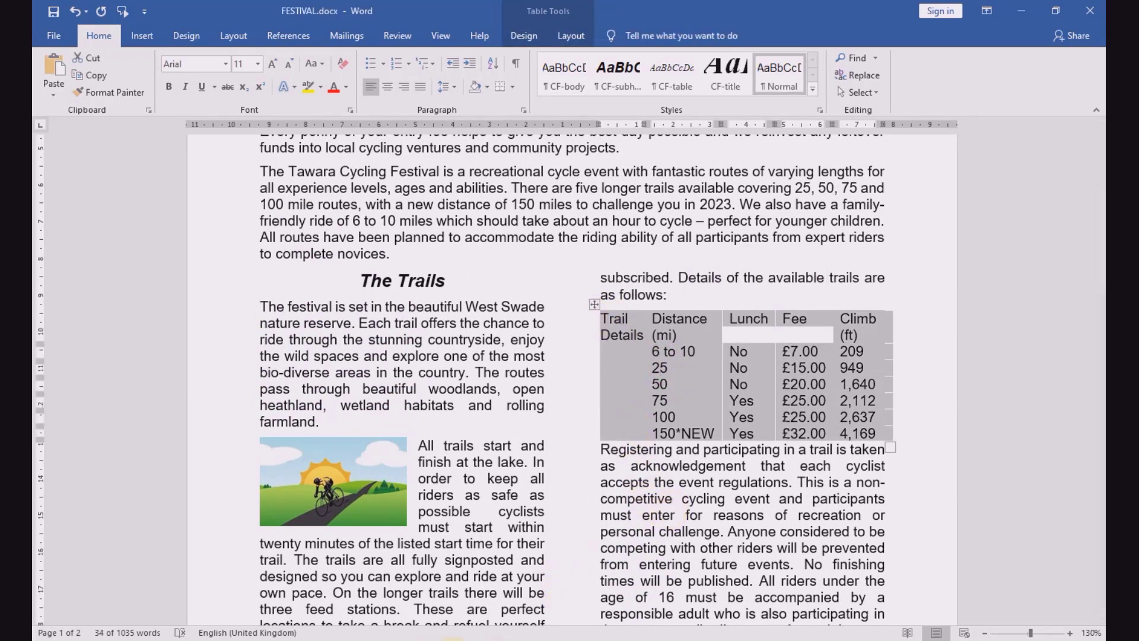
Step: Recheck question 10 in the exam paper, and delete the entire Lunch column from the trails table in FESTIVAL.docx
click(454, 640)
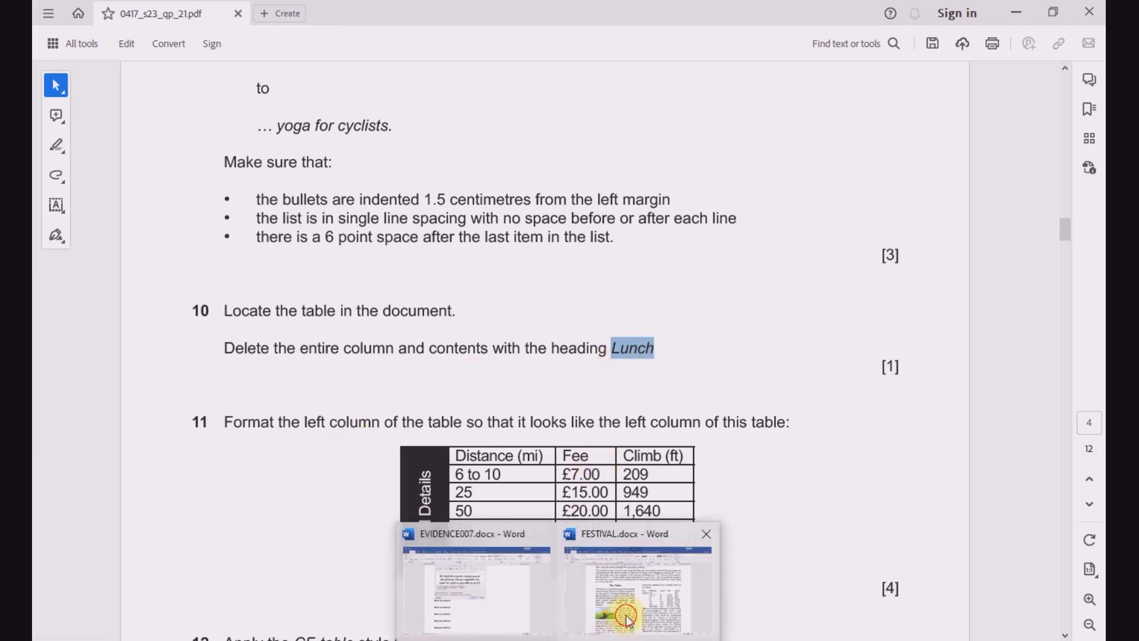
click(623, 611)
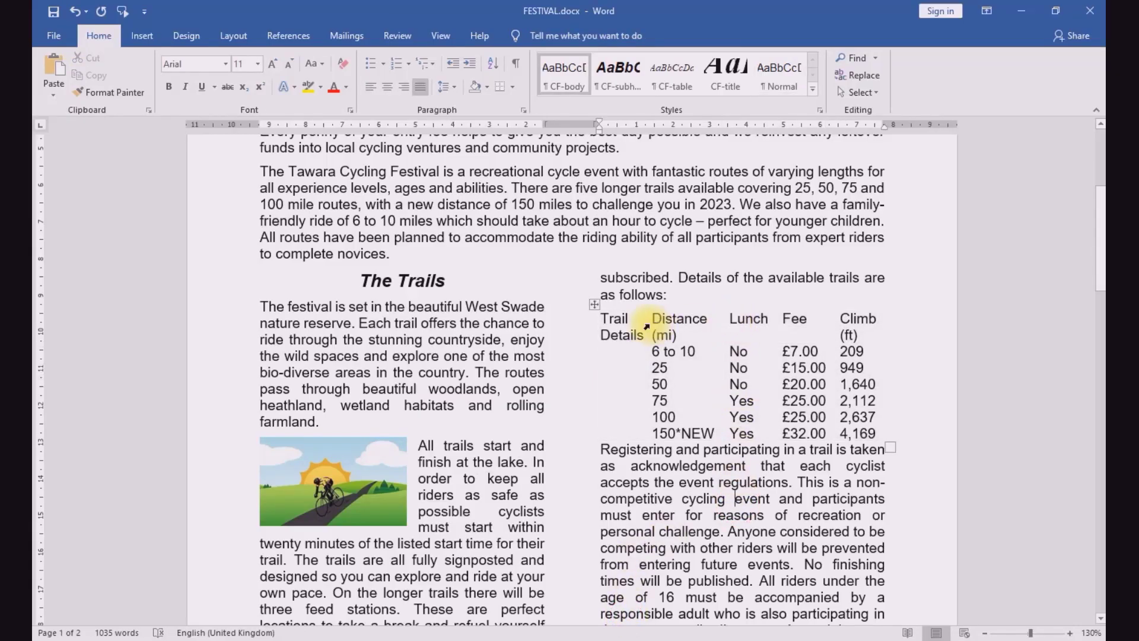
click(737, 315)
drag(736, 316, 744, 436)
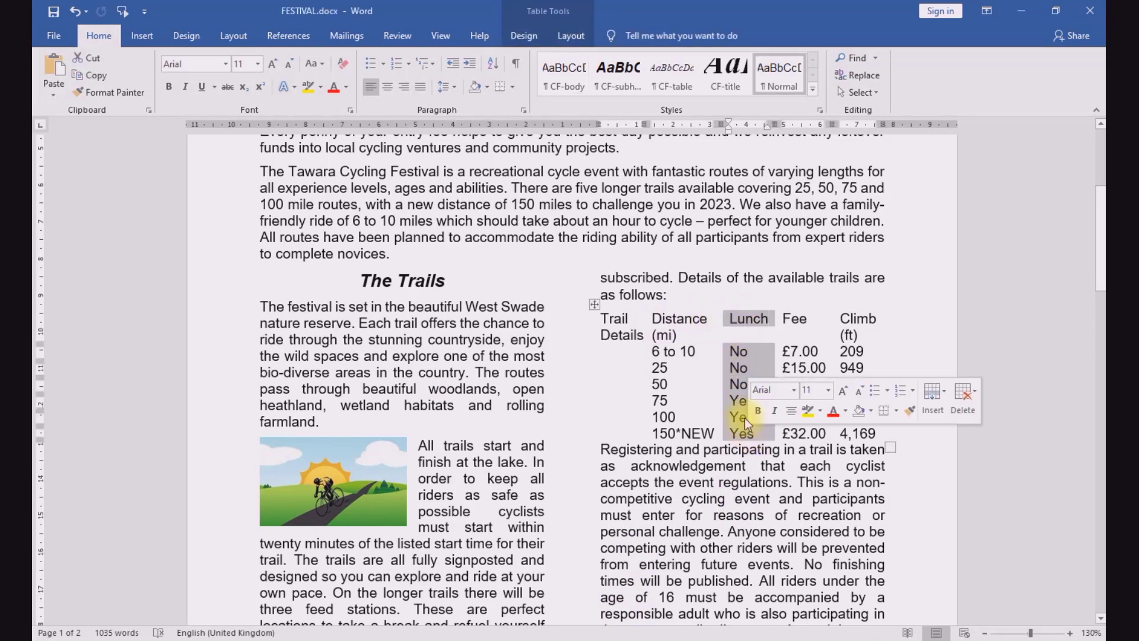
right_click(745, 366)
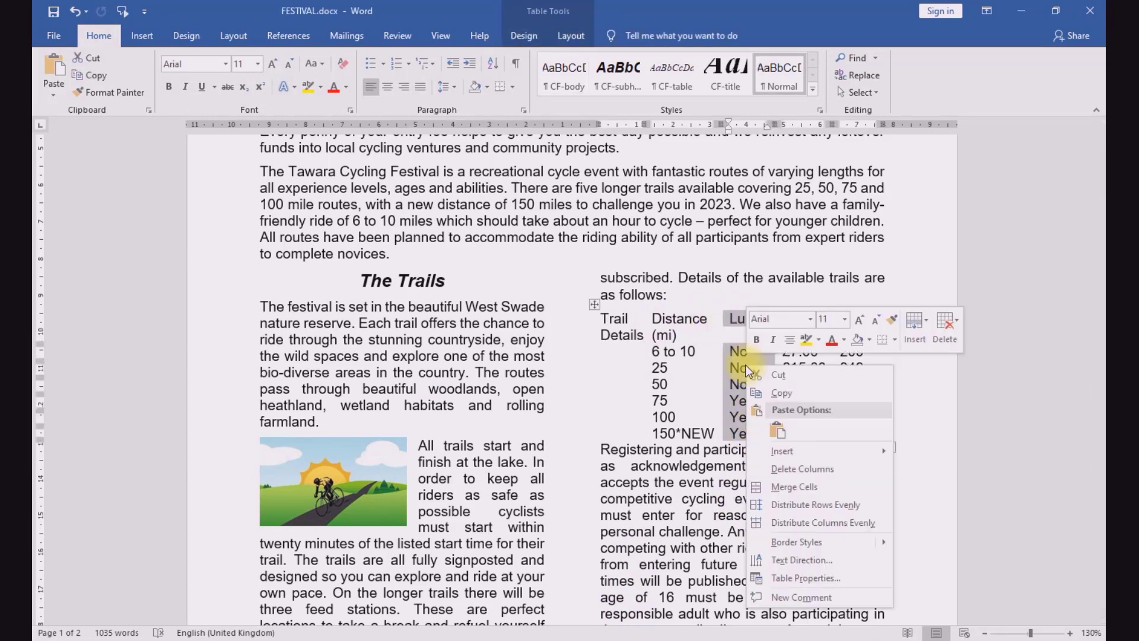
click(781, 469)
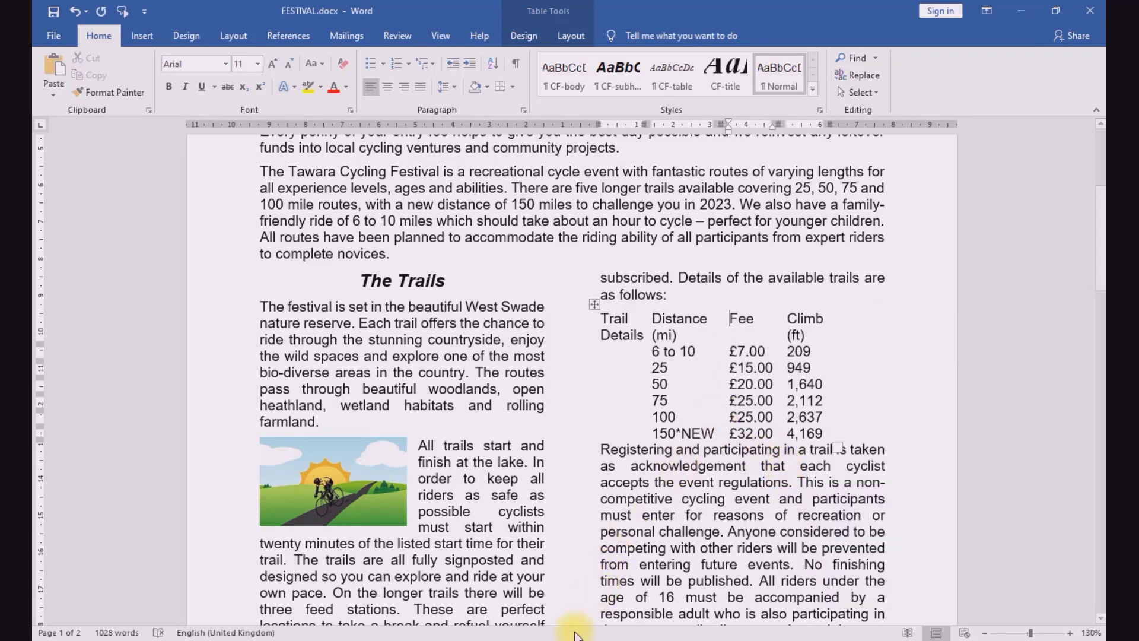
Step: Switch to the exam paper and read the table formatting requirements in questions 11 and 12
click(446, 638)
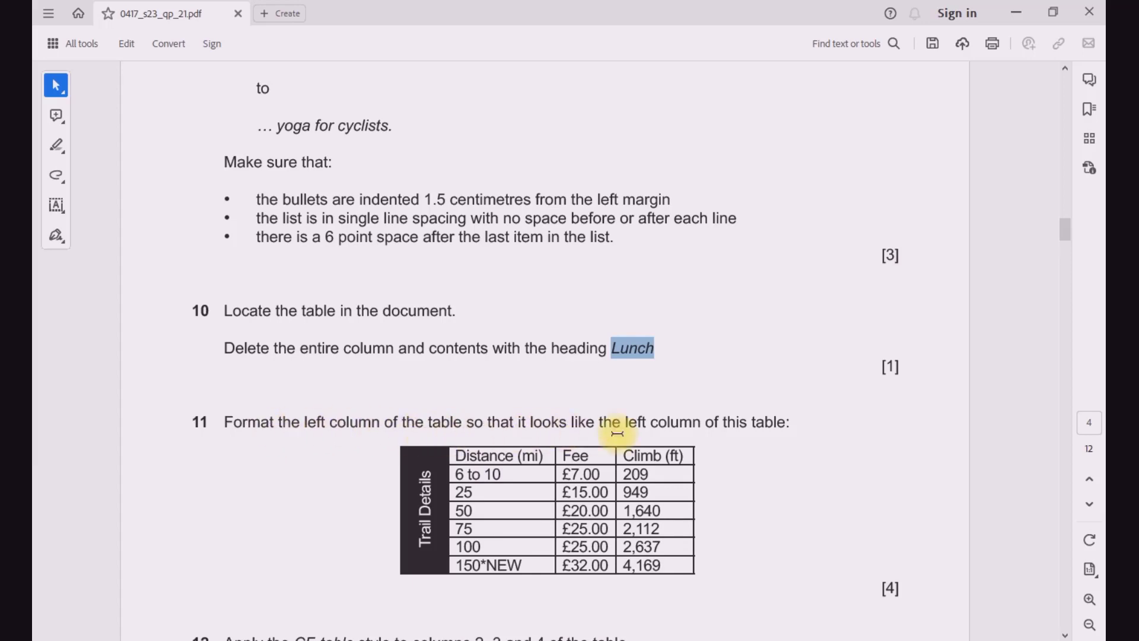
scroll(706, 422, down, 1)
scroll(706, 422, down, 1)
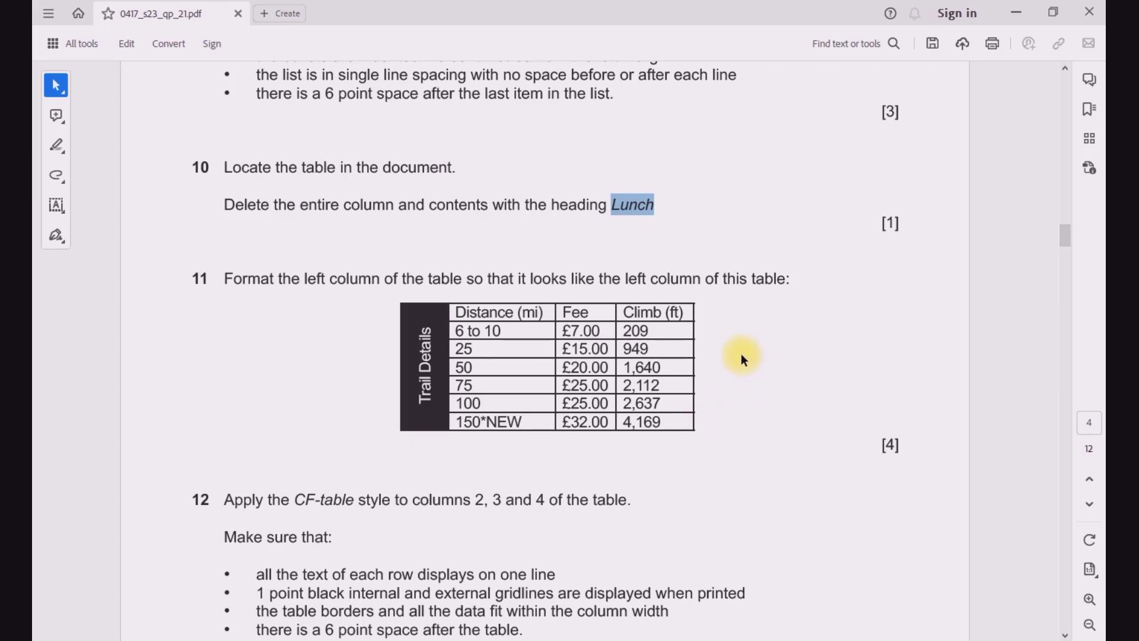
scroll(704, 473, down, 2)
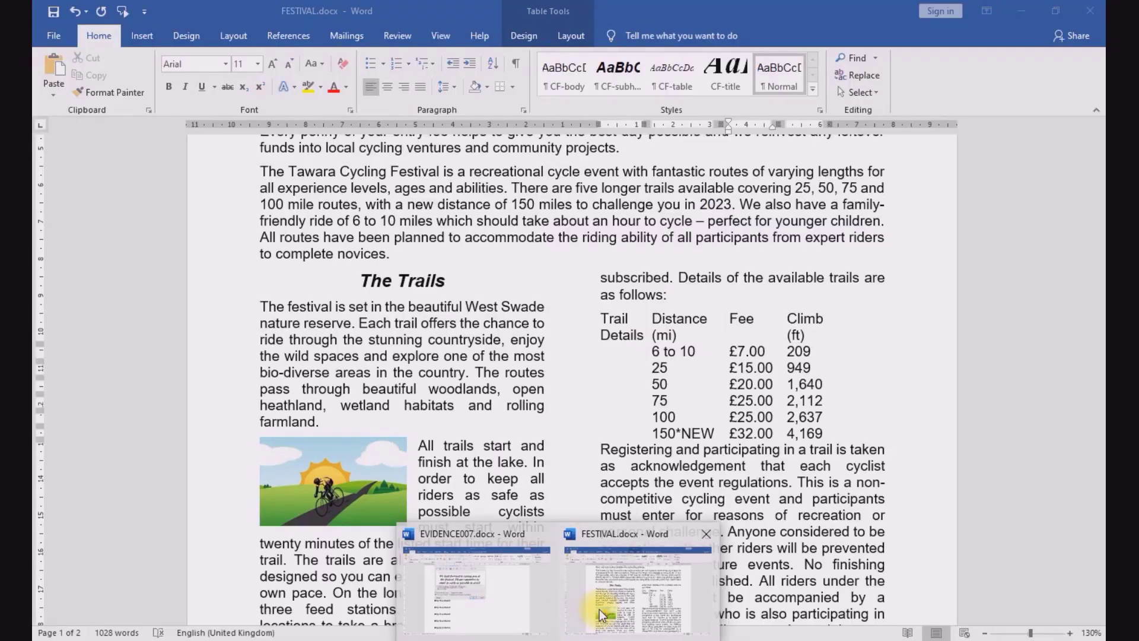
Step: Return to FESTIVAL.docx and apply All Borders to the whole trails table
click(600, 610)
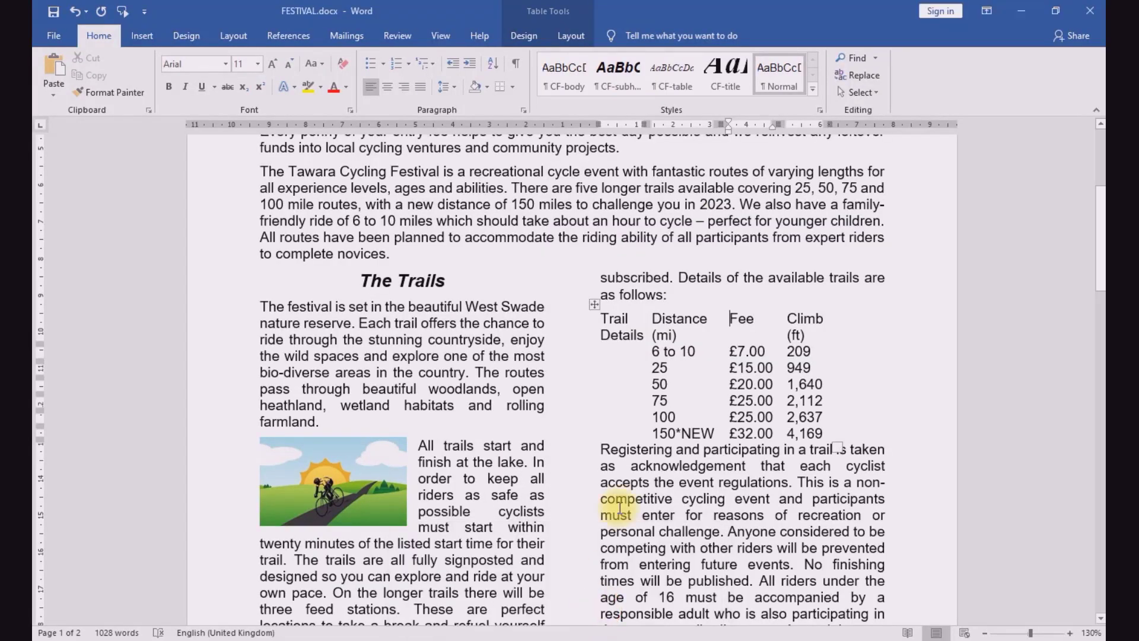
click(595, 305)
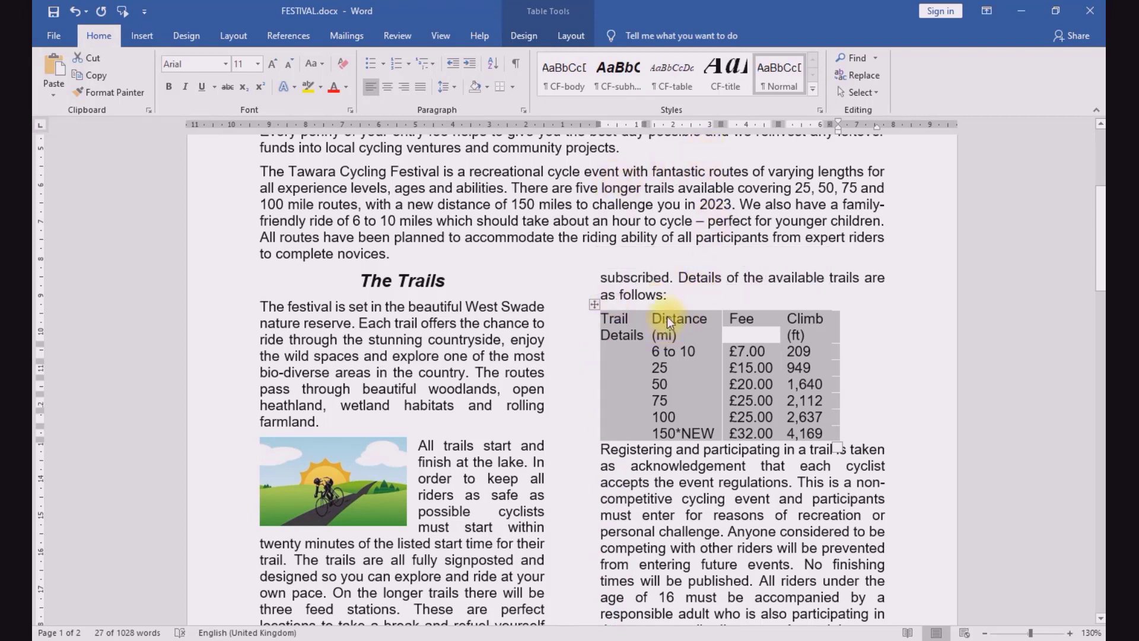
click(525, 36)
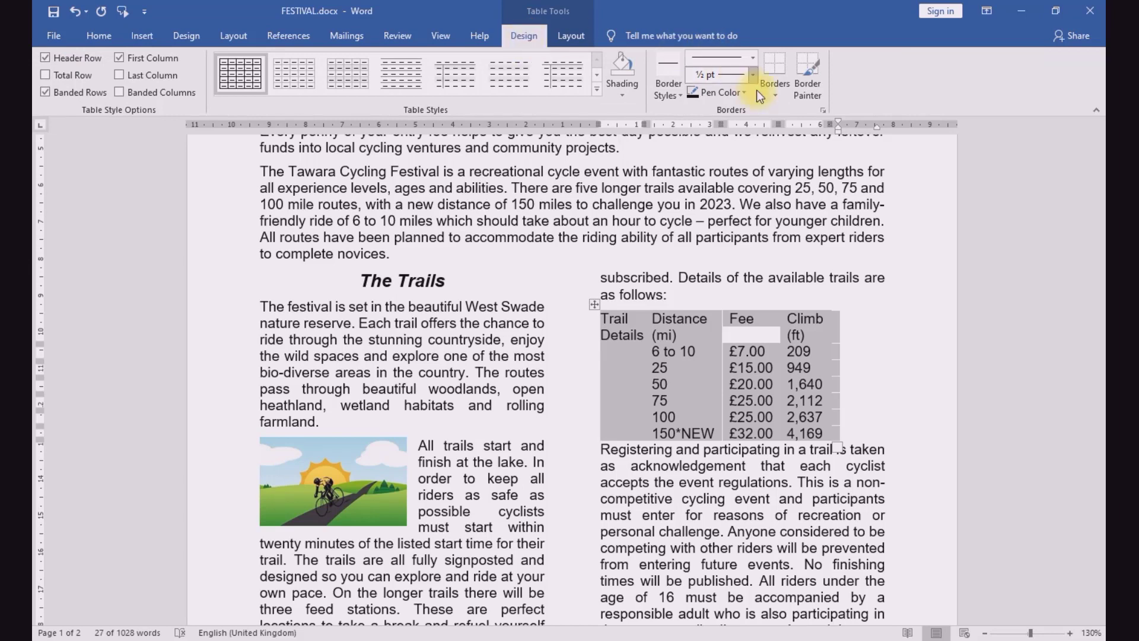
click(777, 90)
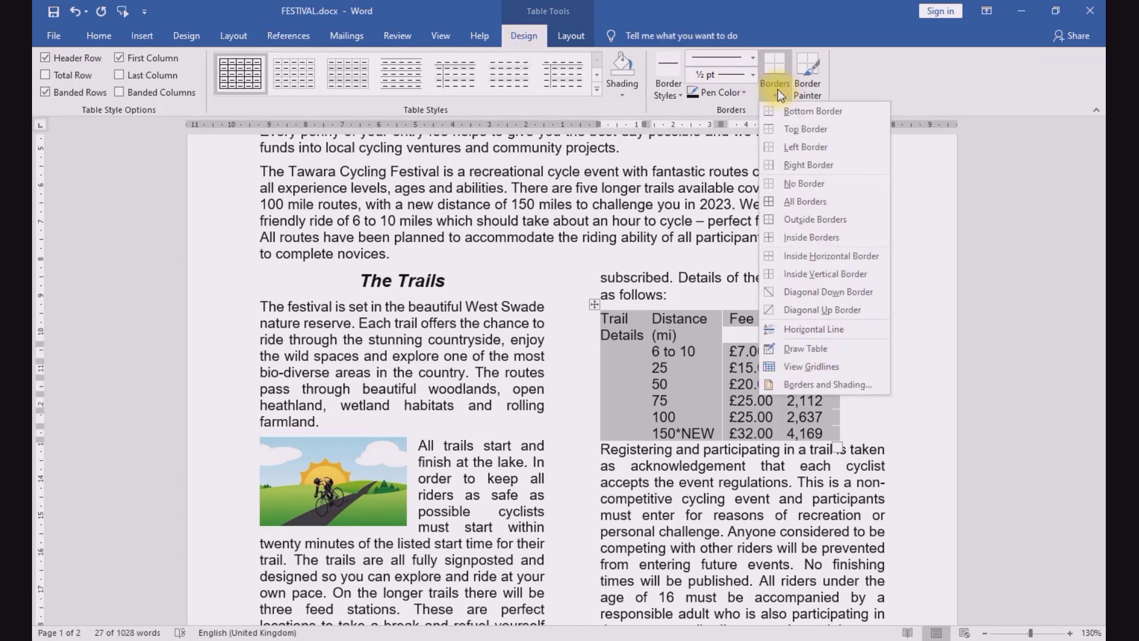
click(788, 199)
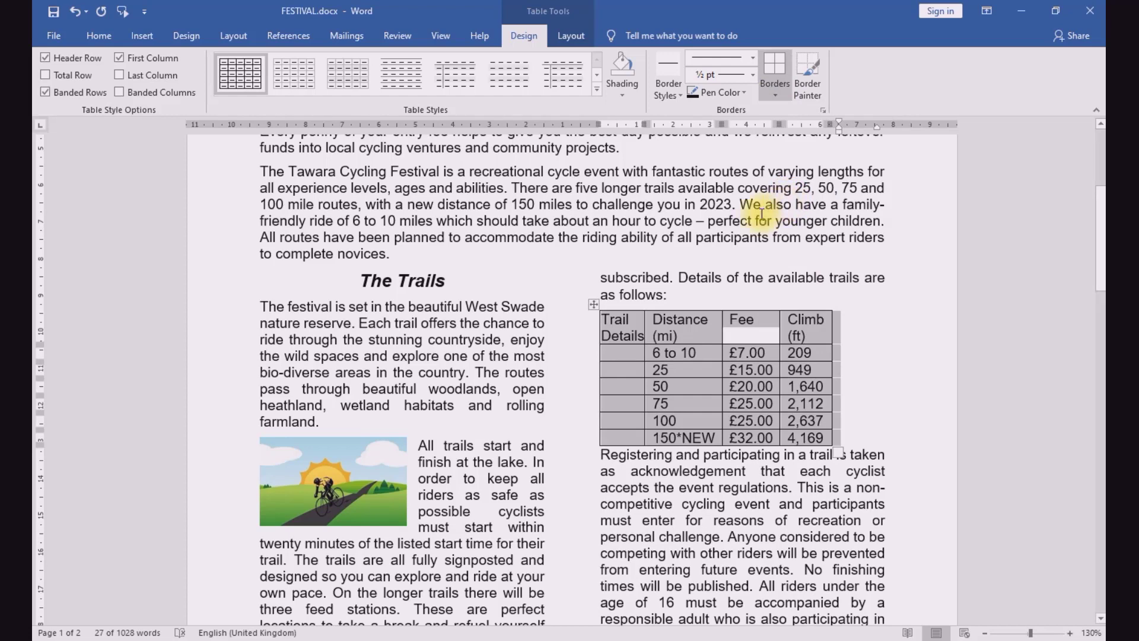
Step: Recheck question 11's sample table in the exam paper, and merge all cells of the trails table's left column in FESTIVAL.docx
click(457, 639)
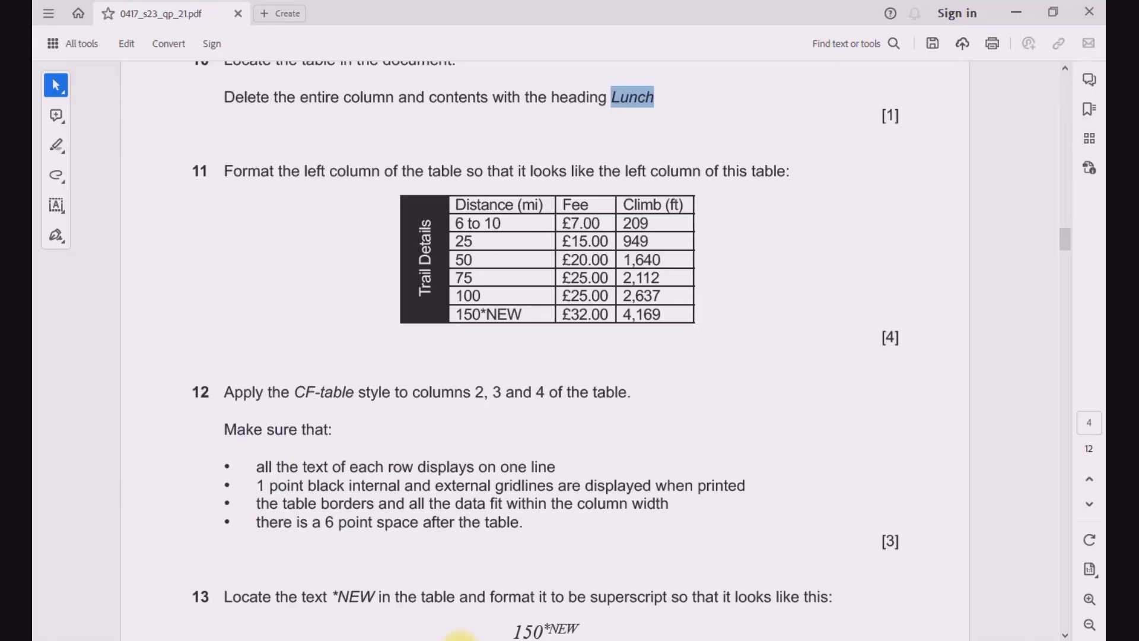
click(454, 639)
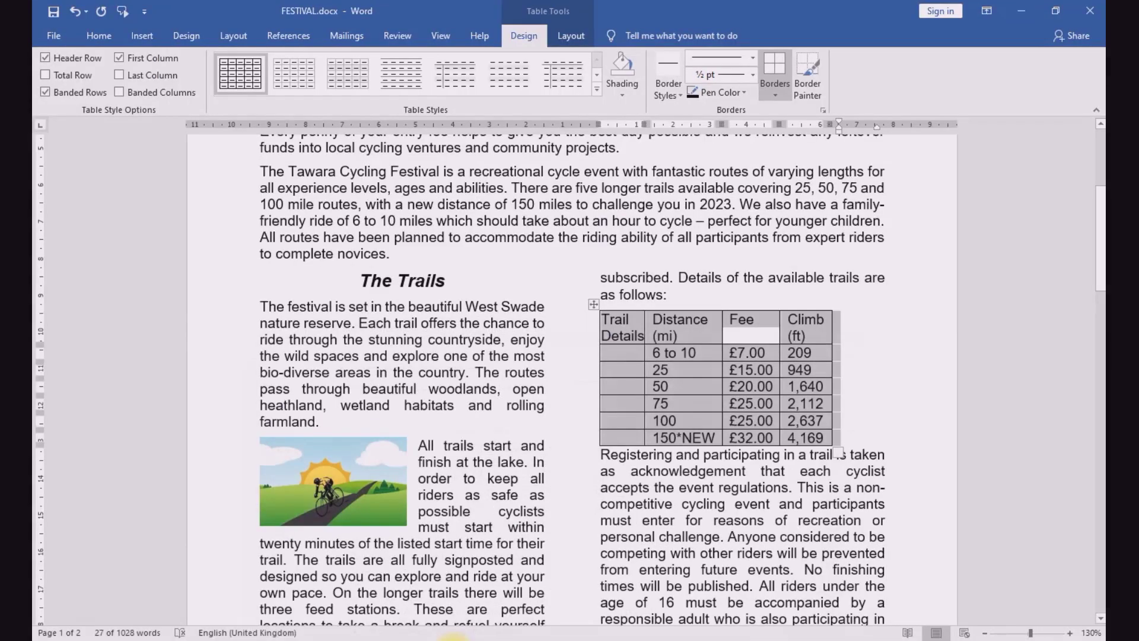
click(602, 330)
drag(602, 330, 620, 439)
right_click(622, 364)
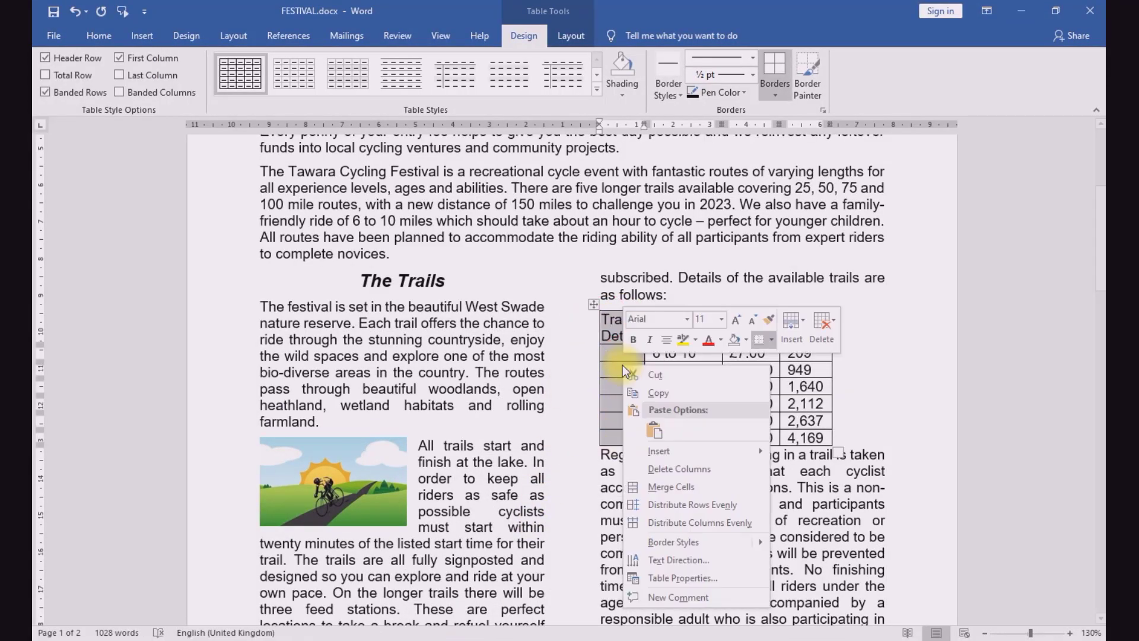
click(646, 494)
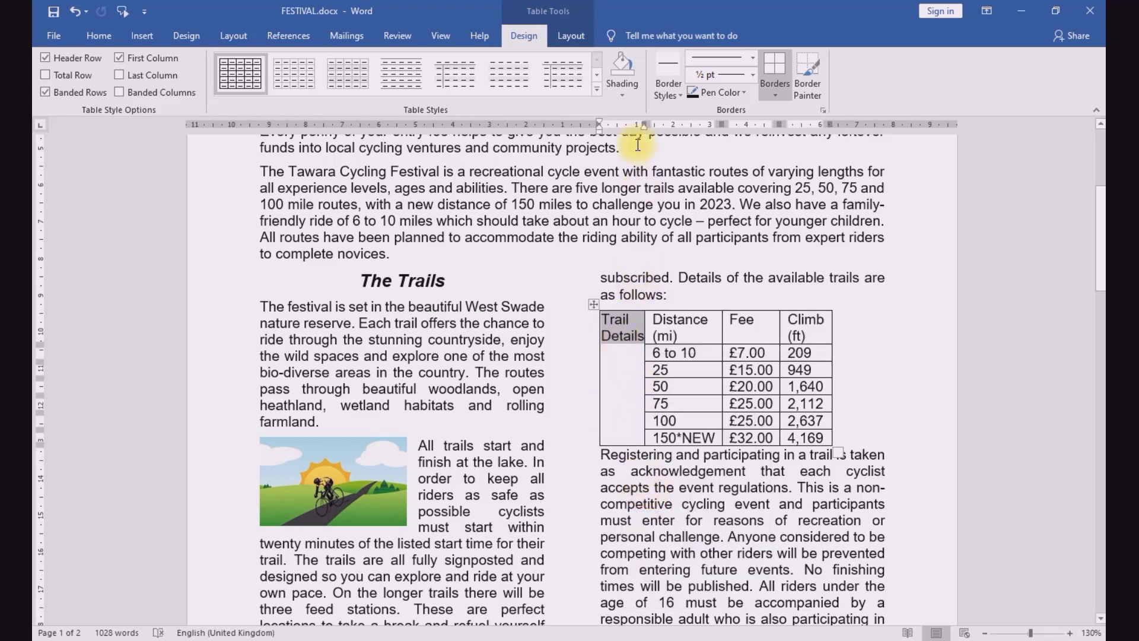
Step: Centre the Trail Details text horizontally and vertically in its merged cell and rotate it to read upwards
click(568, 36)
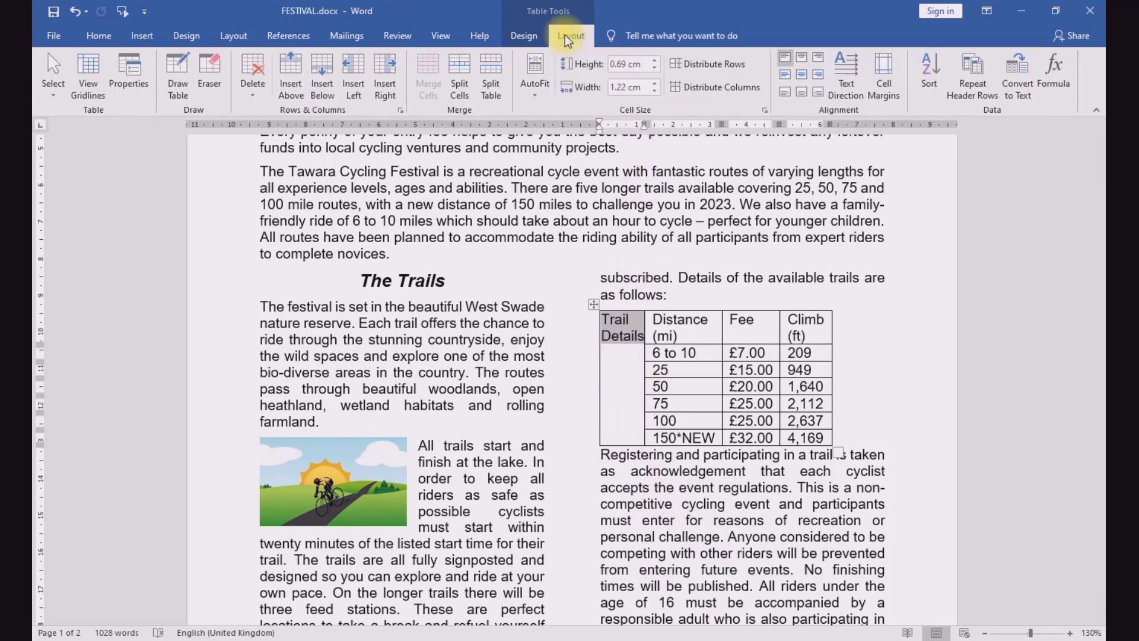
click(808, 79)
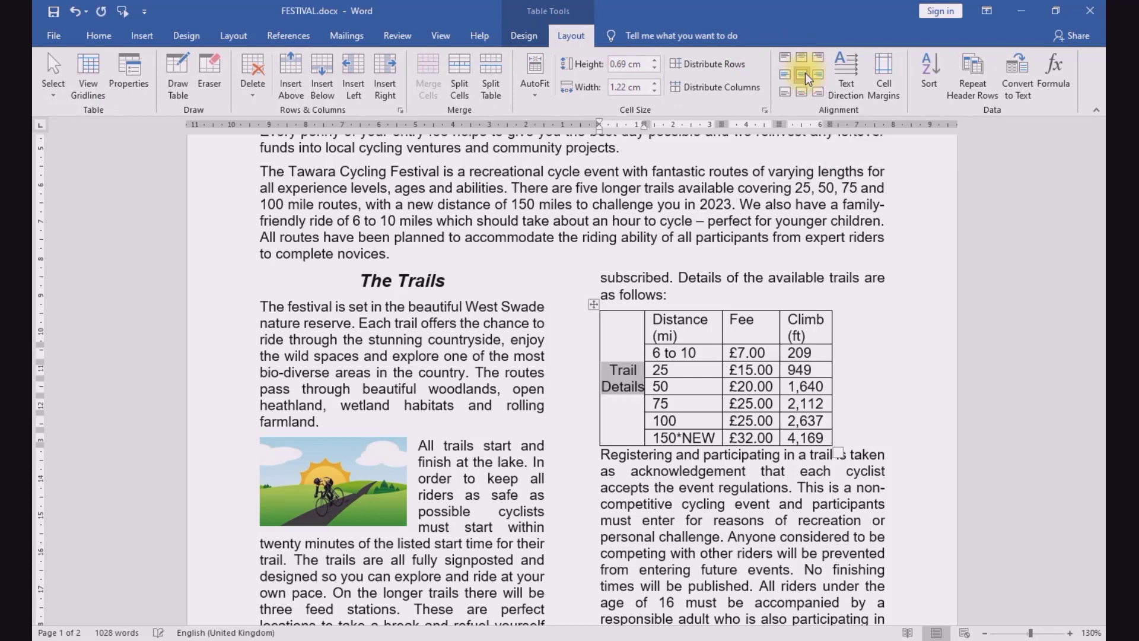
click(838, 74)
click(838, 74)
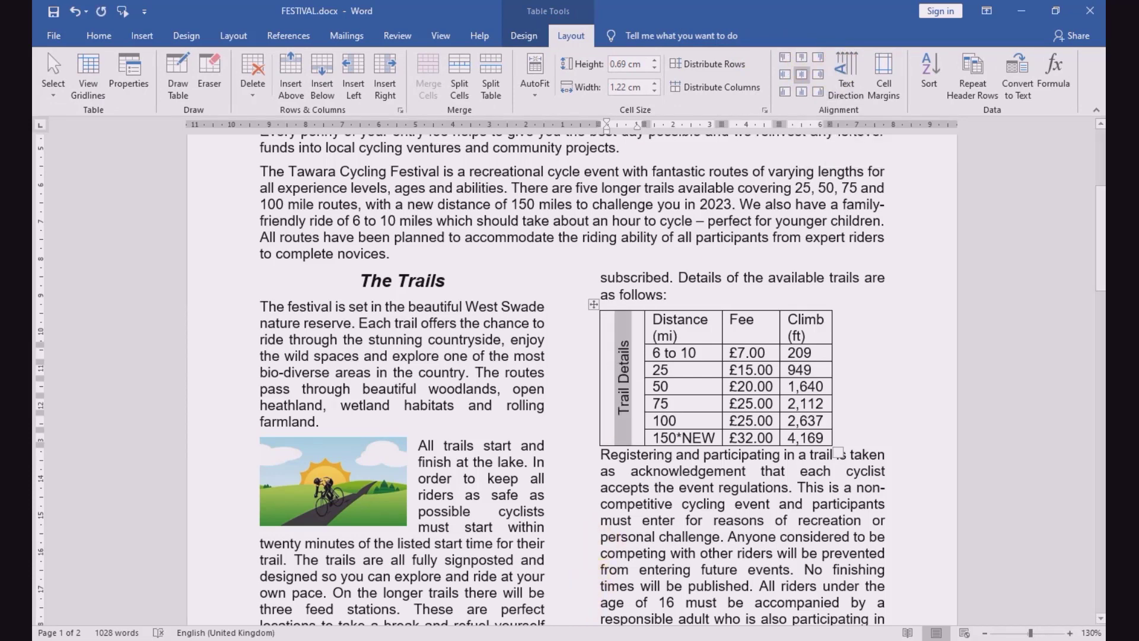
Step: Shade the merged Trail Details cell black
click(522, 39)
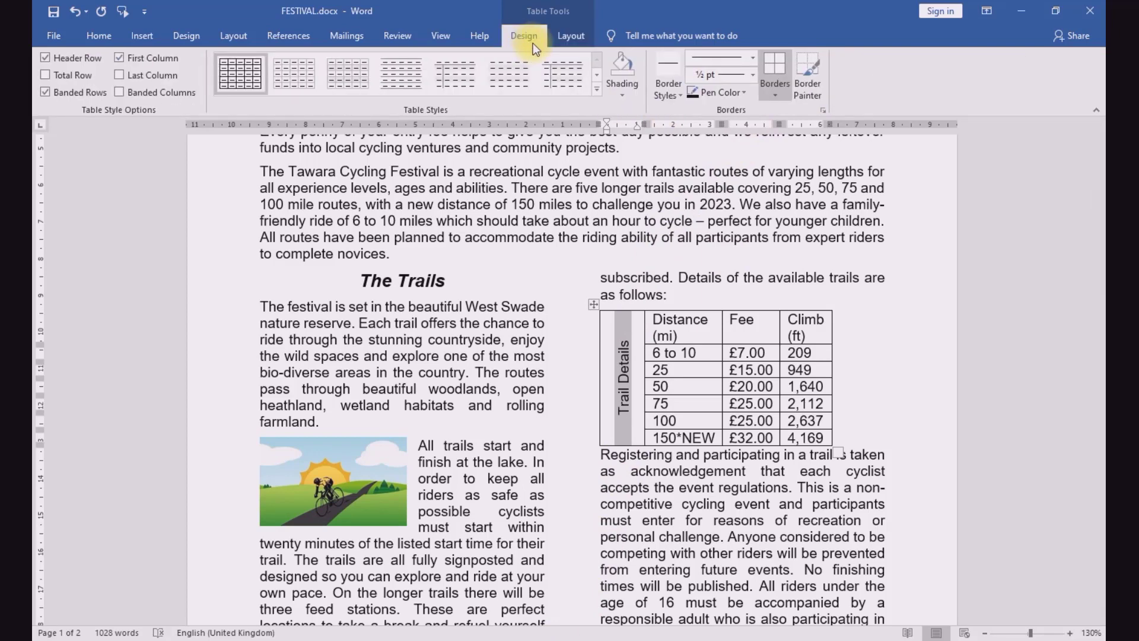
click(632, 95)
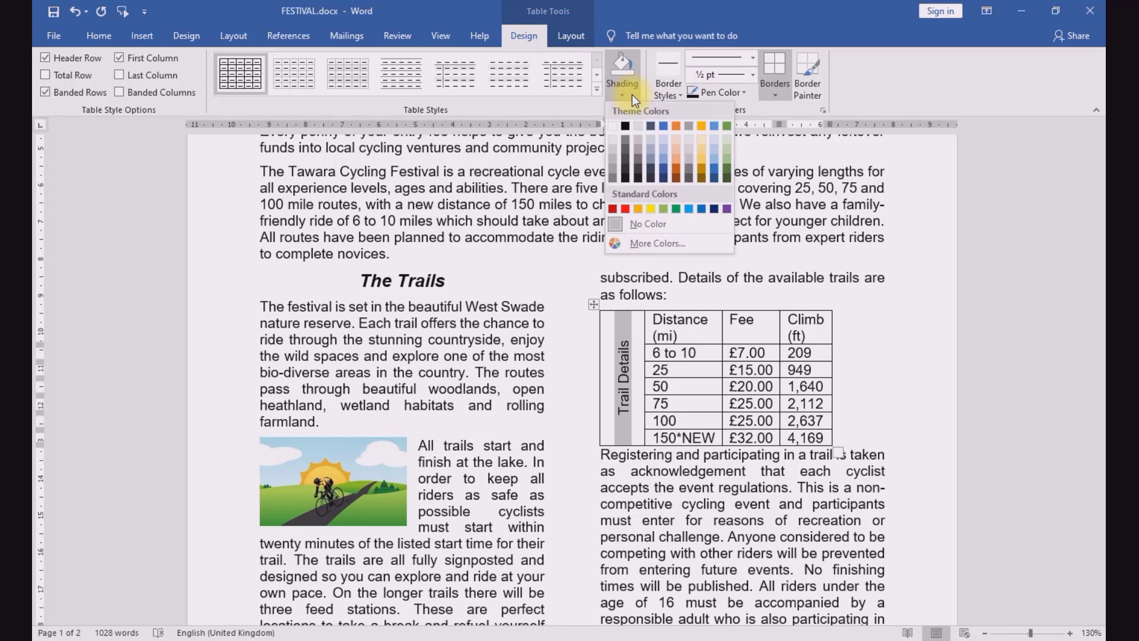
click(622, 127)
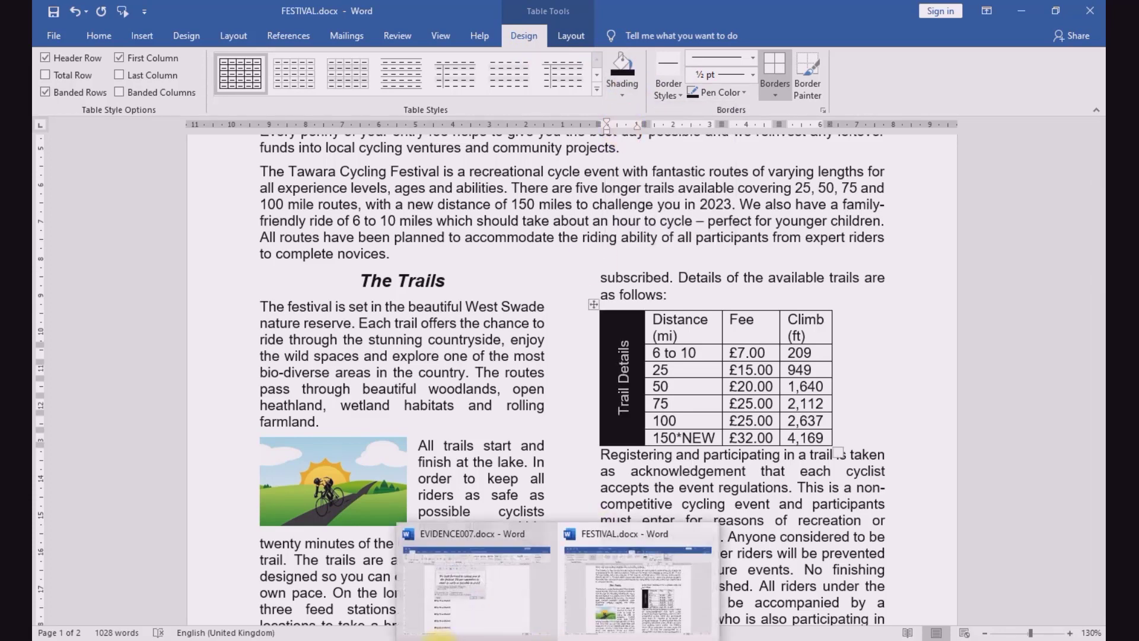
Step: Recheck the exam paper's sample table, and enlarge the trails table in FESTIVAL.docx to nearly the full width of the text column
click(447, 636)
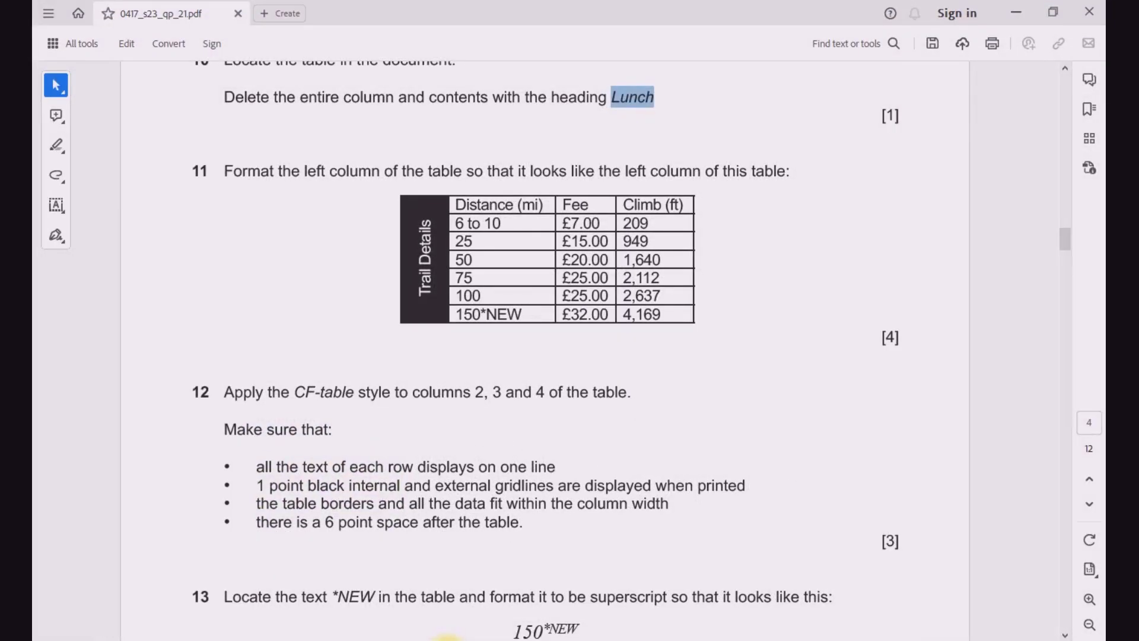
click(447, 638)
click(448, 638)
click(448, 637)
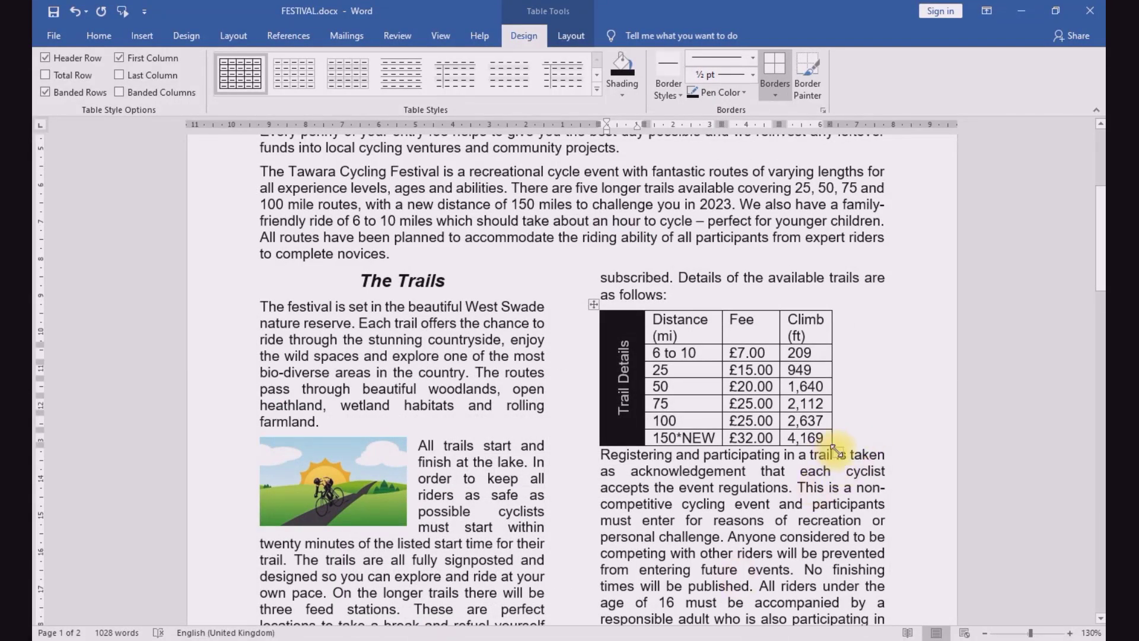
drag(837, 452, 882, 445)
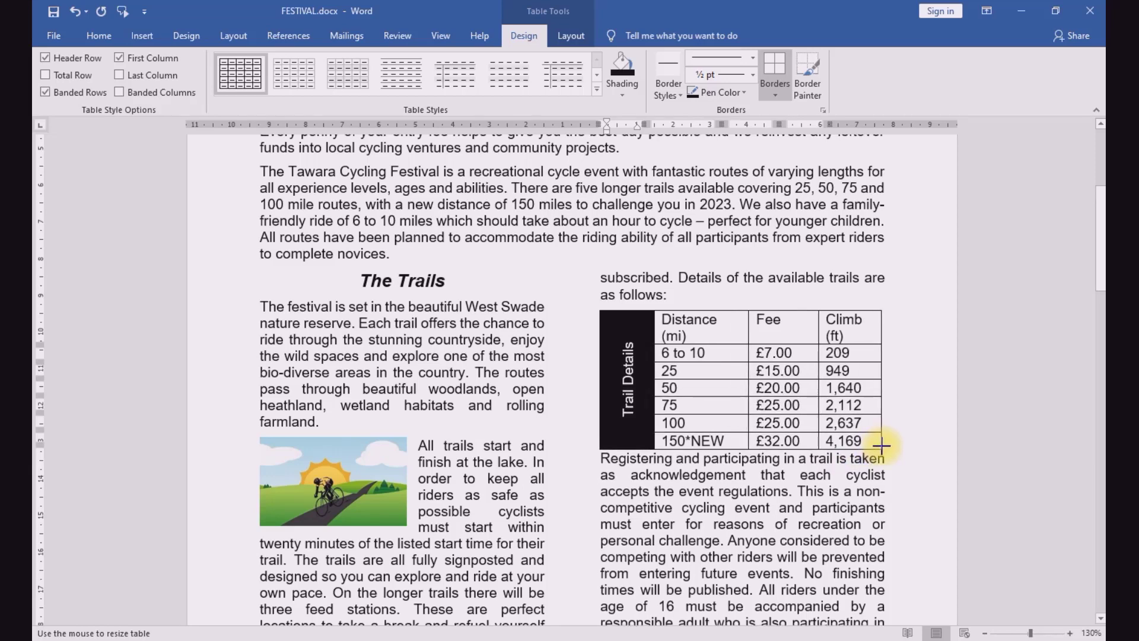
drag(882, 445, 881, 445)
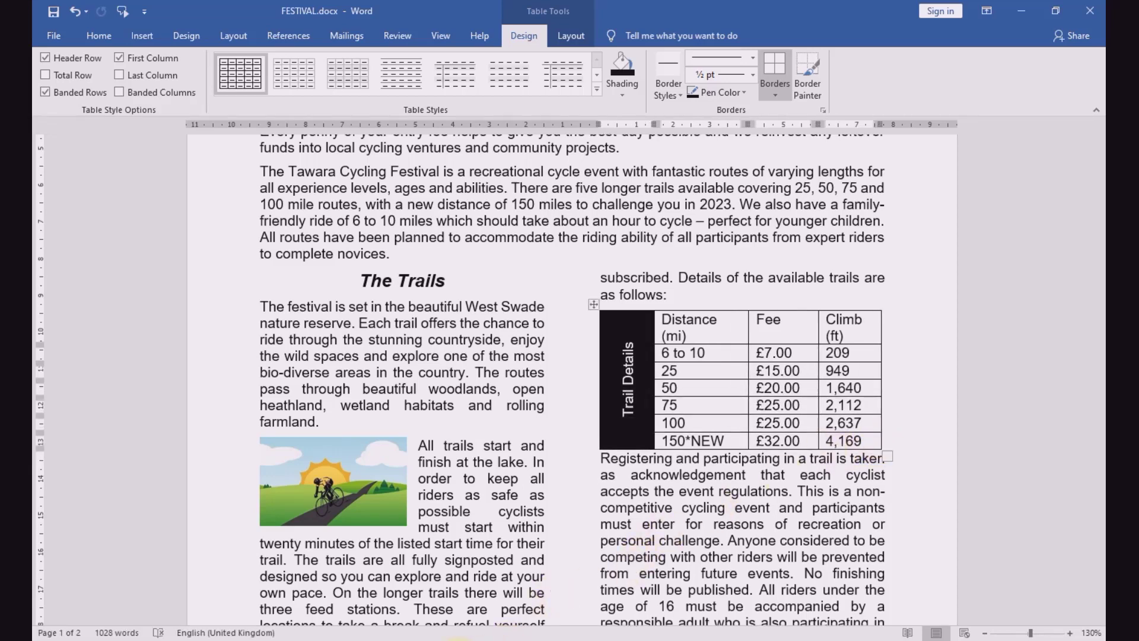
Step: Compare the trails table with question 11's sample in the exam paper, and read the style requirement in question 12
click(451, 638)
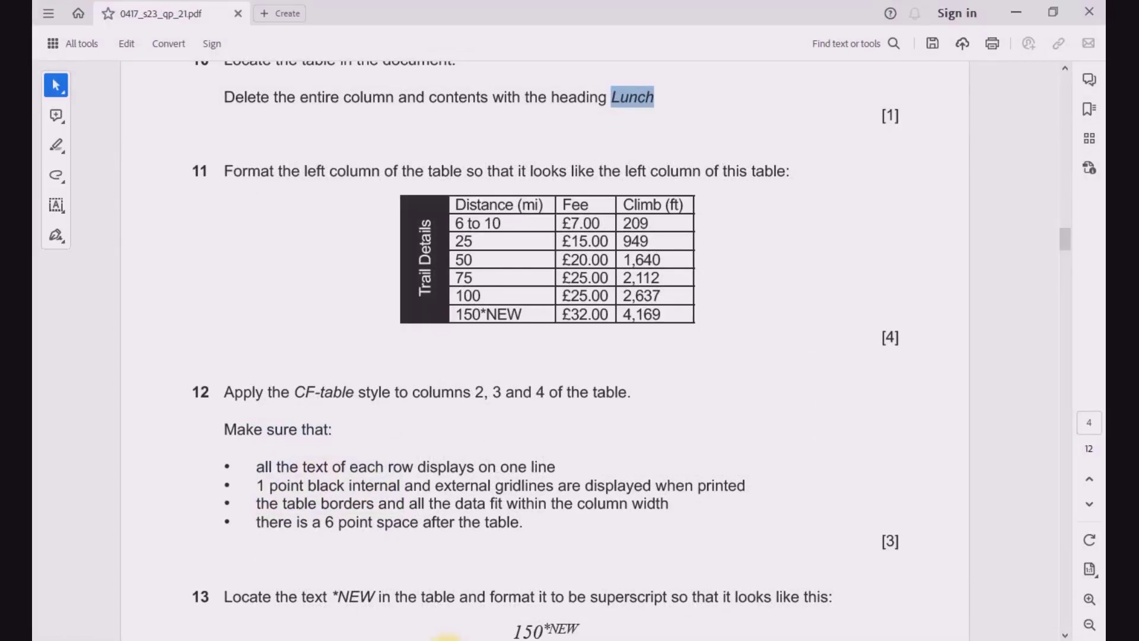
click(448, 638)
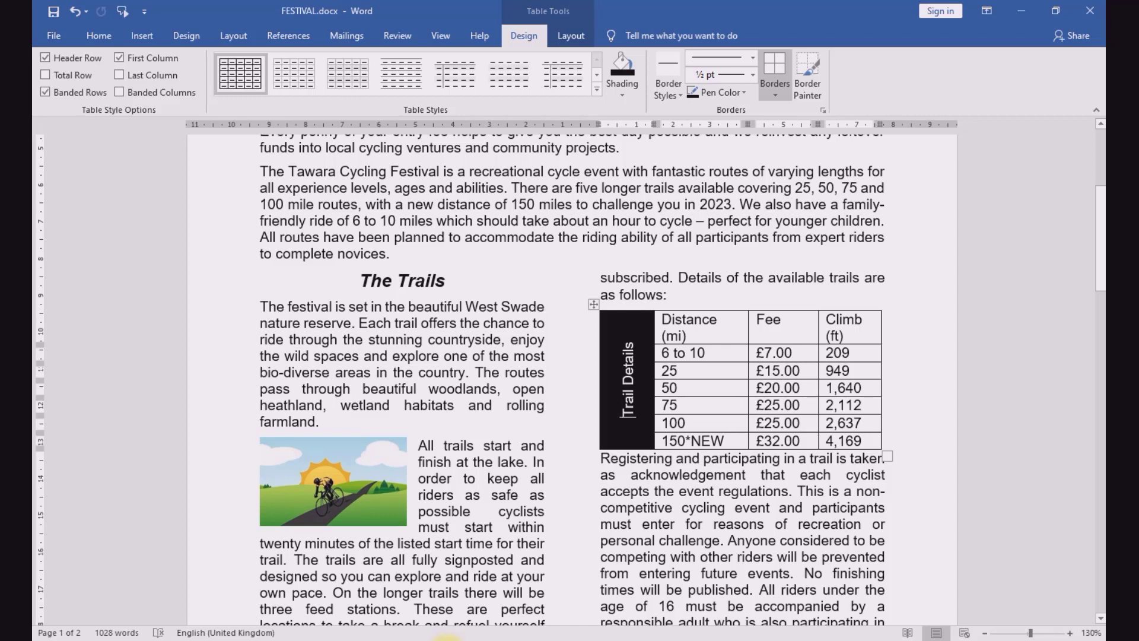
click(447, 639)
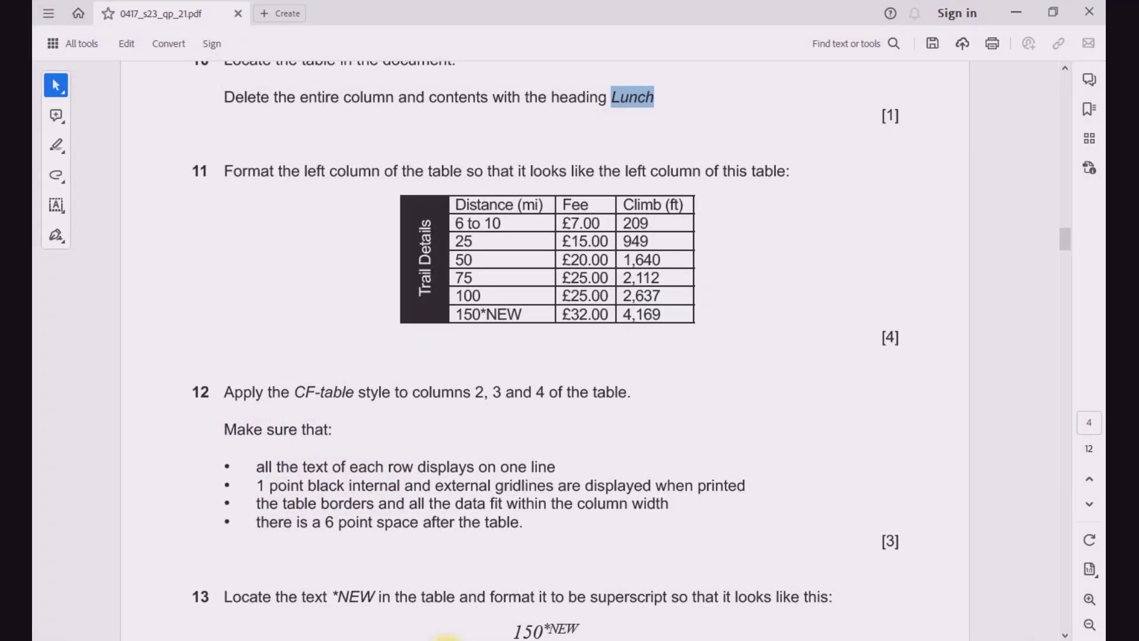
click(447, 639)
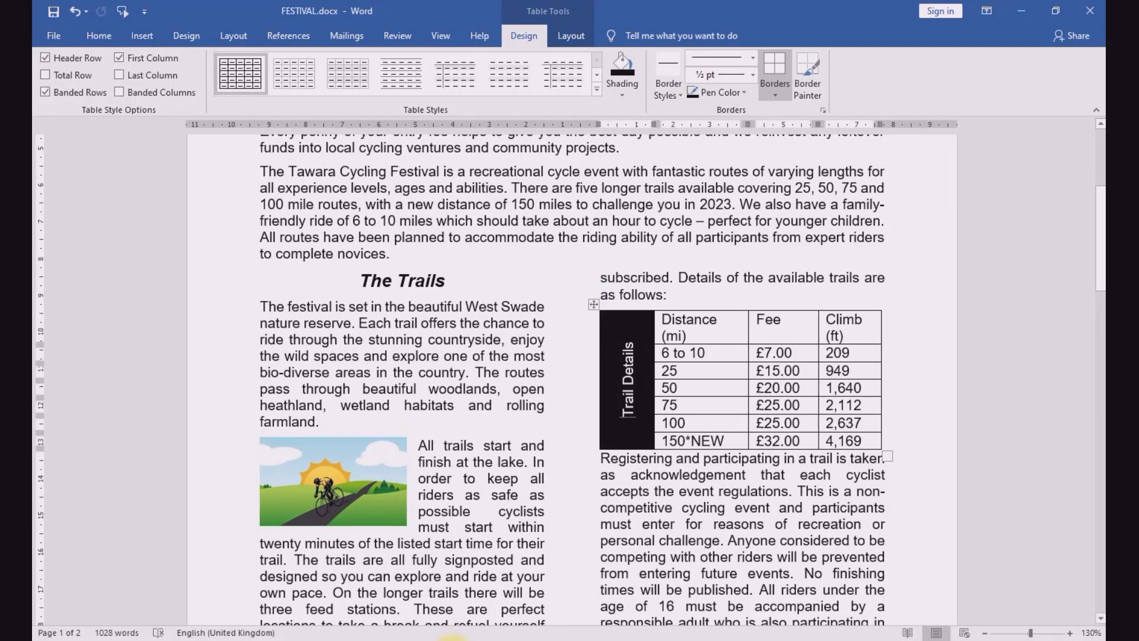
click(450, 638)
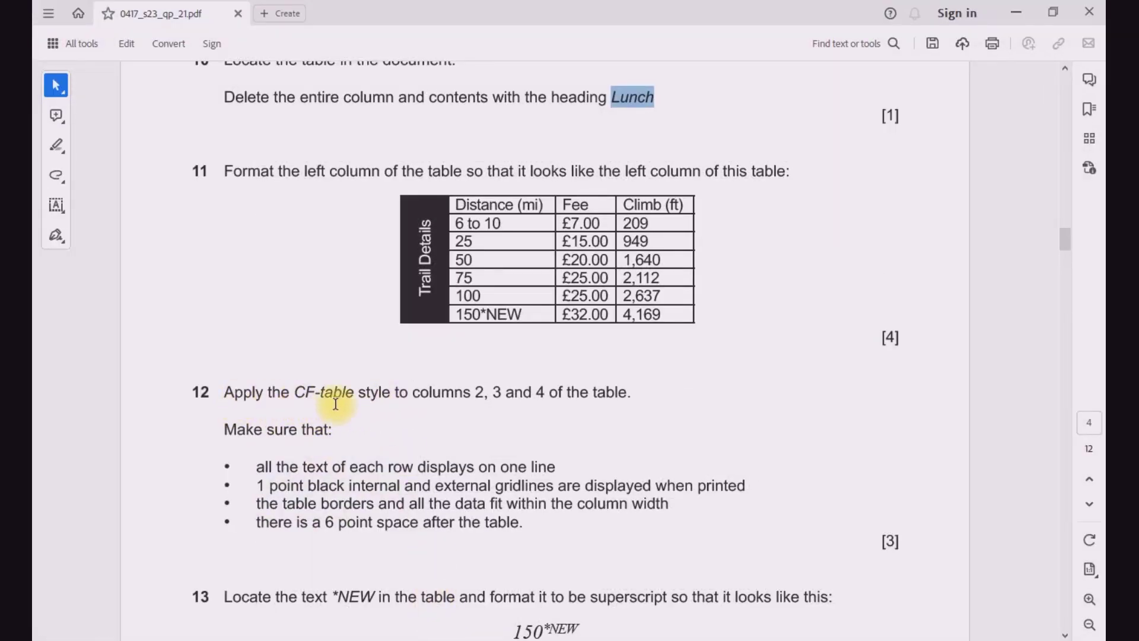
Step: Return to FESTIVAL.docx and apply the CF-table style to columns 2, 3 and 4 of the trails table
click(449, 639)
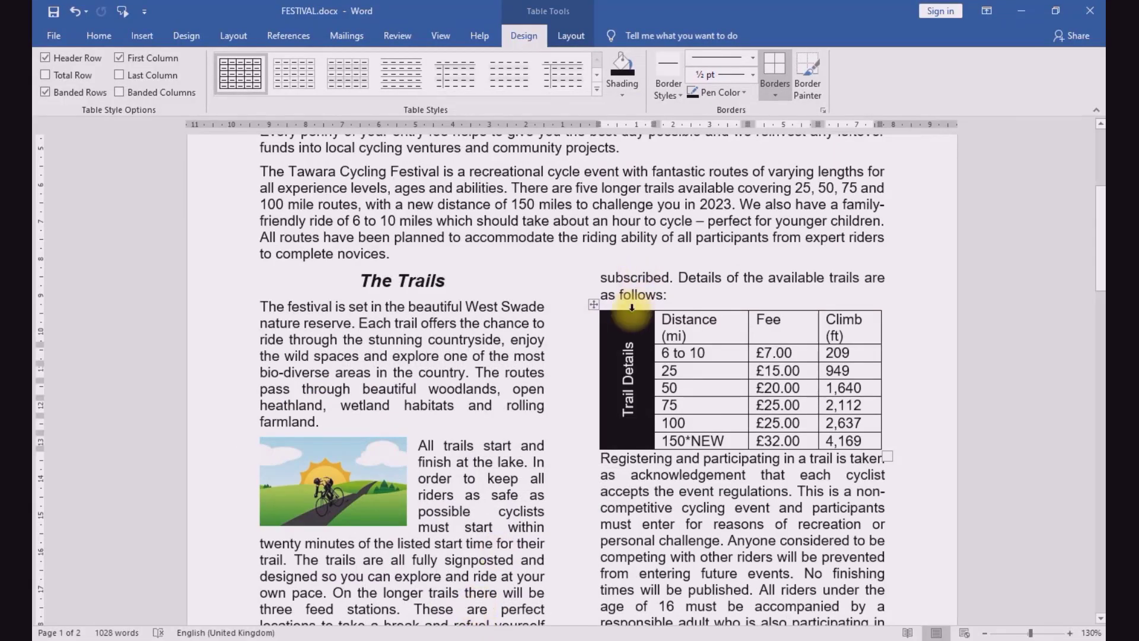
click(593, 307)
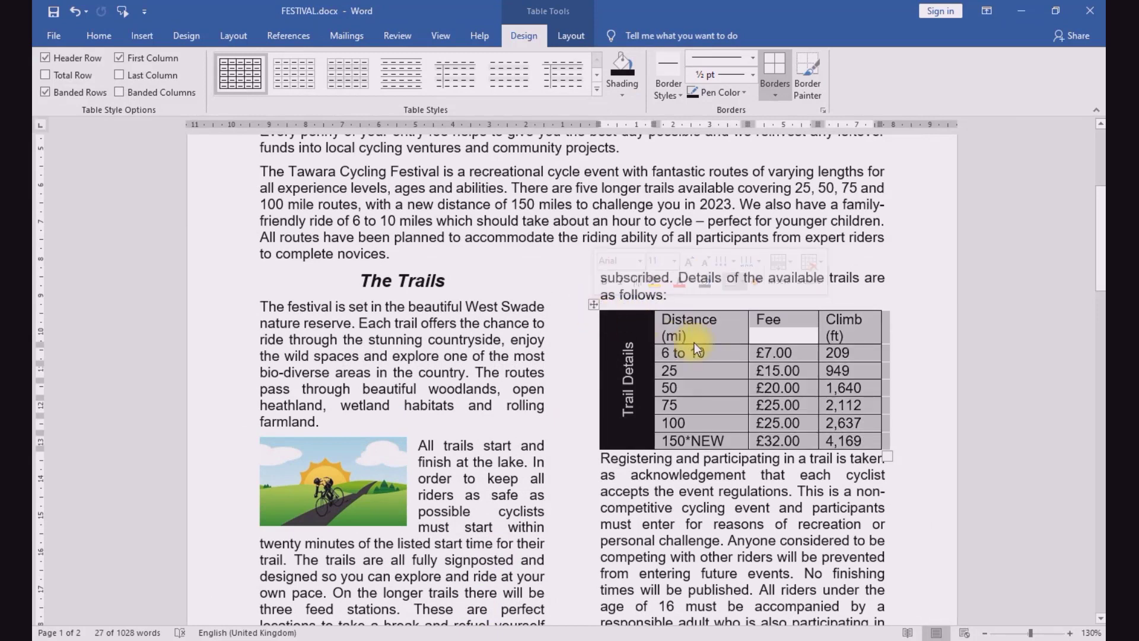
click(667, 339)
drag(667, 321, 845, 448)
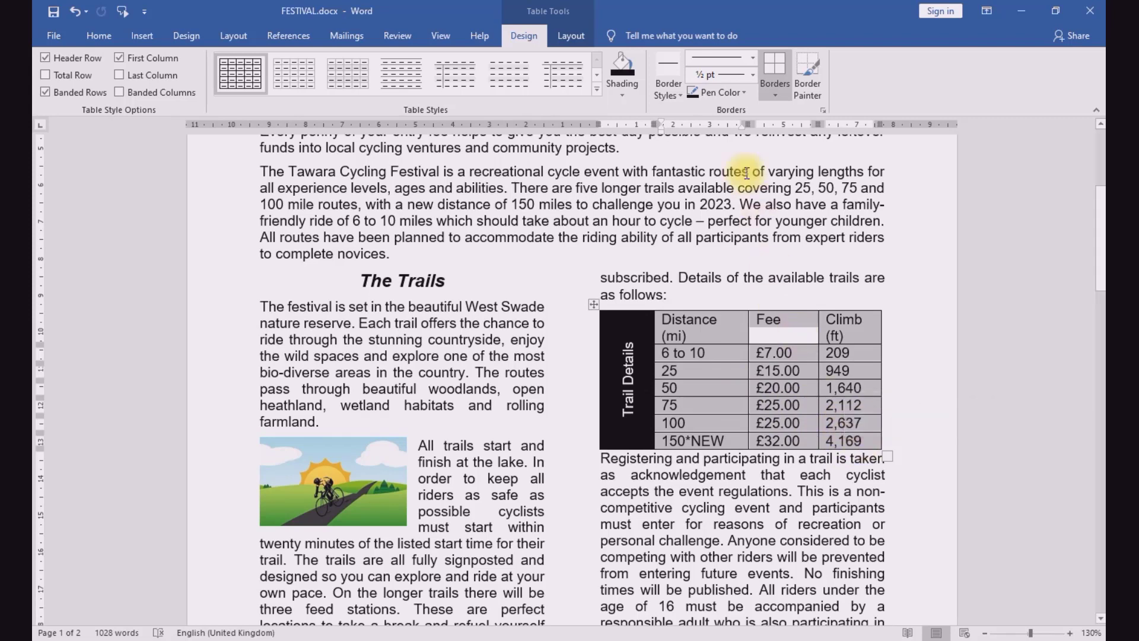
click(112, 35)
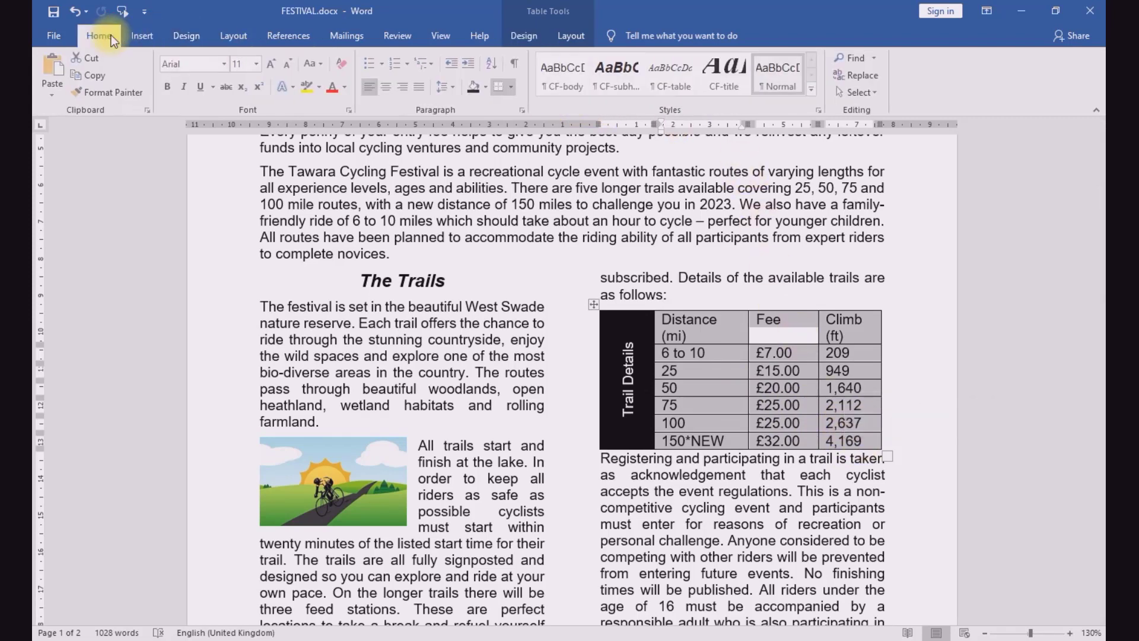
click(665, 81)
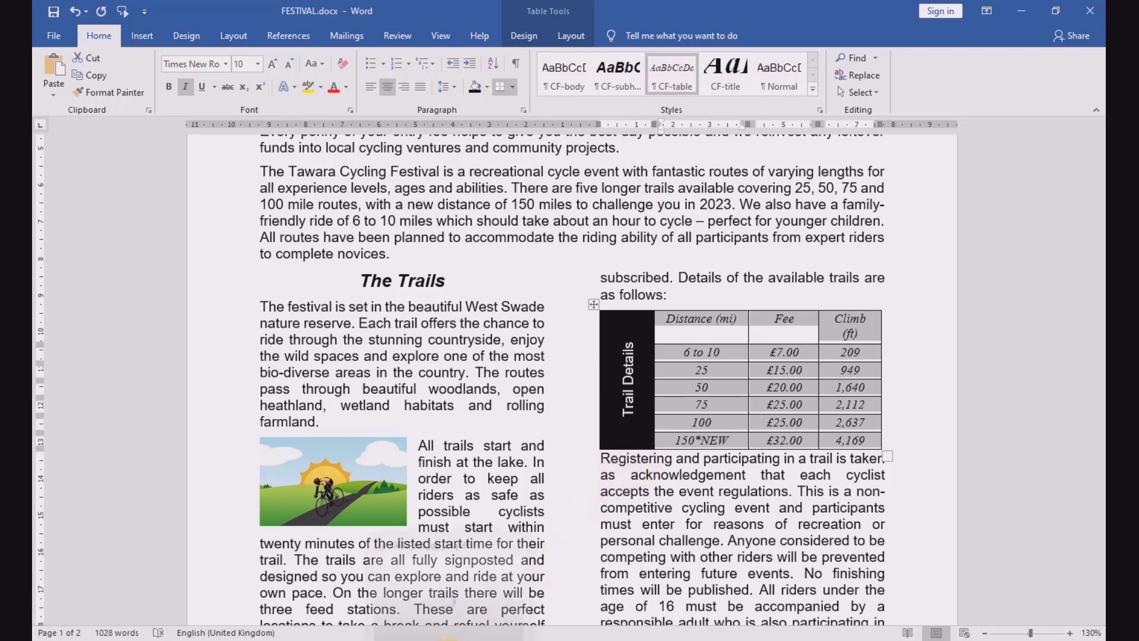
Step: Select all cells of the trails table, including the Trail Details column, and make their text bold
click(449, 638)
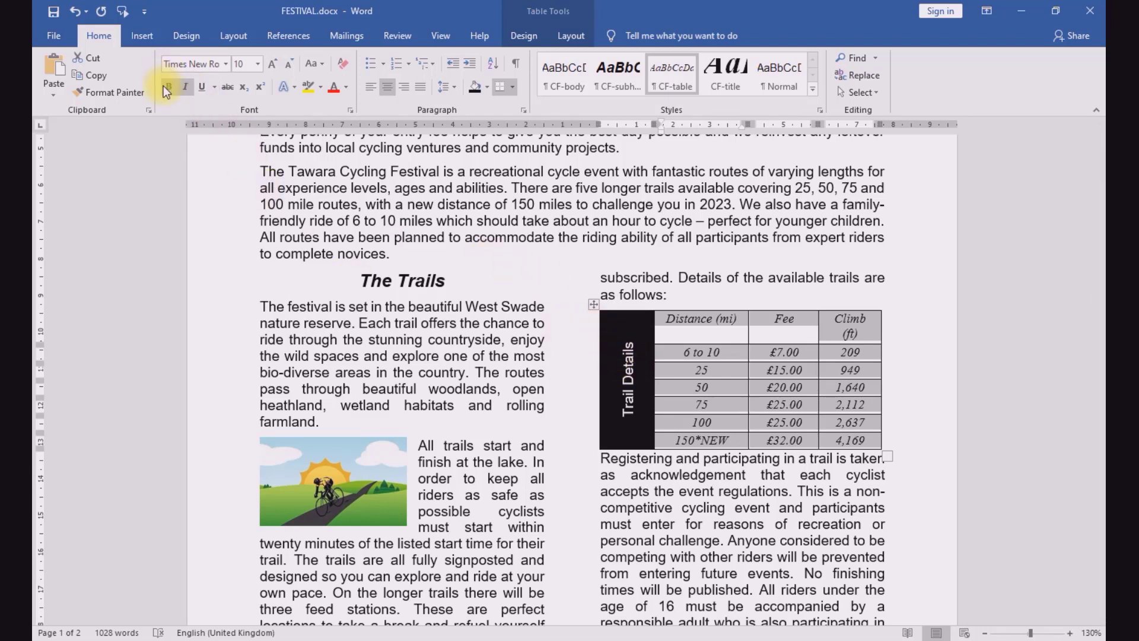
click(681, 467)
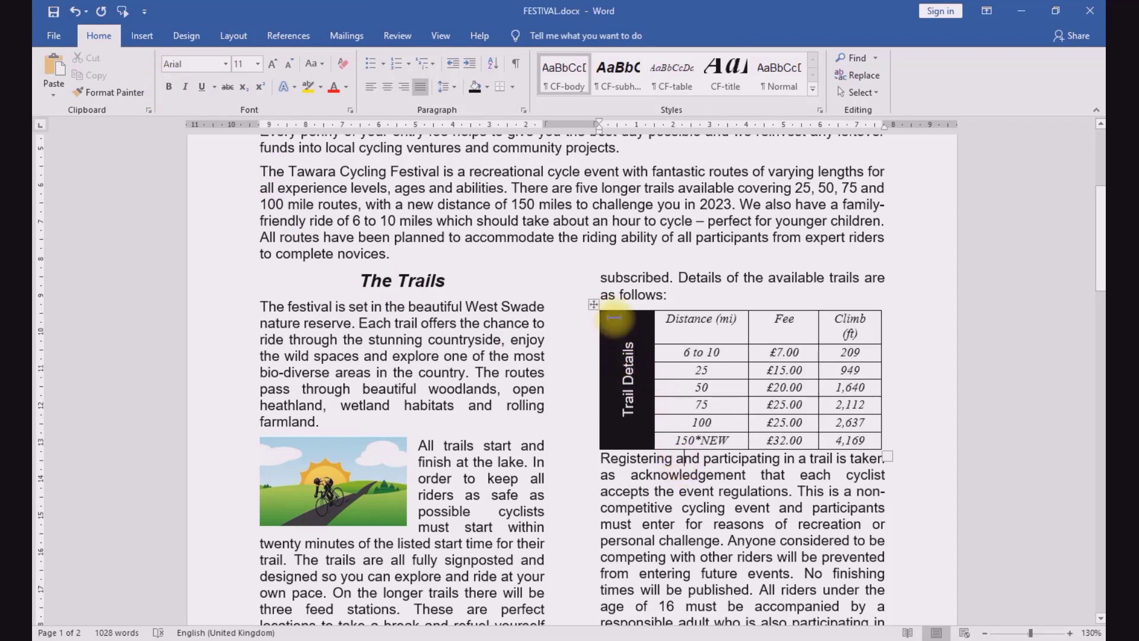
drag(614, 319, 863, 442)
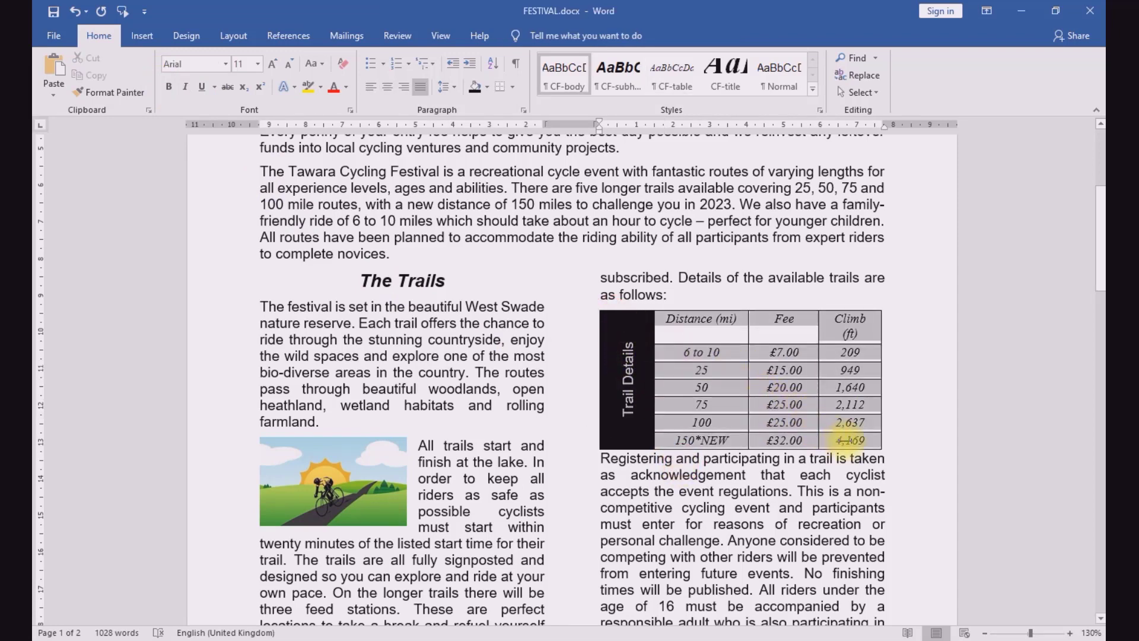
click(169, 88)
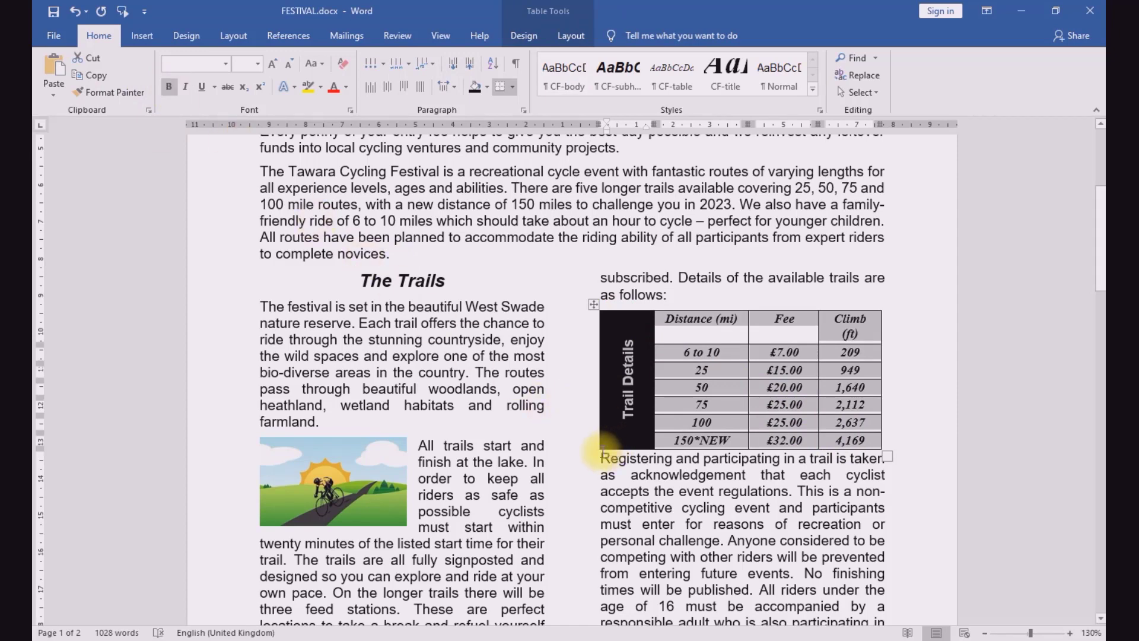
Step: Read the remaining requirements of question 12 in the exam paper, and widen the Climb (ft) column so its heading fits on one line
key(alt+Tab)
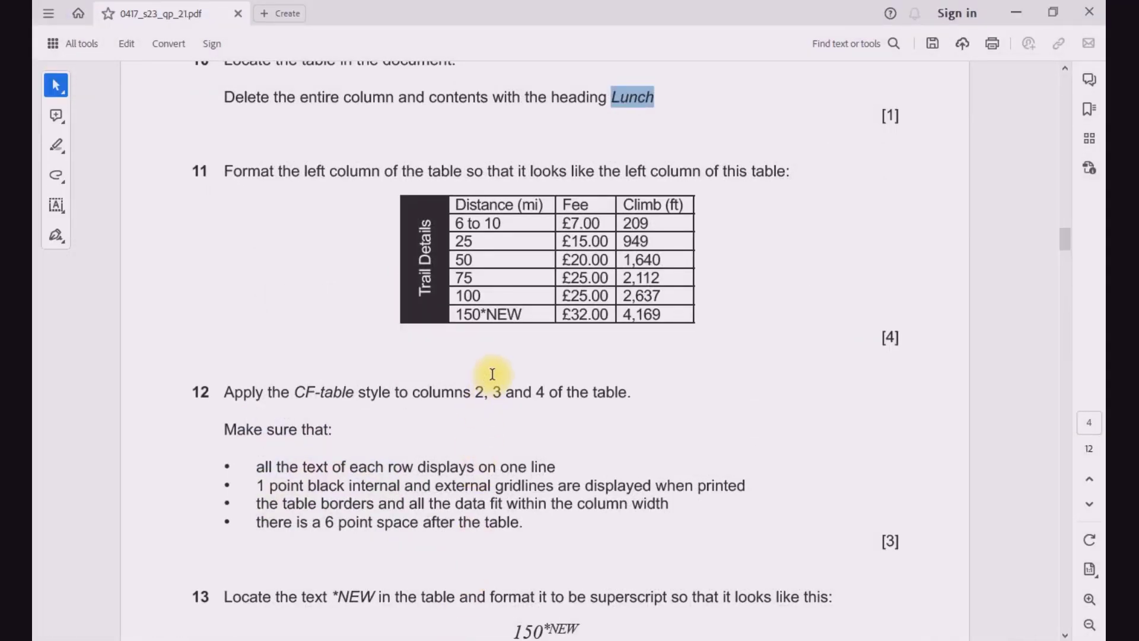
scroll(493, 383, down, 2)
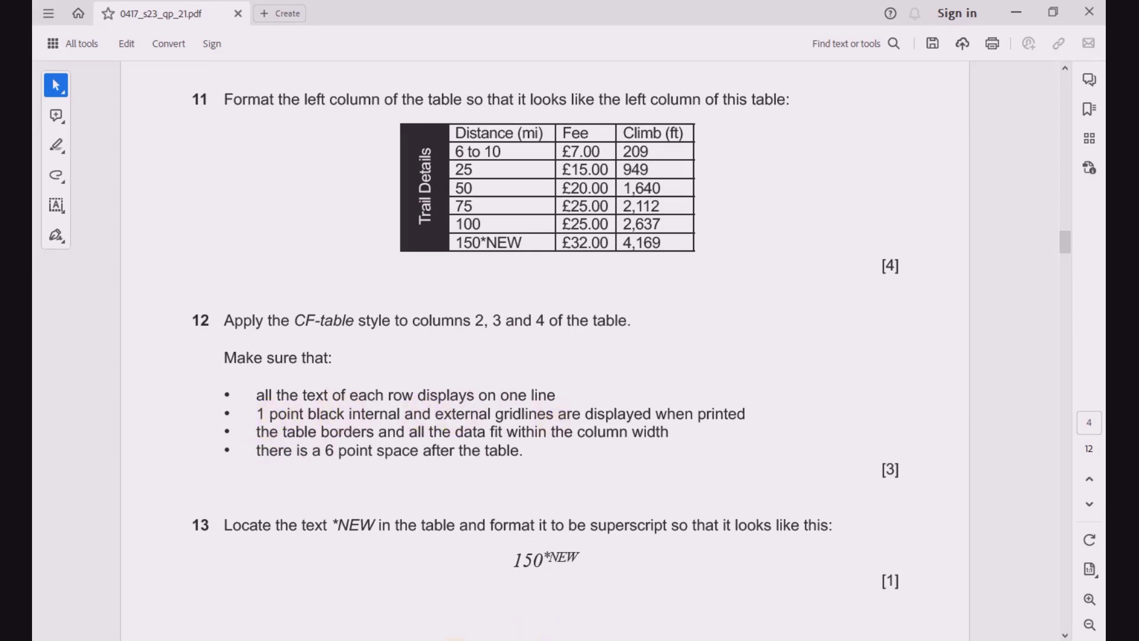
key(alt+Tab)
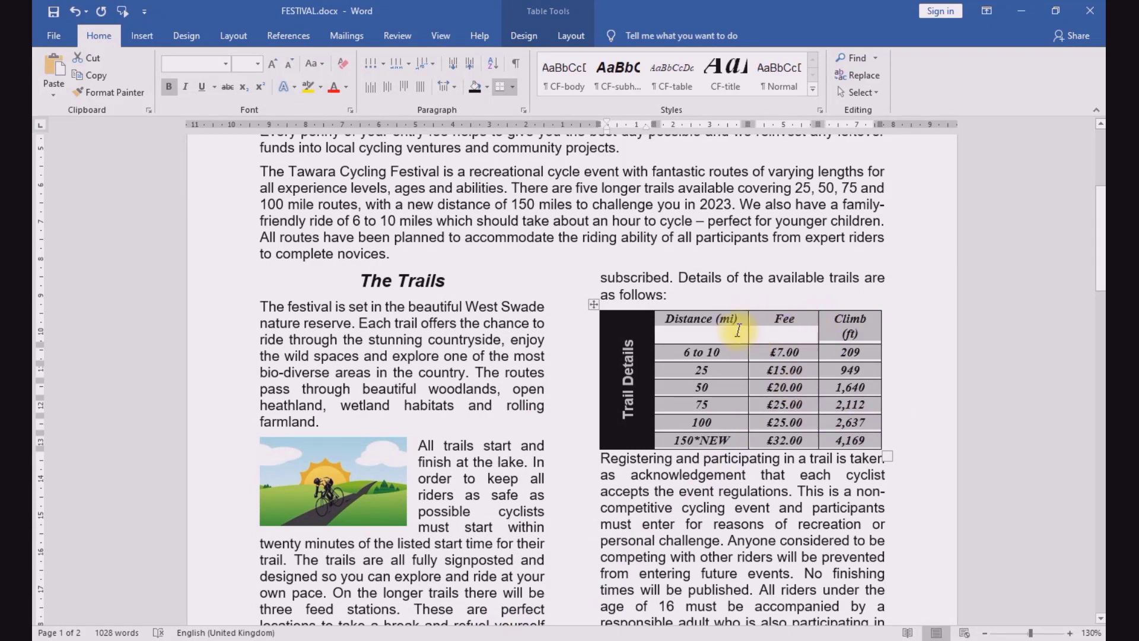
drag(748, 321, 811, 319)
click(817, 318)
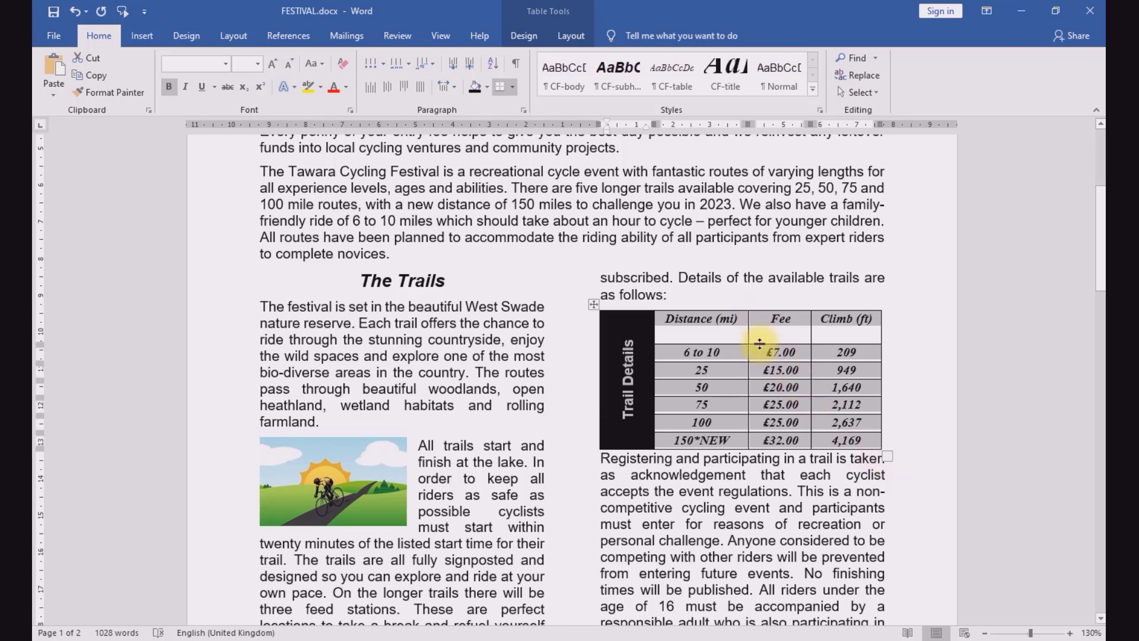
Step: Resize the trails table to reduce its row heights and extend it slightly to the text column's right edge
click(777, 370)
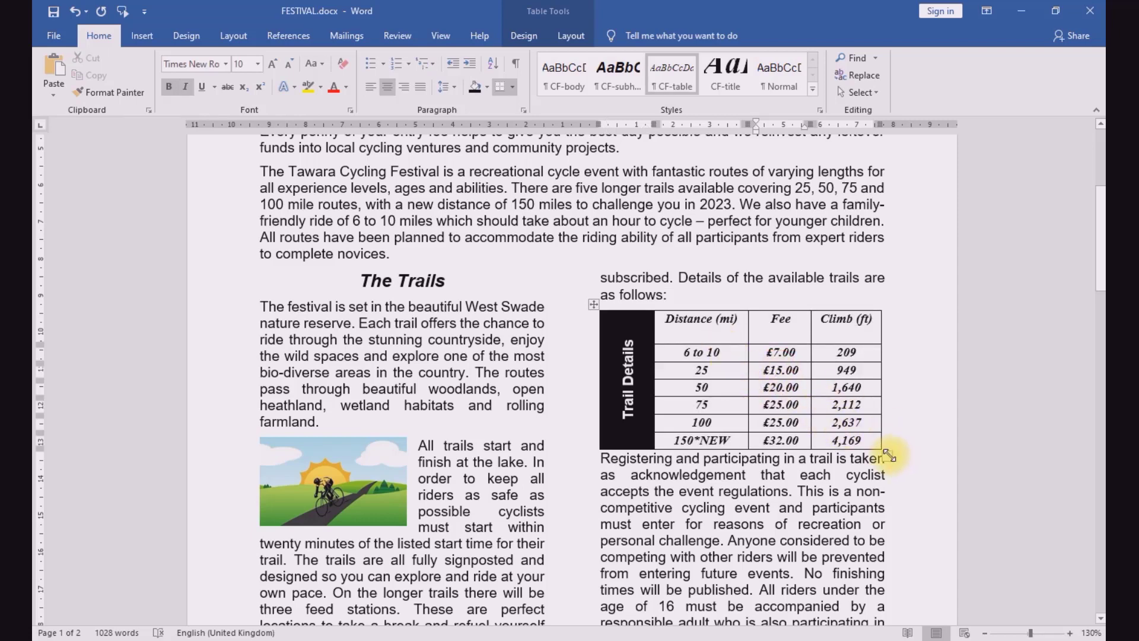
mouse_move(888, 445)
mouse_down()
mouse_move(892, 422)
mouse_move(889, 438)
mouse_up()
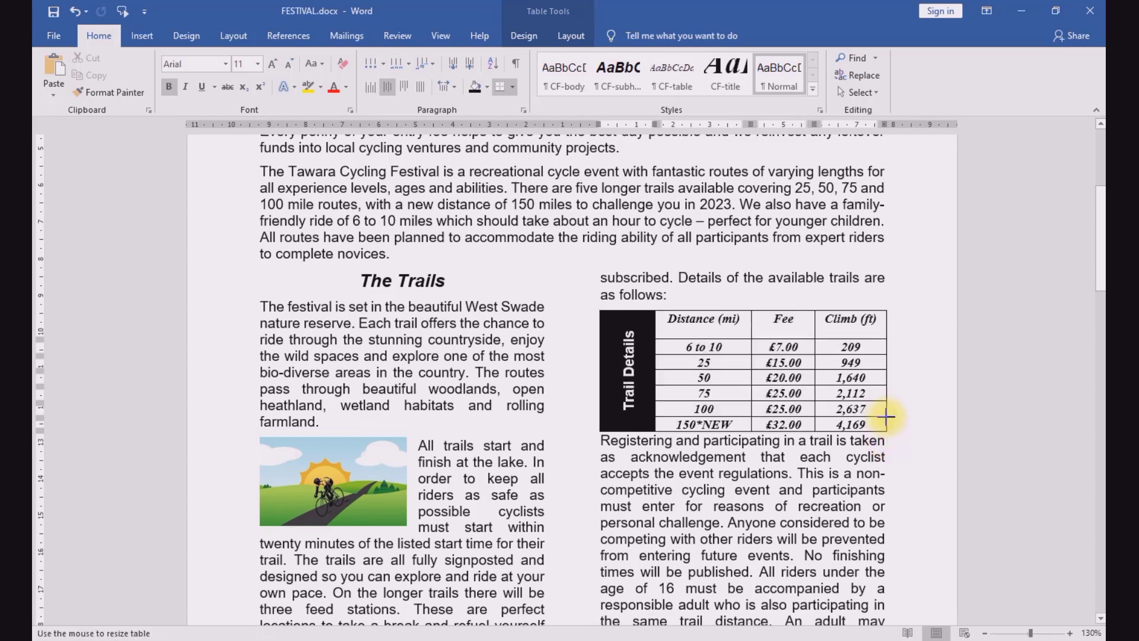
click(729, 346)
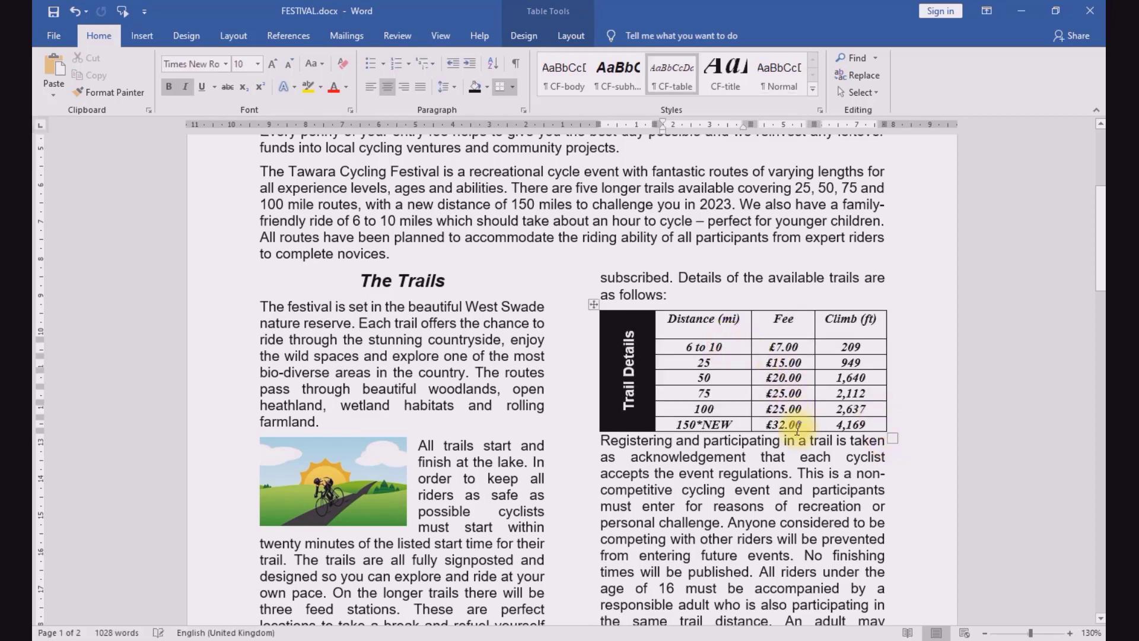
Step: Compare the trails table's cells with question 12's requirements in the exam paper for one-line text, gridlines, fit and spacing after the table
click(449, 637)
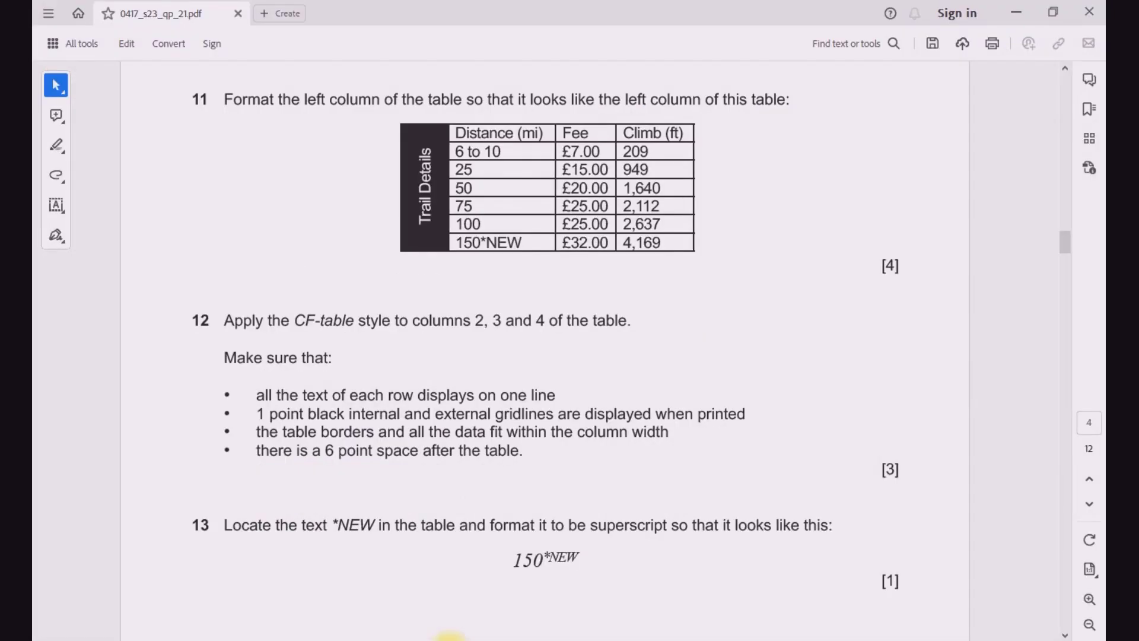
click(450, 638)
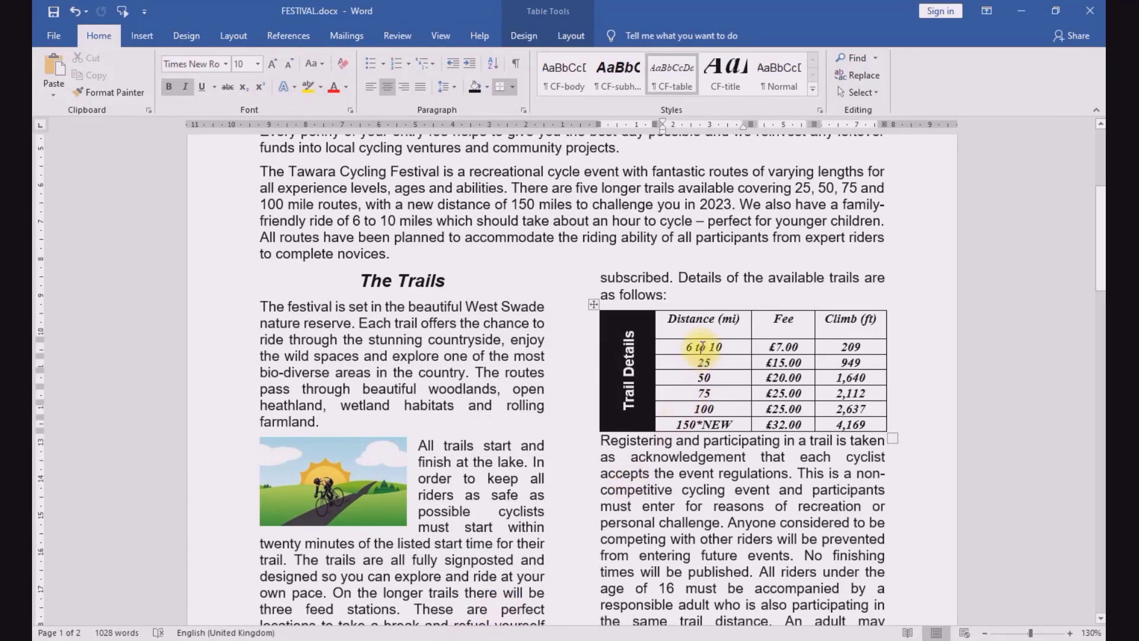
click(785, 325)
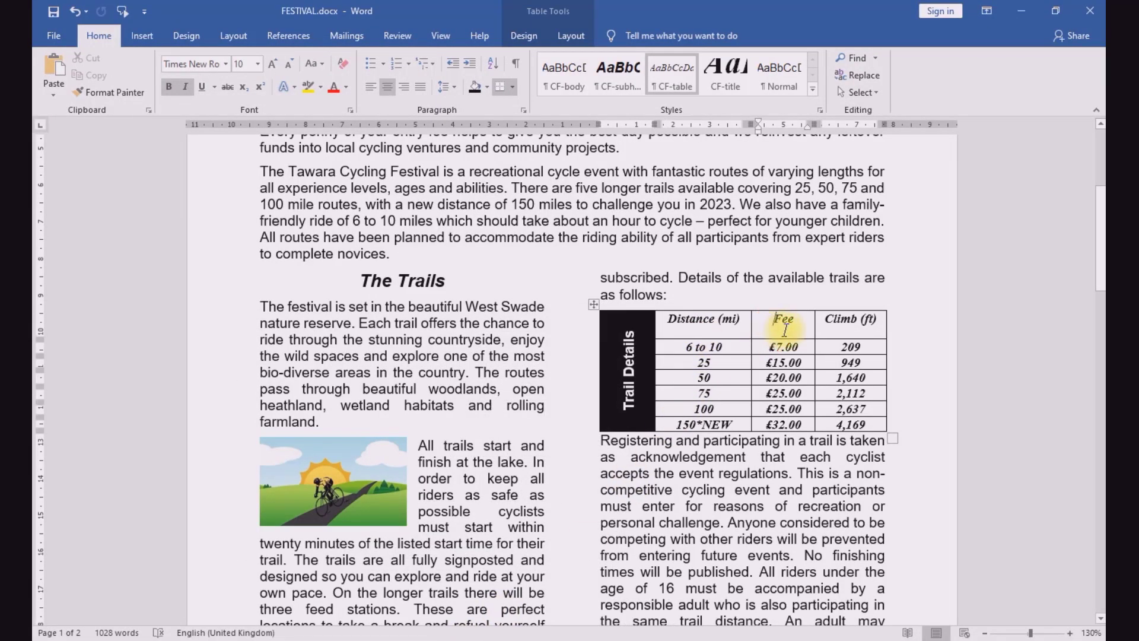
click(845, 333)
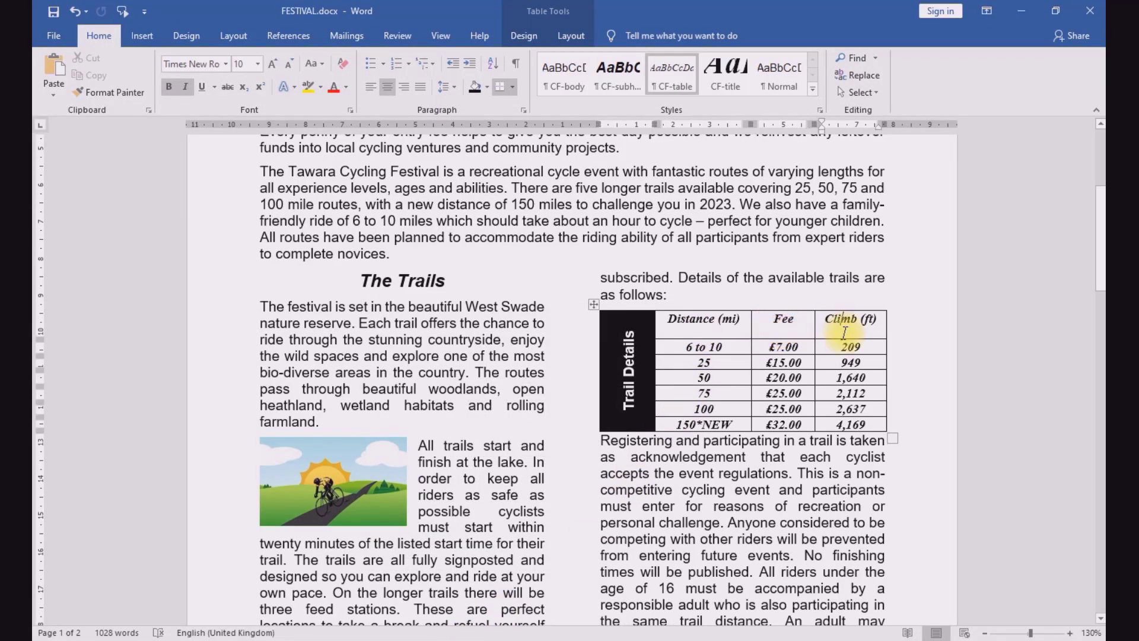
click(641, 328)
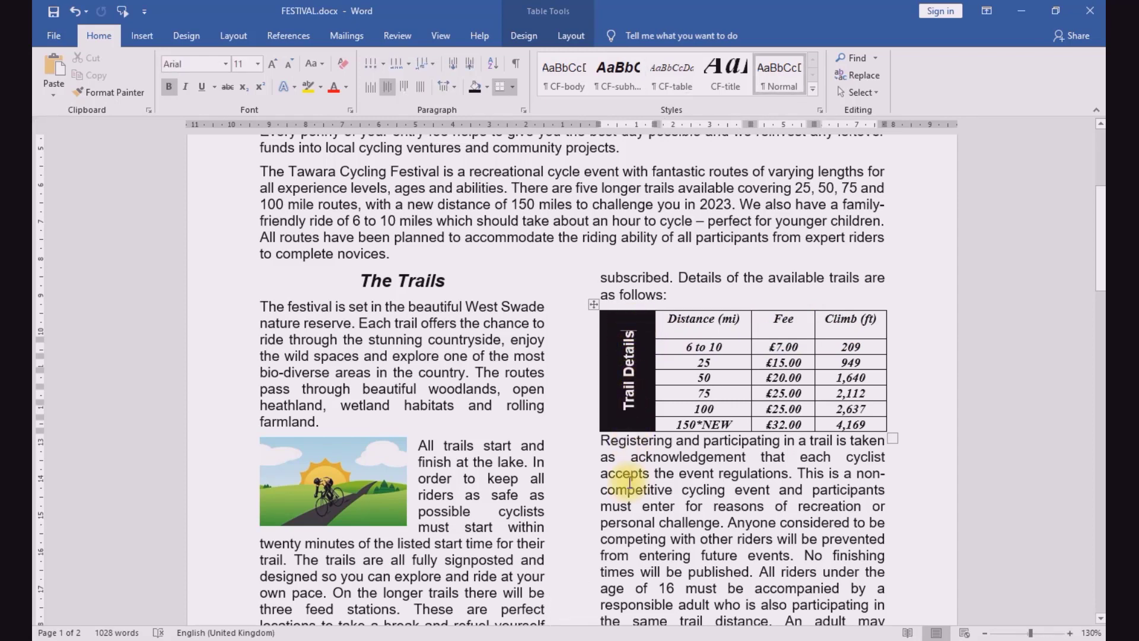
click(453, 640)
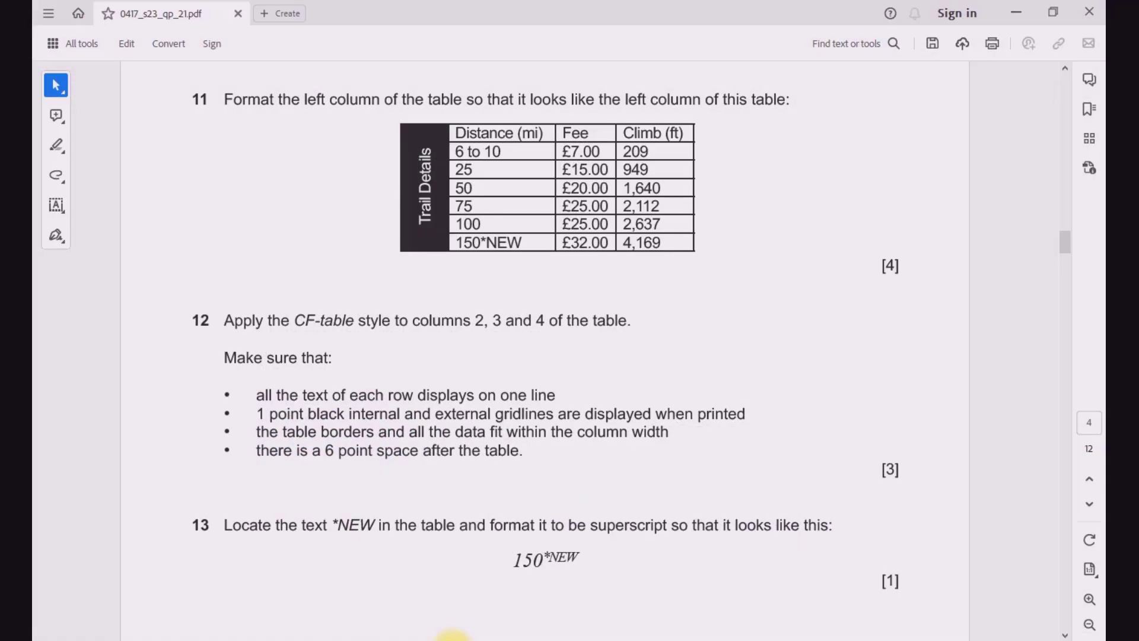
click(452, 639)
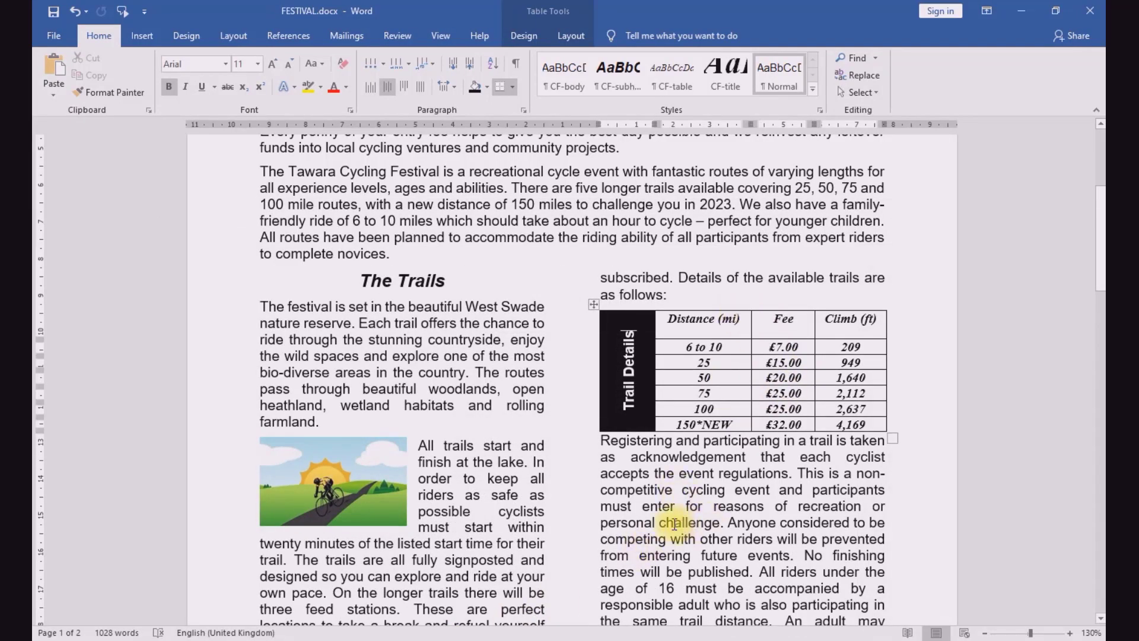
click(453, 640)
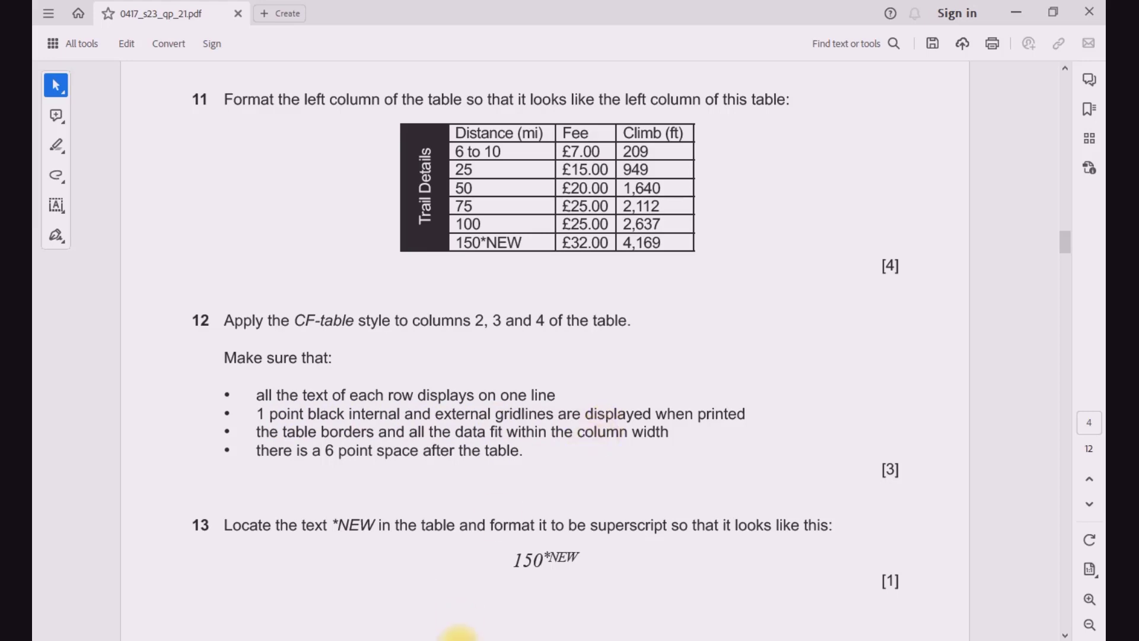
click(457, 637)
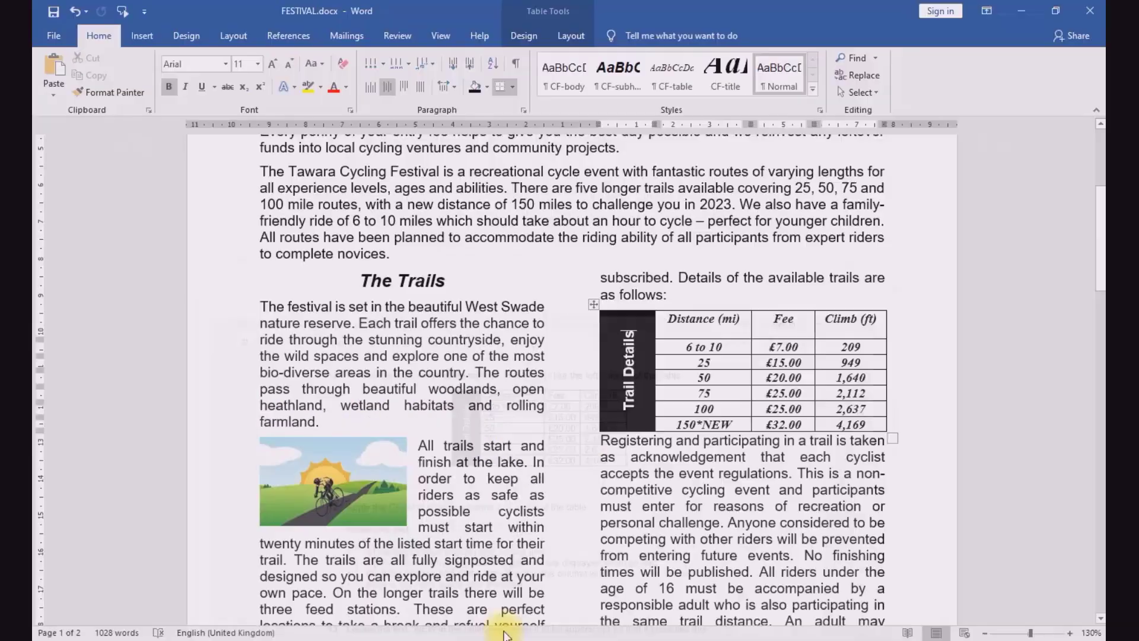
Step: Select the whole trails table and apply 1 pt borders to all its internal and external gridlines
click(594, 305)
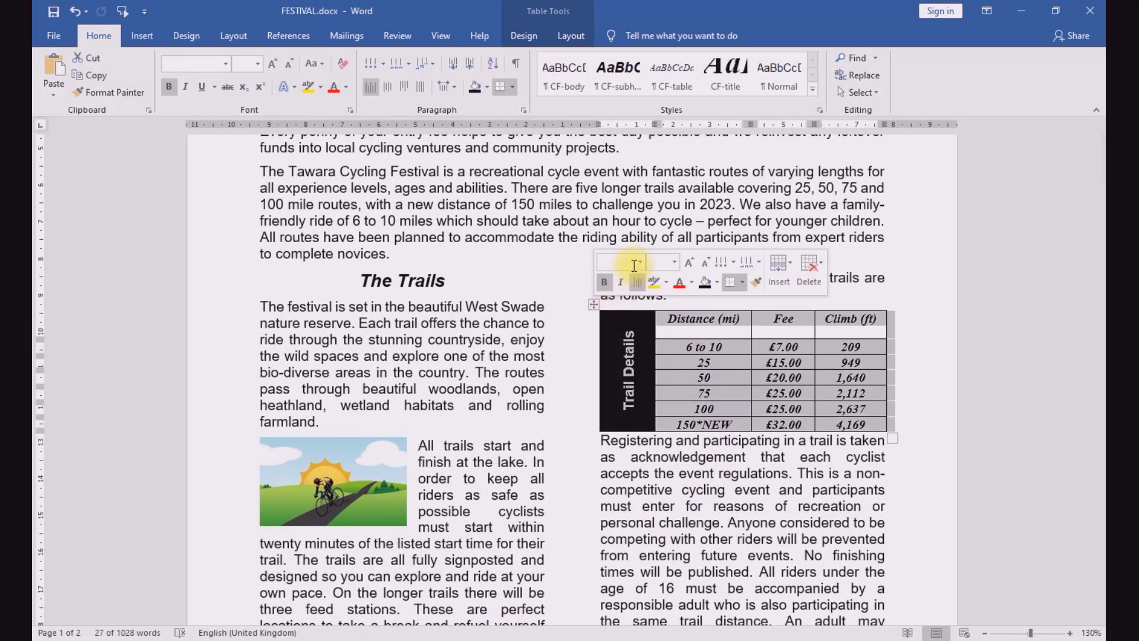
click(560, 35)
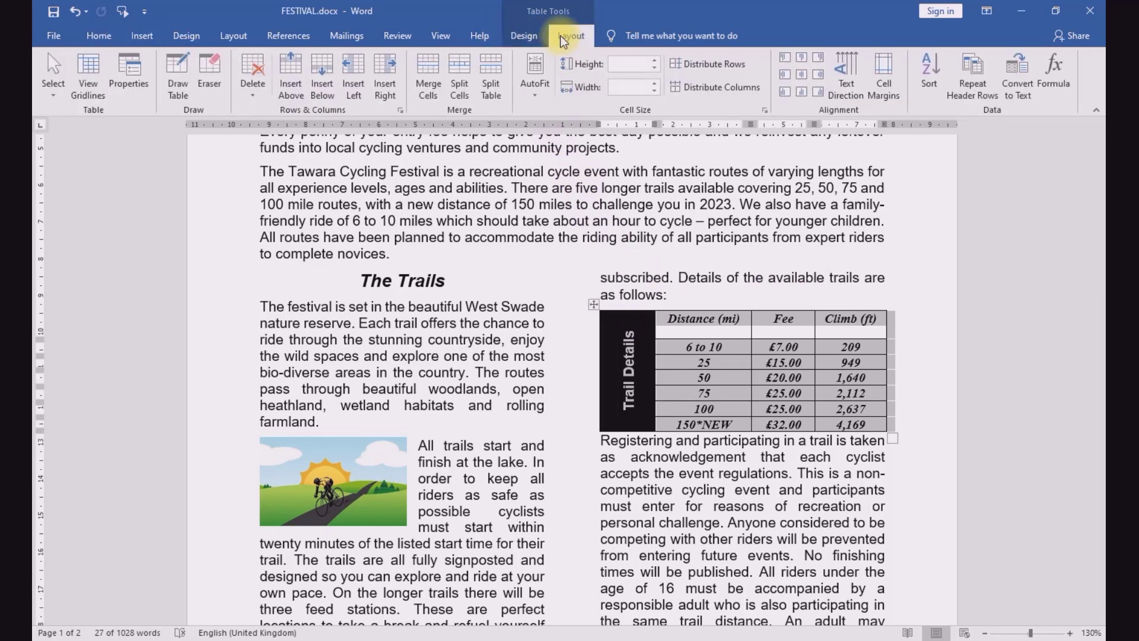
click(539, 37)
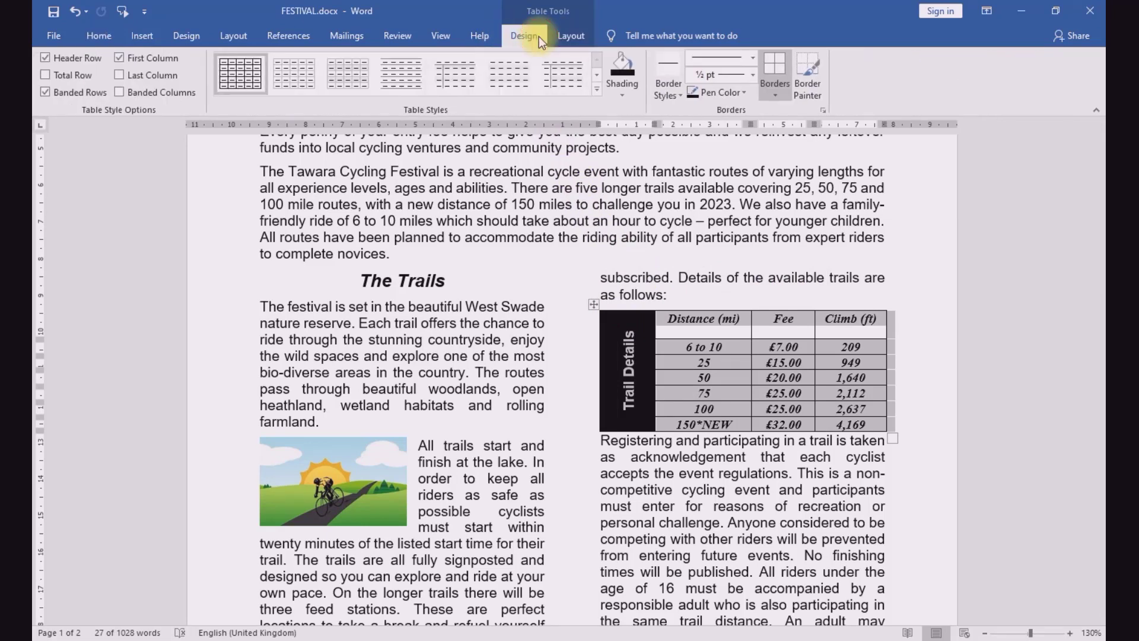
click(752, 75)
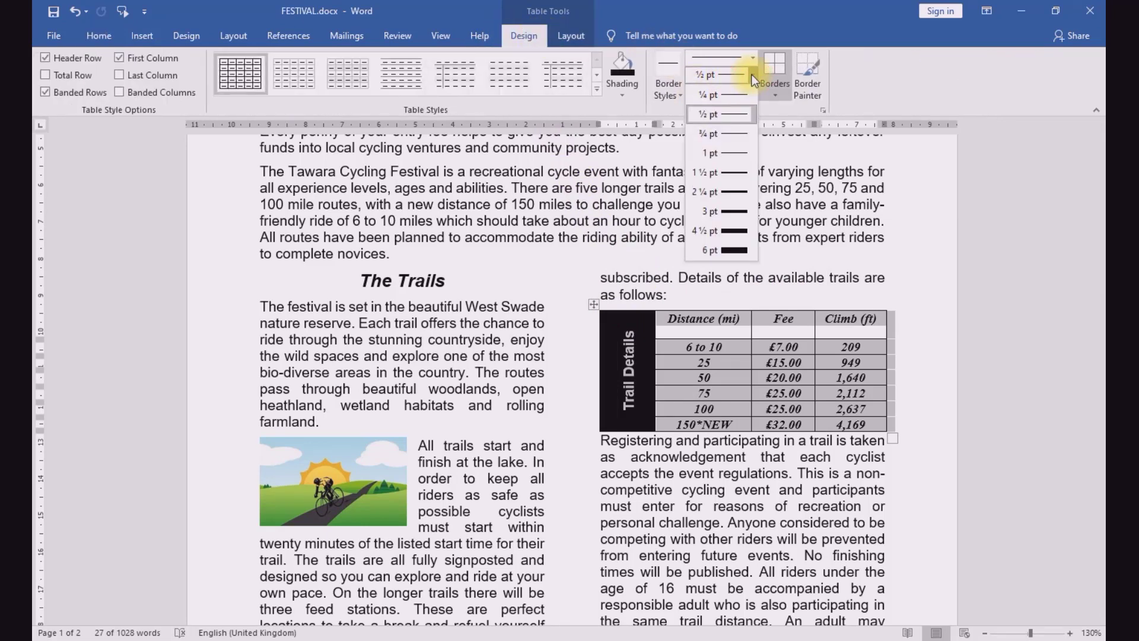
click(729, 156)
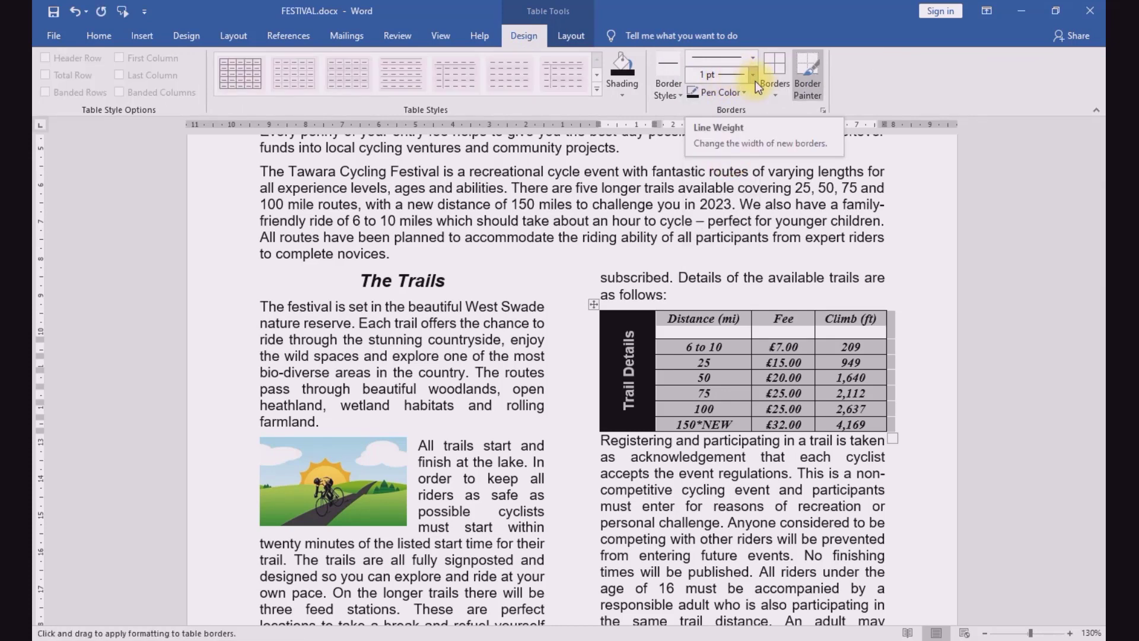
click(770, 63)
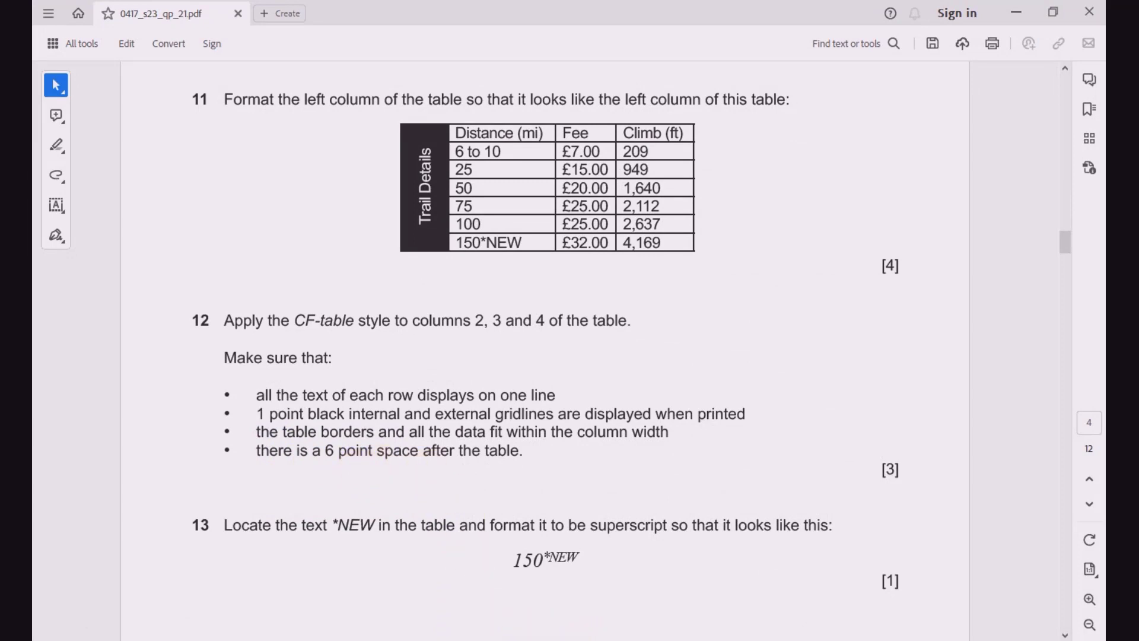
Step: Set 6 pt spacing before the "Registering and participating" paragraph directly below the trails table, and save FESTIVAL.docx
click(681, 592)
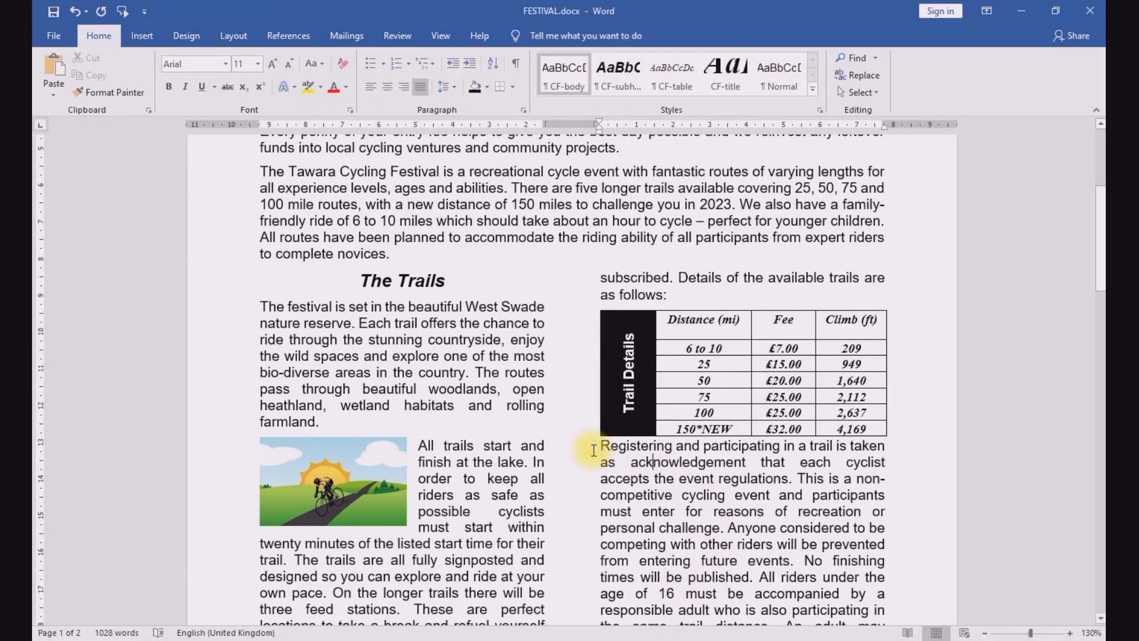
drag(600, 450, 867, 449)
right_click(817, 446)
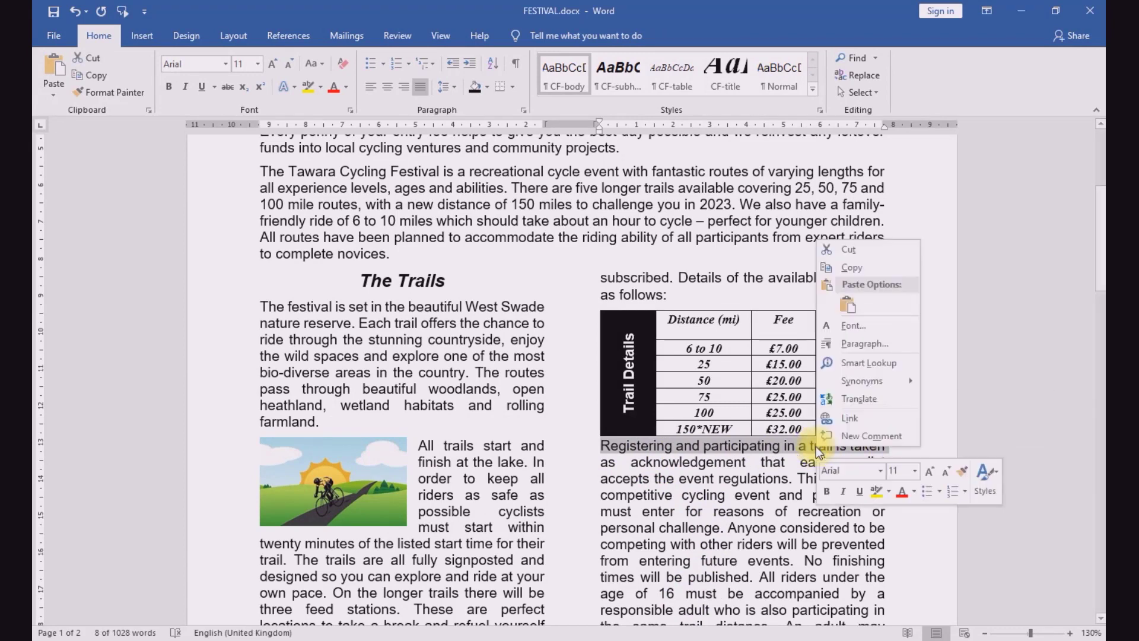
click(837, 344)
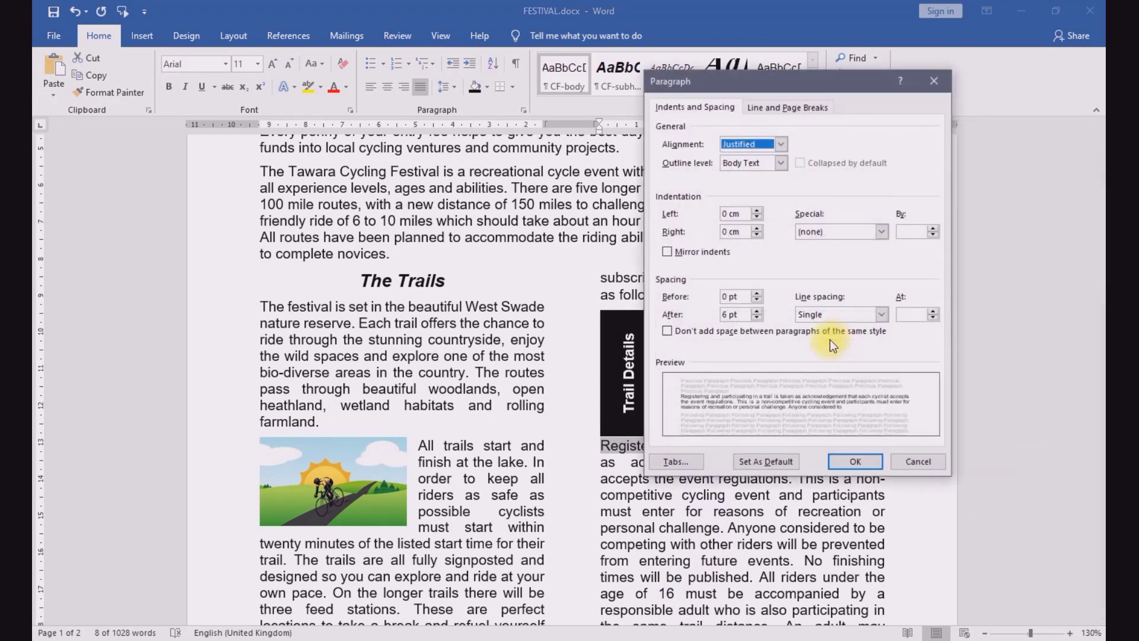
click(728, 297)
key(BackSpace)
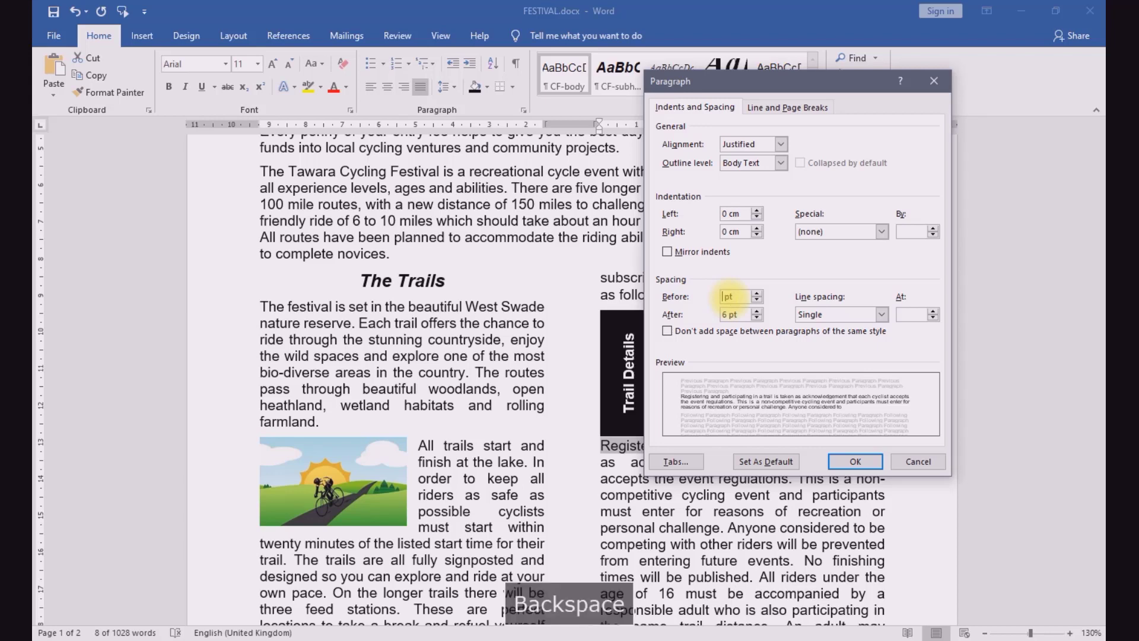
text(6)
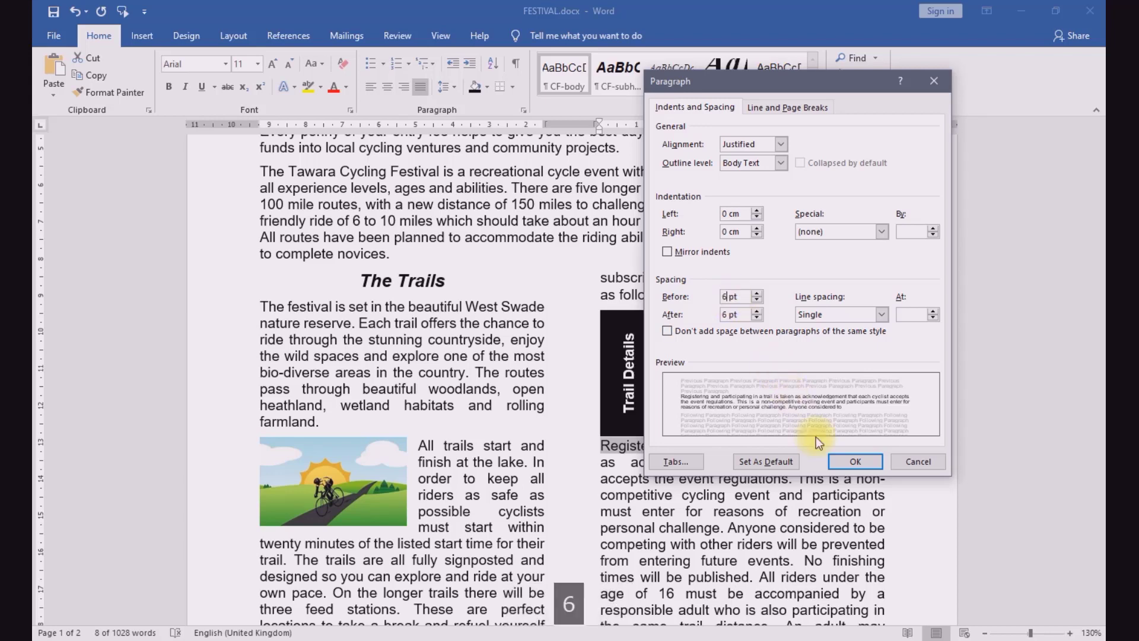
click(855, 462)
click(694, 481)
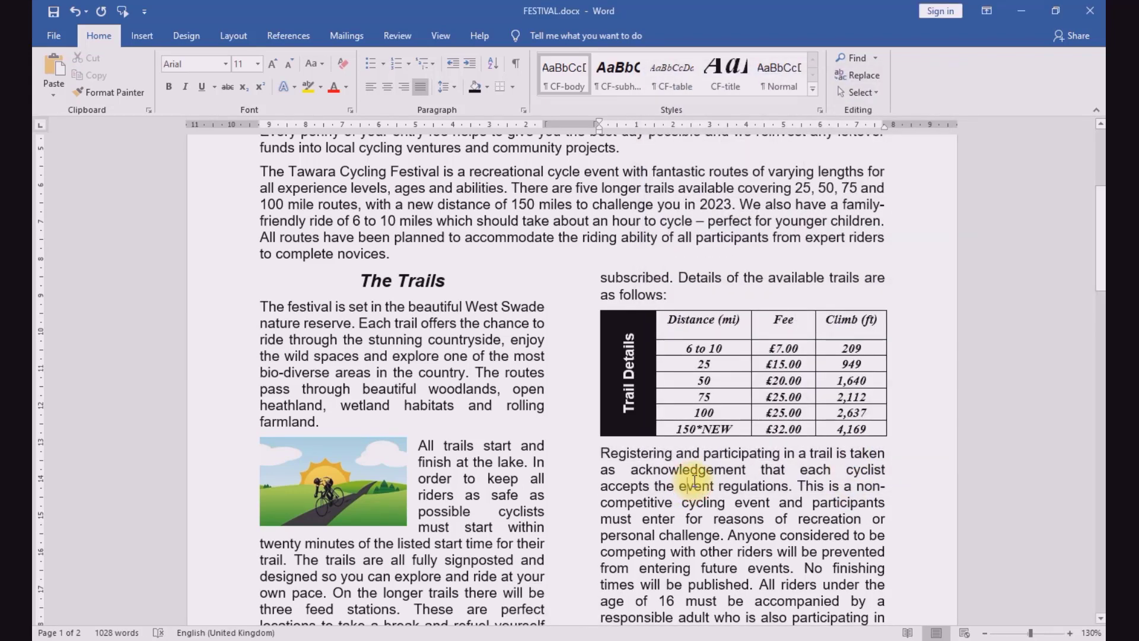
key(ctrl+s)
Step: Read question 13 in the exam paper and format the text *NEW in the trails table's 150 row as superscript
click(445, 638)
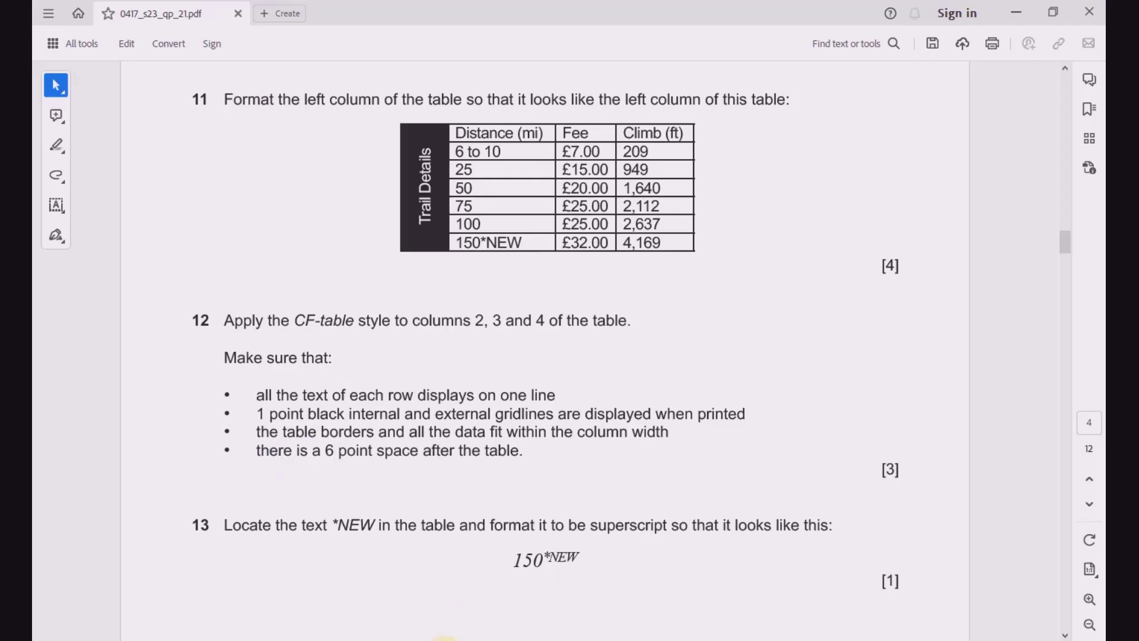
scroll(397, 519, down, 3)
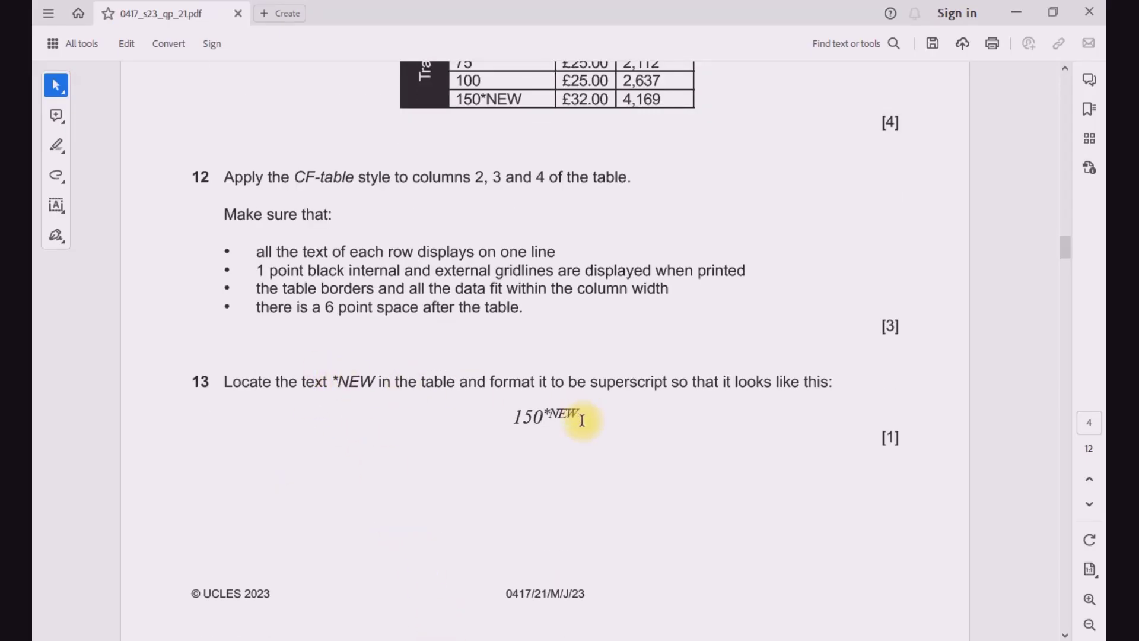
click(649, 611)
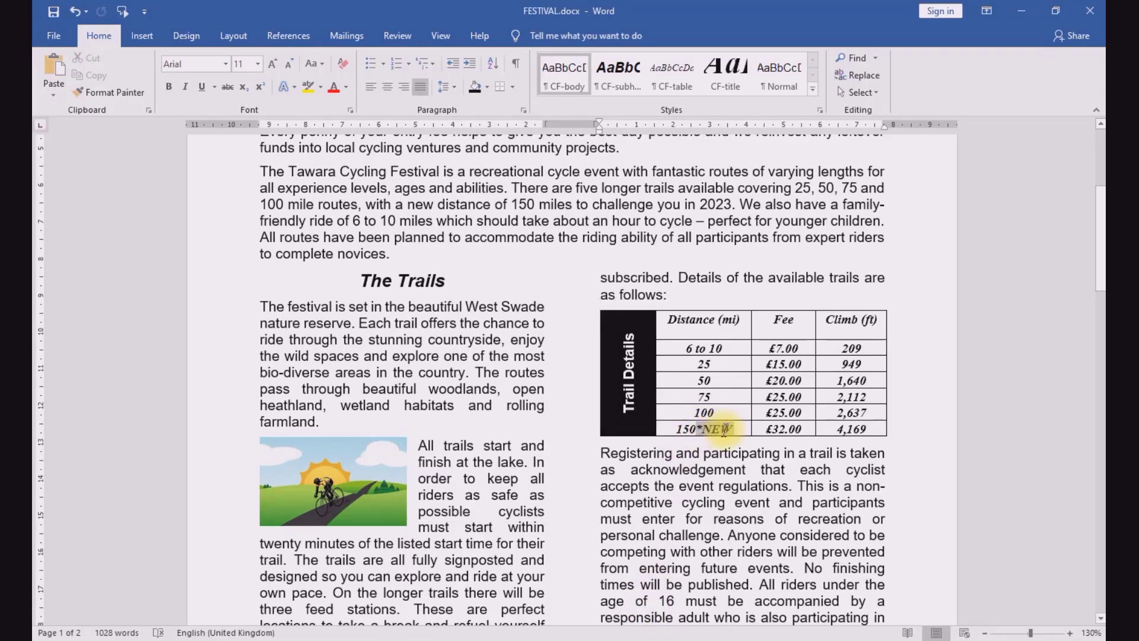
drag(699, 428, 725, 430)
click(262, 89)
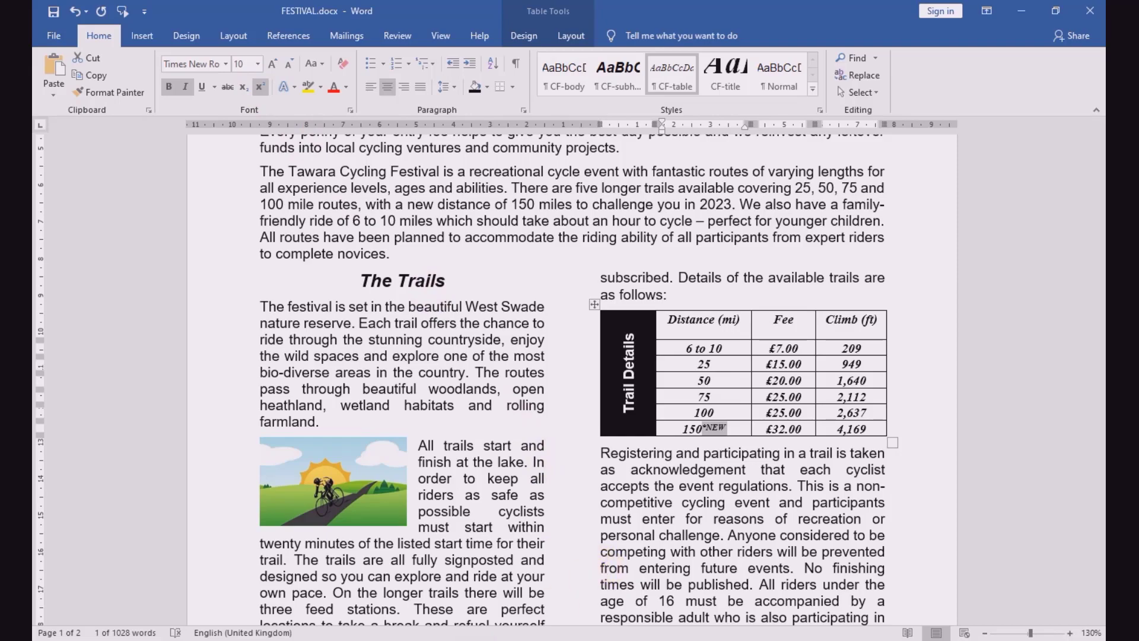
Step: Read question 14's proofreading requirements in the exam paper, and look through both pages of FESTIVAL.docx for a split table or list
key(alt+Tab)
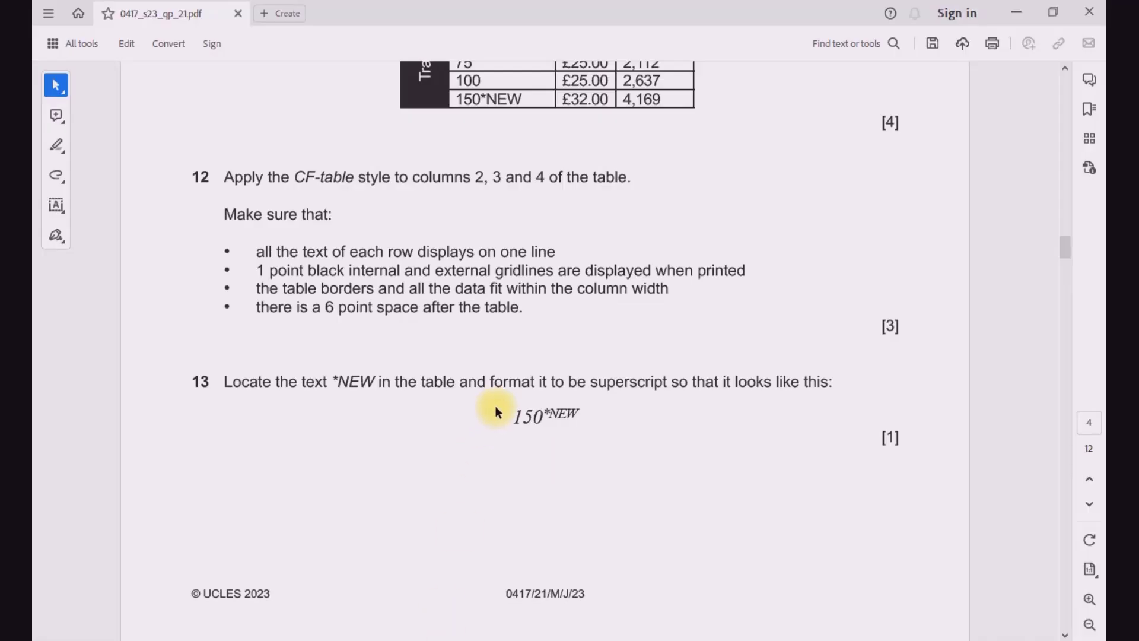
scroll(496, 405, down, 10)
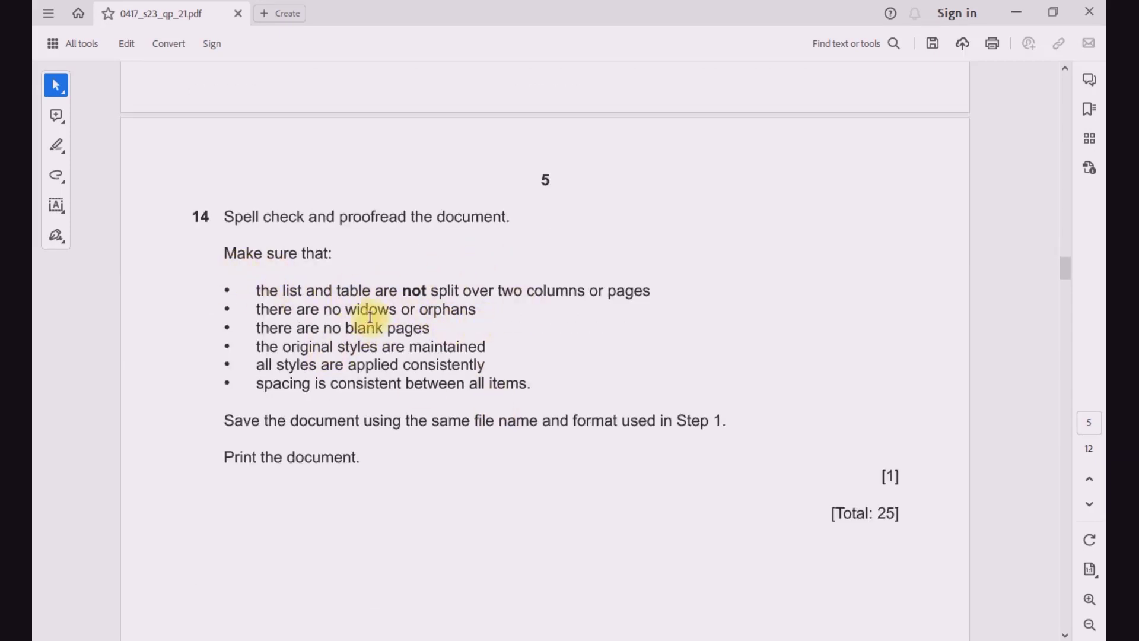
drag(403, 293, 456, 293)
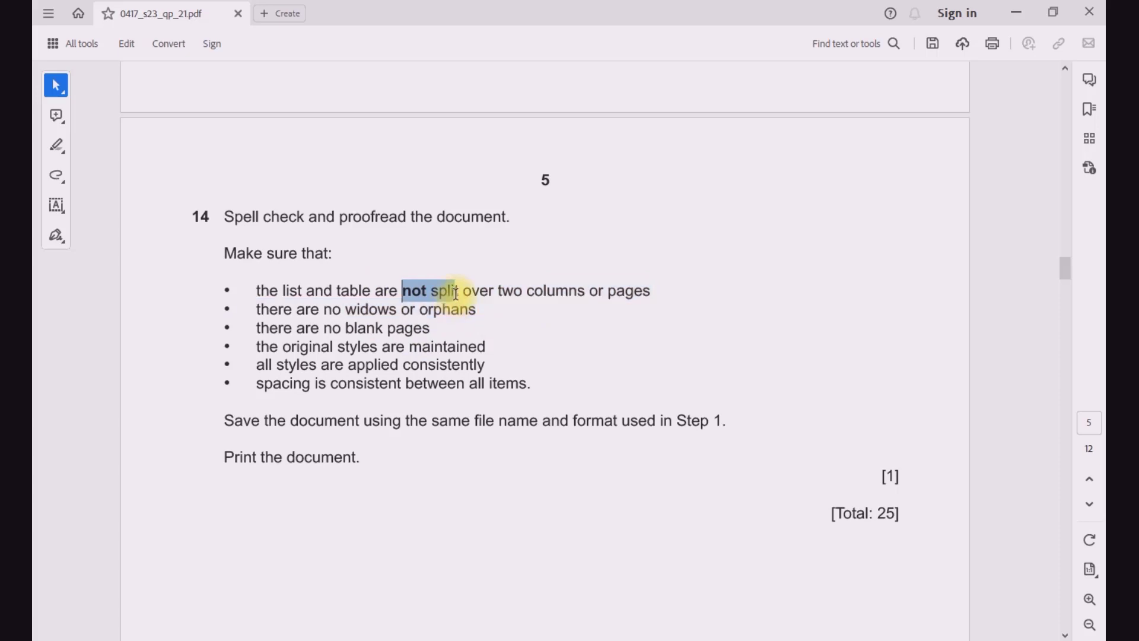
click(467, 269)
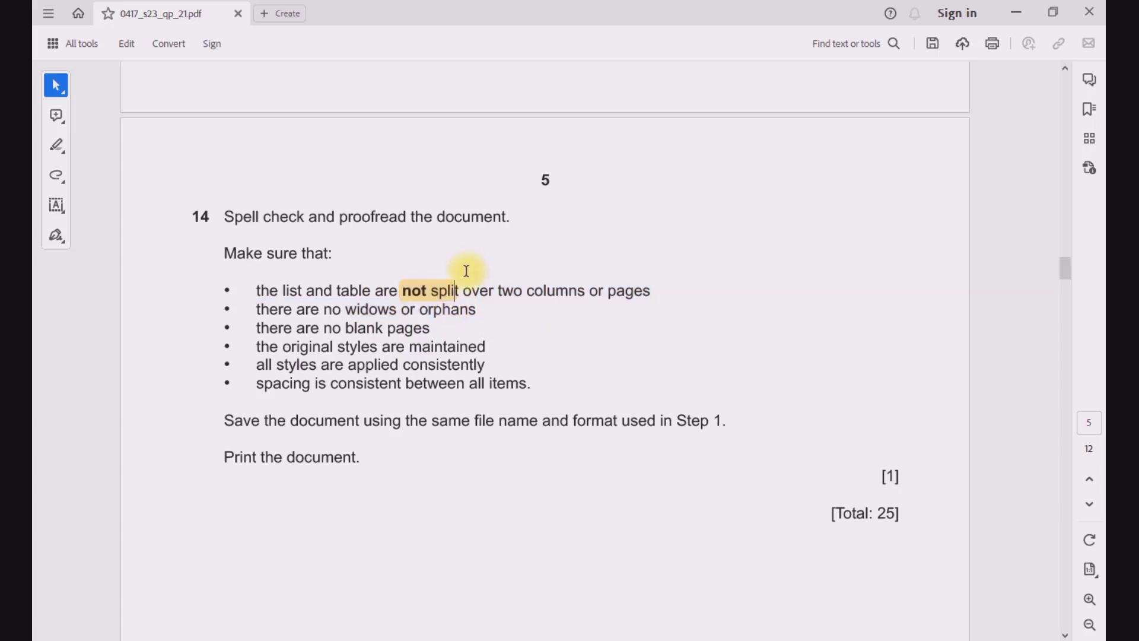
click(597, 623)
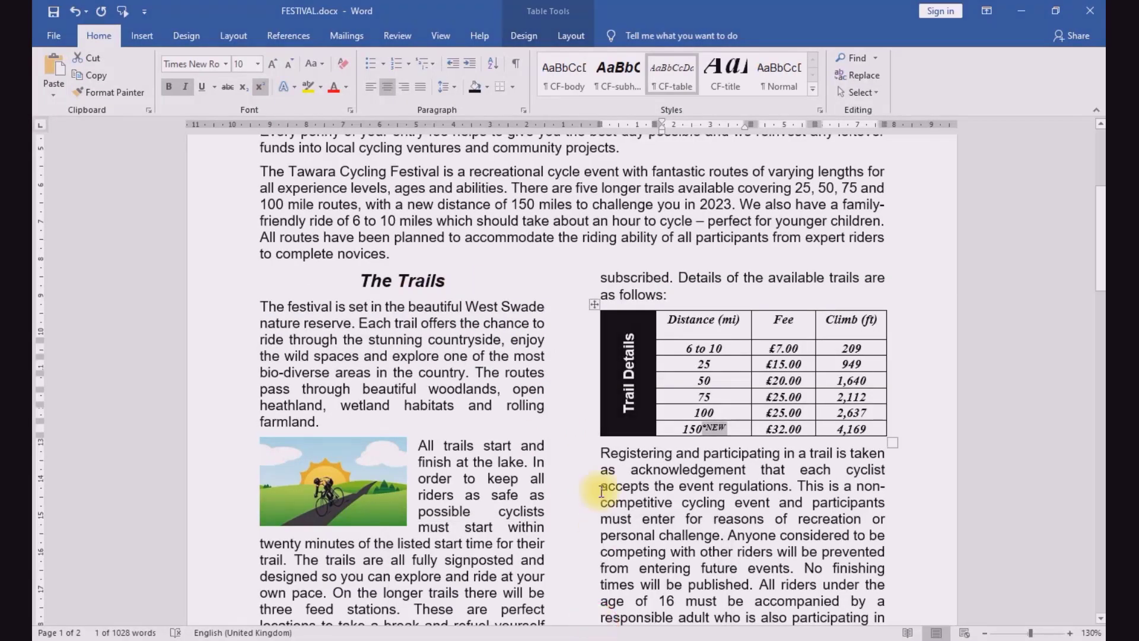
scroll(561, 447, up, 5)
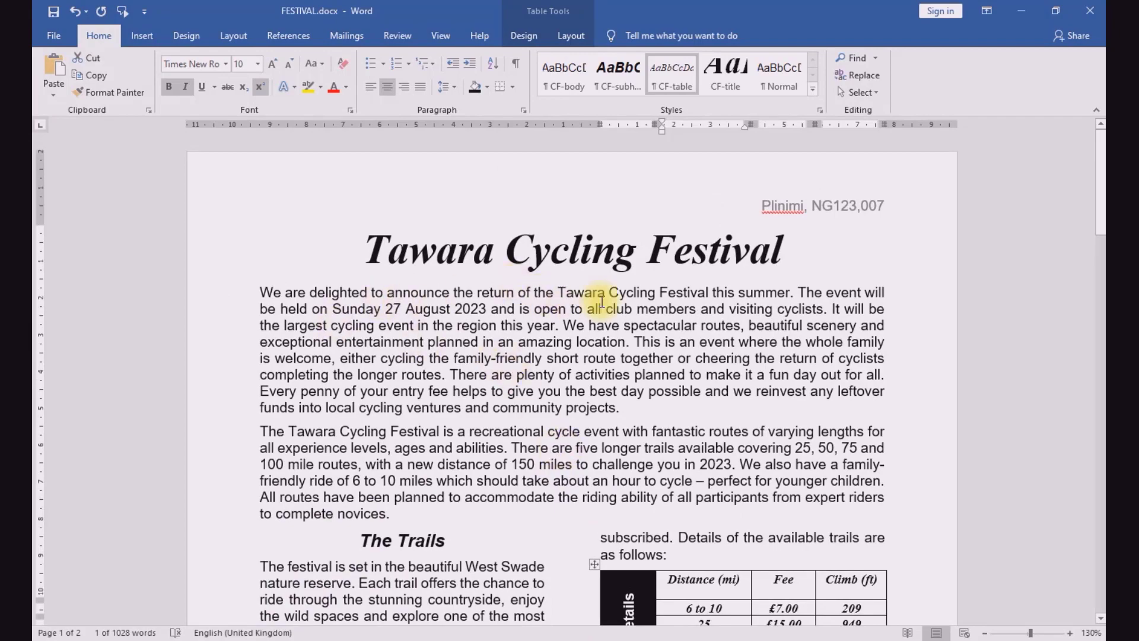
scroll(504, 340, down, 2)
scroll(507, 337, down, 4)
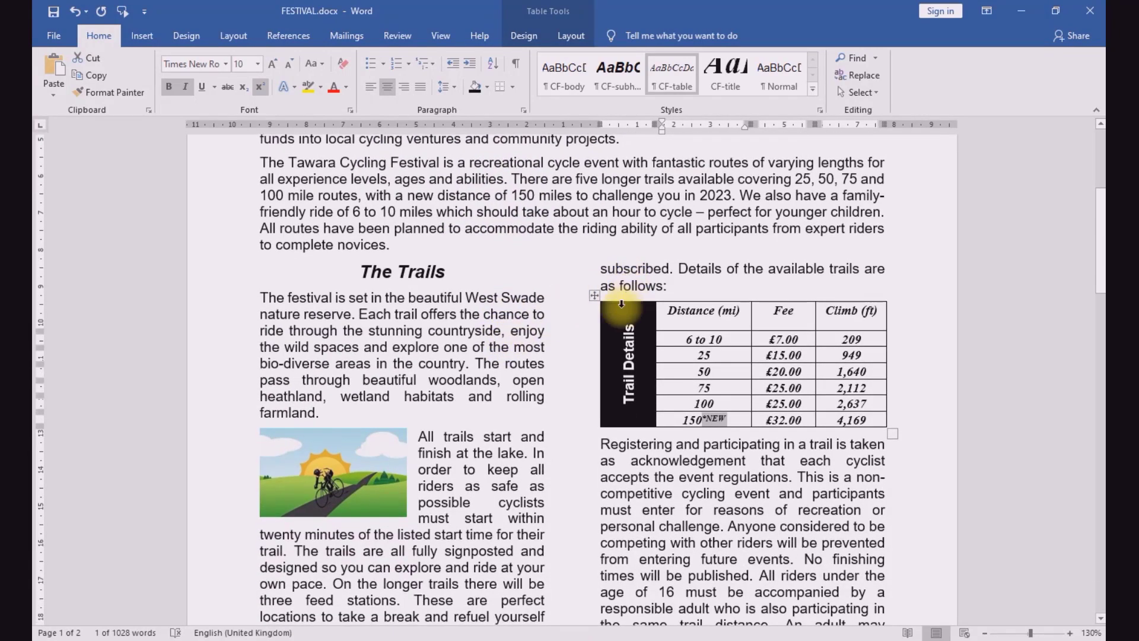
scroll(590, 337, down, 7)
scroll(601, 344, up, 6)
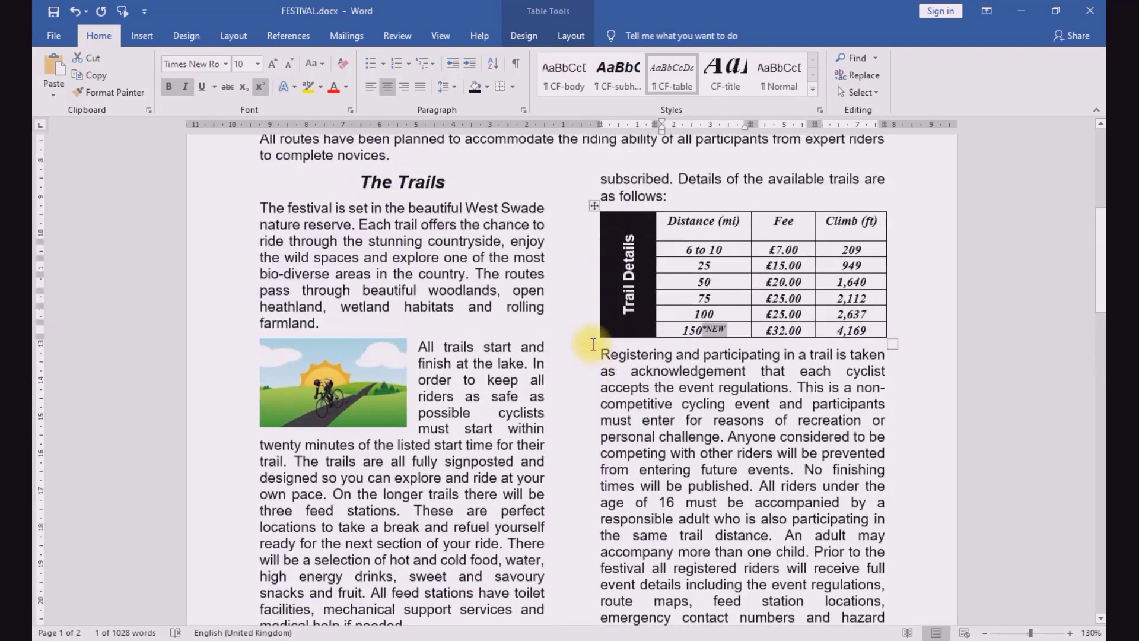
scroll(592, 343, down, 11)
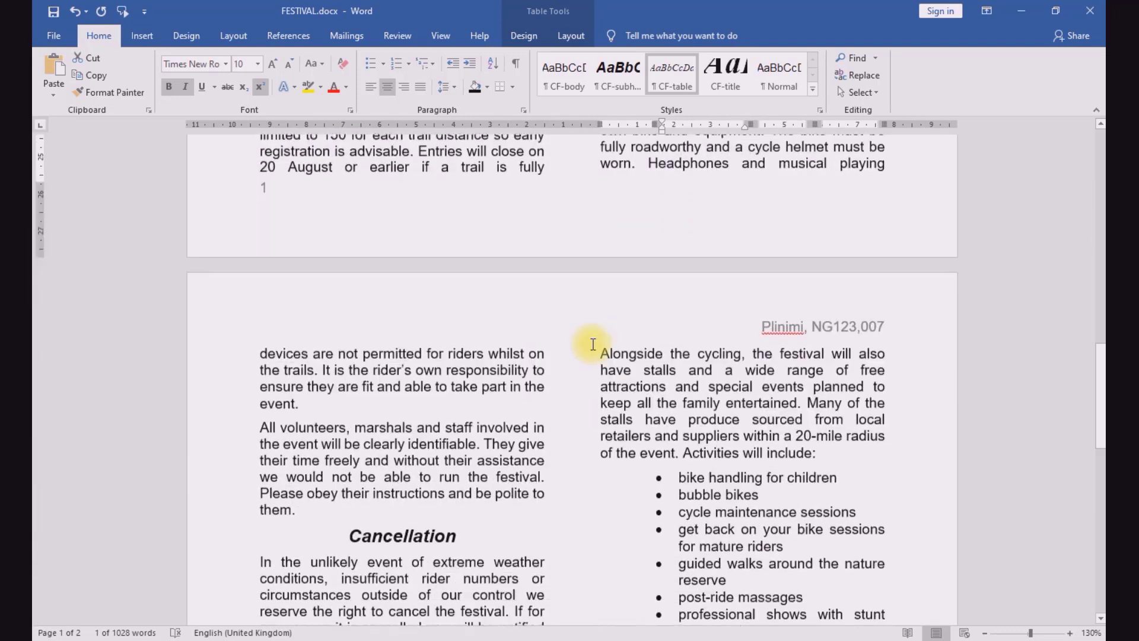
scroll(453, 370, down, 4)
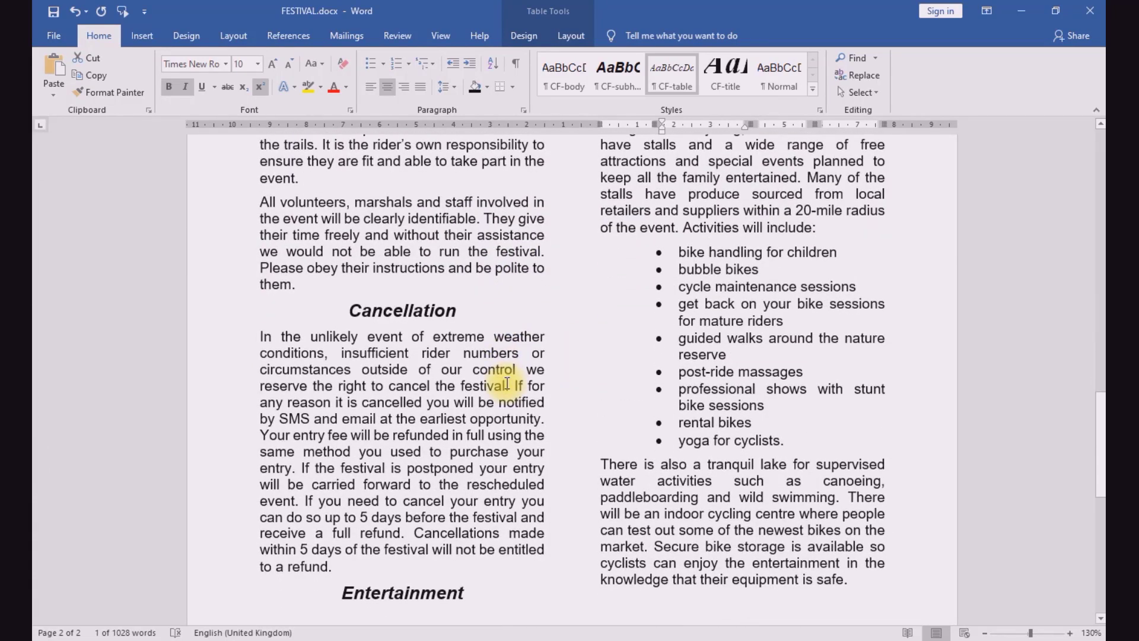
Step: Insert an empty paragraph before the "Entertainment" subheading on page 2 so it moves to the second column above its body text
scroll(507, 384, down, 4)
scroll(504, 379, up, 8)
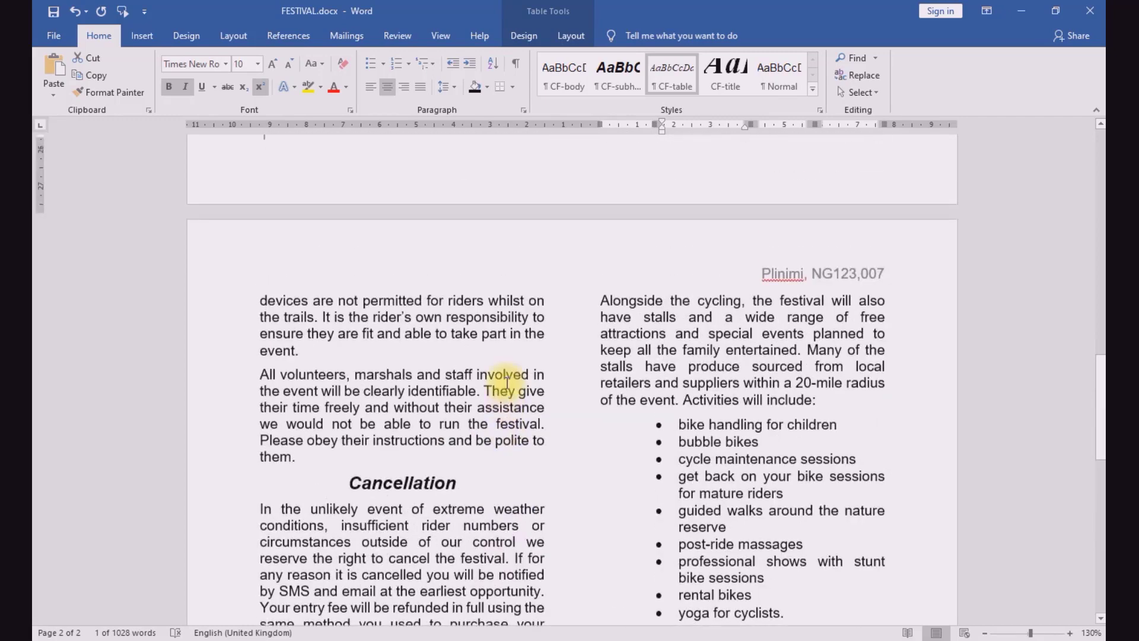
scroll(504, 380, down, 8)
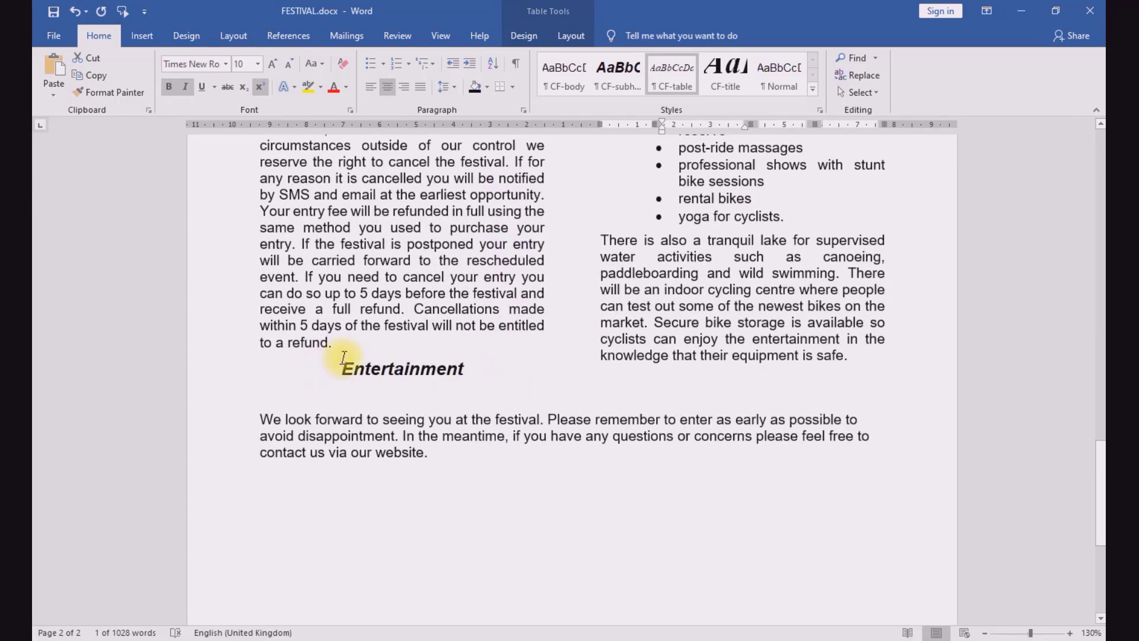
click(344, 358)
key(Return)
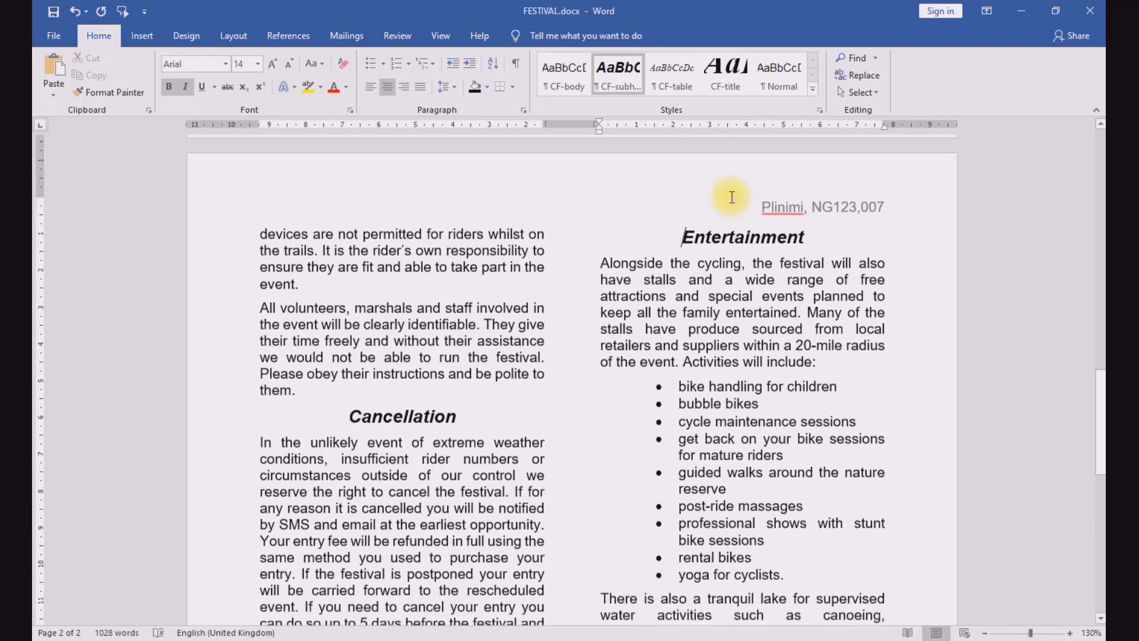
Step: Check page 2 of FESTIVAL.docx for layout problems, reread question 14's requirements in the exam paper, and review page 1's column ends for widows or orphans
scroll(730, 196, down, 5)
scroll(723, 278, down, 2)
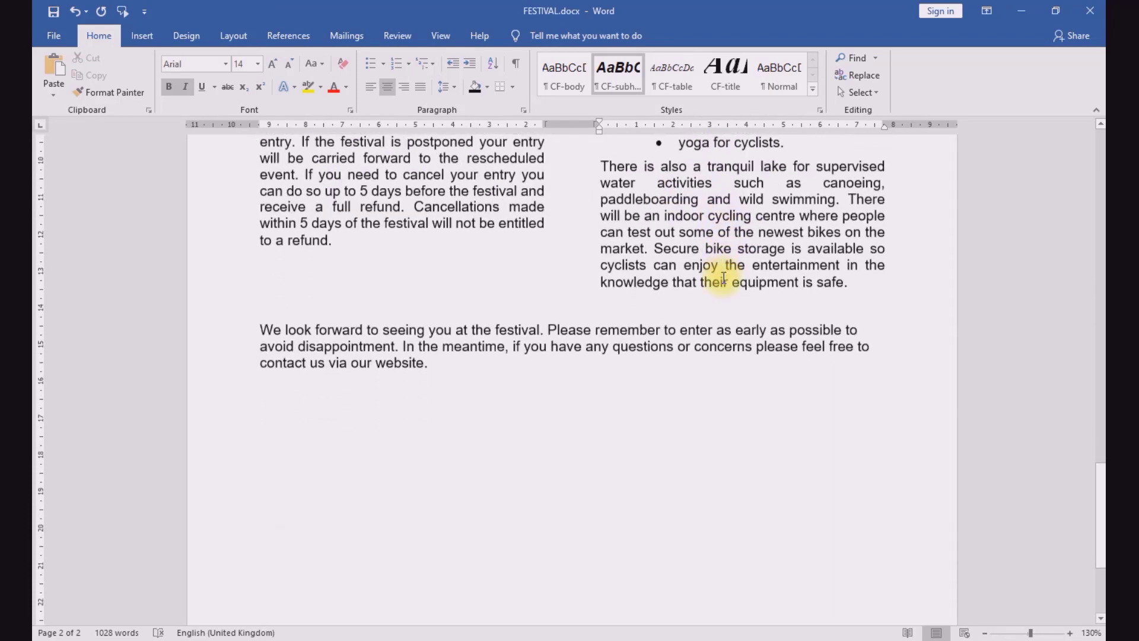
scroll(723, 278, up, 6)
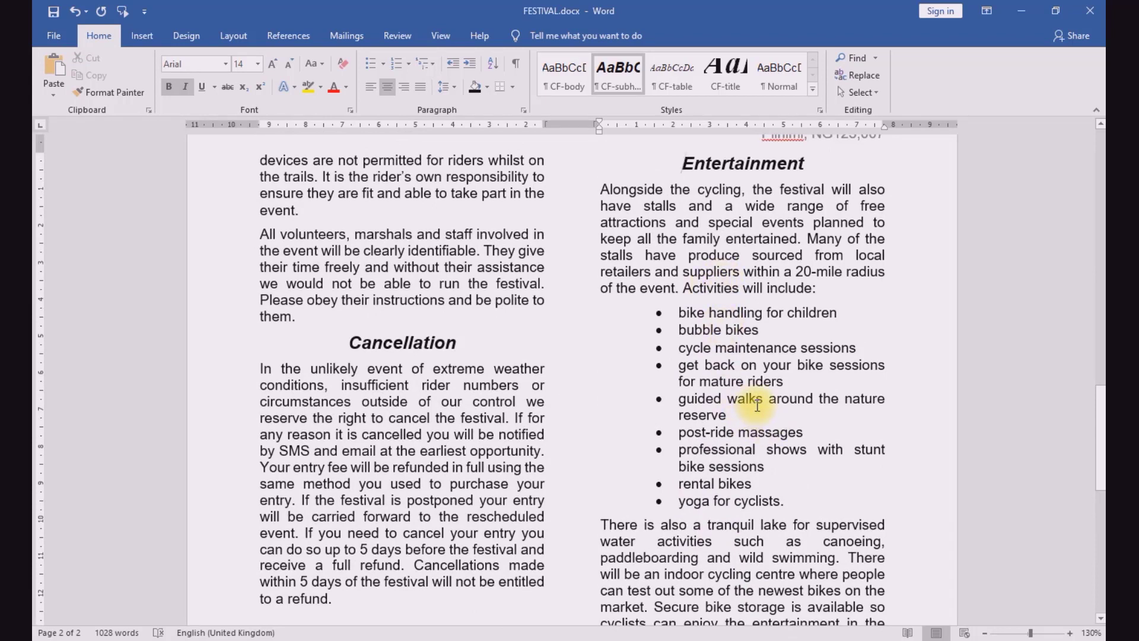
scroll(746, 407, down, 10)
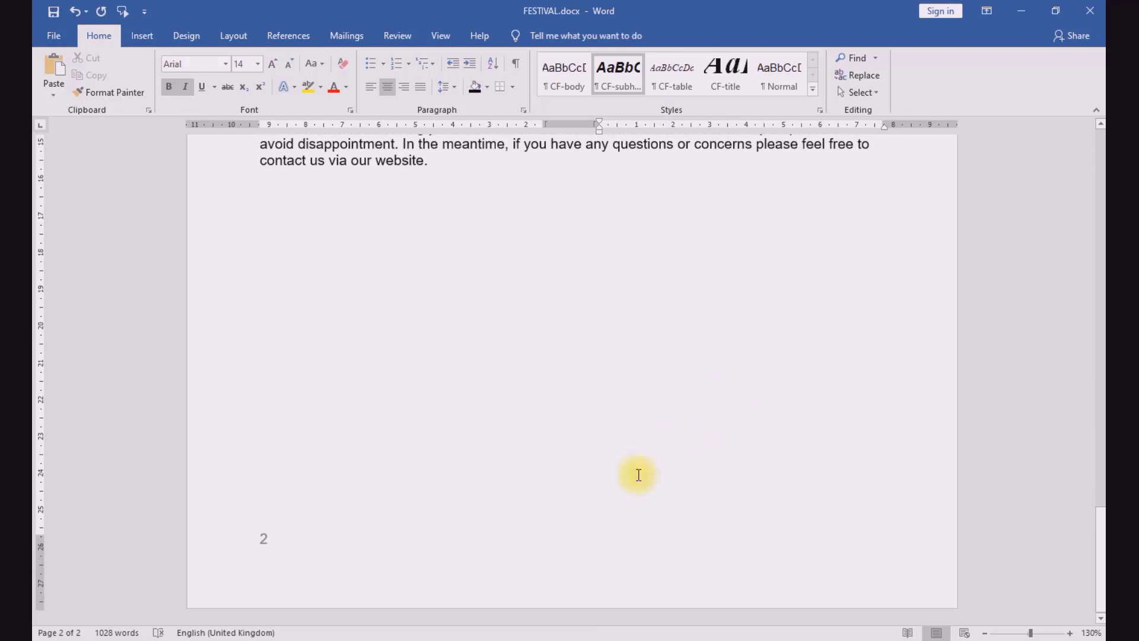
click(476, 637)
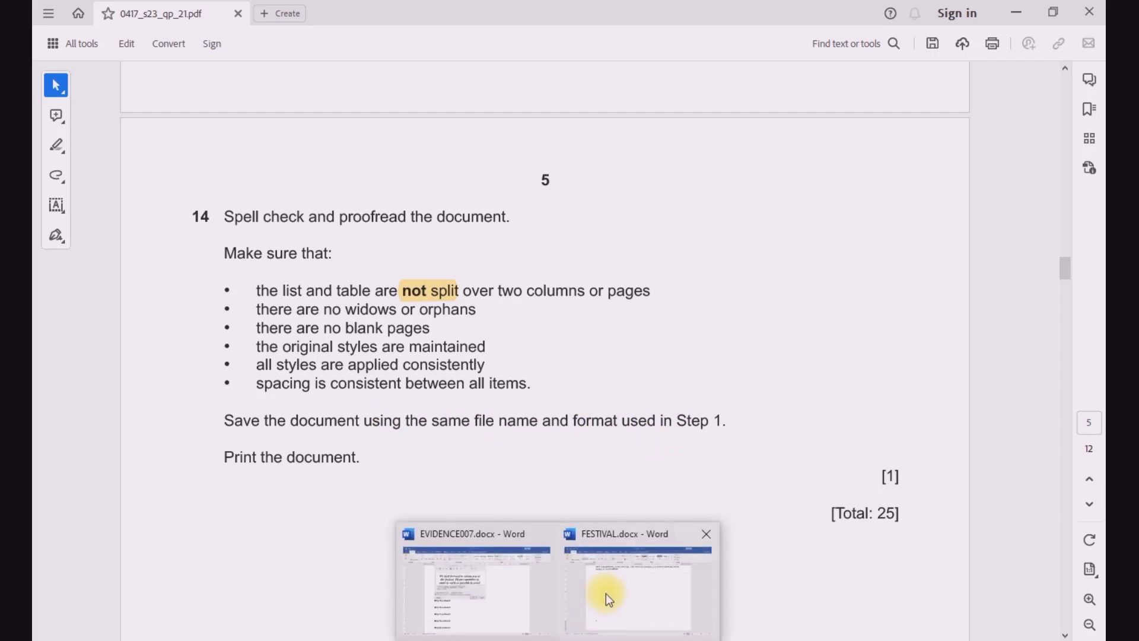
click(606, 593)
scroll(531, 461, up, 5)
scroll(531, 462, up, 15)
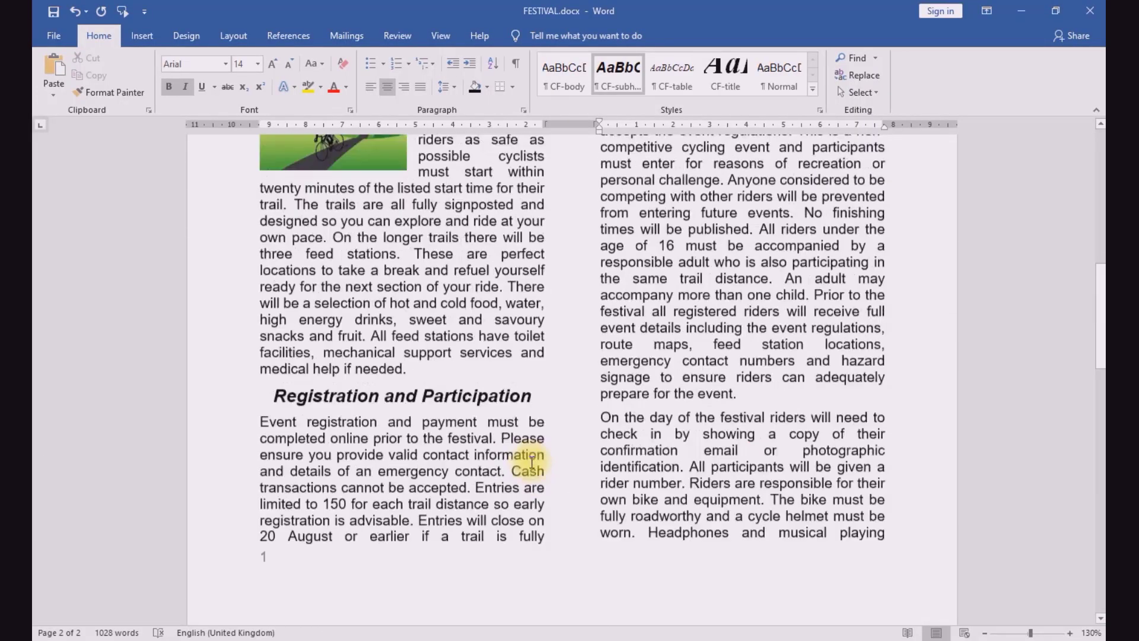